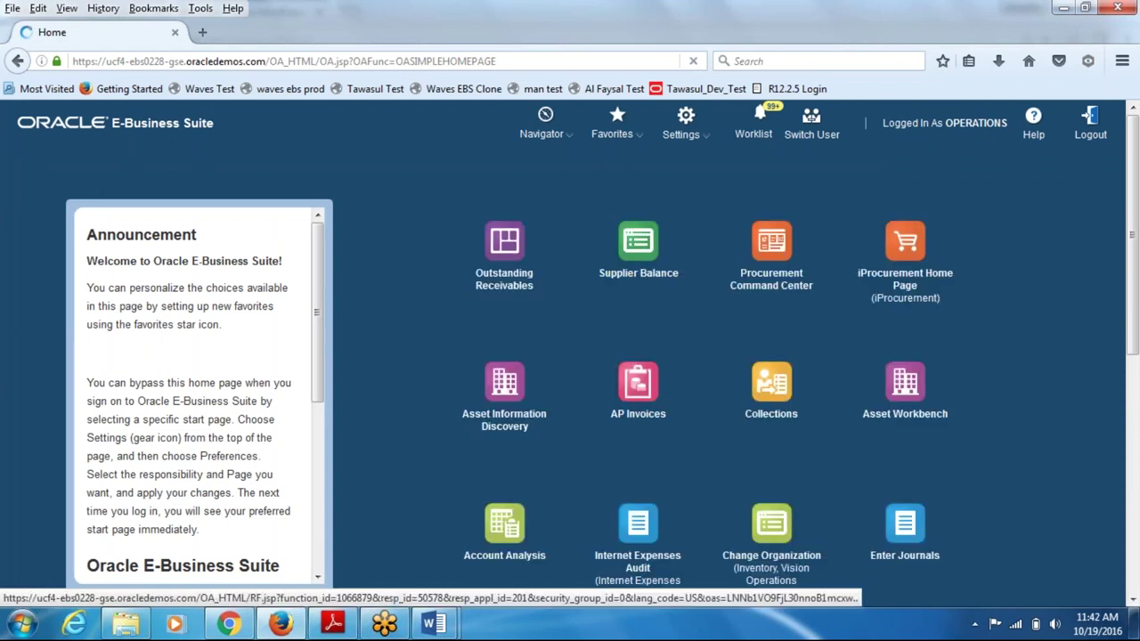
- Launch Asset Workbench and accept the security risk so its Java forms application runs
{"action": "left_click", "coordinate": [912, 387]}
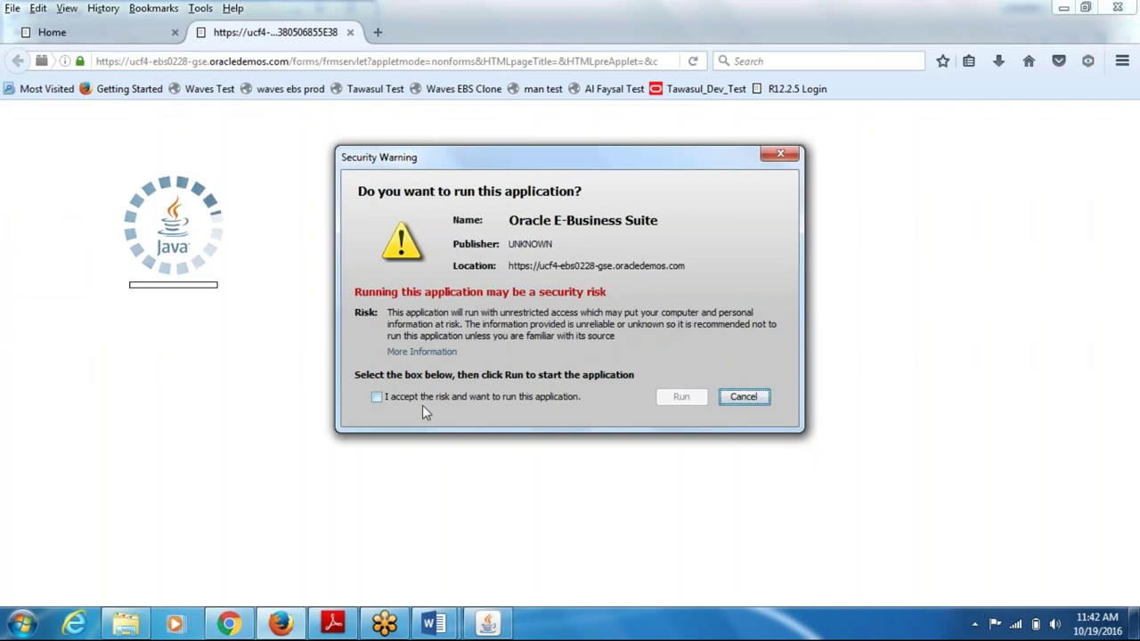
{"action": "left_click", "coordinate": [426, 400]}
{"action": "left_click", "coordinate": [681, 398]}
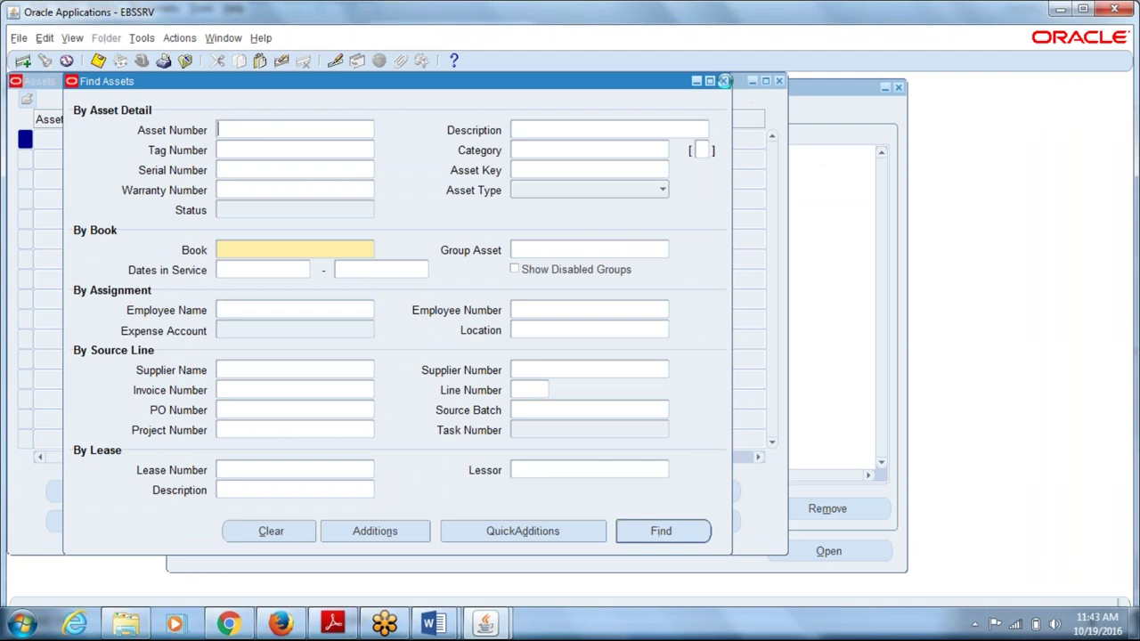
- Close Find Assets and switch to the System Administrator responsibility
{"action": "left_click", "coordinate": [767, 84]}
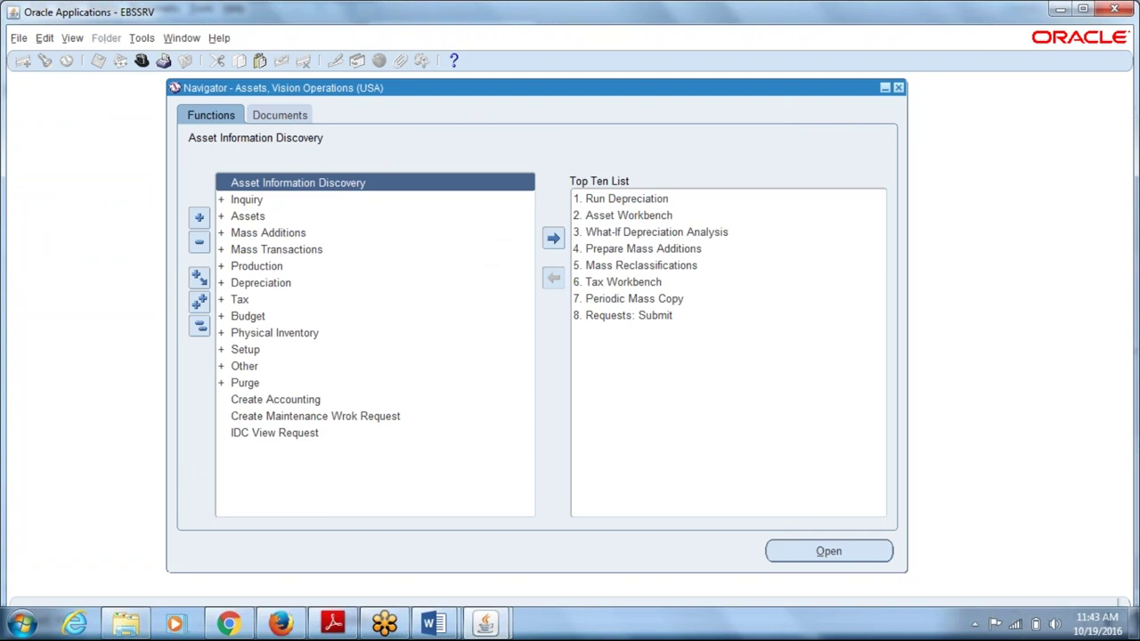
{"action": "key", "text": "ctrl+l"}
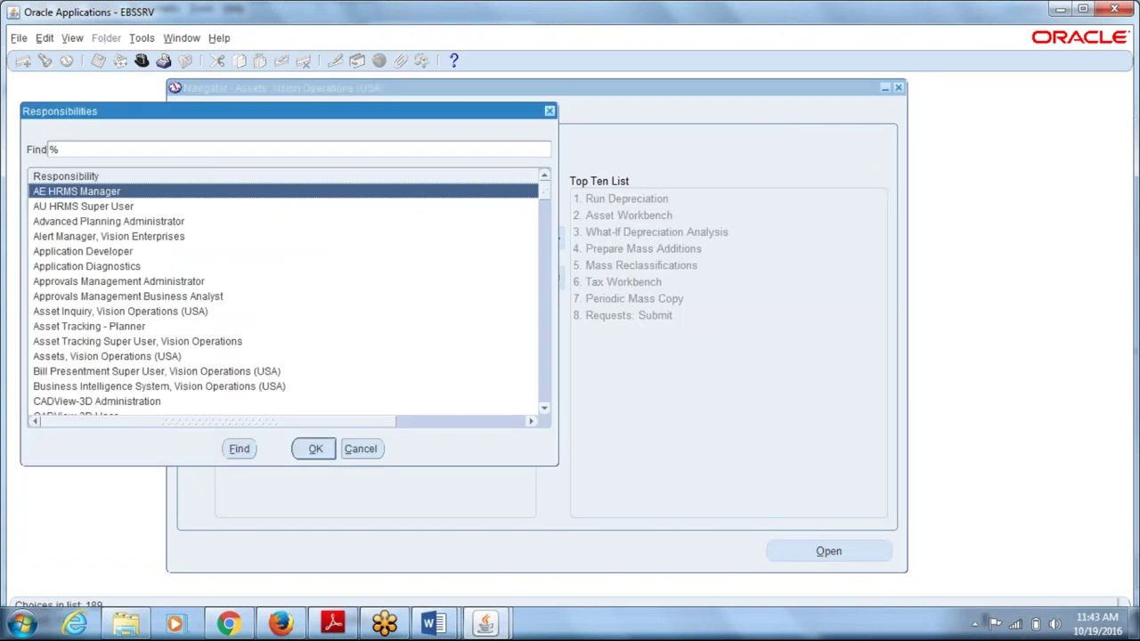
{"action": "type", "text": "s"}
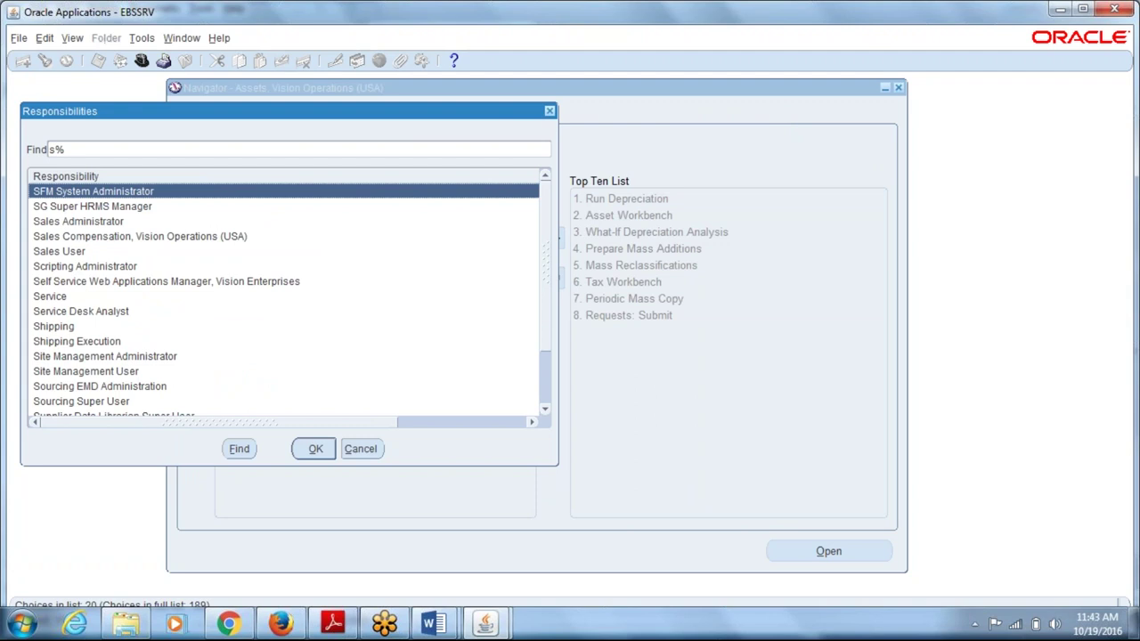
{"action": "key", "text": "End"}
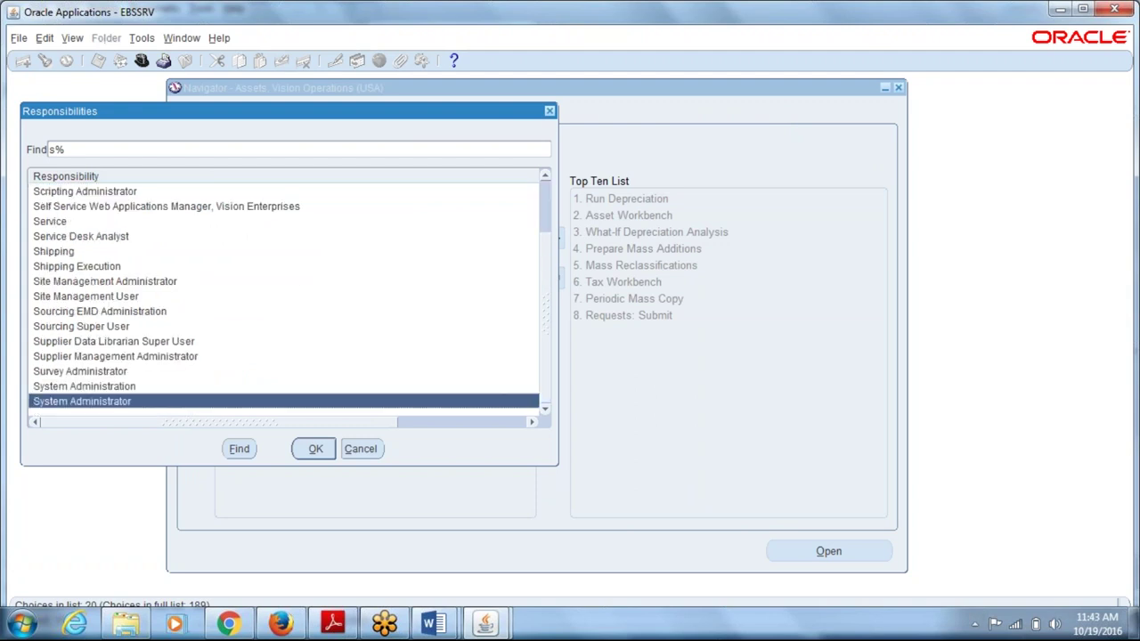
{"action": "key", "text": "Return"}
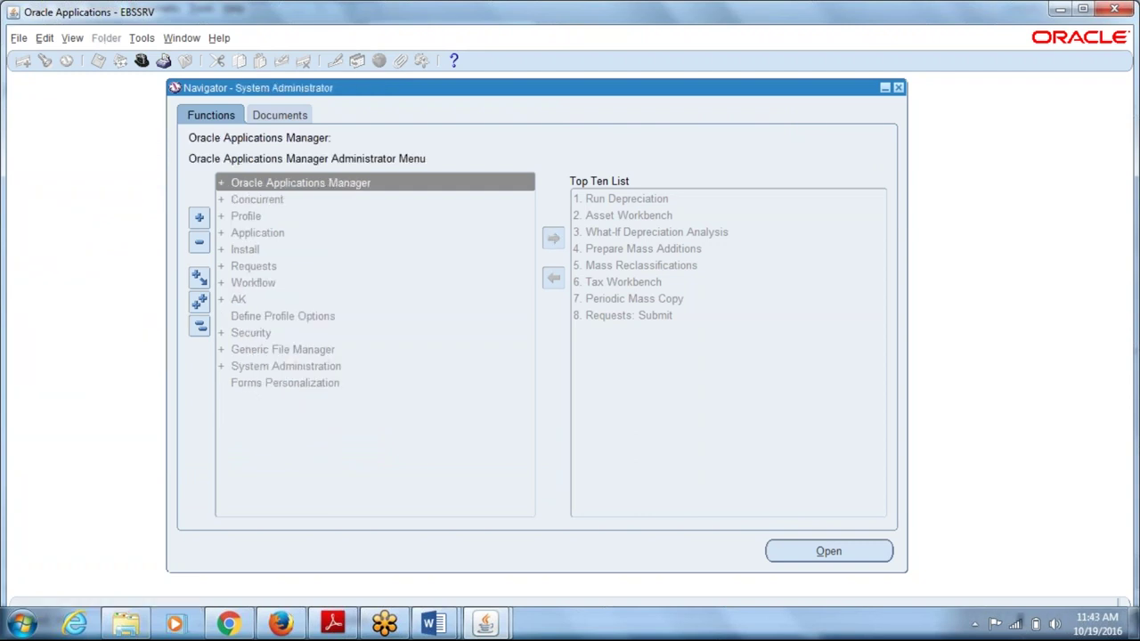
- Open the Security > User > Define form from the Navigator
{"action": "left_click", "coordinate": [248, 332]}
{"action": "key", "text": "Right"}
{"action": "key", "text": "Down"}
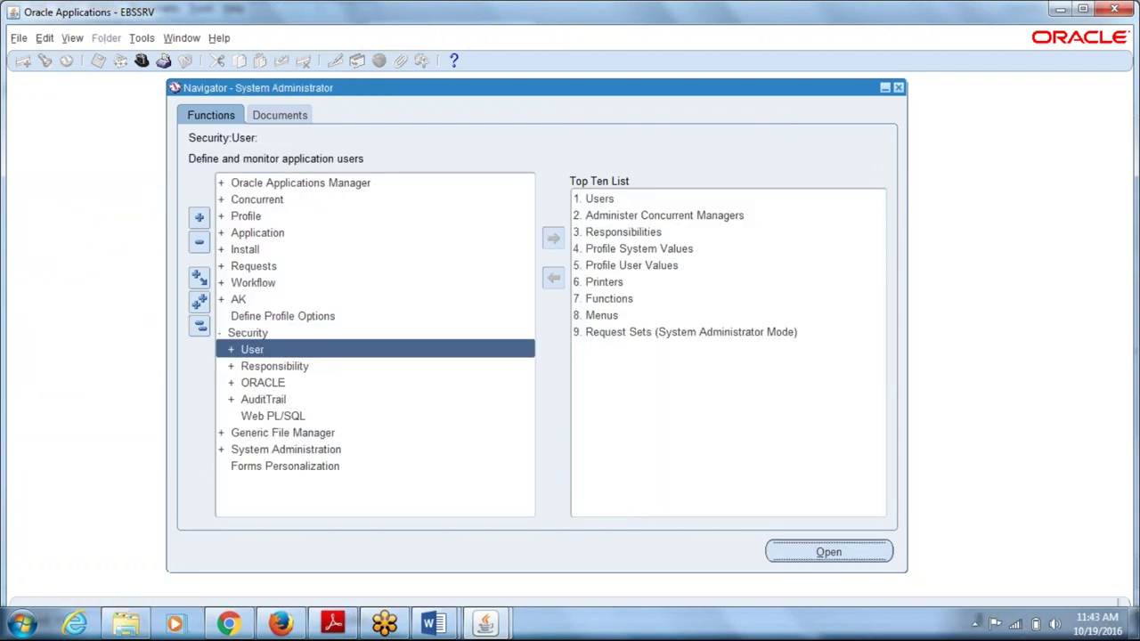
{"action": "key", "text": "Right"}
{"action": "key", "text": "Down"}
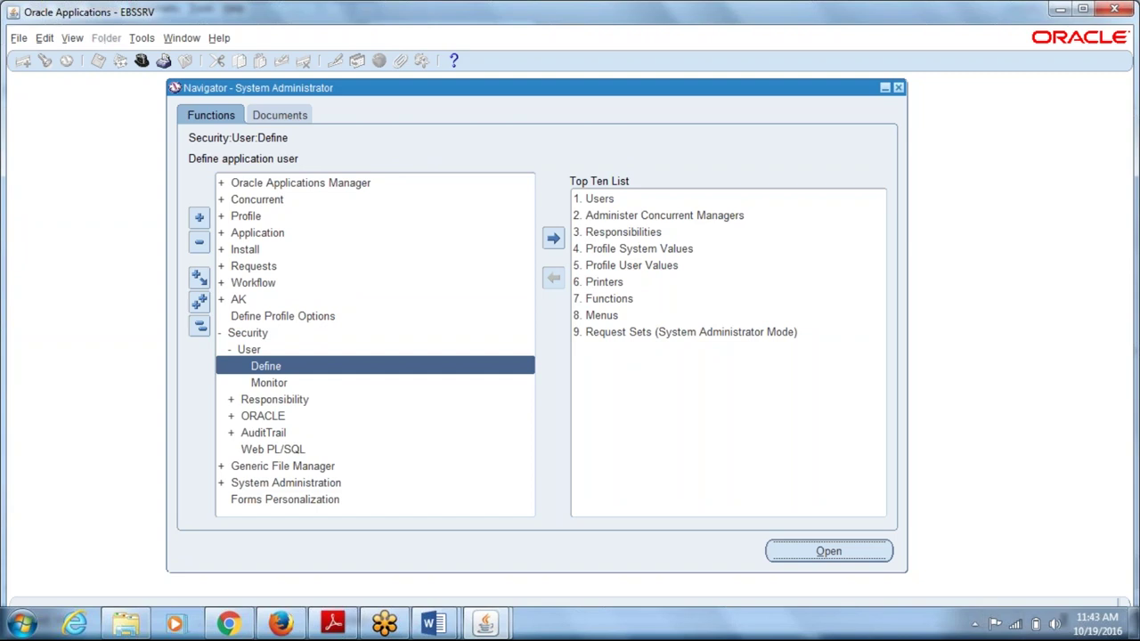
{"action": "key", "text": "Return"}
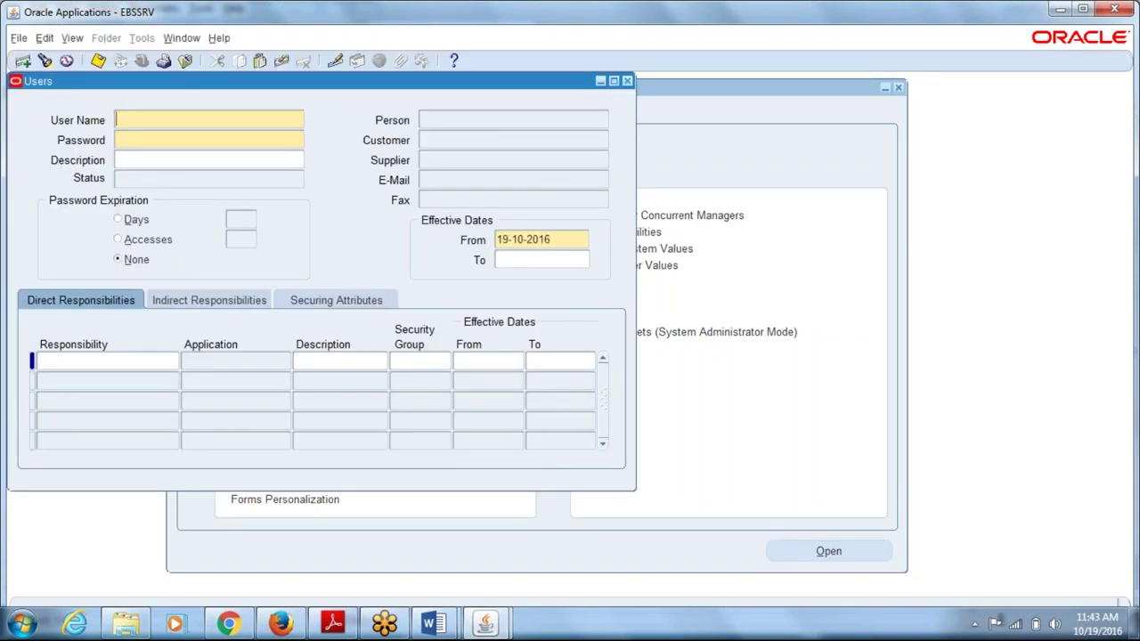
- Query users in the Users form and step through the retrieved records
{"action": "key", "text": "F11"}
{"action": "type", "text": "A1"}
{"action": "key", "text": "BackSpace"}
{"action": "key", "text": "BackSpace"}
{"action": "key", "text": "BackSpace"}
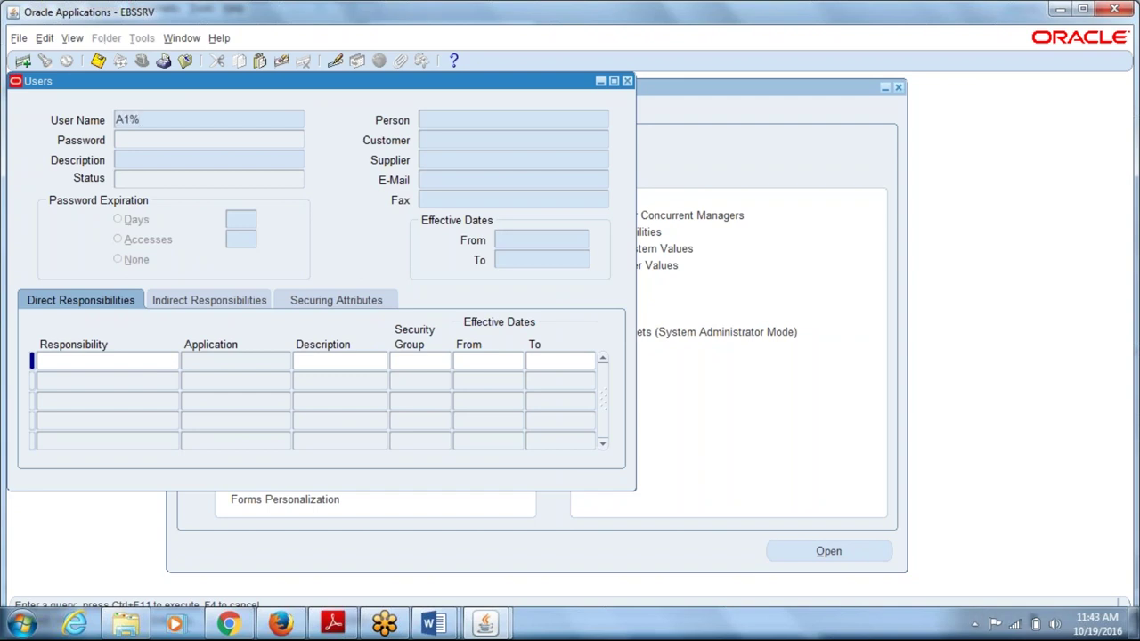
{"action": "key", "text": "ctrl+F11"}
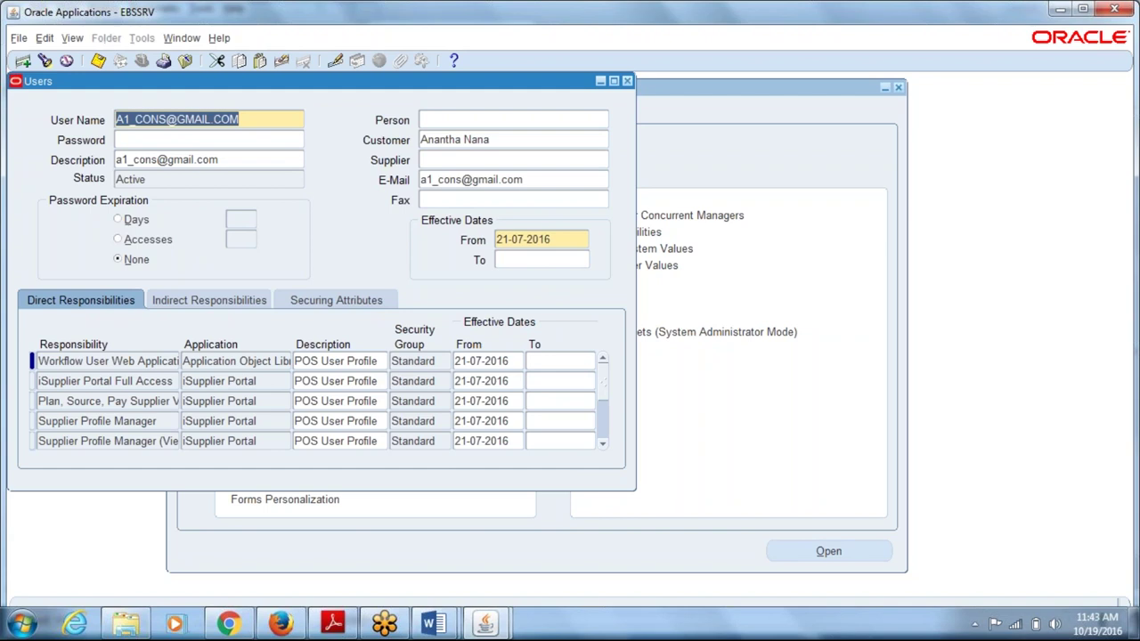
{"action": "key", "text": "Down"}
{"action": "key", "text": "Down"}
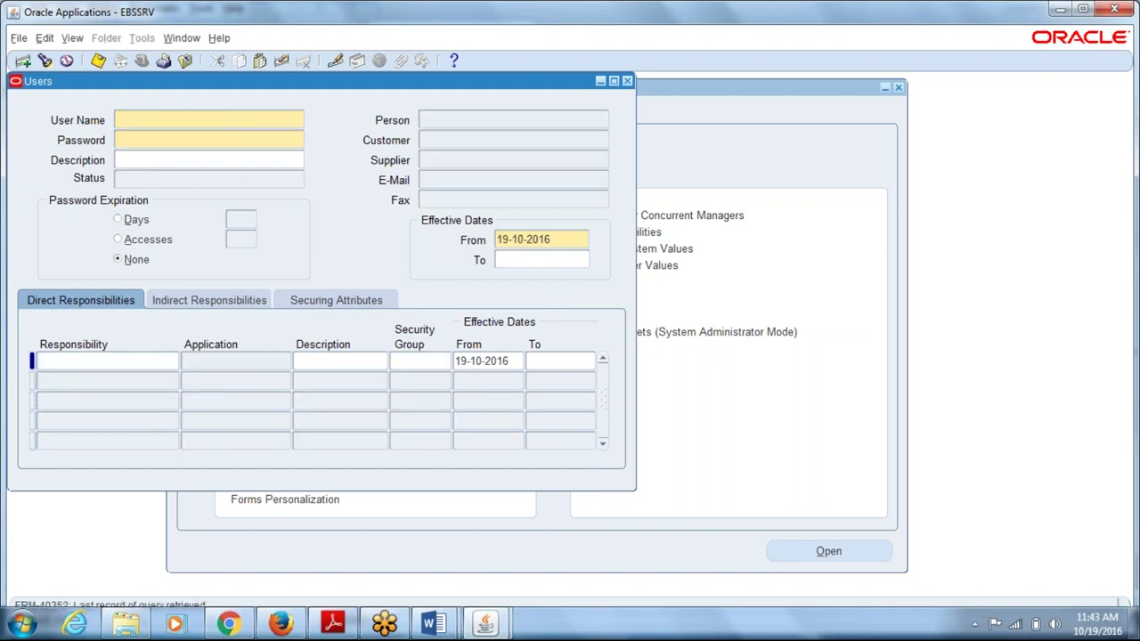
{"action": "key", "text": "Up"}
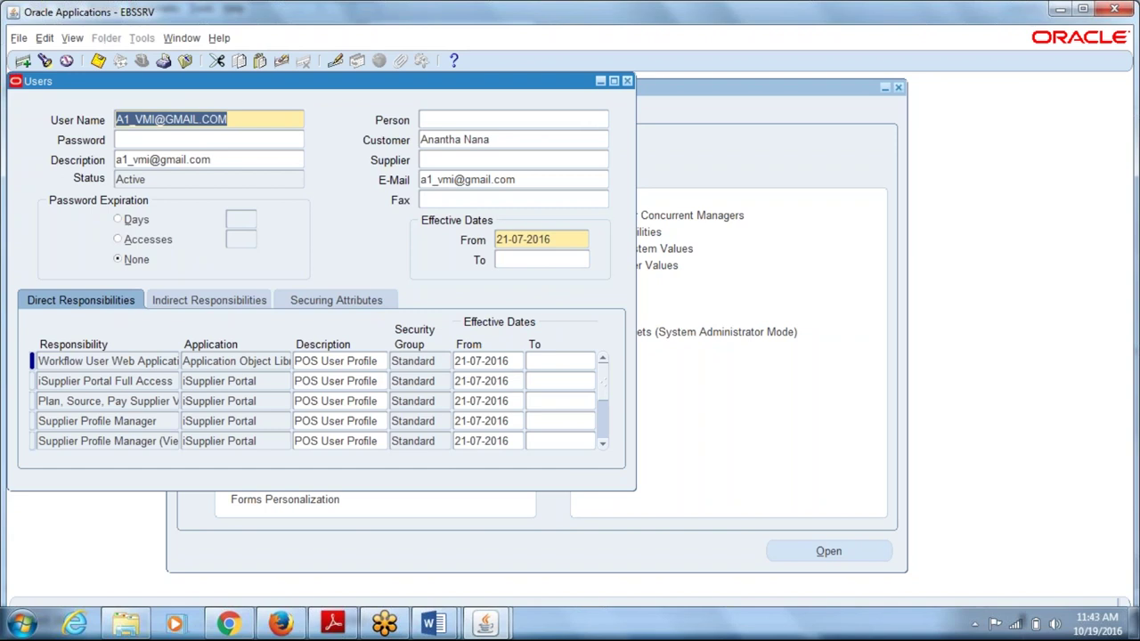
{"action": "key", "text": "Up"}
{"action": "key", "text": "Up"}
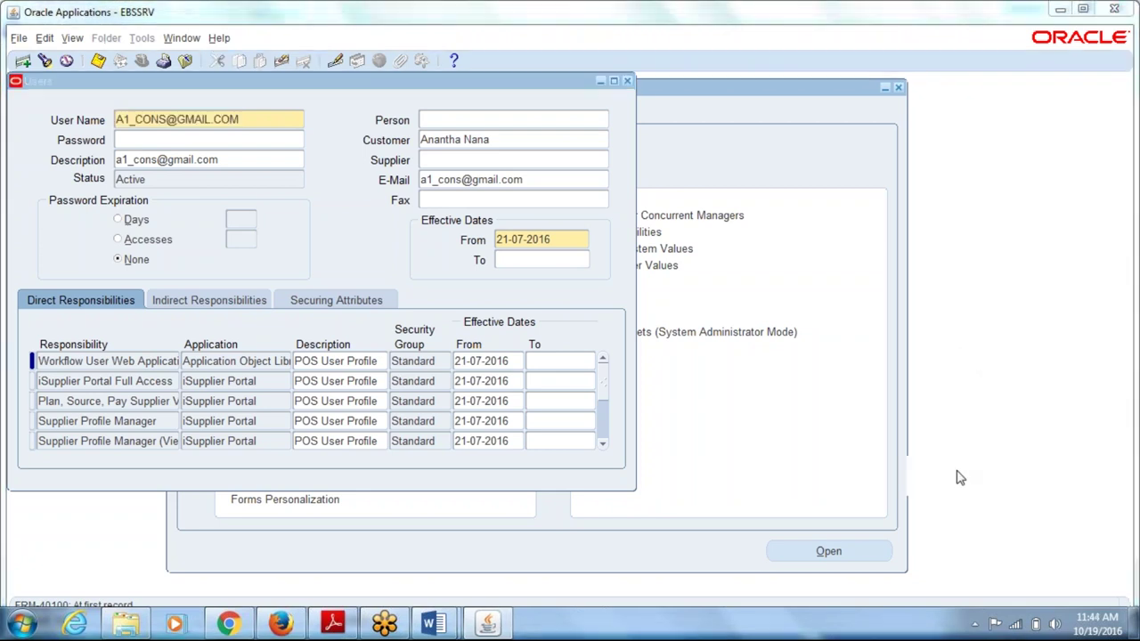
- Re-query the 01 user to review its responsibilities, then close the Users form
{"action": "left_click", "coordinate": [244, 122]}
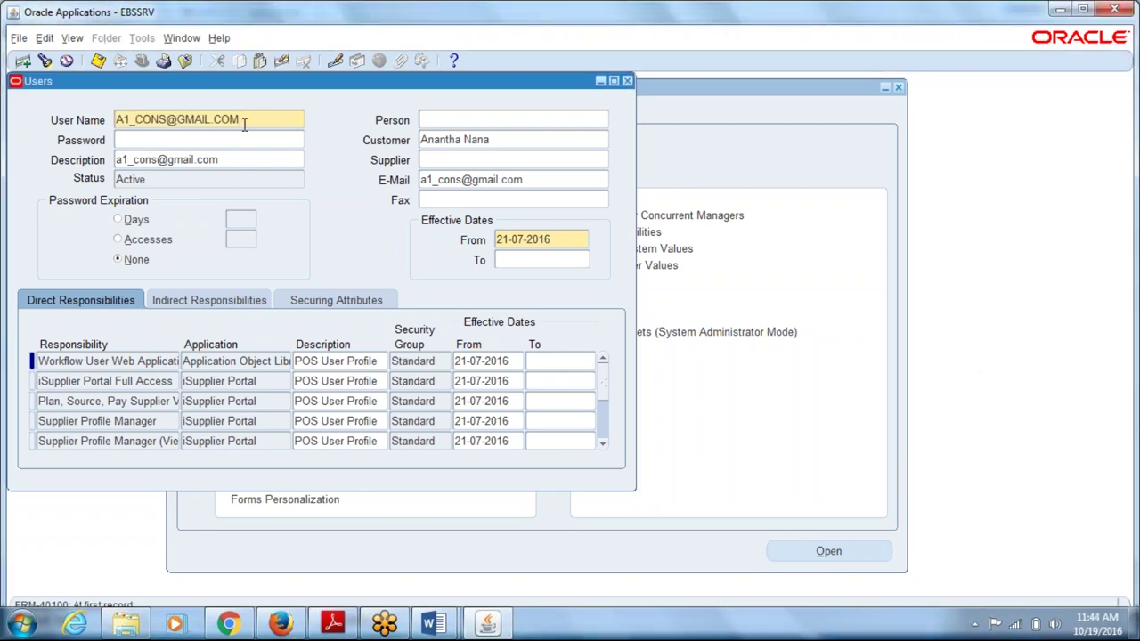
{"action": "key", "text": "F11"}
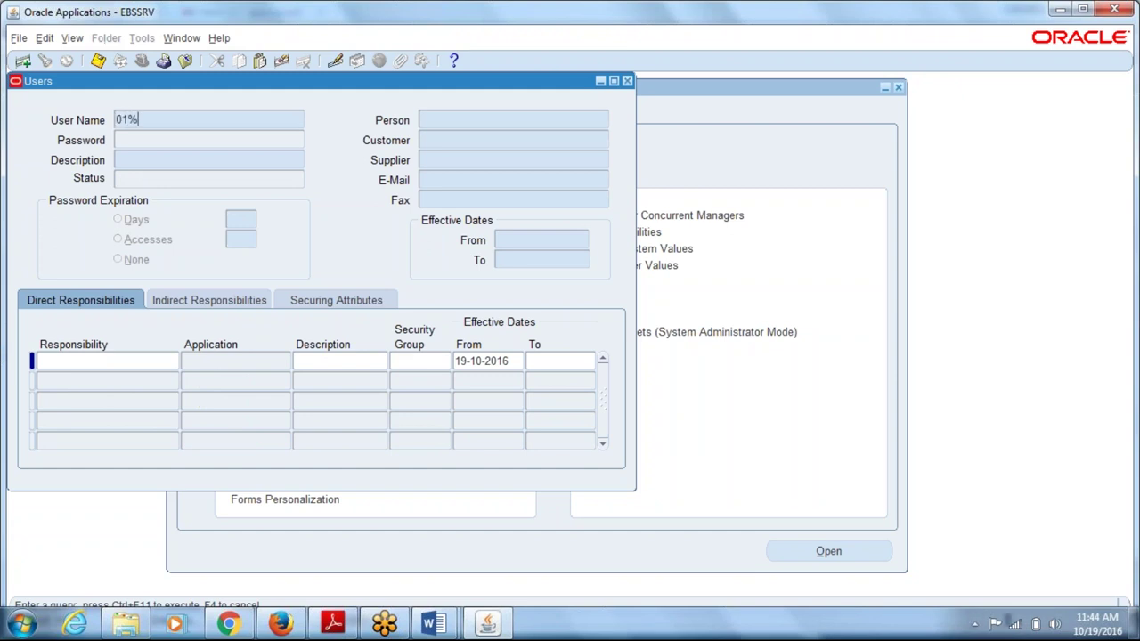
{"action": "key", "text": "ctrl+F11"}
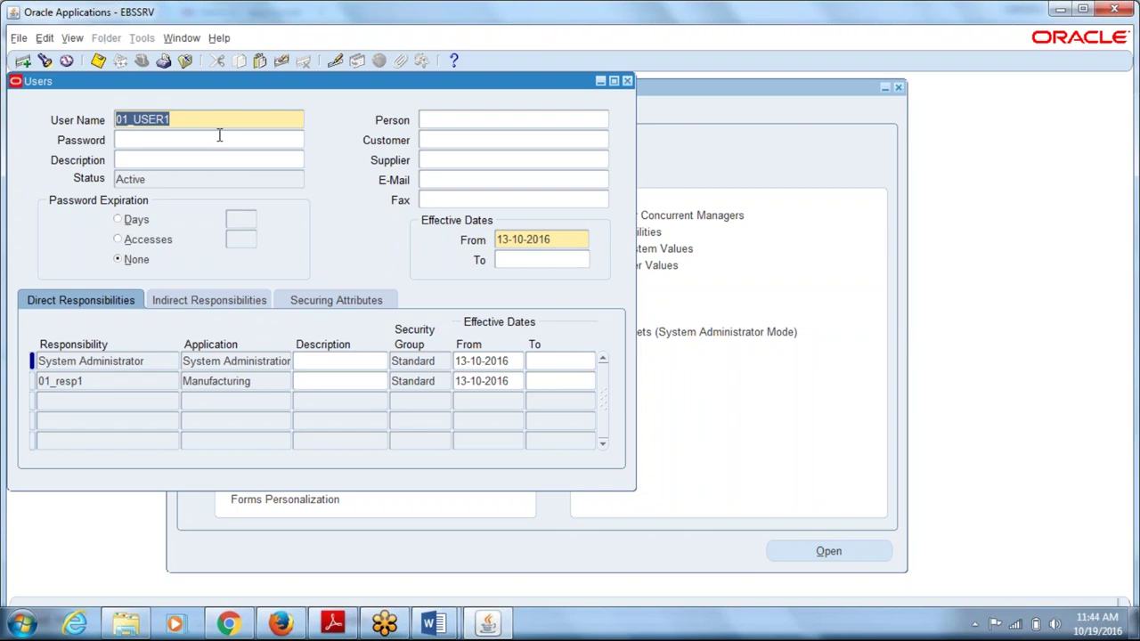
{"action": "key", "text": "F4"}
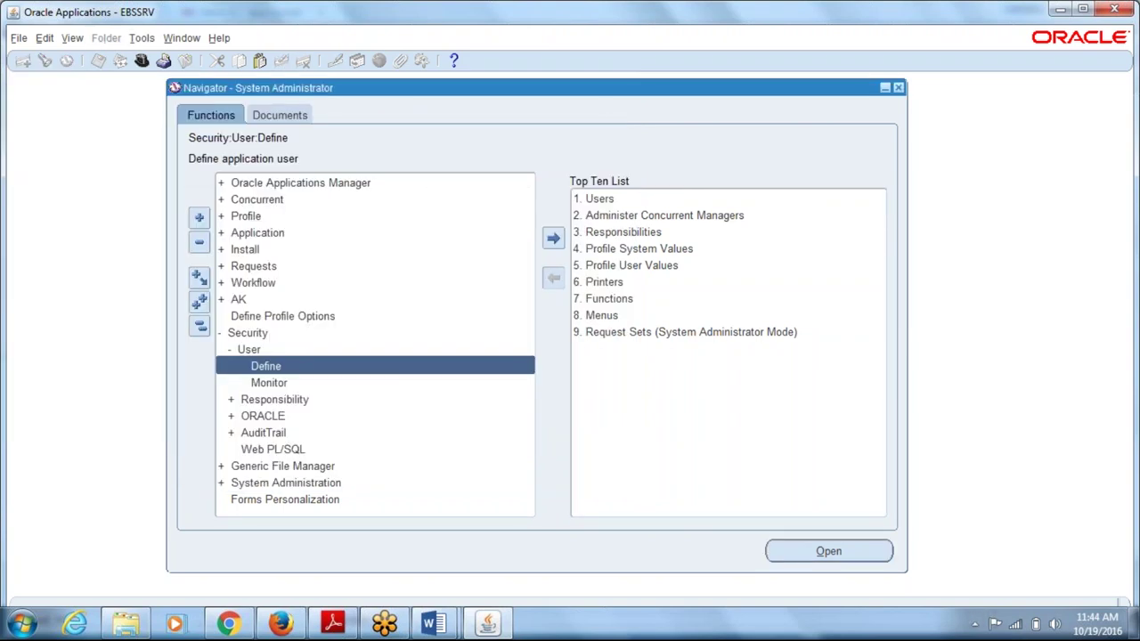
- Exit Oracle Applications via File > Exit and confirm
{"action": "left_click", "coordinate": [272, 218]}
{"action": "key", "text": "alt+f"}
{"action": "key", "text": "x"}
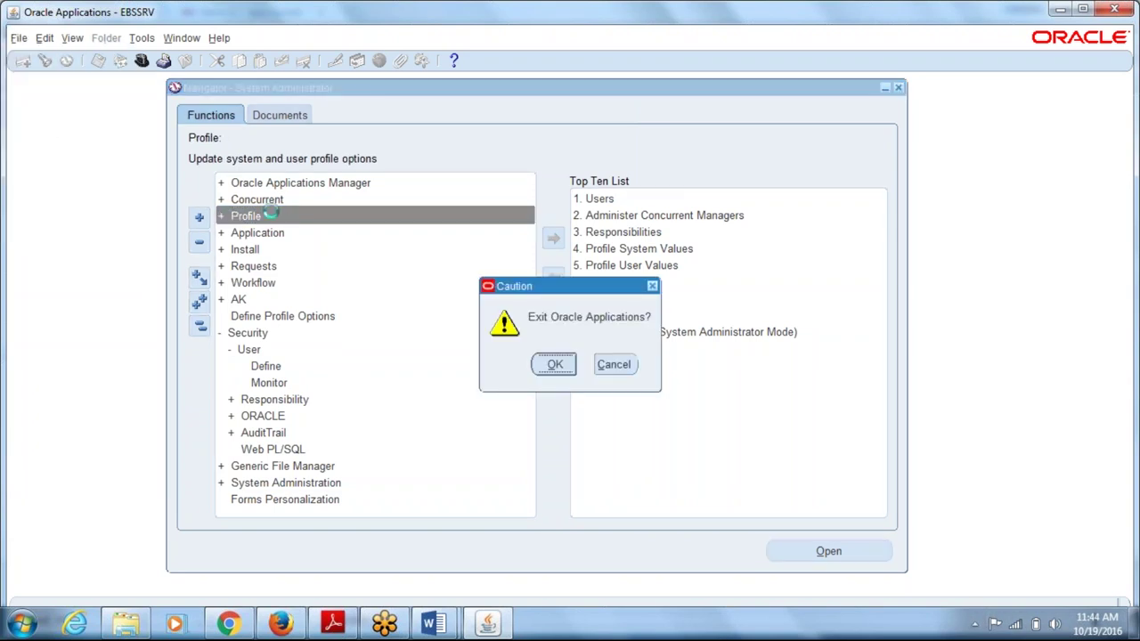
{"action": "key", "text": "Return"}
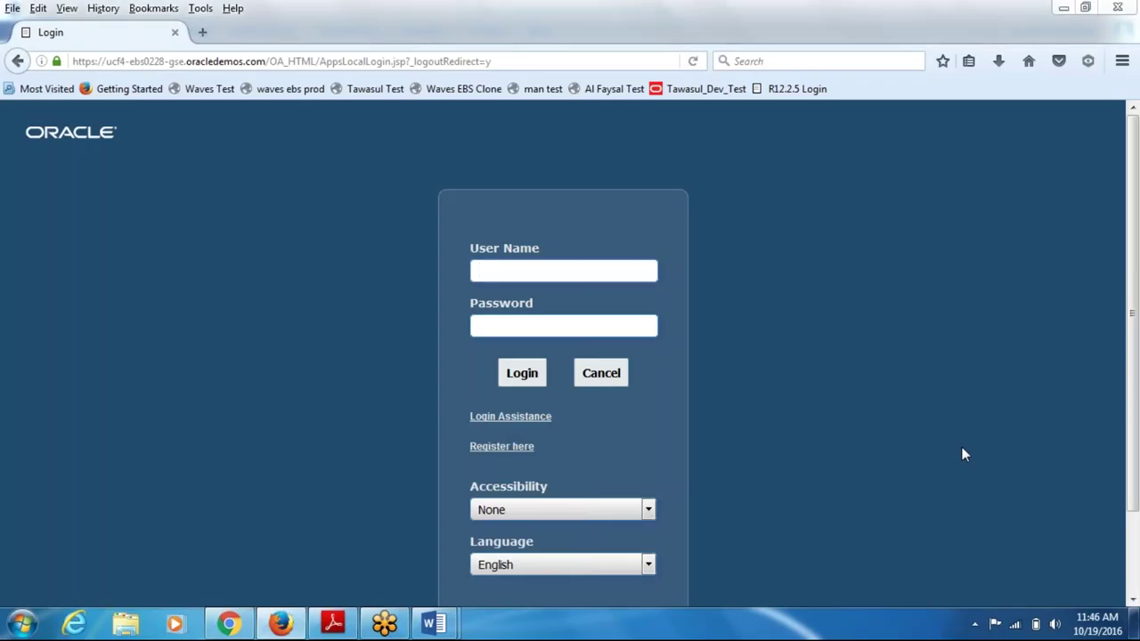
- Sign back in with the 01 user's name and password
{"action": "left_click", "coordinate": [1090, 206]}
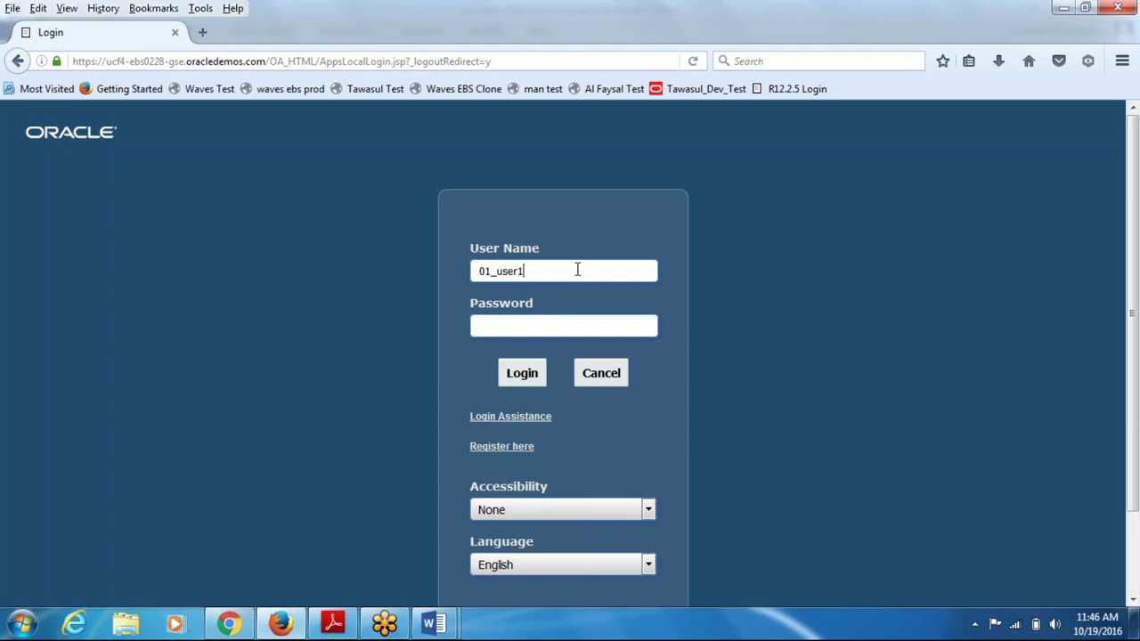
{"action": "key", "text": "Tab"}
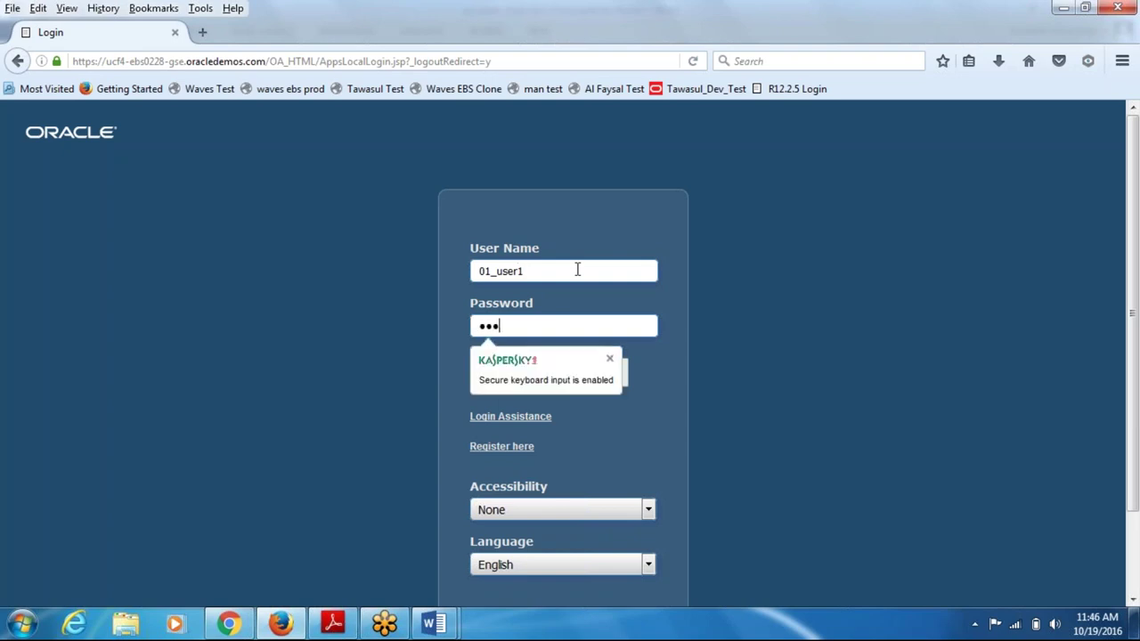
{"action": "left_click", "coordinate": [521, 378]}
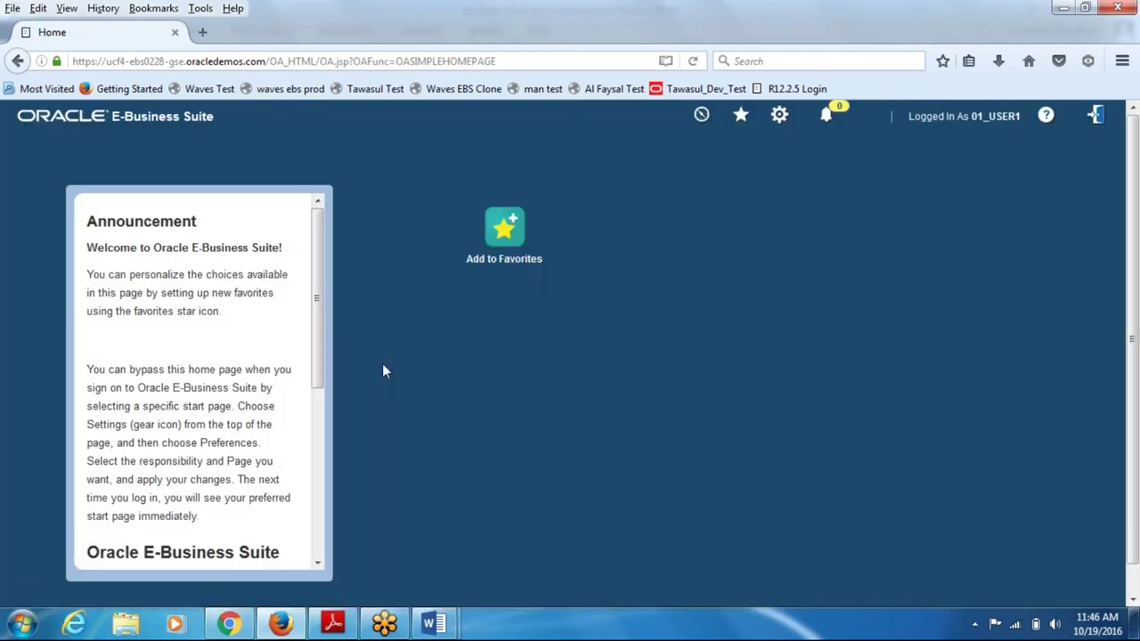
- Add the Enter journals function from the 01_resp1 responsibility to favourites
{"action": "left_click", "coordinate": [511, 234]}
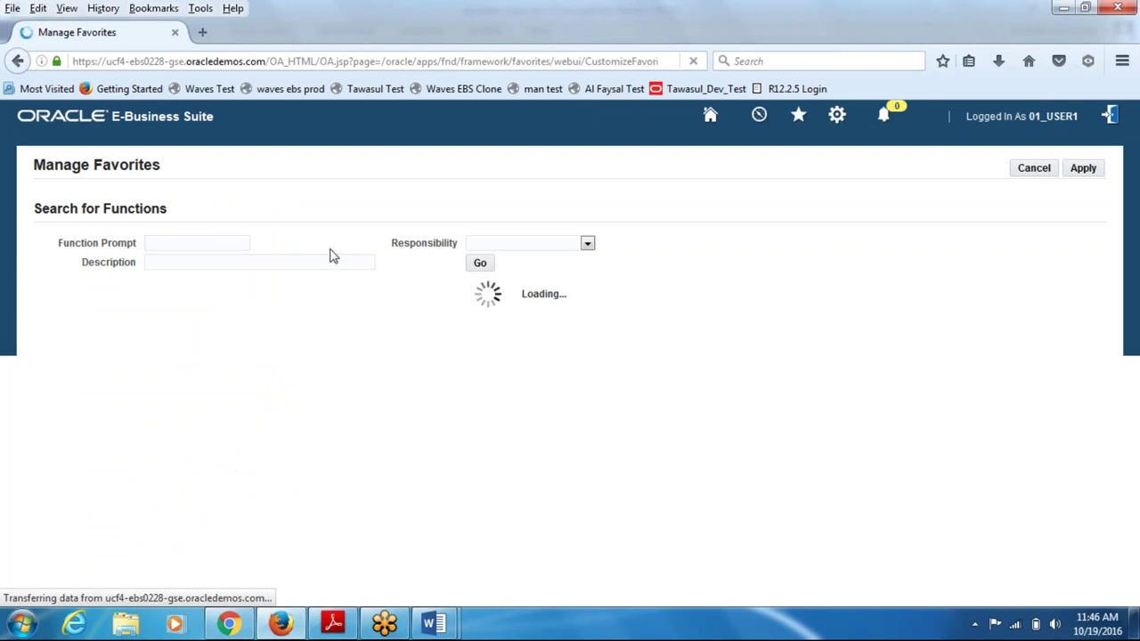
{"action": "left_click", "coordinate": [515, 244]}
{"action": "left_click", "coordinate": [519, 268]}
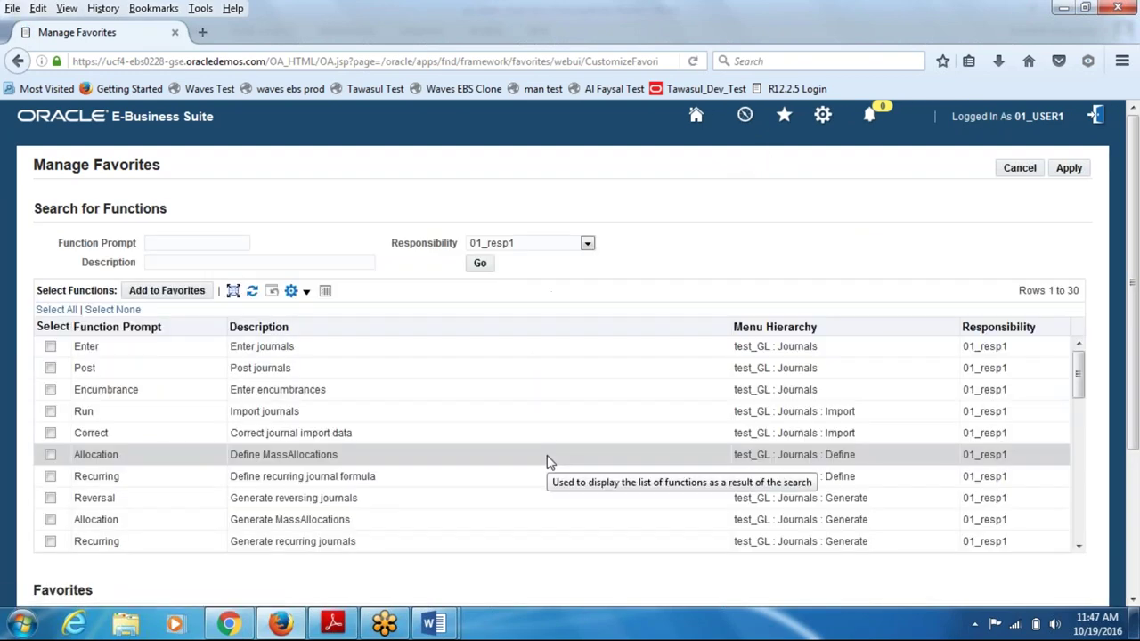
{"action": "left_click", "coordinate": [50, 347]}
{"action": "left_click", "coordinate": [174, 294]}
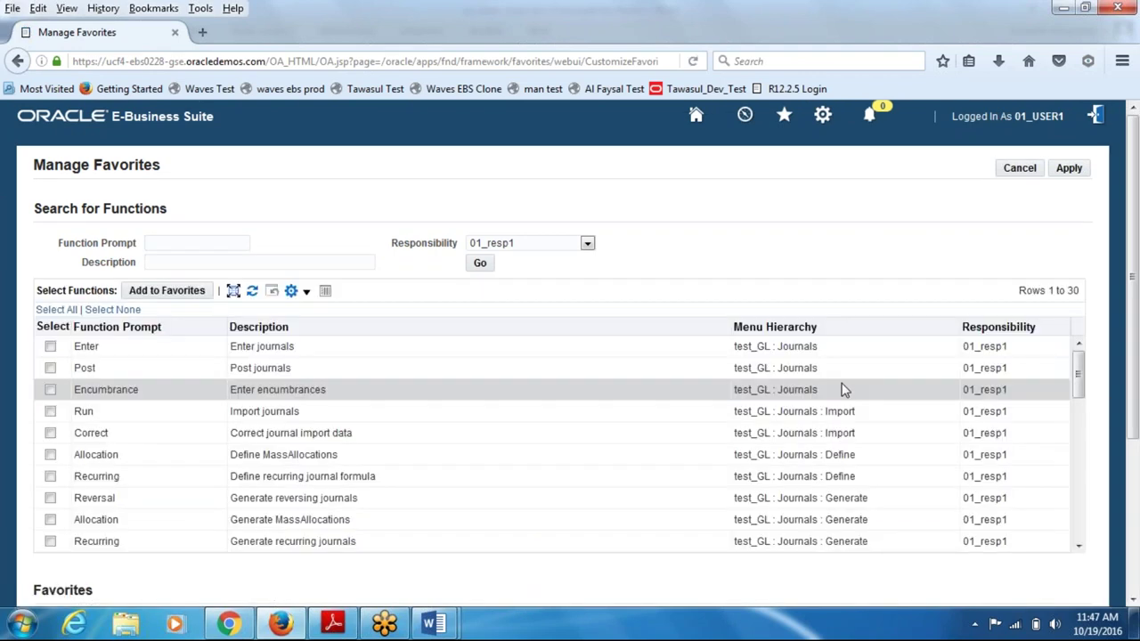
- Apply the favourites changes, ending on the Cannot Display Page error
{"action": "scroll", "coordinate": [844, 393], "scroll_direction": "down", "scroll_amount": 1}
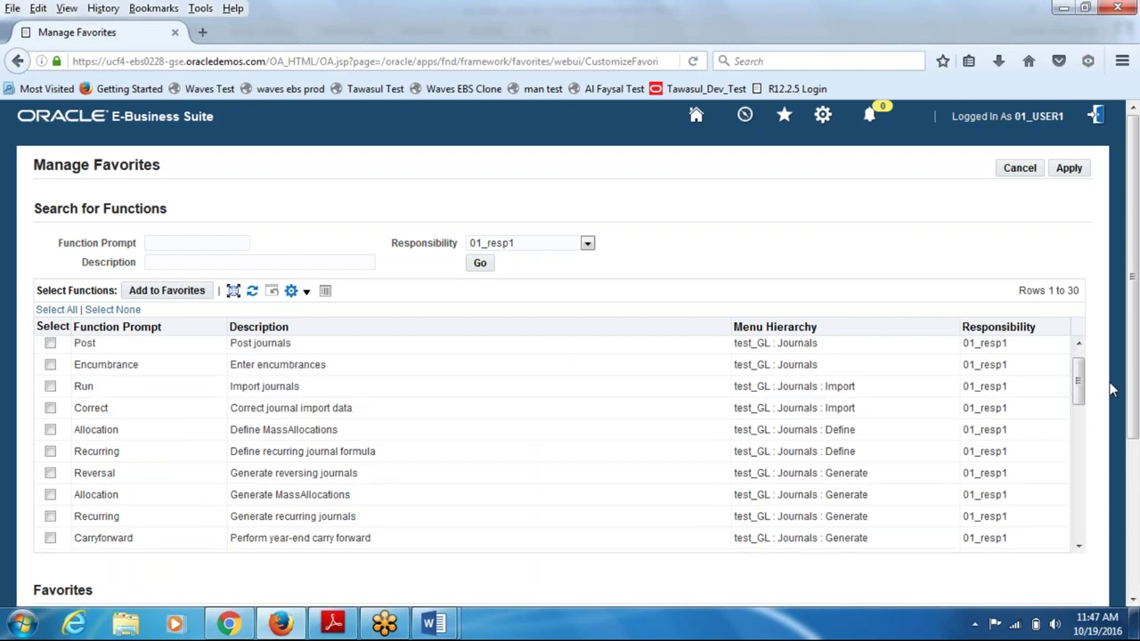
{"action": "left_click_drag", "start_coordinate": [1083, 394], "coordinate": [1110, 554]}
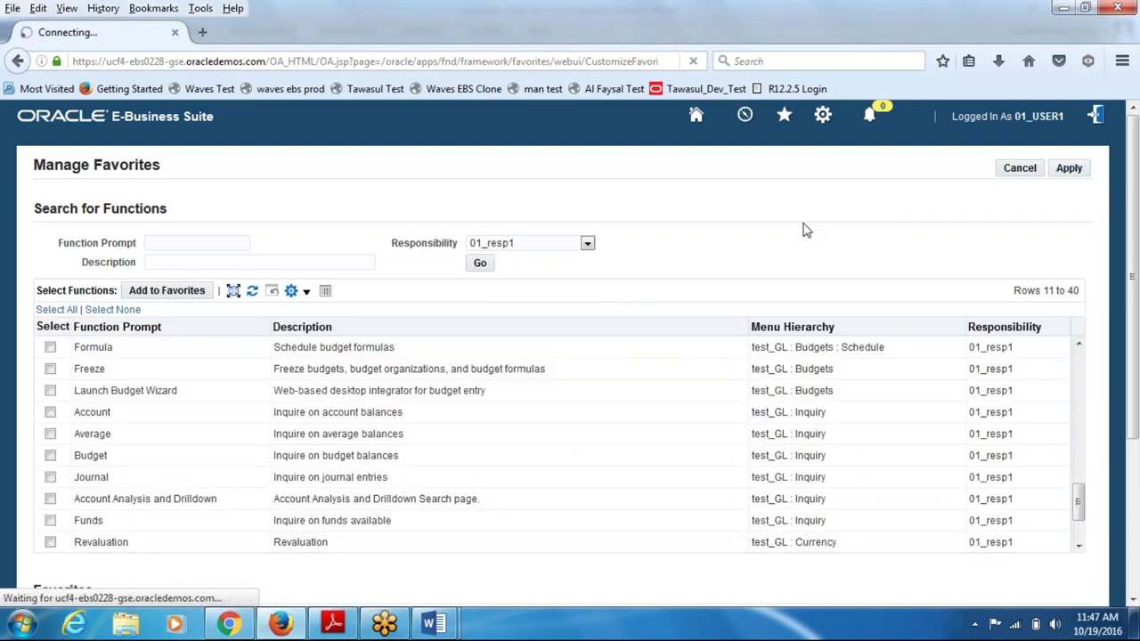
{"action": "left_click", "coordinate": [1061, 170]}
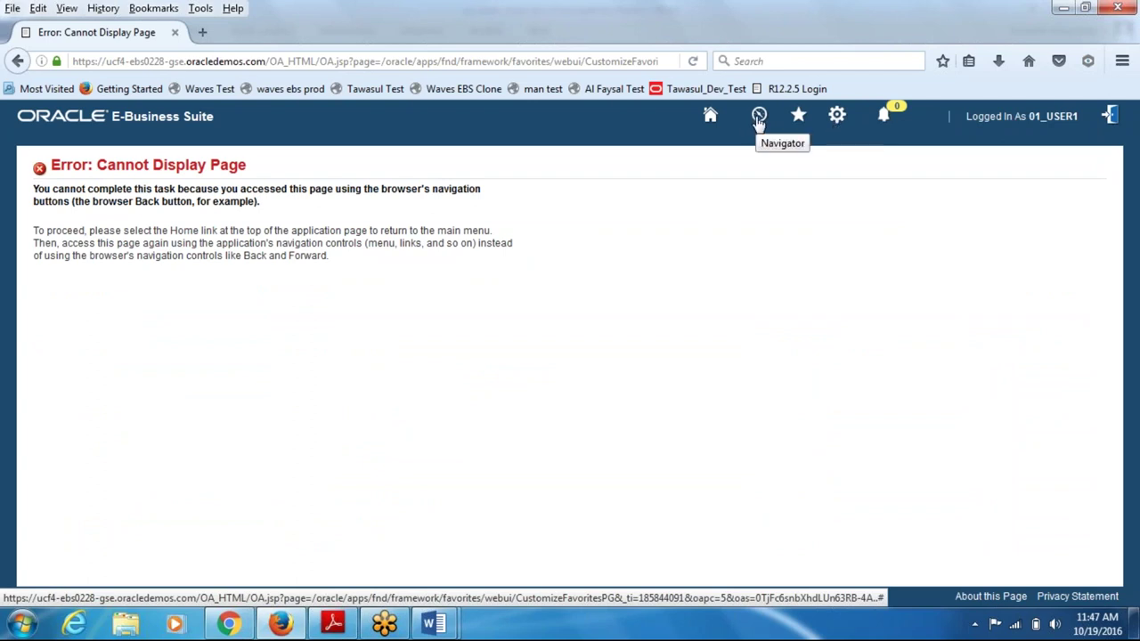
- Launch Enter (test_GL : Journals) from Favorites, allow the Java application, and view the structure document
{"action": "left_click", "coordinate": [797, 118]}
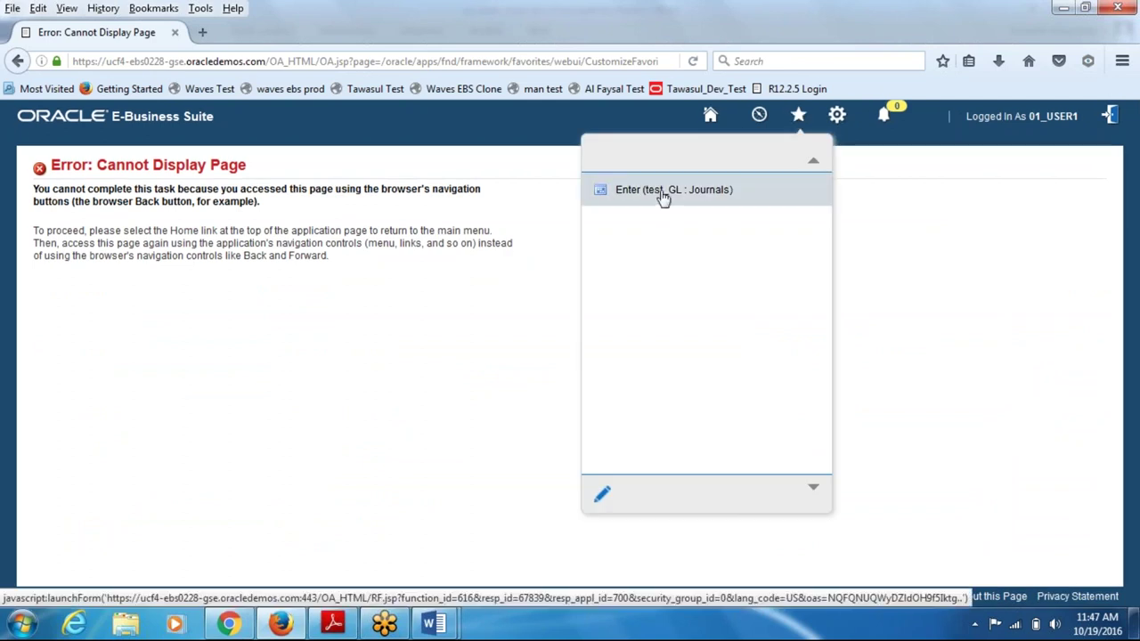
{"action": "left_click", "coordinate": [663, 192]}
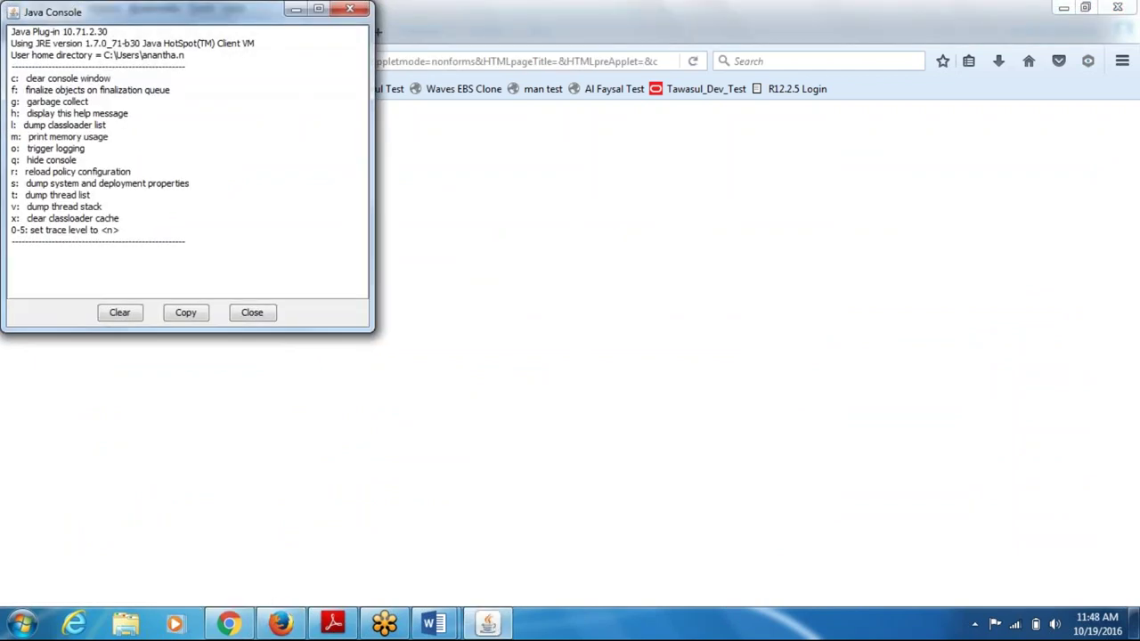
{"action": "left_click", "coordinate": [430, 626]}
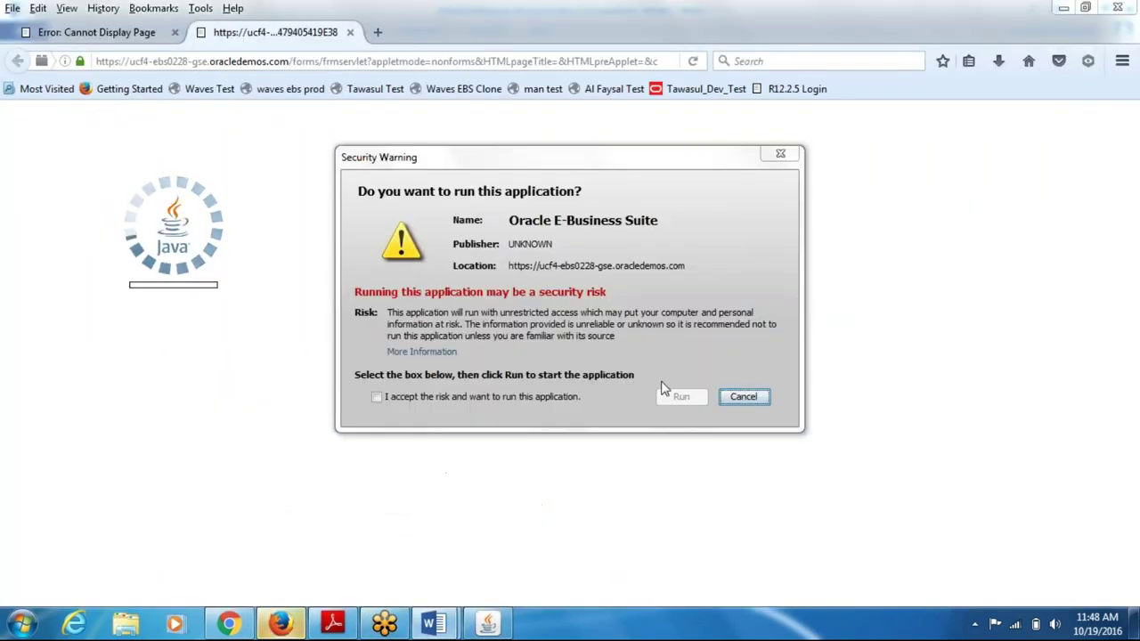
{"action": "left_click", "coordinate": [541, 398]}
{"action": "left_click", "coordinate": [680, 398]}
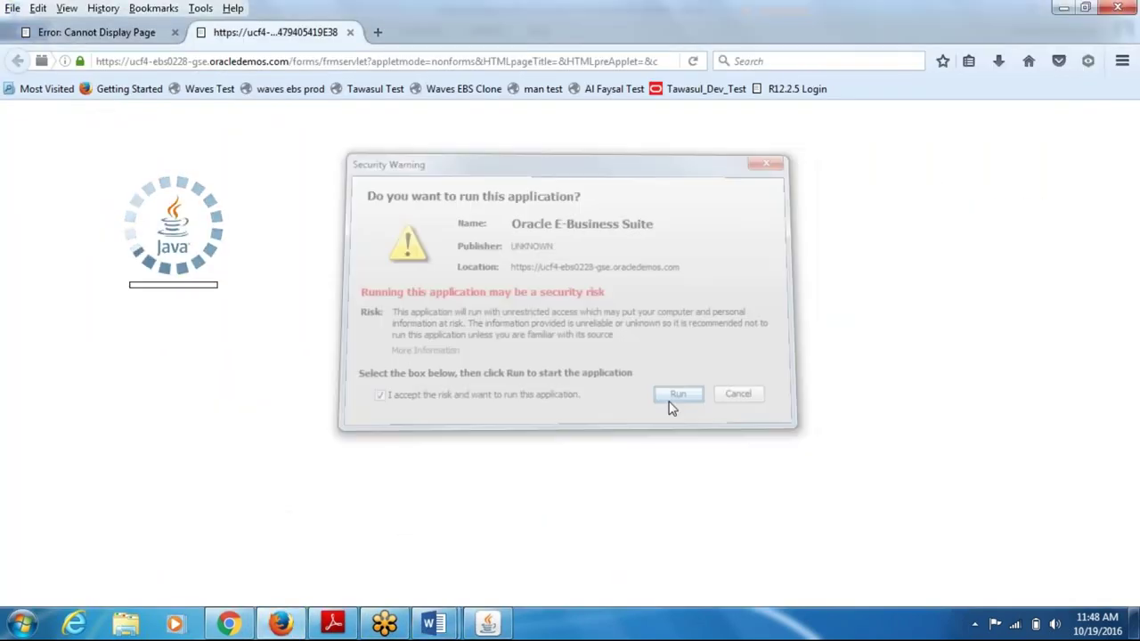
{"action": "left_click", "coordinate": [340, 534]}
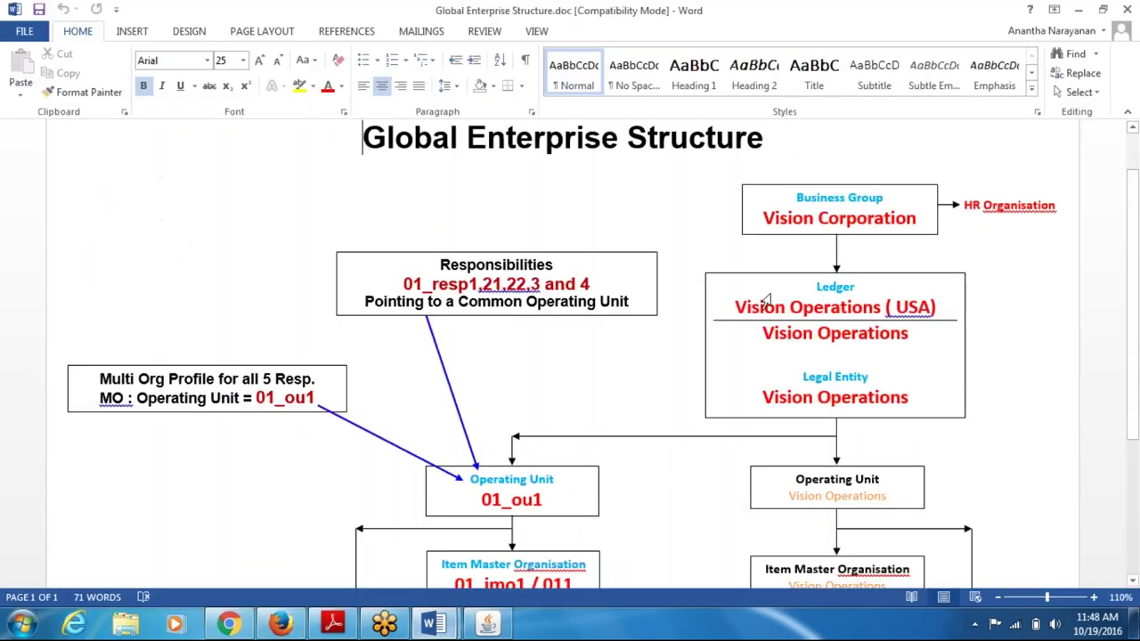
- Highlight the Business Group heading in the Global Enterprise Structure chart
{"action": "left_click", "coordinate": [819, 200]}
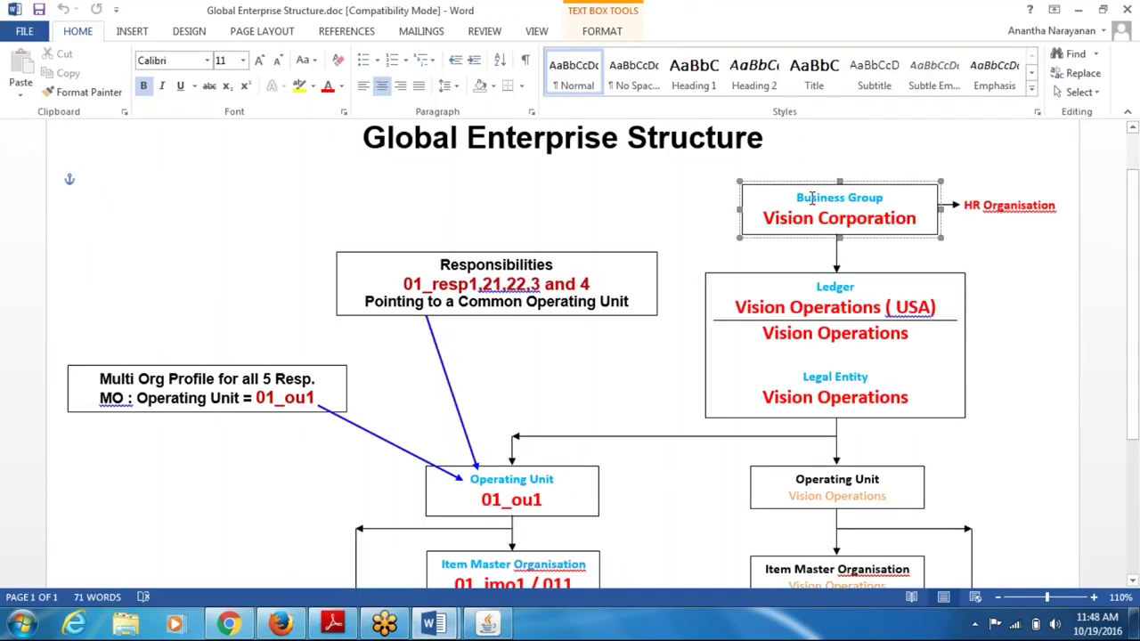
{"action": "left_click_drag", "start_coordinate": [796, 198], "coordinate": [865, 204]}
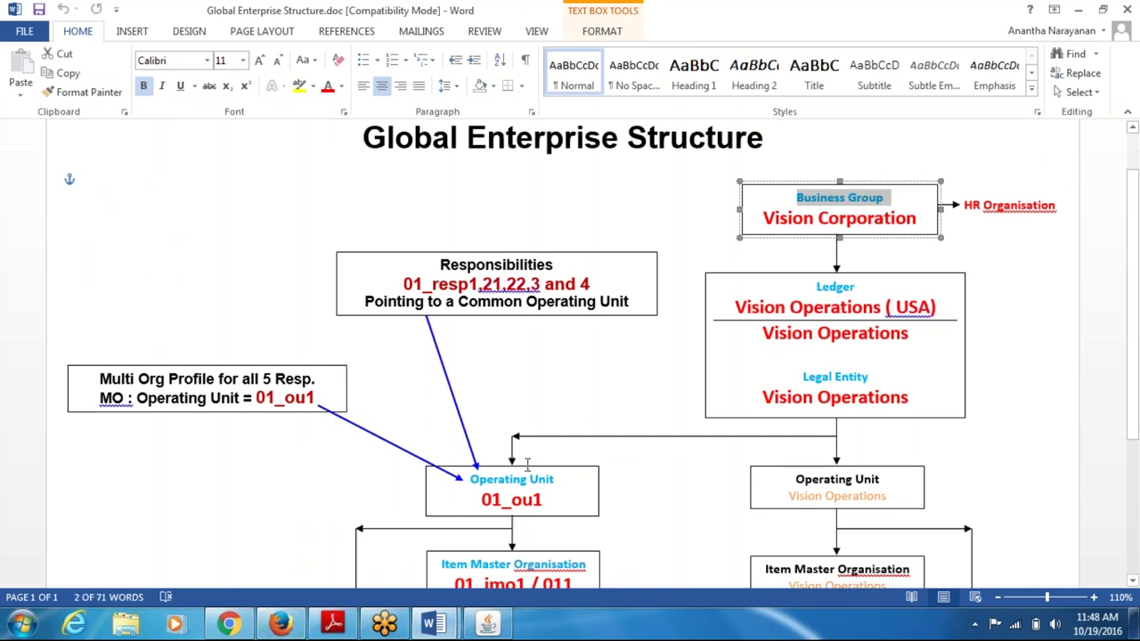
{"action": "left_click", "coordinate": [486, 625]}
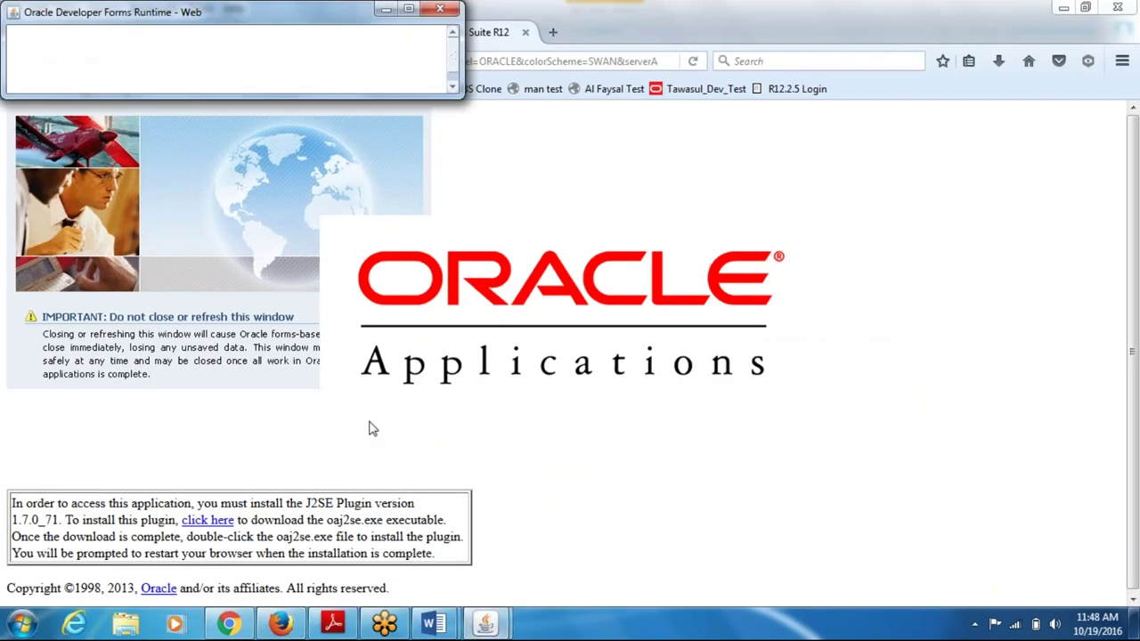
{"action": "mouse_move", "coordinate": [436, 621]}
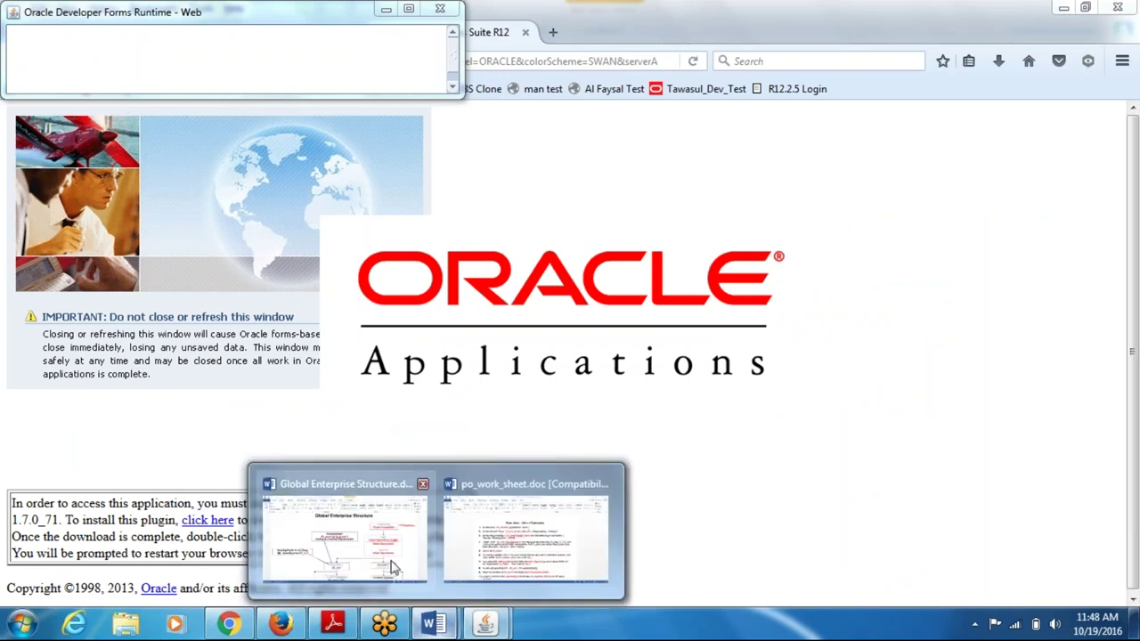
{"action": "left_click", "coordinate": [393, 567]}
- Select the Vision Corporation, Ledger and Child Organisation boxes in the chart
{"action": "left_click", "coordinate": [817, 225]}
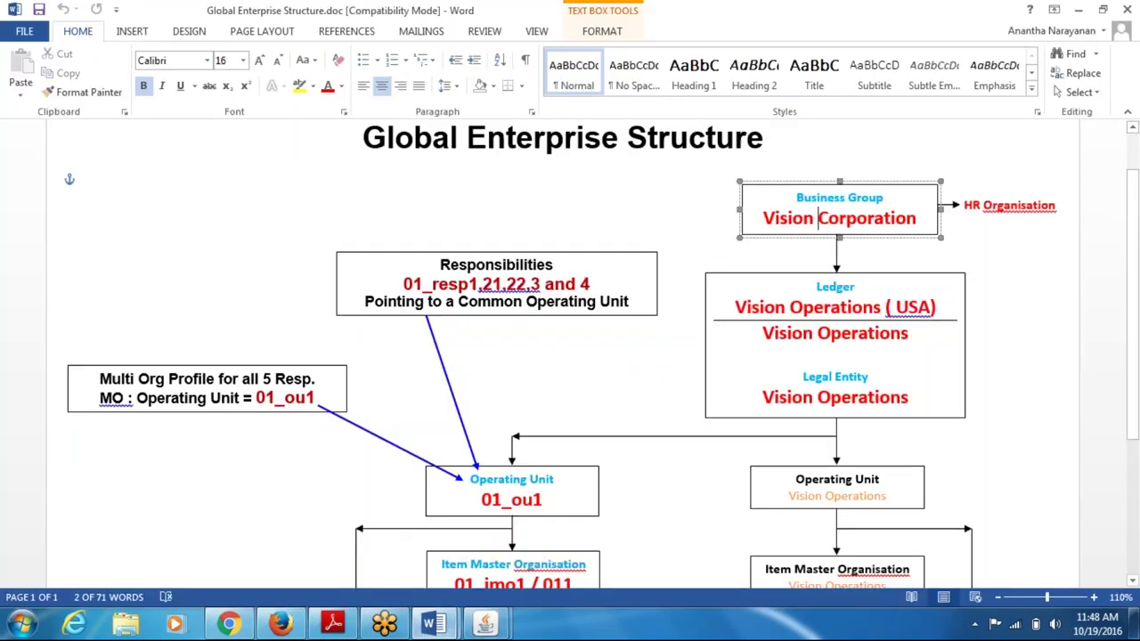
{"action": "left_click", "coordinate": [841, 288]}
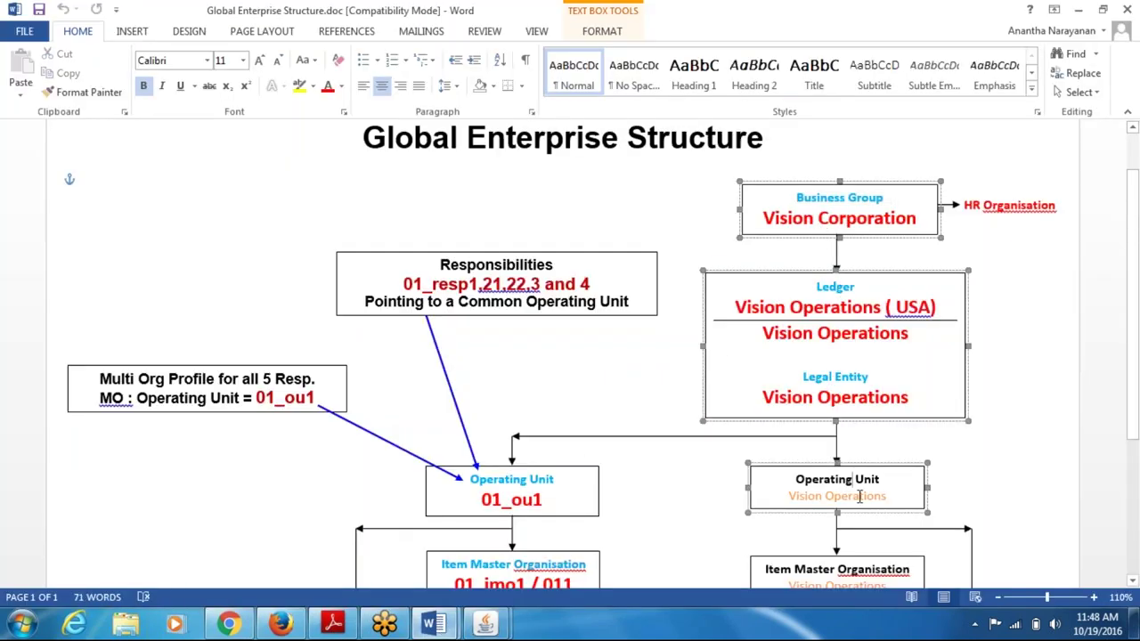
{"action": "left_click_drag", "start_coordinate": [841, 568], "coordinate": [887, 585]}
{"action": "left_click", "coordinate": [980, 439]}
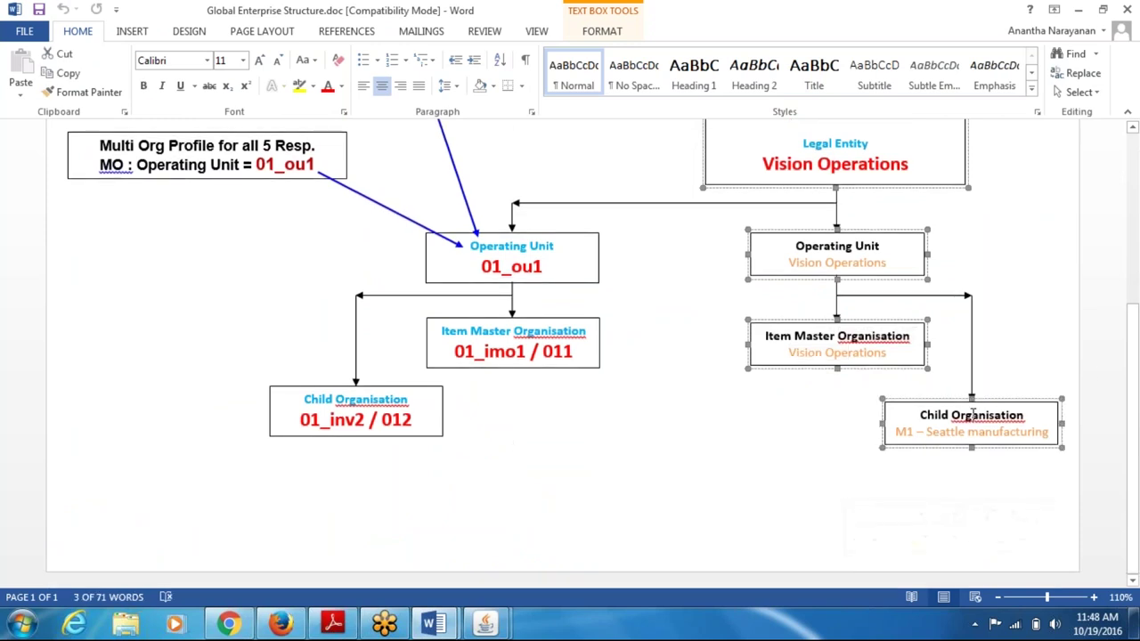
{"action": "left_click_drag", "start_coordinate": [1136, 392], "coordinate": [1137, 323]}
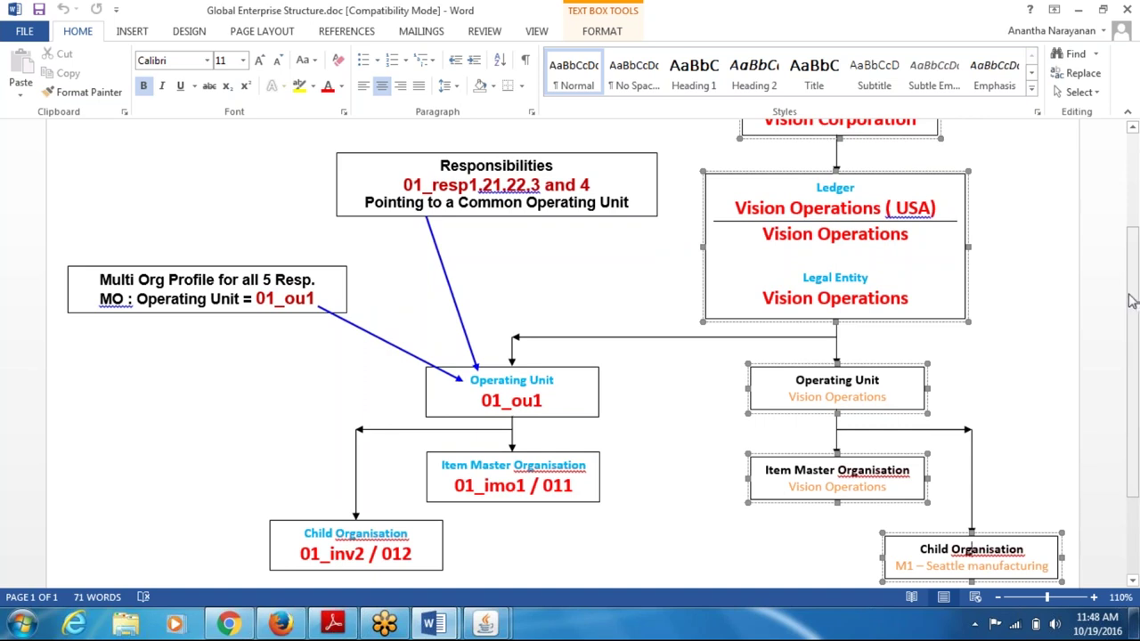
- Bring the Oracle Find Journals window back to the front
{"action": "scroll", "coordinate": [1130, 300], "scroll_direction": "up", "scroll_amount": 2}
{"action": "scroll", "coordinate": [1131, 300], "scroll_direction": "down", "scroll_amount": 2}
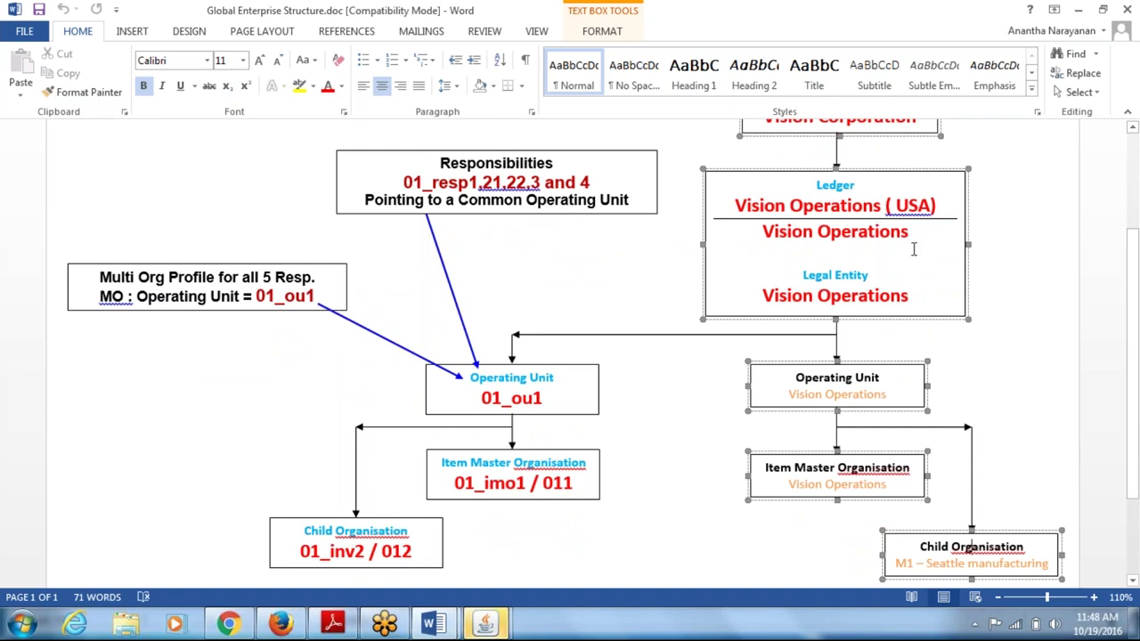
{"action": "scroll", "coordinate": [1132, 293], "scroll_direction": "up", "scroll_amount": 2}
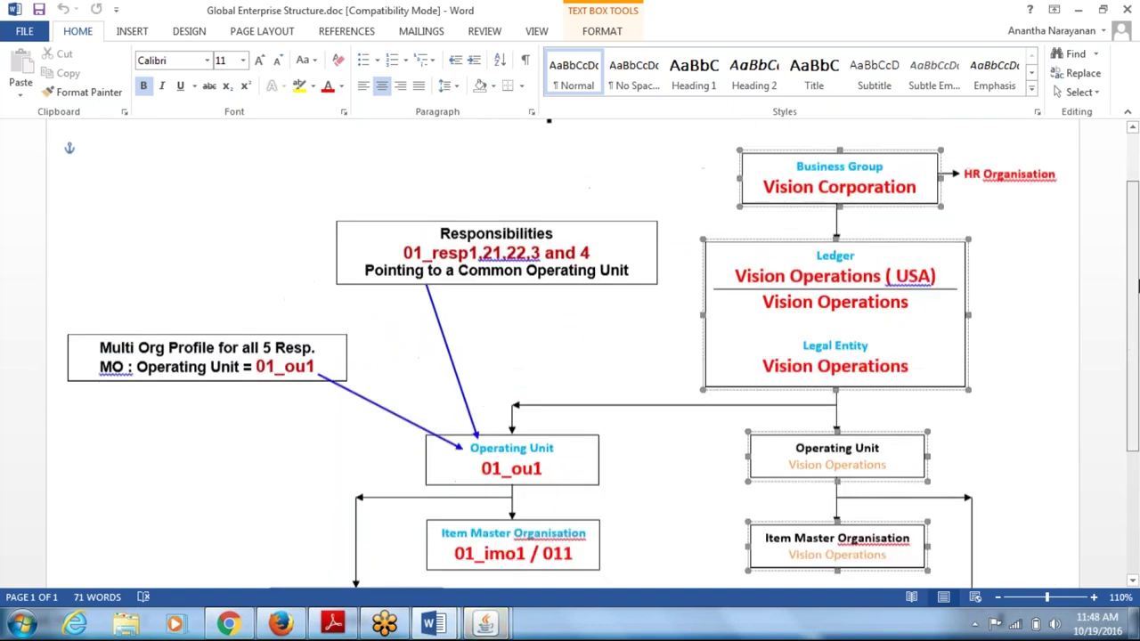
{"action": "scroll", "coordinate": [1137, 285], "scroll_direction": "up", "scroll_amount": 1}
{"action": "left_click", "coordinate": [488, 625]}
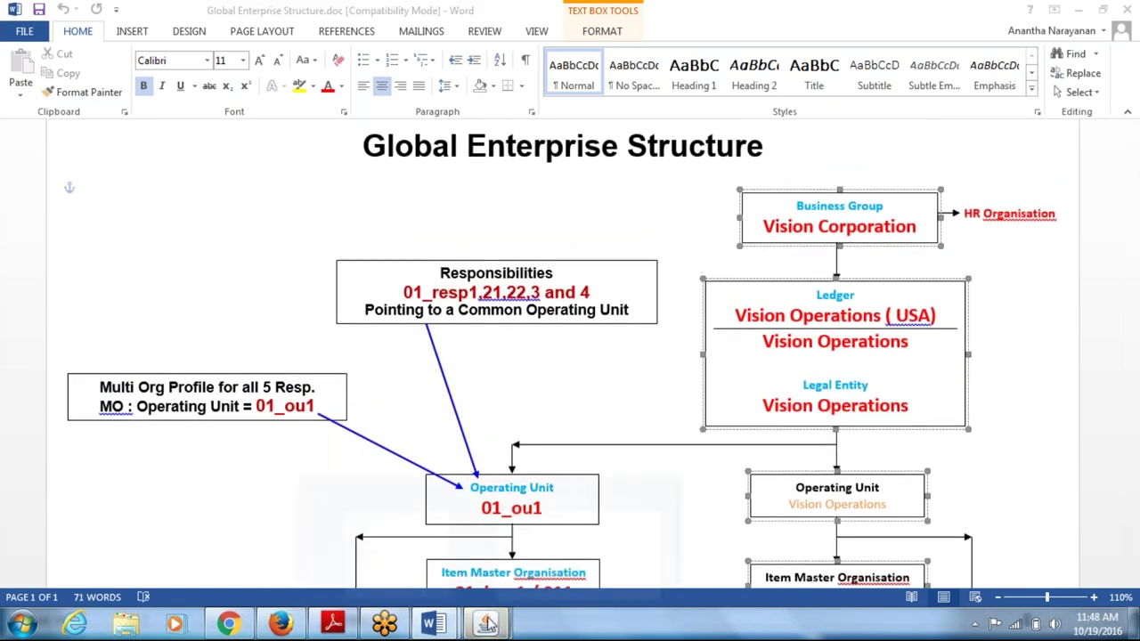
{"action": "left_click", "coordinate": [530, 562]}
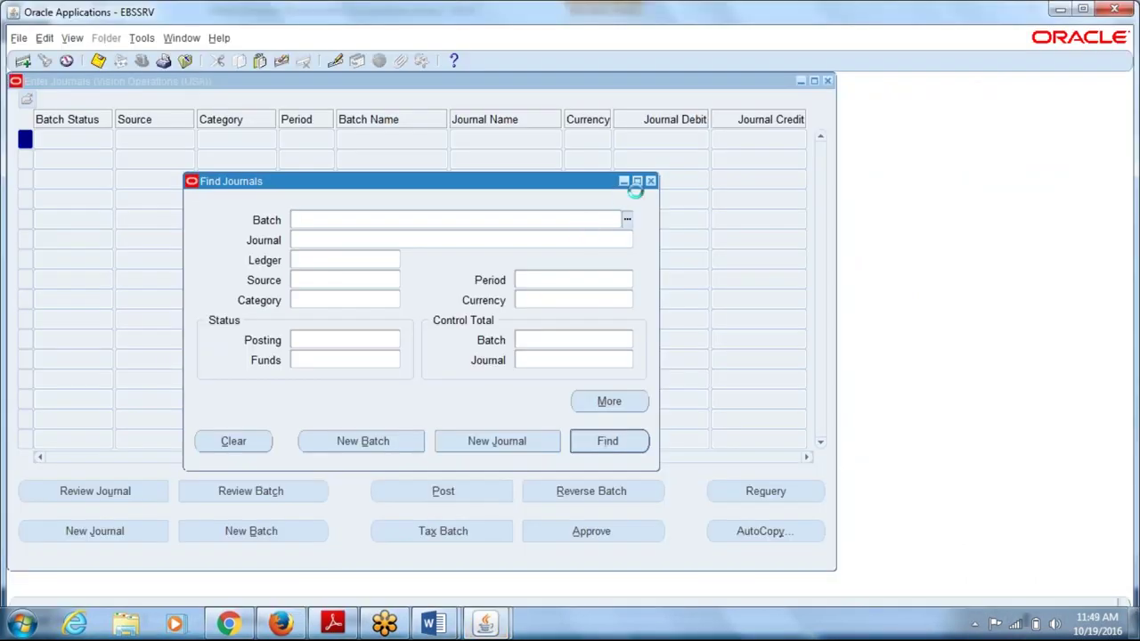
- Close Find Journals and Enter Journals, then open test_INV Setup > Organizations
{"action": "left_click", "coordinate": [650, 181]}
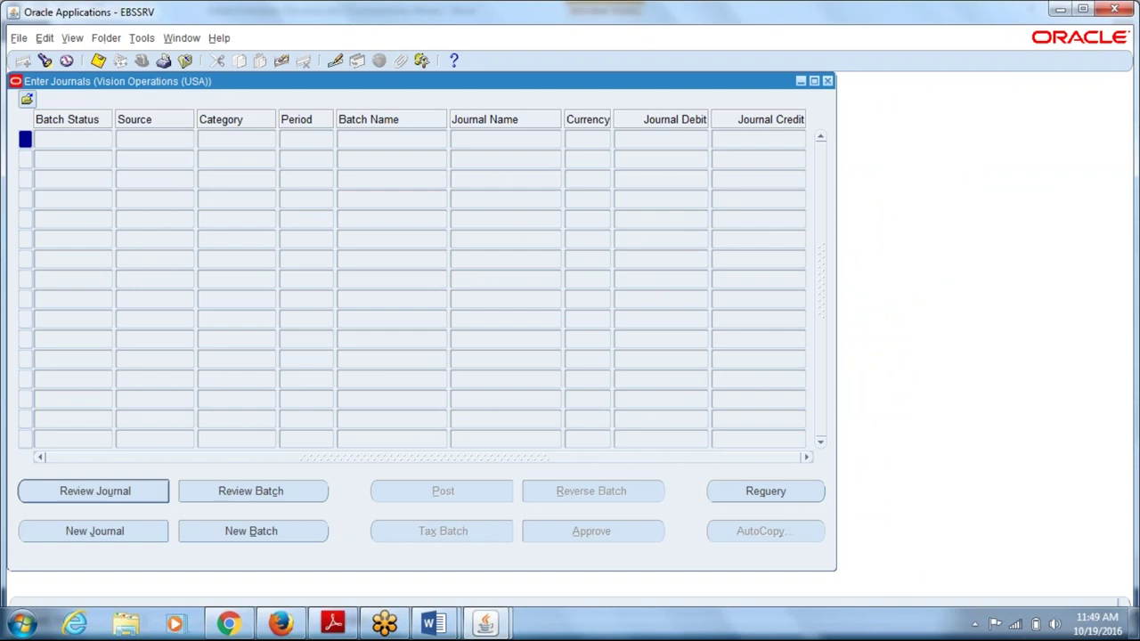
{"action": "left_click", "coordinate": [827, 81]}
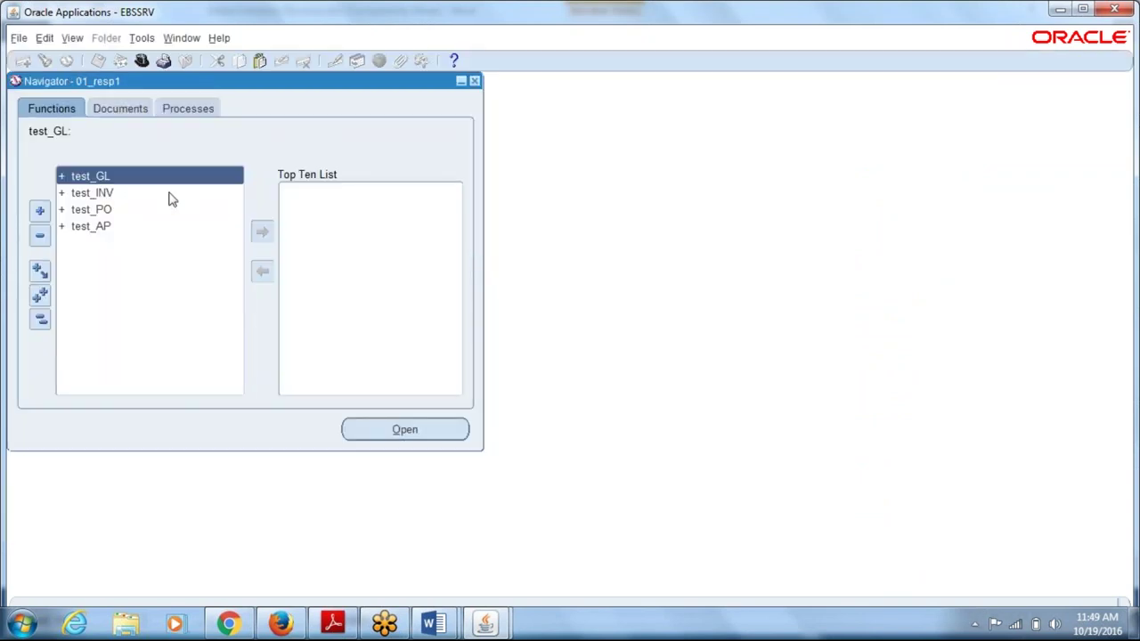
{"action": "double_click", "coordinate": [127, 194]}
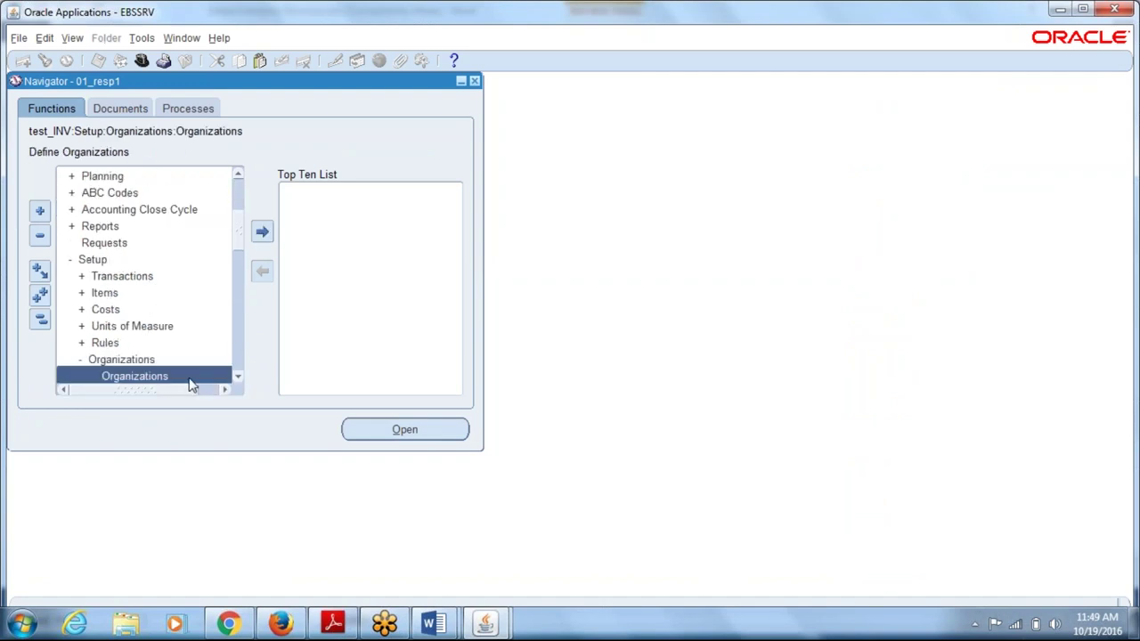
{"action": "left_click", "coordinate": [404, 429]}
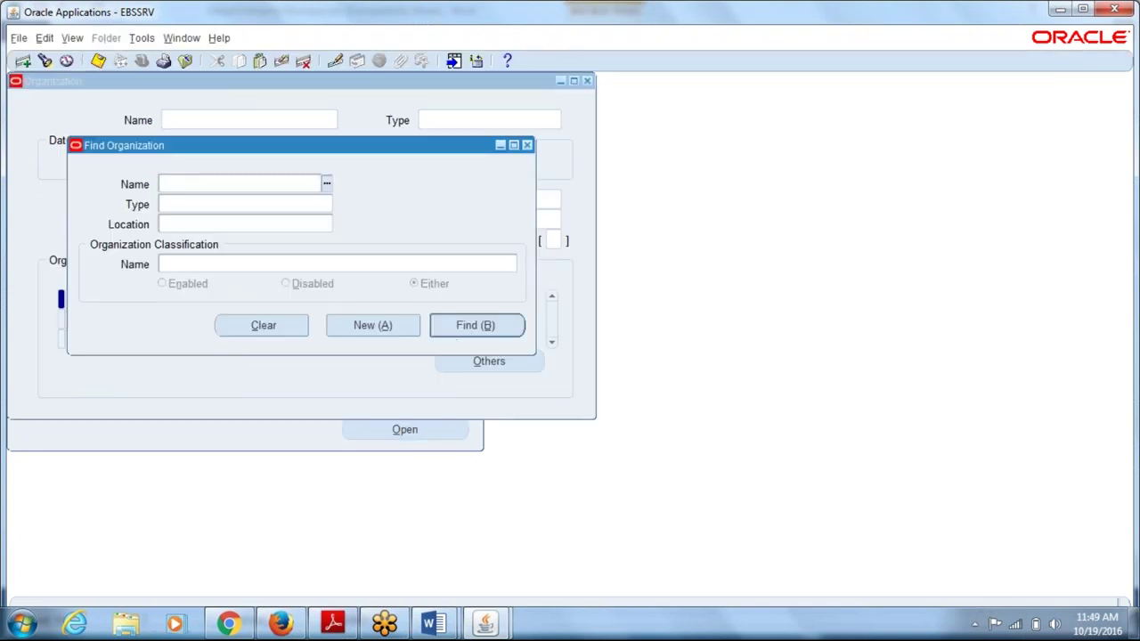
- Create 01_Business_Group as a Corporate Headquarters organization located at 01_Mylapore
{"action": "left_click", "coordinate": [372, 325]}
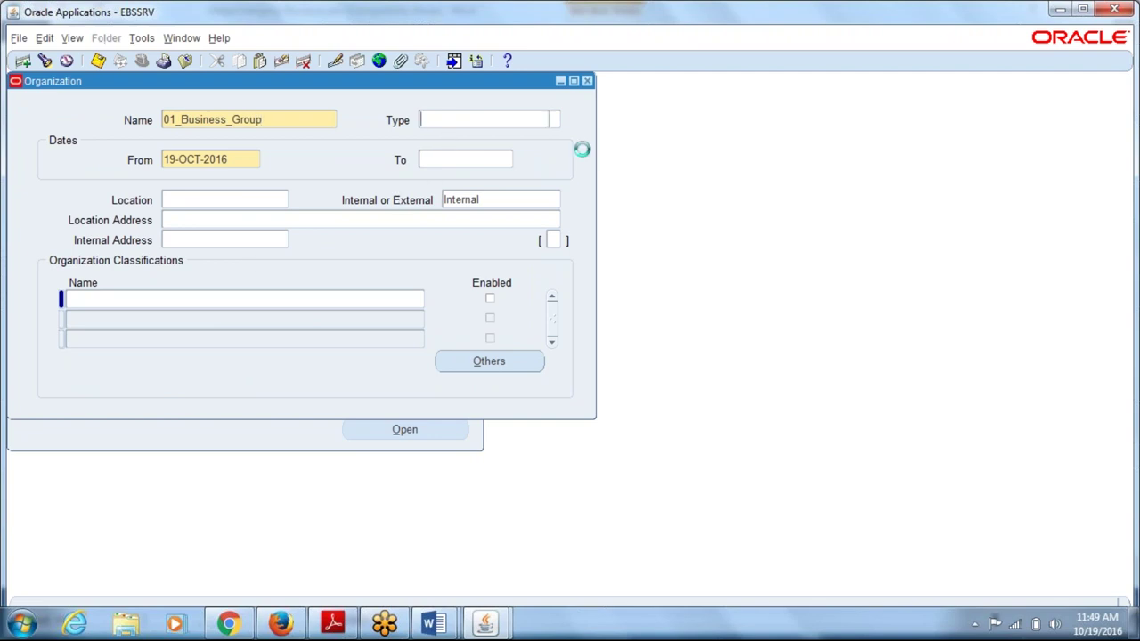
{"action": "left_click", "coordinate": [549, 118]}
{"action": "key", "text": "ctrl+l"}
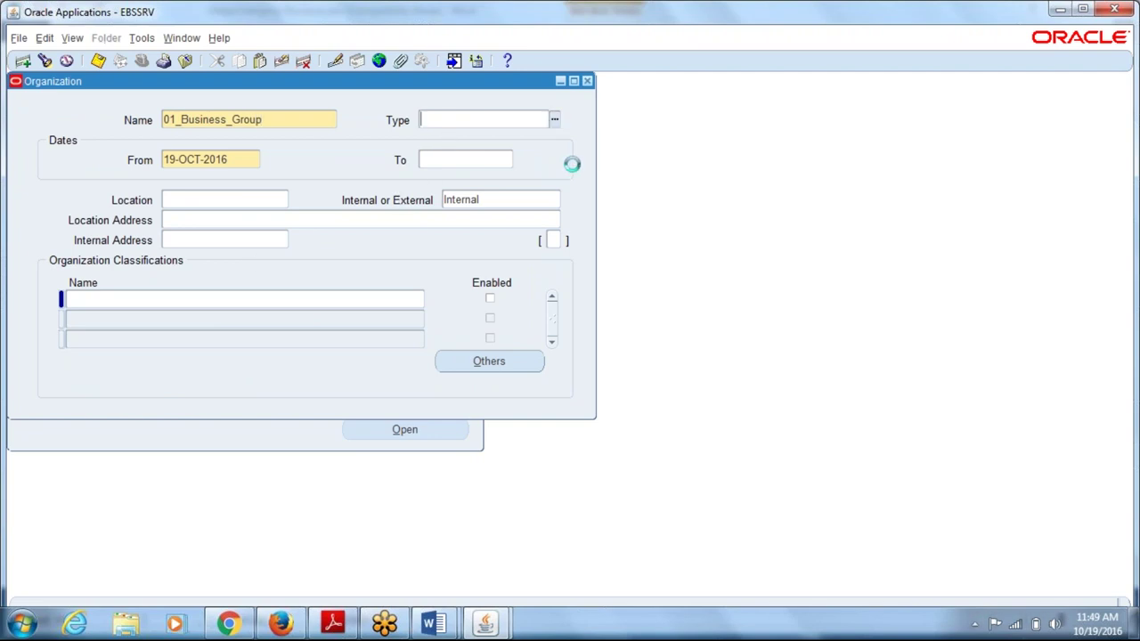
{"action": "key", "text": "Down"}
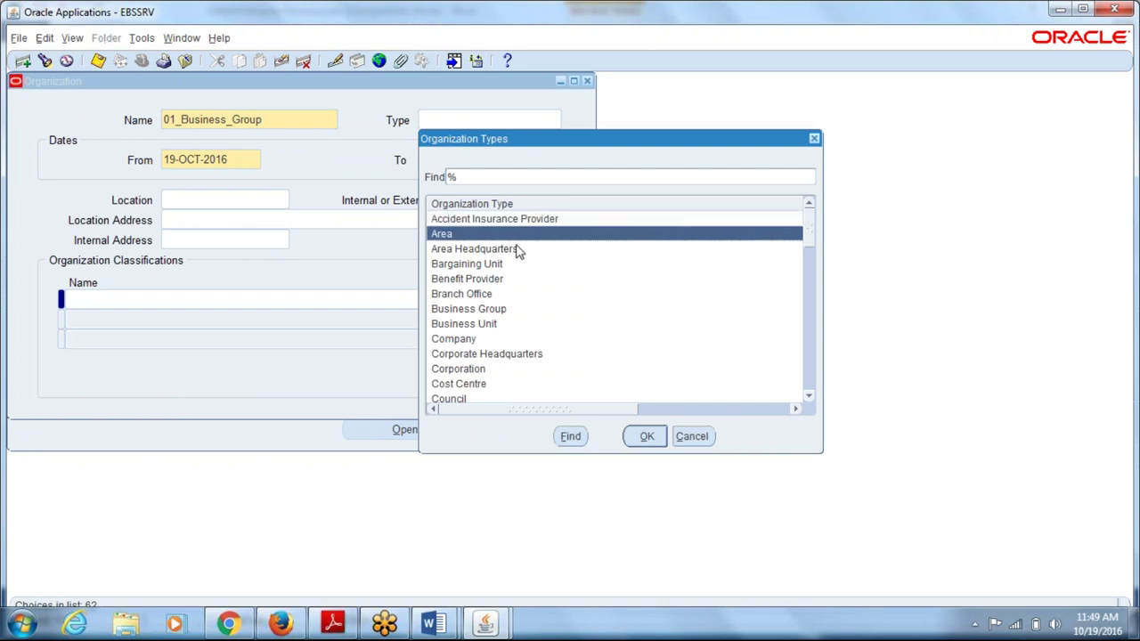
{"action": "left_click", "coordinate": [505, 356]}
{"action": "left_click", "coordinate": [649, 440]}
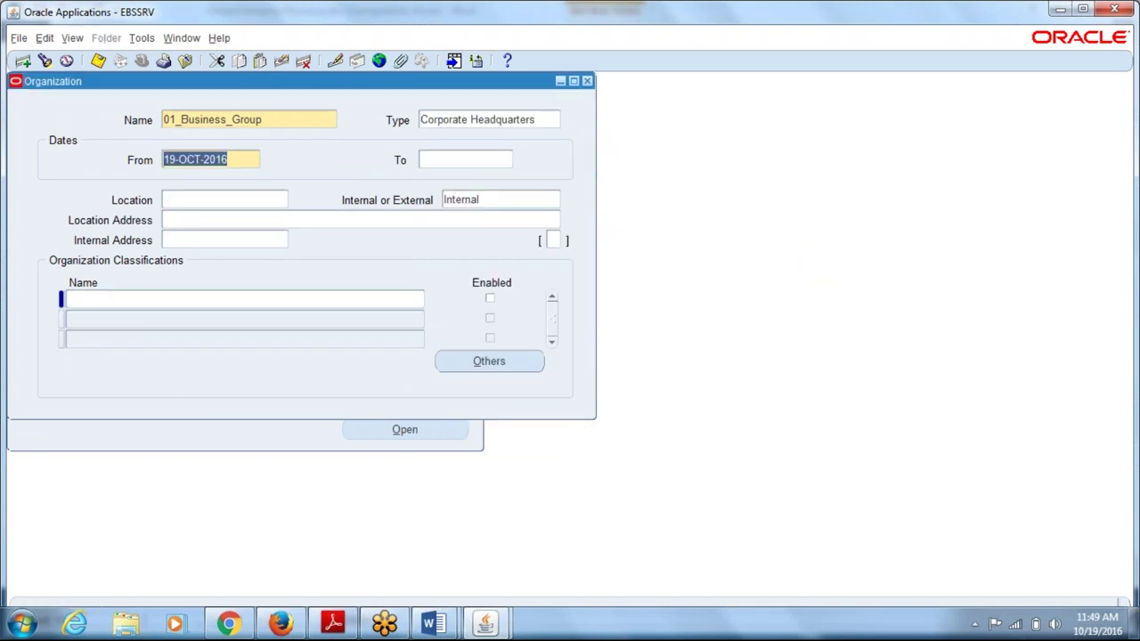
{"action": "left_click", "coordinate": [242, 203]}
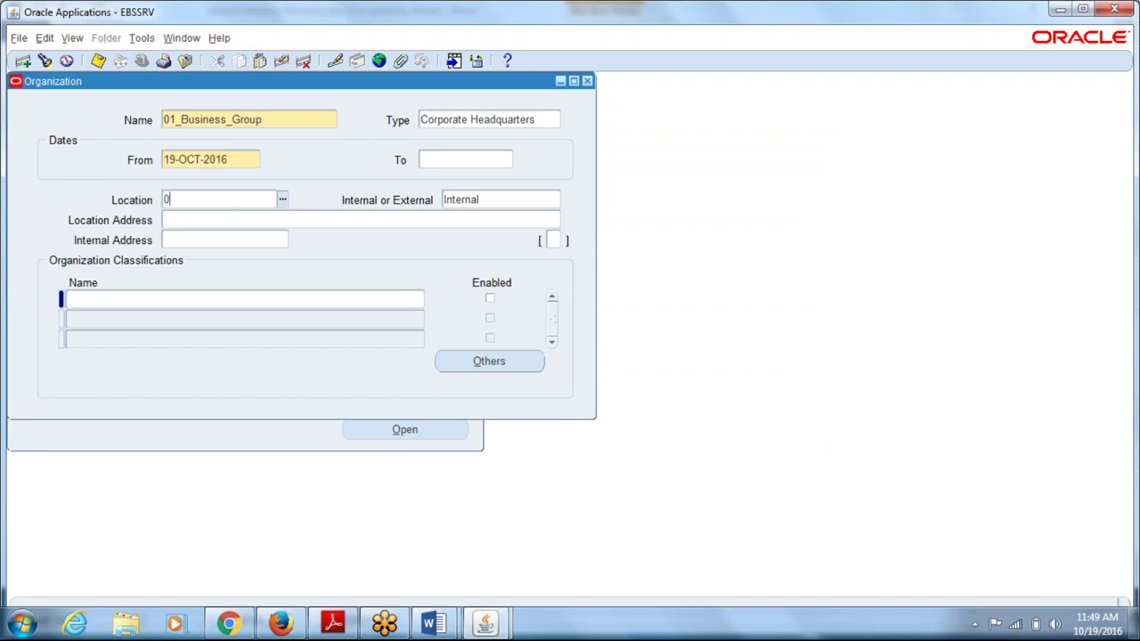
{"action": "type", "text": "01"}
{"action": "key", "text": "Tab"}
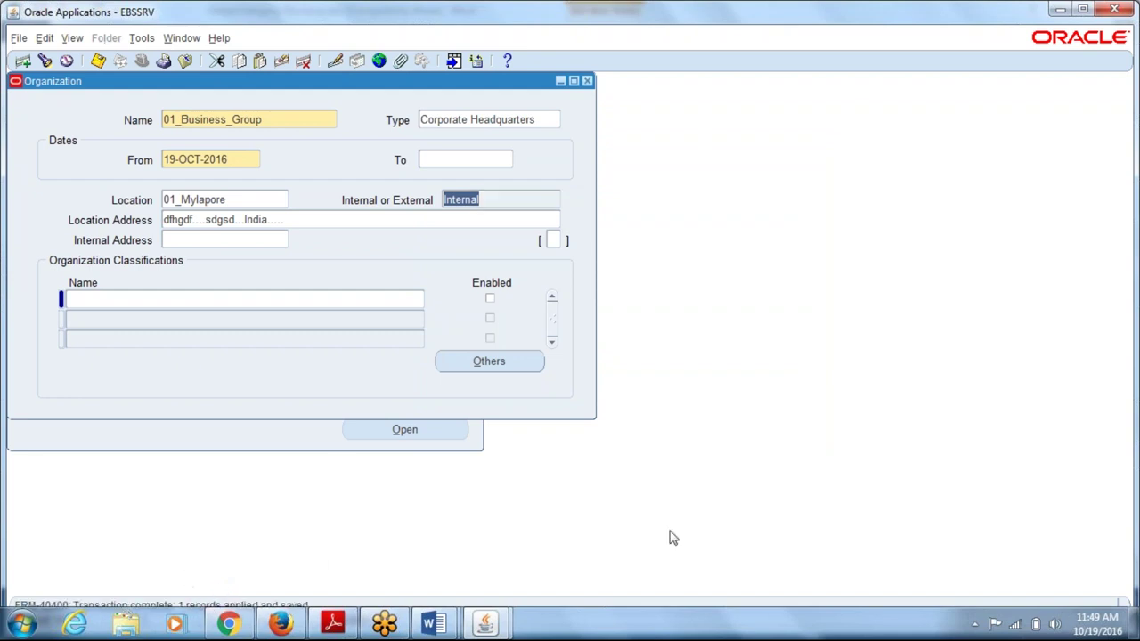
{"action": "left_click", "coordinate": [1086, 11]}
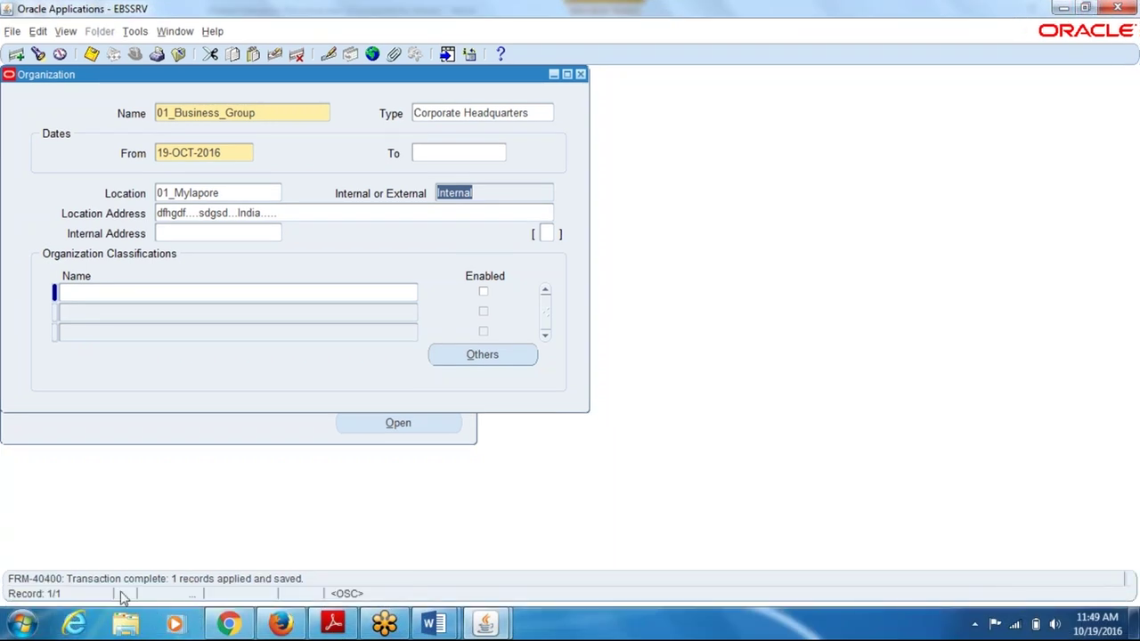
- Add an enabled Business Group classification and open its Business Group Info. details
{"action": "left_click", "coordinate": [120, 294]}
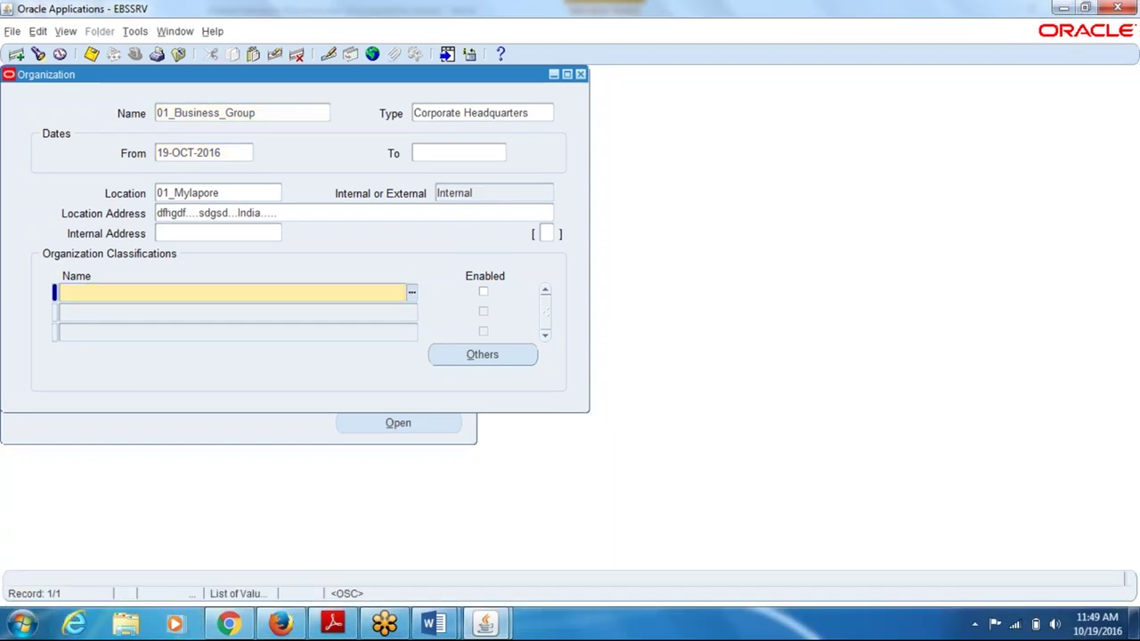
{"action": "type", "text": "busi"}
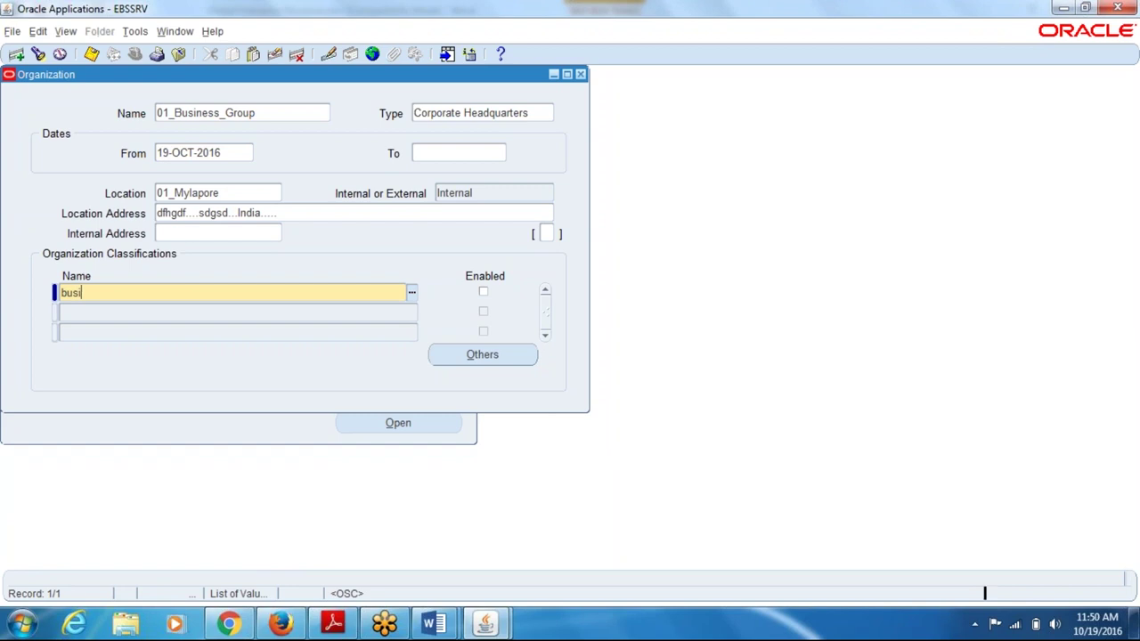
{"action": "key", "text": "Tab"}
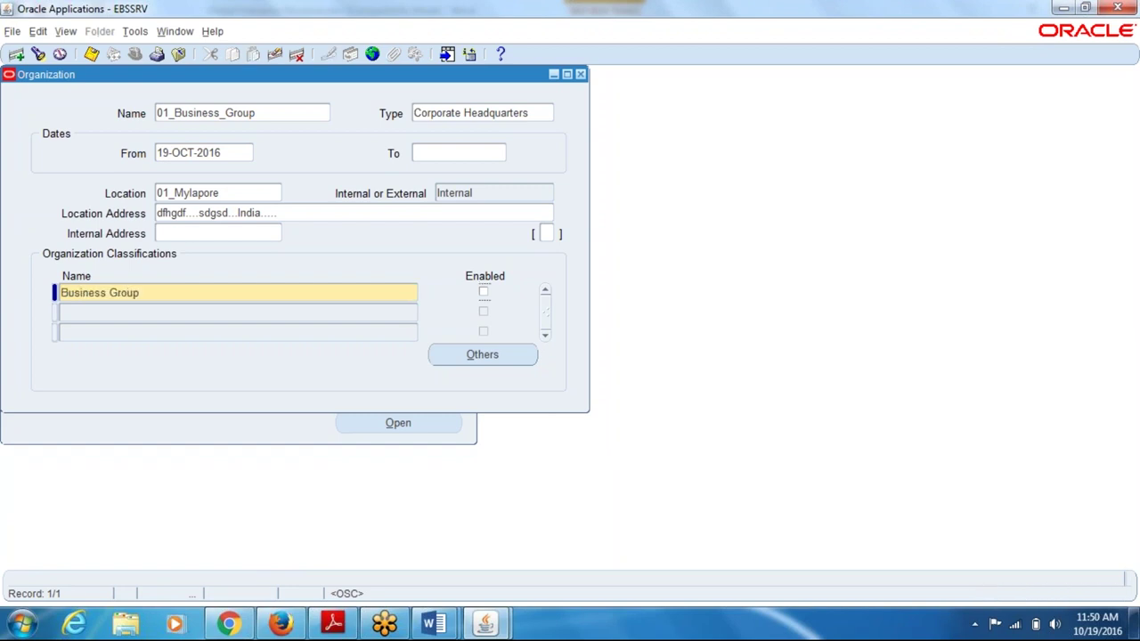
{"action": "left_click", "coordinate": [483, 292]}
{"action": "left_click", "coordinate": [500, 355]}
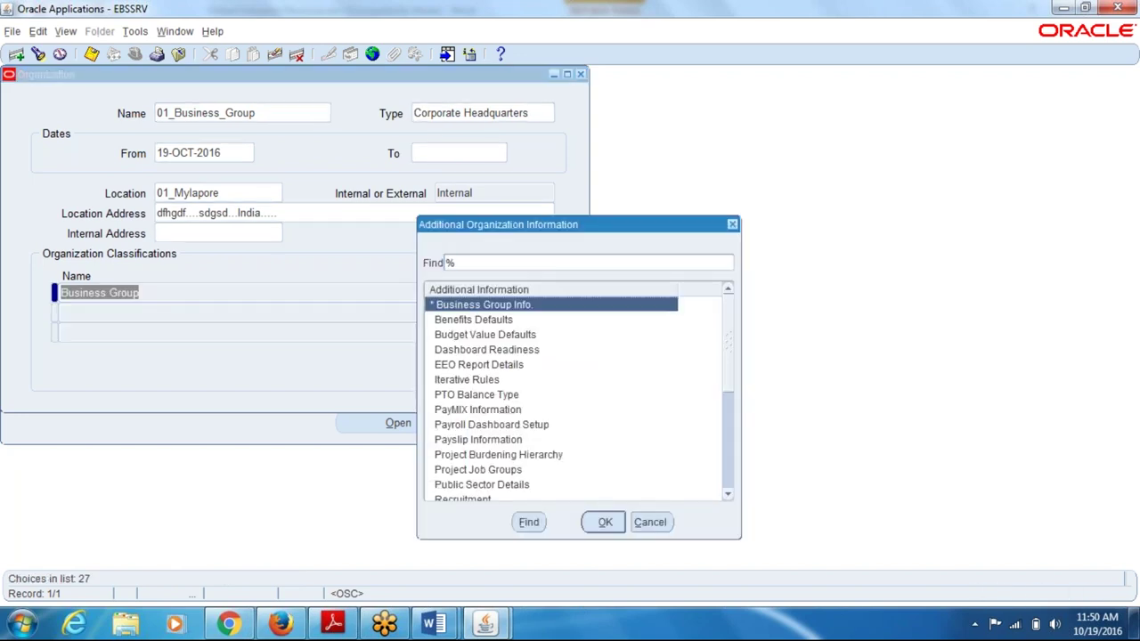
{"action": "left_click", "coordinate": [605, 522]}
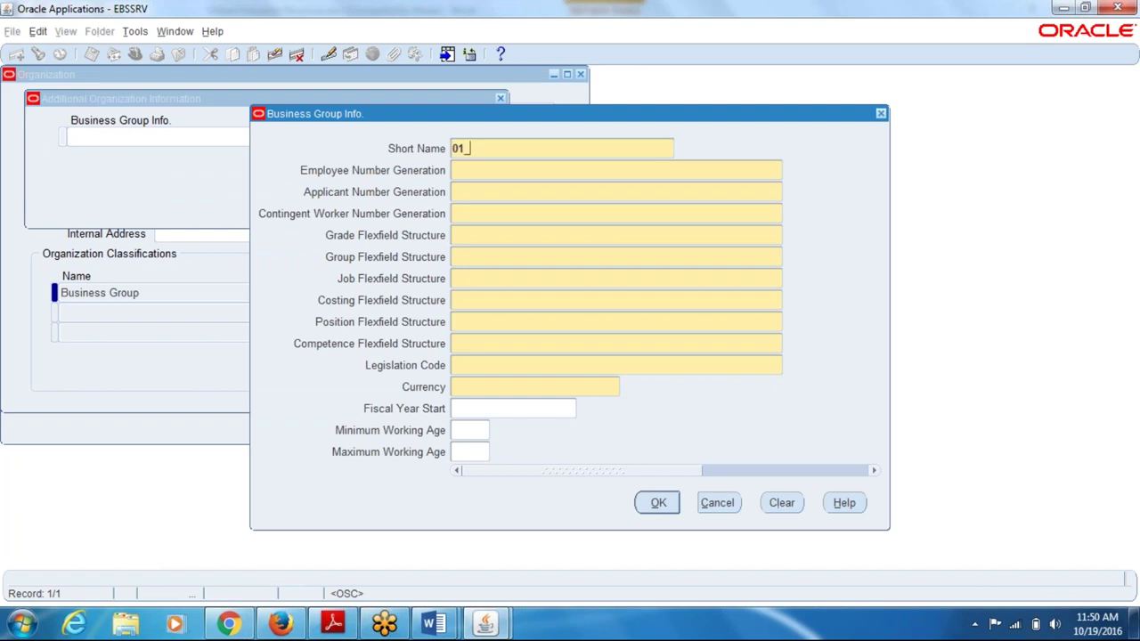
- Set employee, applicant and contingent worker number generation to Automatic
{"action": "left_click", "coordinate": [452, 170]}
{"action": "type", "text": "a"}
{"action": "key", "text": "Tab"}
{"action": "type", "text": "a"}
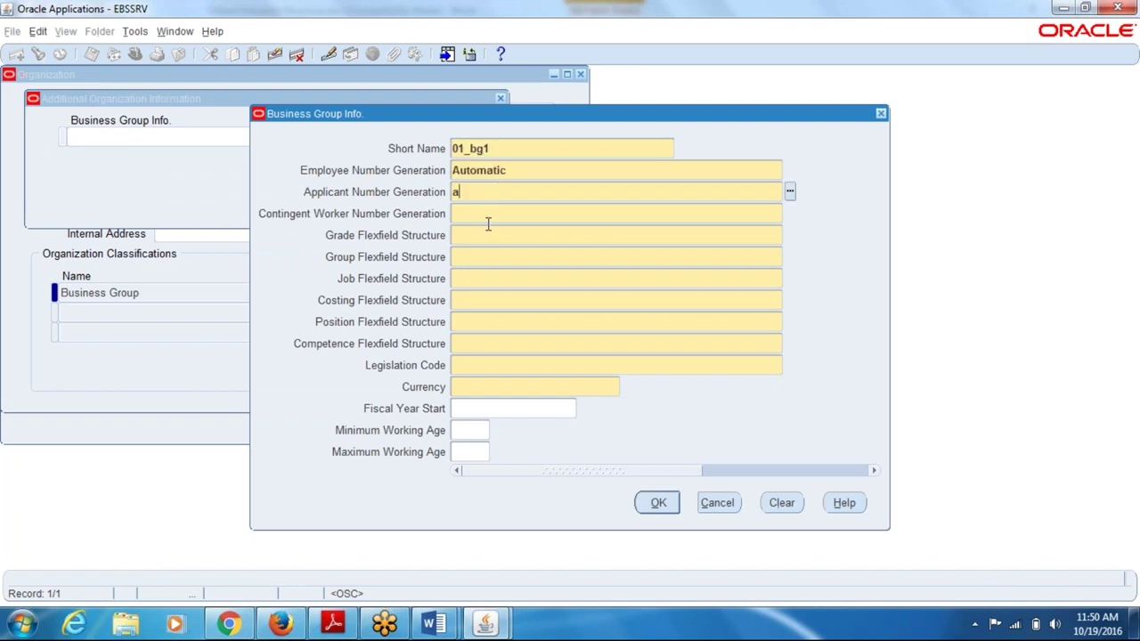
{"action": "key", "text": "Tab"}
{"action": "type", "text": "a"}
{"action": "key", "text": "Tab"}
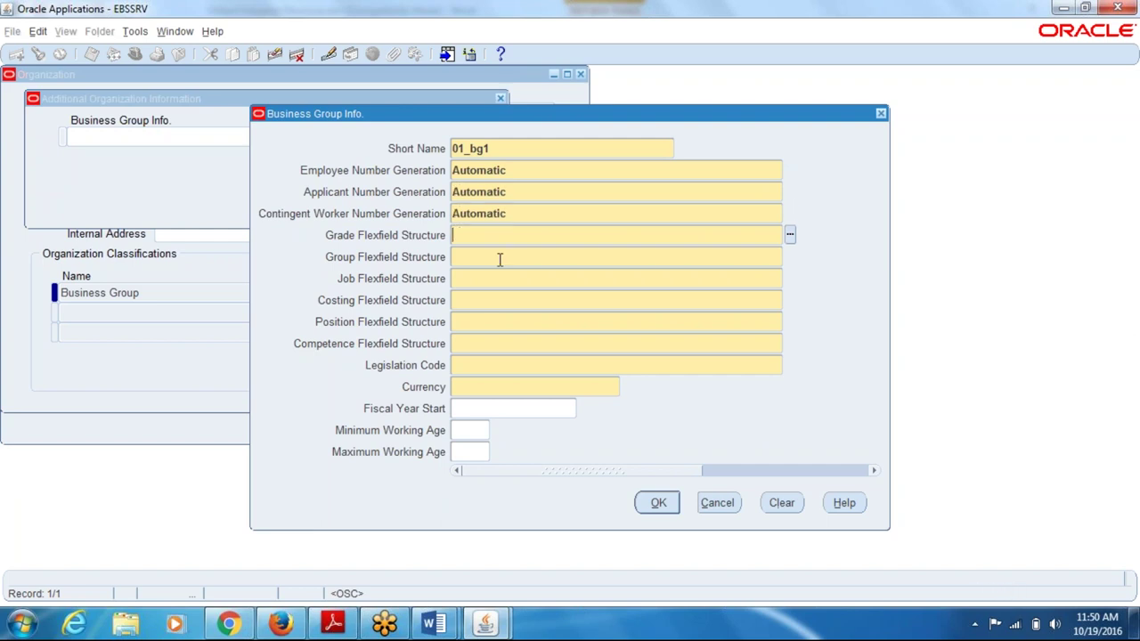
- Choose Grade Flexfield, Job Flexfield and Position Flexfield as the grade, job and position structures
{"action": "type", "text": "grade"}
{"action": "key", "text": "Tab"}
{"action": "left_click", "coordinate": [485, 282]}
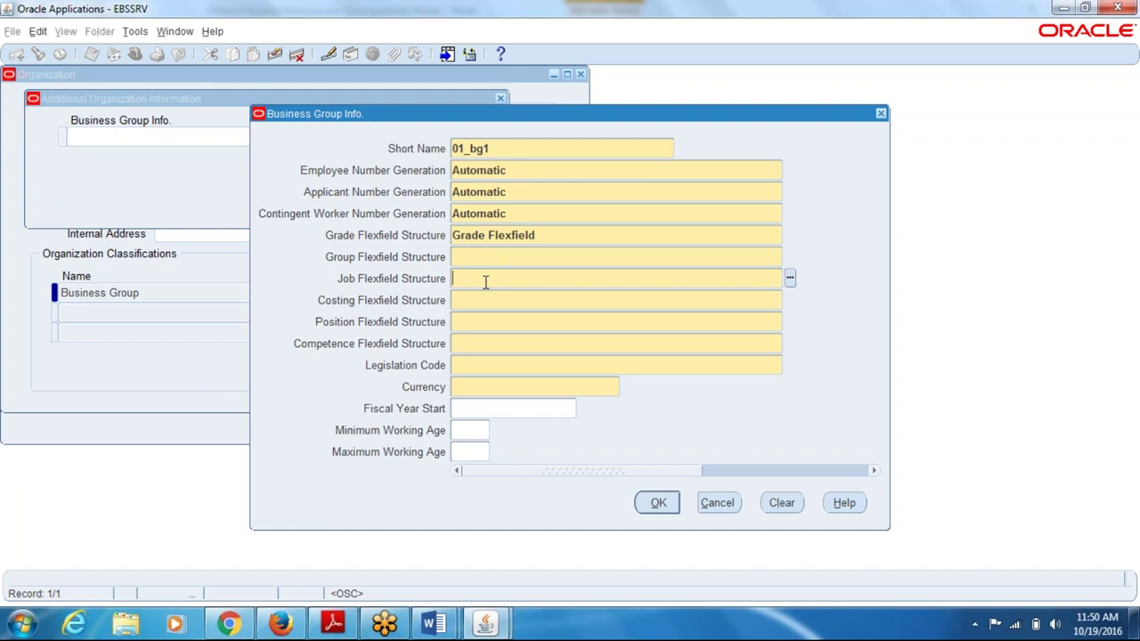
{"action": "type", "text": "job"}
{"action": "key", "text": "Tab"}
{"action": "left_click", "coordinate": [532, 327]}
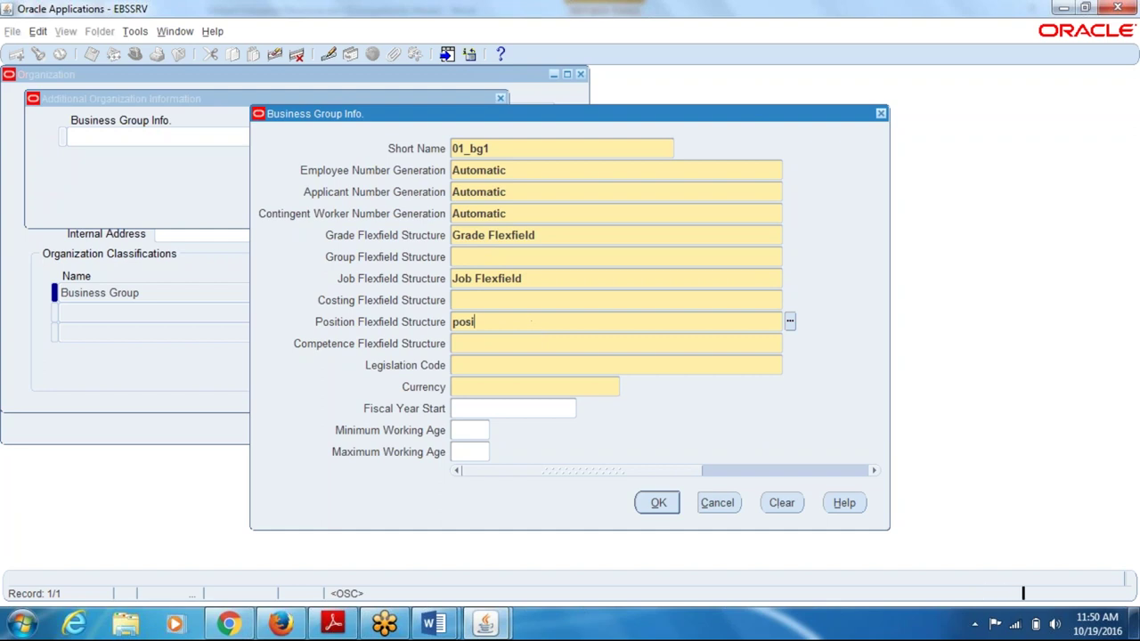
{"action": "type", "text": "posi"}
{"action": "key", "text": "Tab"}
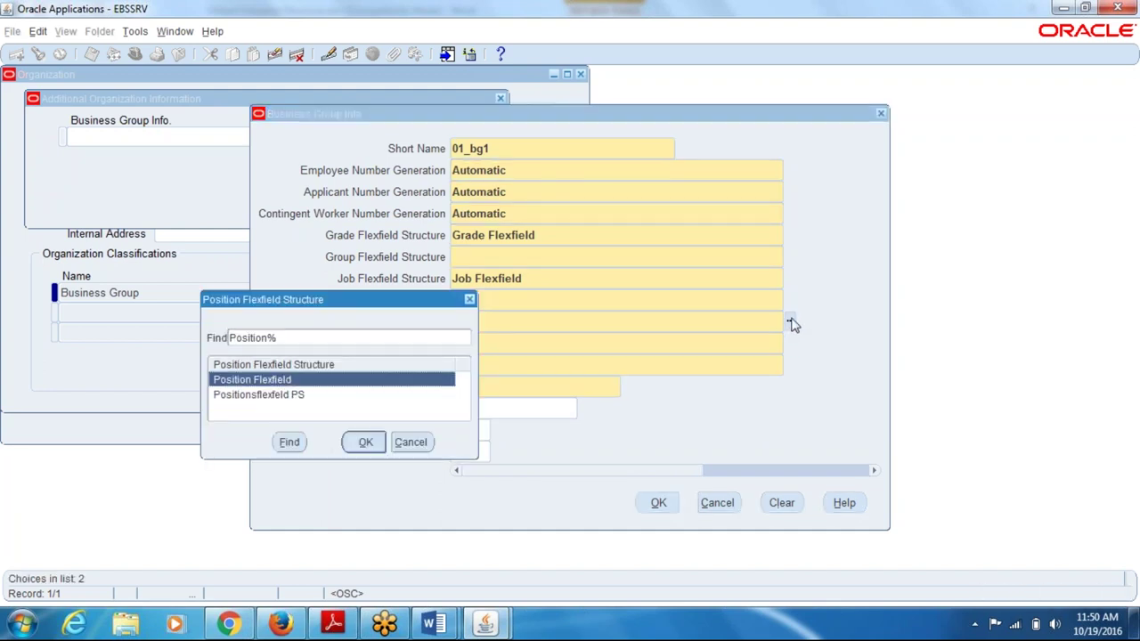
{"action": "left_click", "coordinate": [365, 441]}
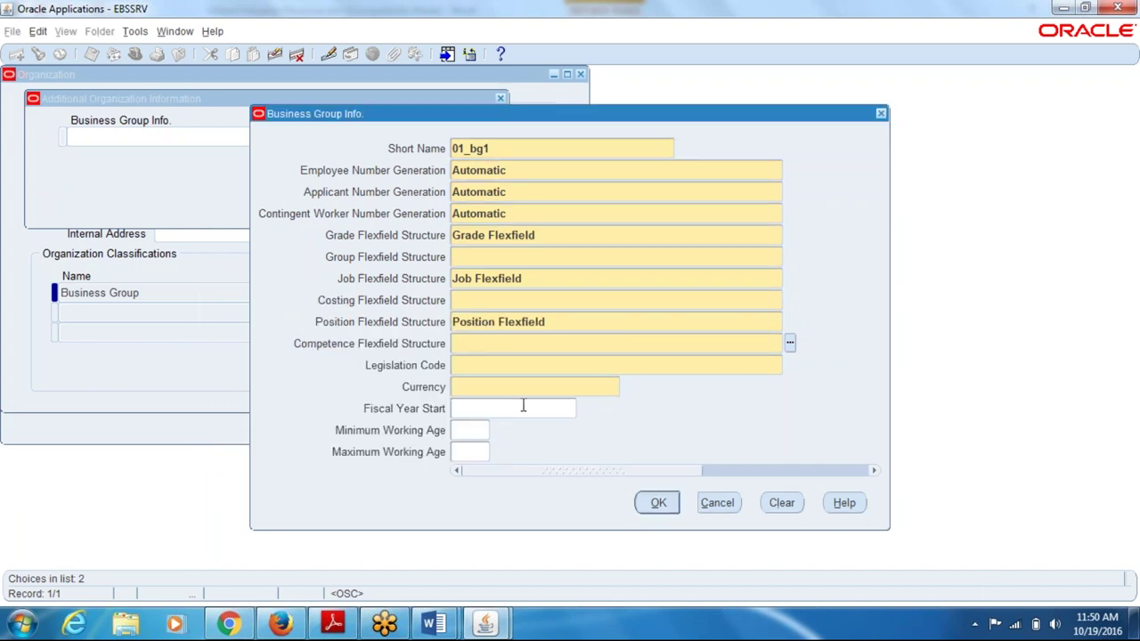
- Choose People Group Flexfield, Cost Allocation Flexfield and Structure for BG-202 as group, costing and competence structures
{"action": "left_click", "coordinate": [473, 255]}
{"action": "type", "text": "people"}
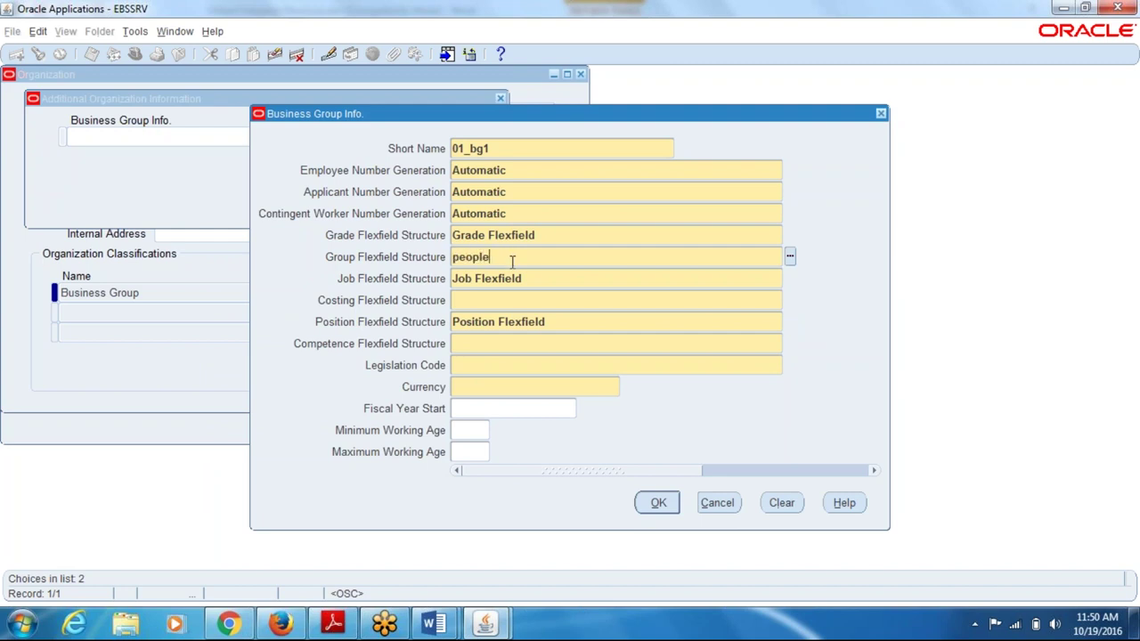
{"action": "key", "text": "Tab"}
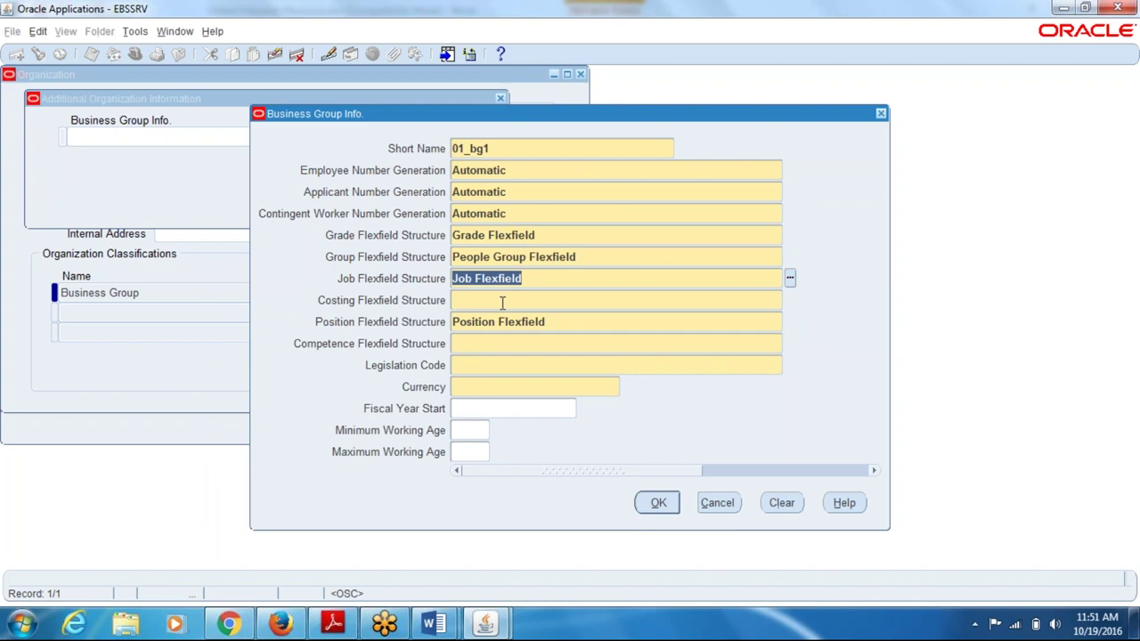
{"action": "left_click", "coordinate": [502, 302]}
{"action": "type", "text": "cost a"}
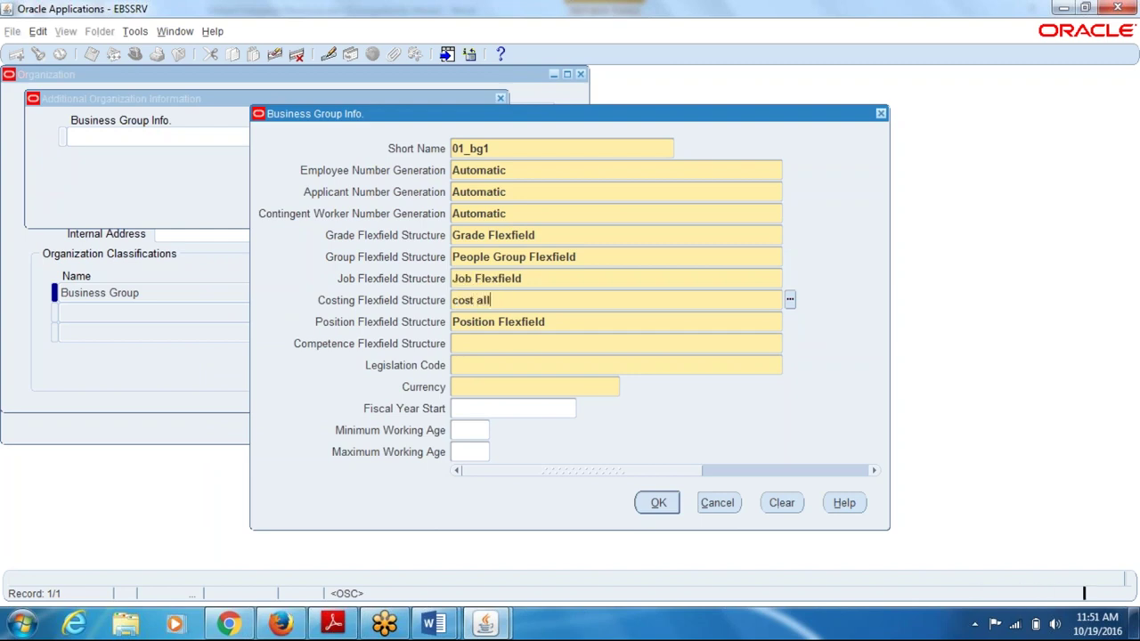
{"action": "type", "text": "ll"}
{"action": "key", "text": "Tab"}
{"action": "left_click", "coordinate": [361, 440]}
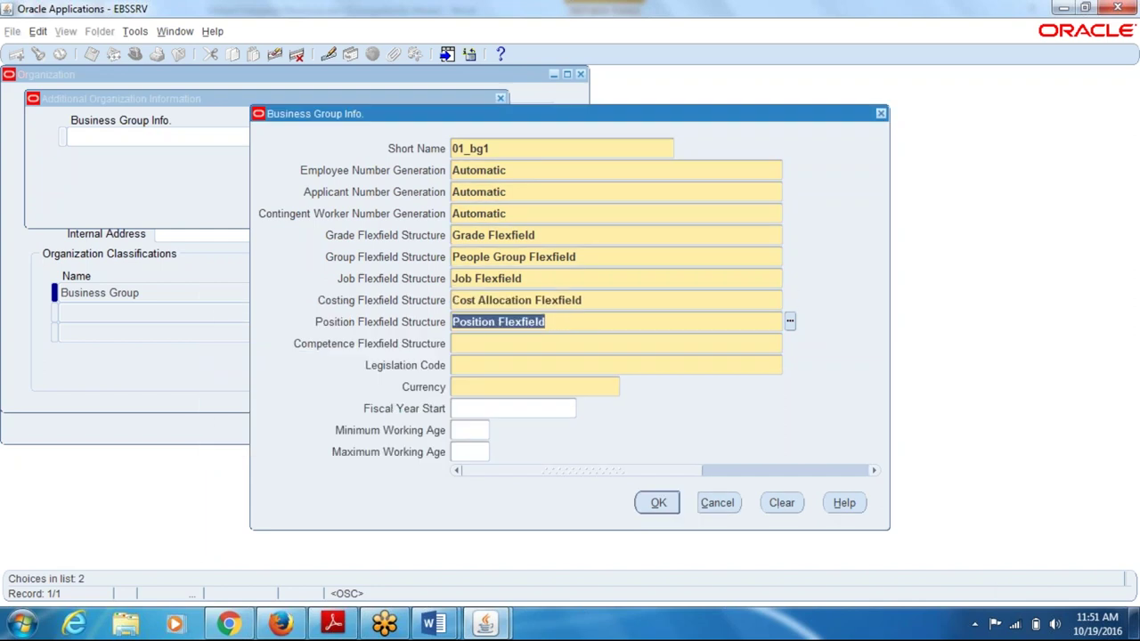
{"action": "key", "text": "Tab"}
{"action": "type", "text": "st"}
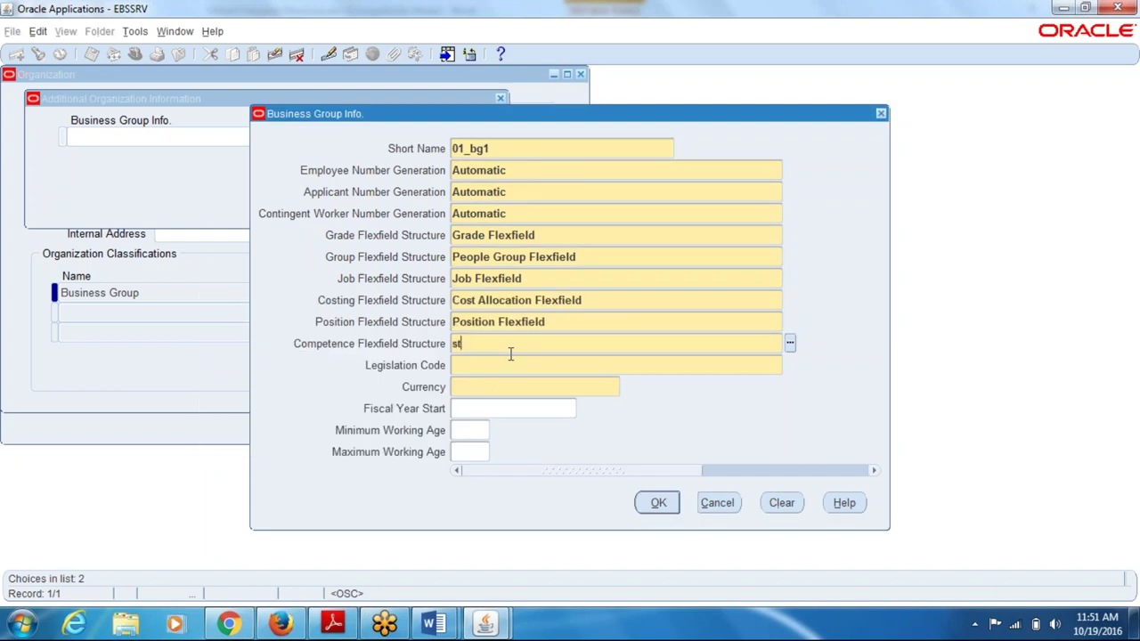
{"action": "type", "text": "rtruct"}
{"action": "key", "text": "Tab"}
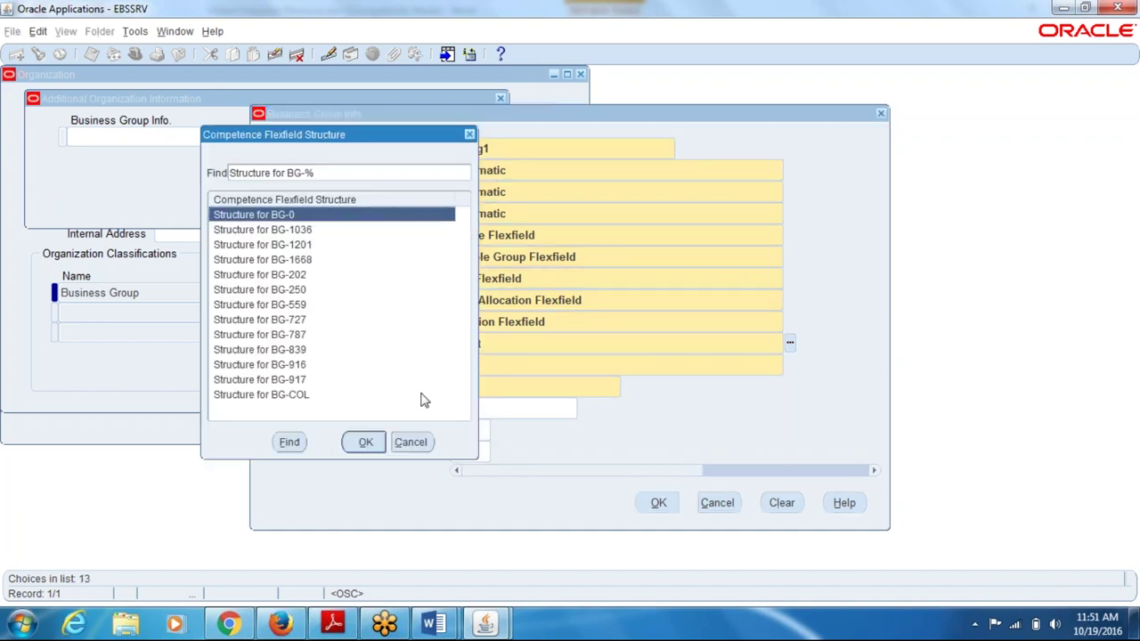
{"action": "left_click", "coordinate": [312, 276]}
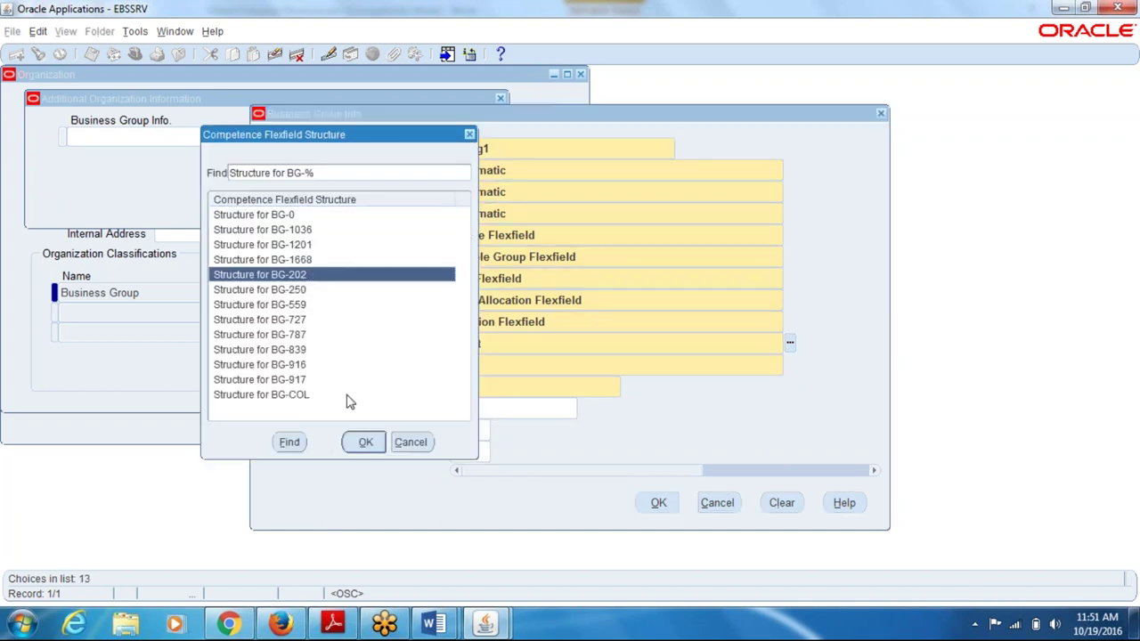
{"action": "left_click", "coordinate": [368, 443]}
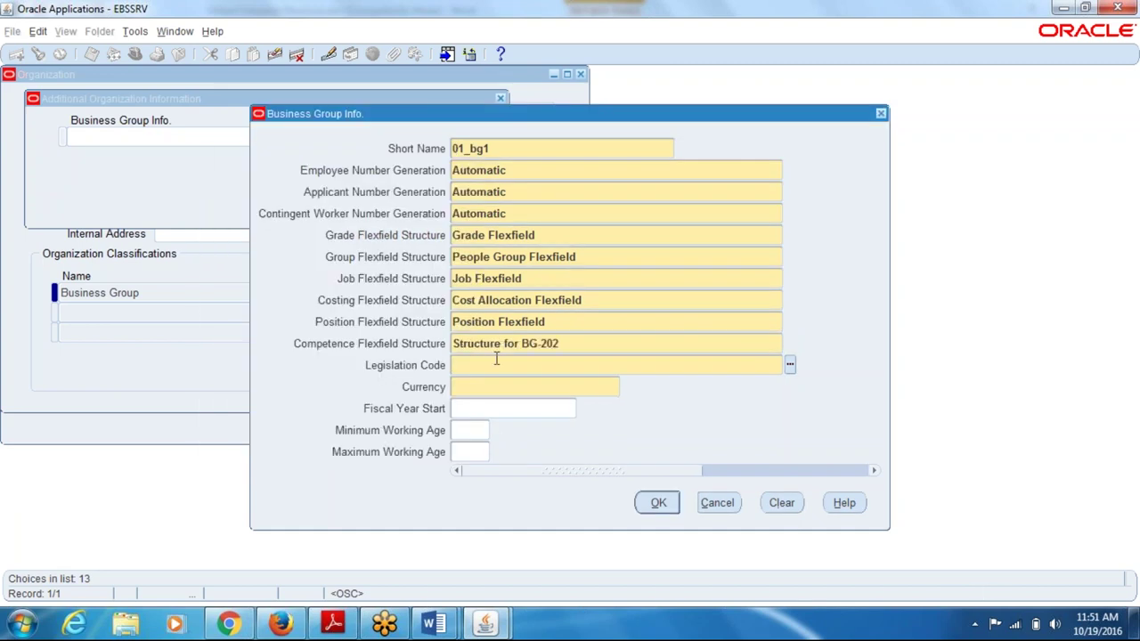
- Set legislation to United States, currency USD, working ages 18 to 60, and accept the details
{"action": "type", "text": "united sta"}
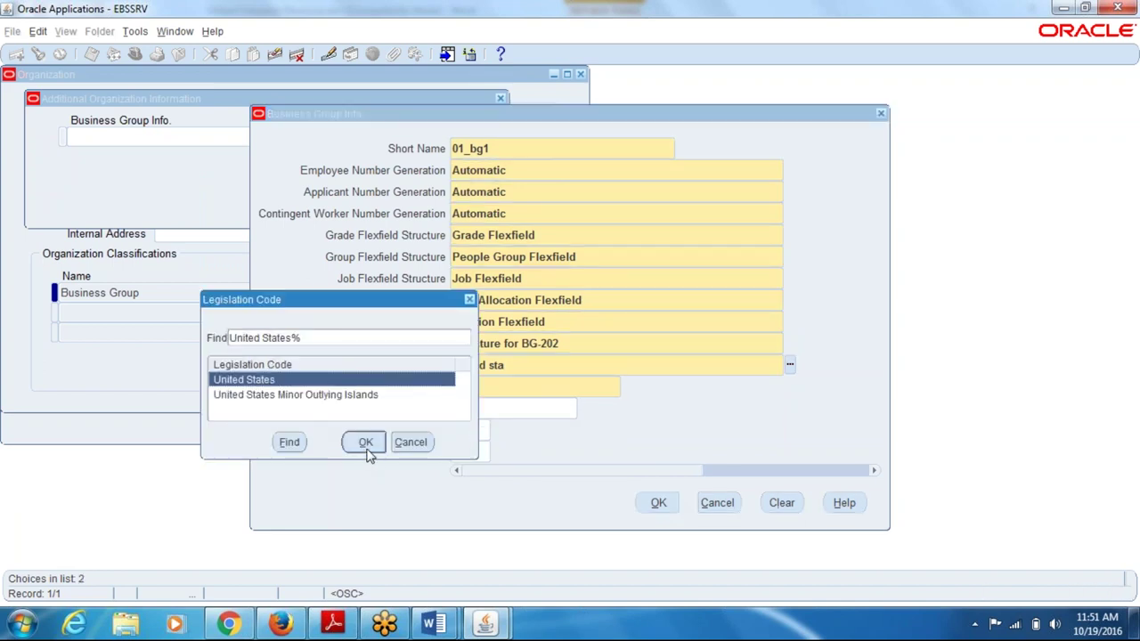
{"action": "left_click", "coordinate": [367, 445]}
{"action": "type", "text": "usd"}
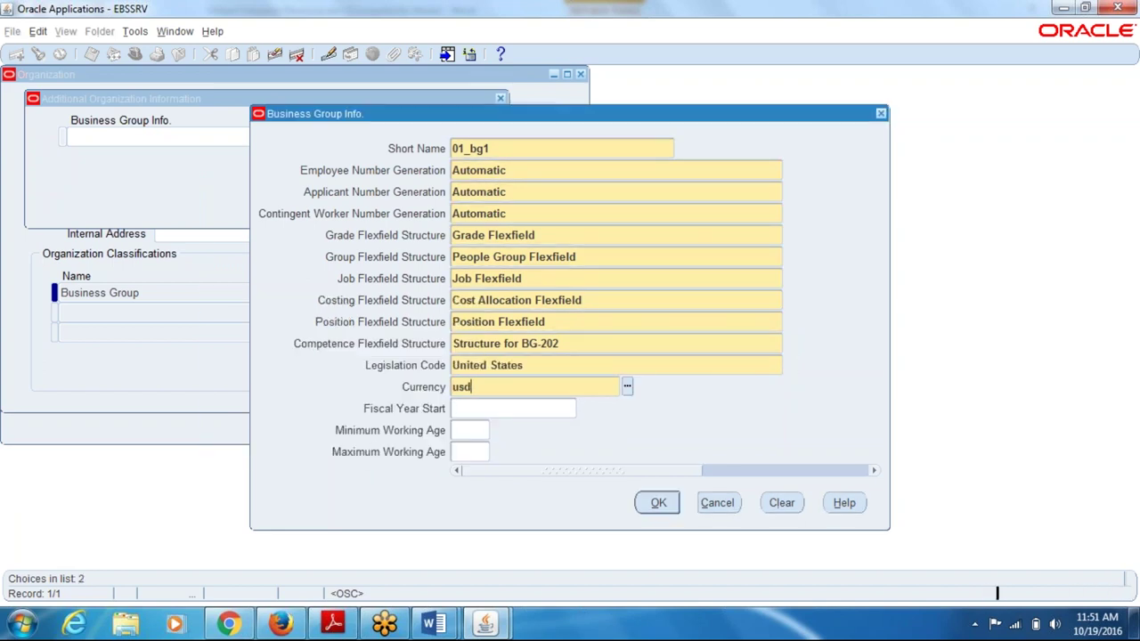
{"action": "key", "text": "Tab"}
{"action": "left_click", "coordinate": [658, 503]}
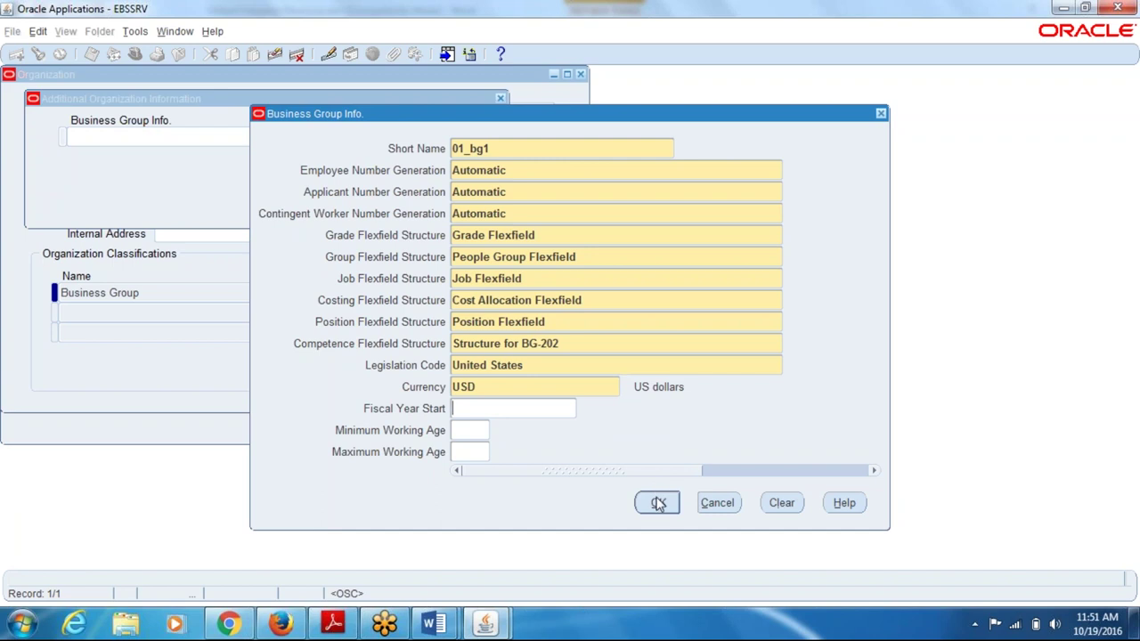
{"action": "left_click", "coordinate": [467, 429]}
{"action": "type", "text": "18"}
{"action": "left_click", "coordinate": [469, 451]}
{"action": "left_click", "coordinate": [657, 503]}
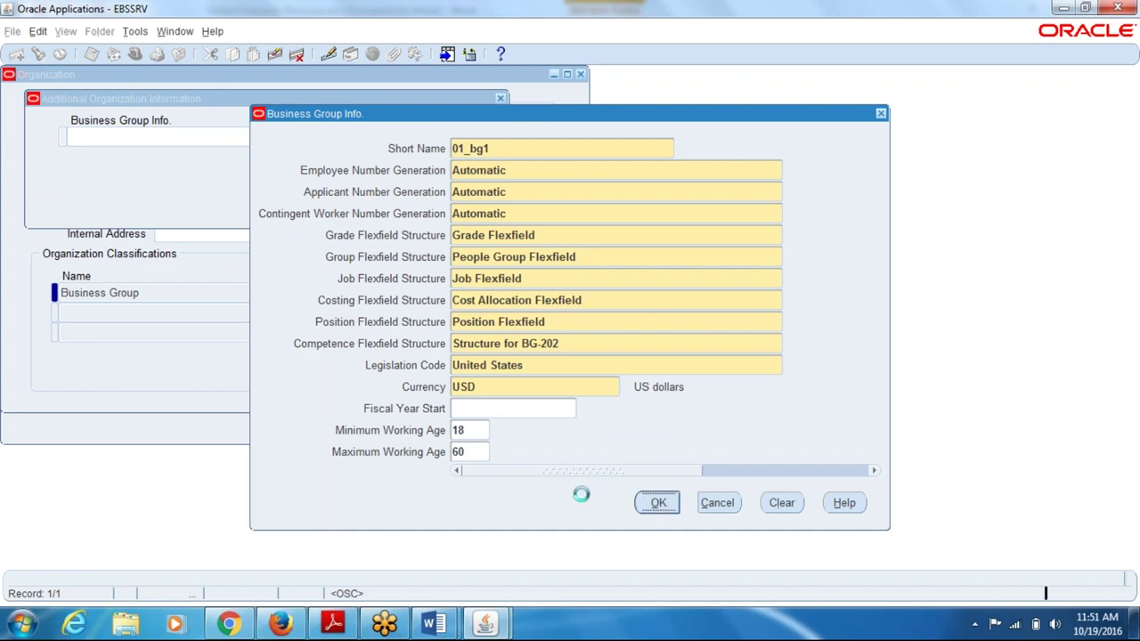
{"action": "left_click", "coordinate": [459, 177]}
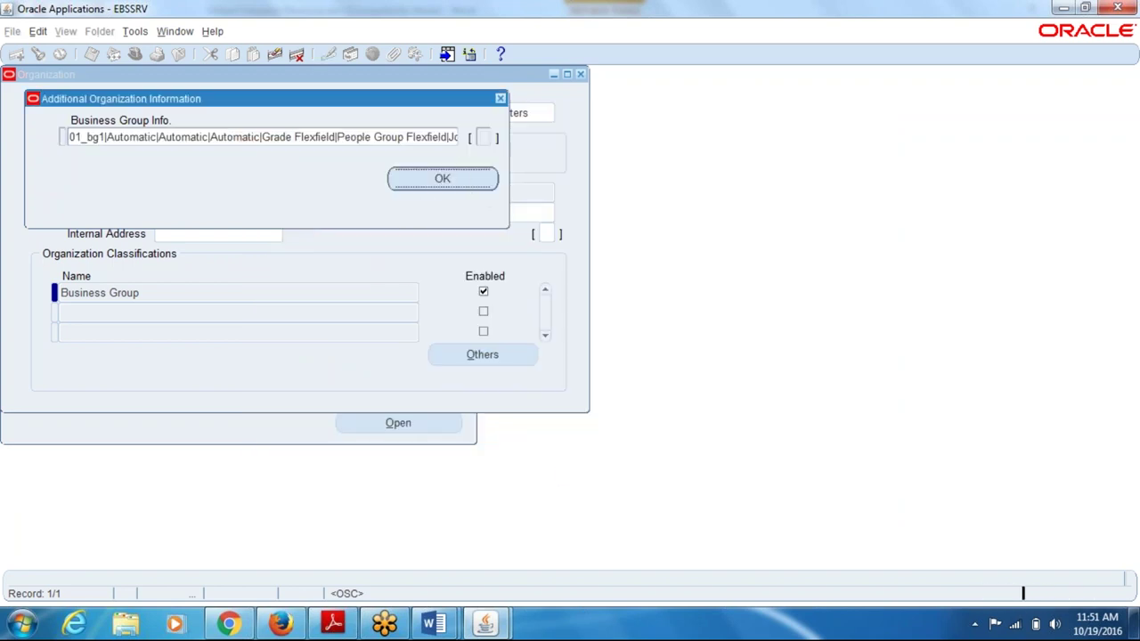
- Save changes, add an enabled HR Organization classification to 01_Business_Group, save, and return to Word
{"action": "left_click", "coordinate": [534, 362]}
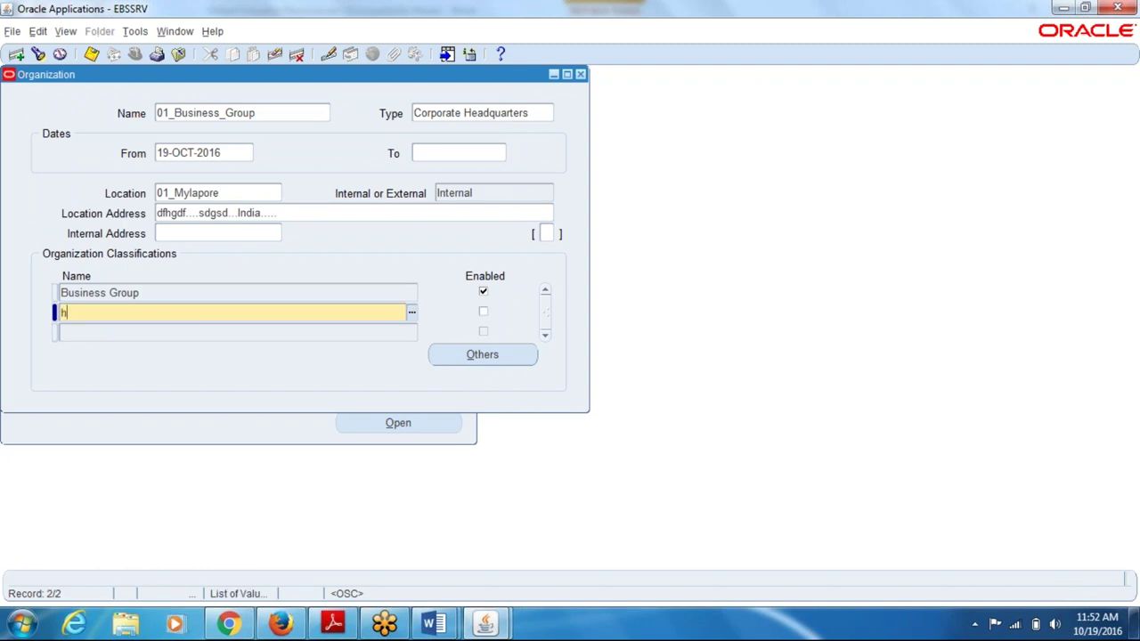
{"action": "key", "text": "Tab"}
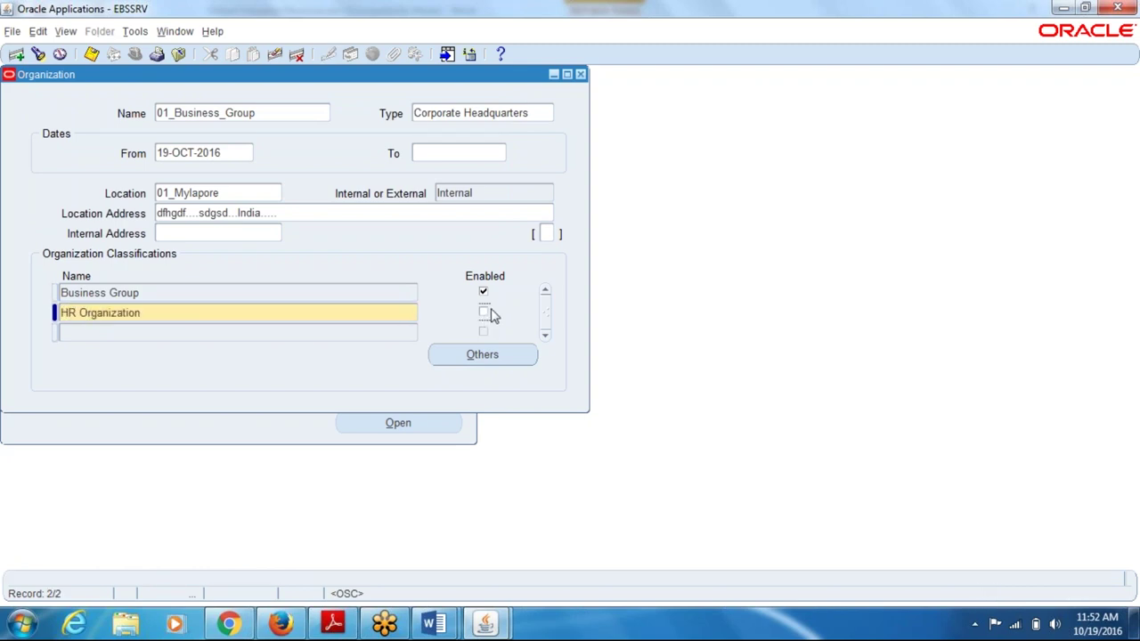
{"action": "left_click", "coordinate": [486, 311]}
{"action": "key", "text": "ctrl+s"}
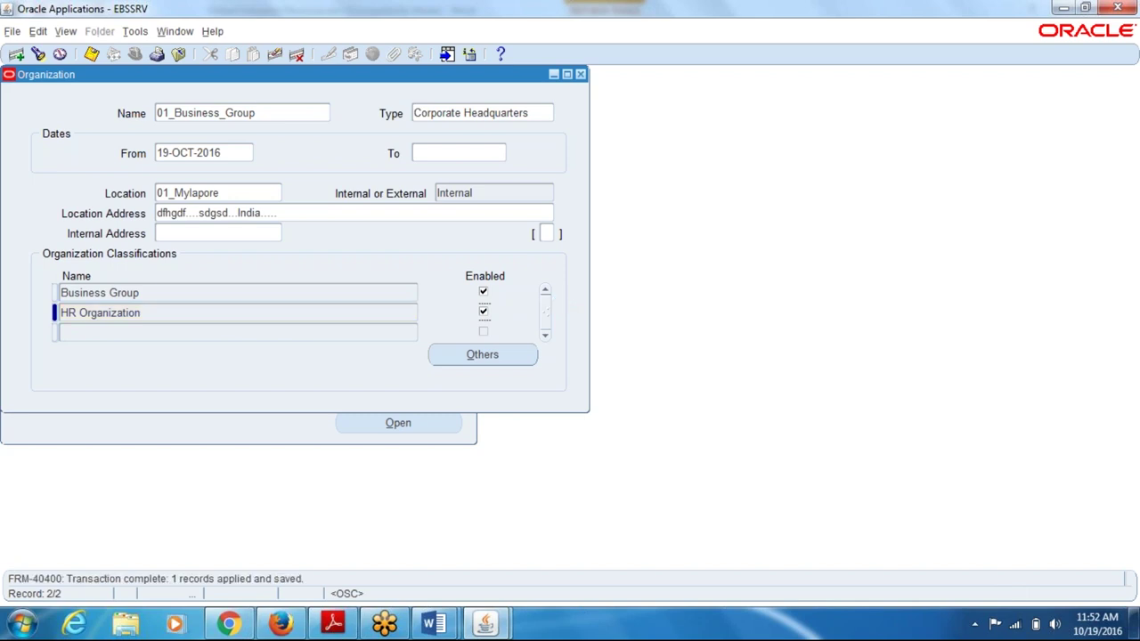
{"action": "key", "text": "alt+Tab"}
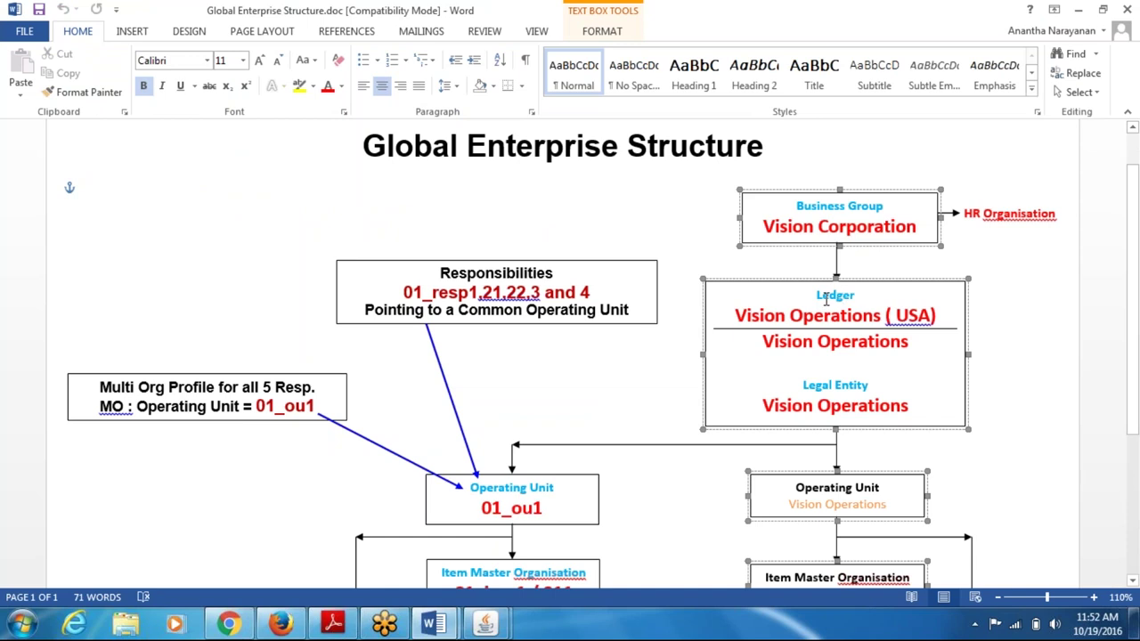
- Select the 'Vision Corporation' Business Group label in the Word structure diagram, then return to Oracle
{"action": "left_click", "coordinate": [838, 230]}
{"action": "left_click_drag", "start_coordinate": [823, 207], "coordinate": [860, 231]}
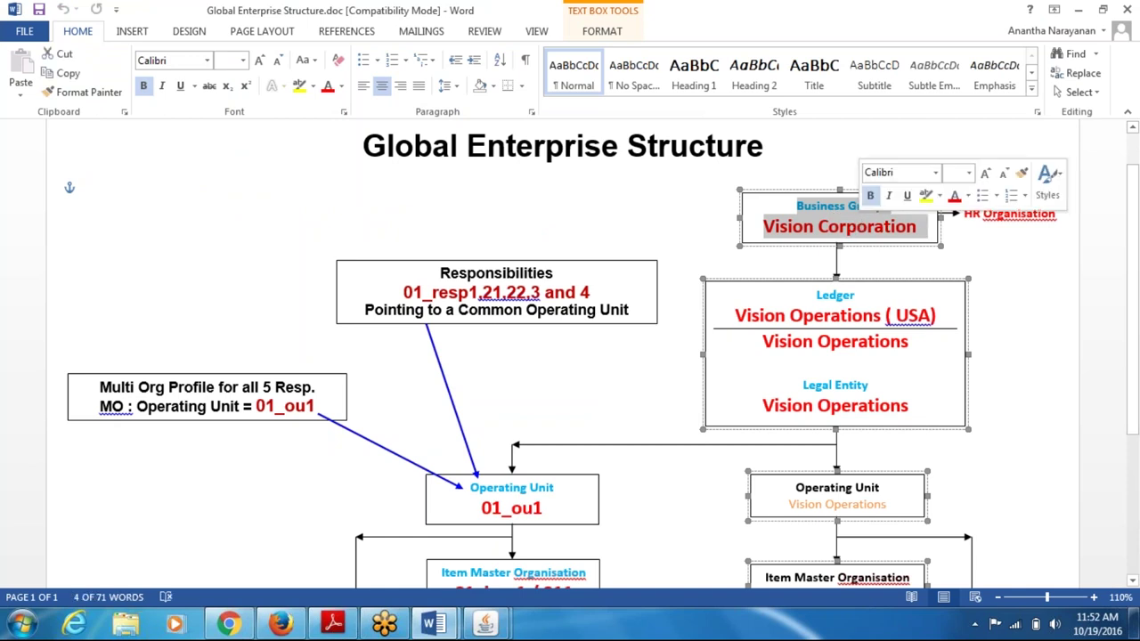
{"action": "key", "text": "alt+Tab"}
- Close the Organization form and switch to the System Administrator responsibility
{"action": "left_click", "coordinate": [579, 74]}
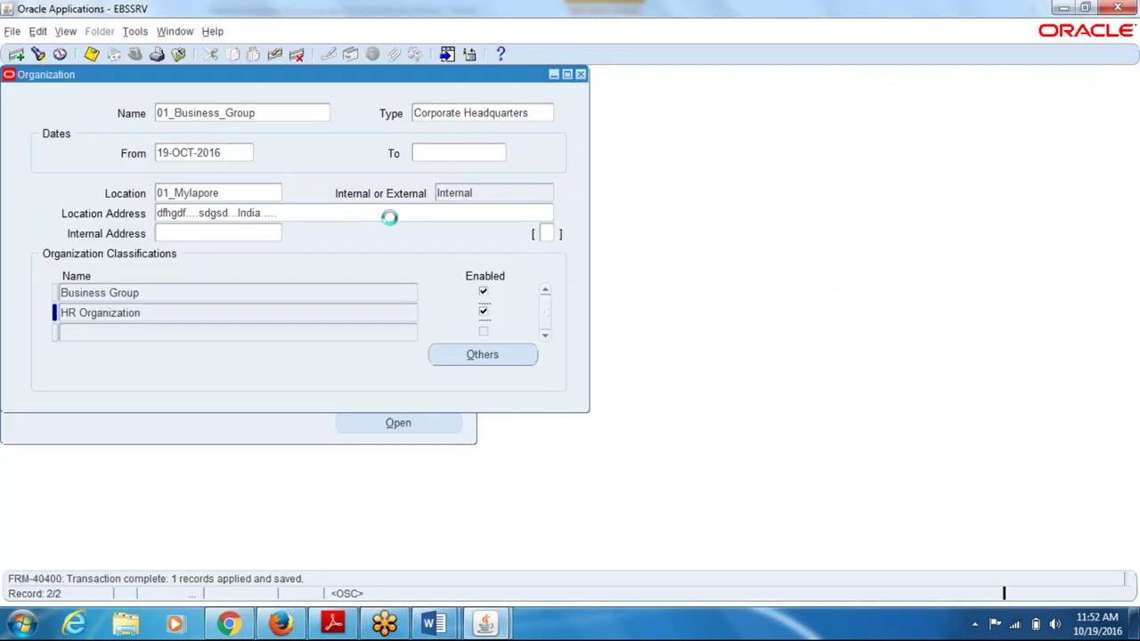
{"action": "key", "text": "alt+f"}
{"action": "key", "text": "Escape"}
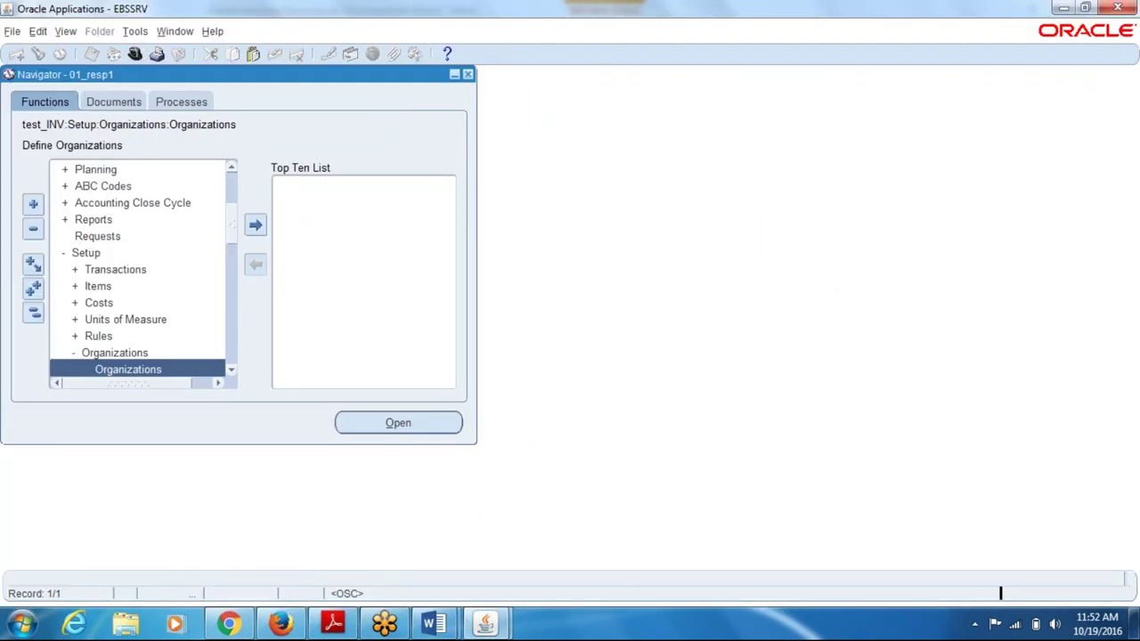
{"action": "key", "text": "Return"}
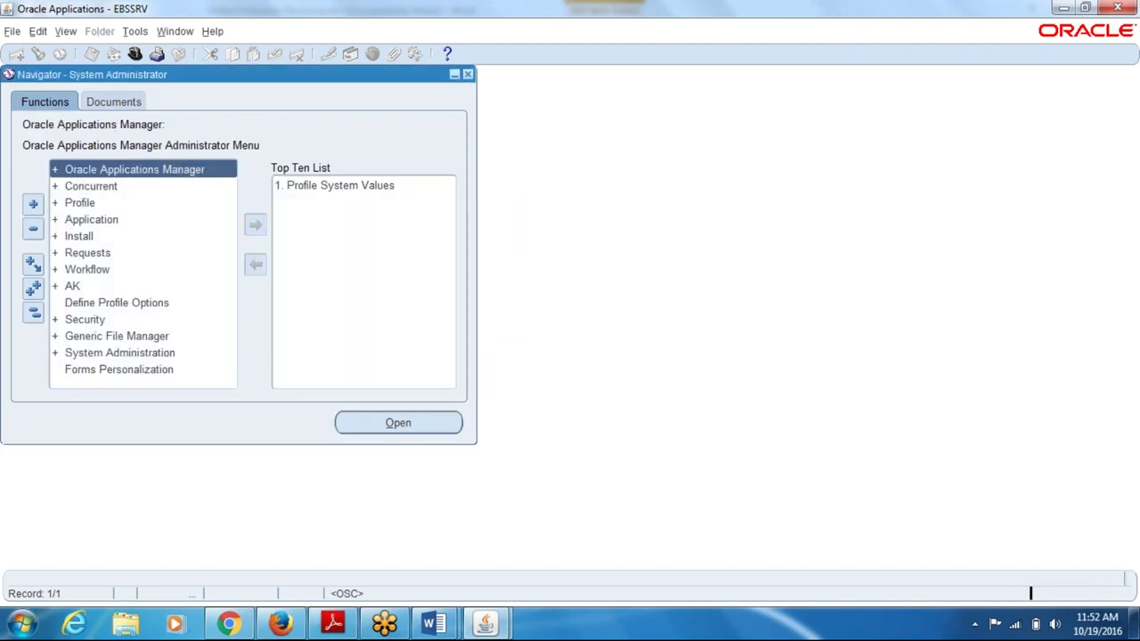
- Open Profile System Values and look up responsibilities starting with 01
{"action": "left_click", "coordinate": [89, 203]}
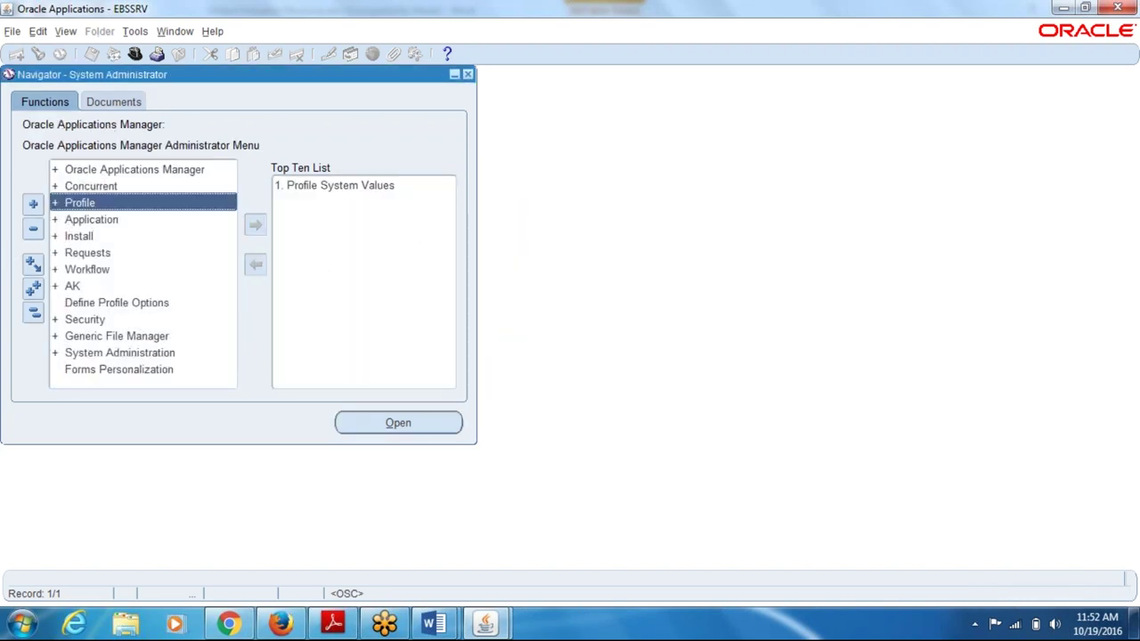
{"action": "left_click", "coordinate": [94, 220]}
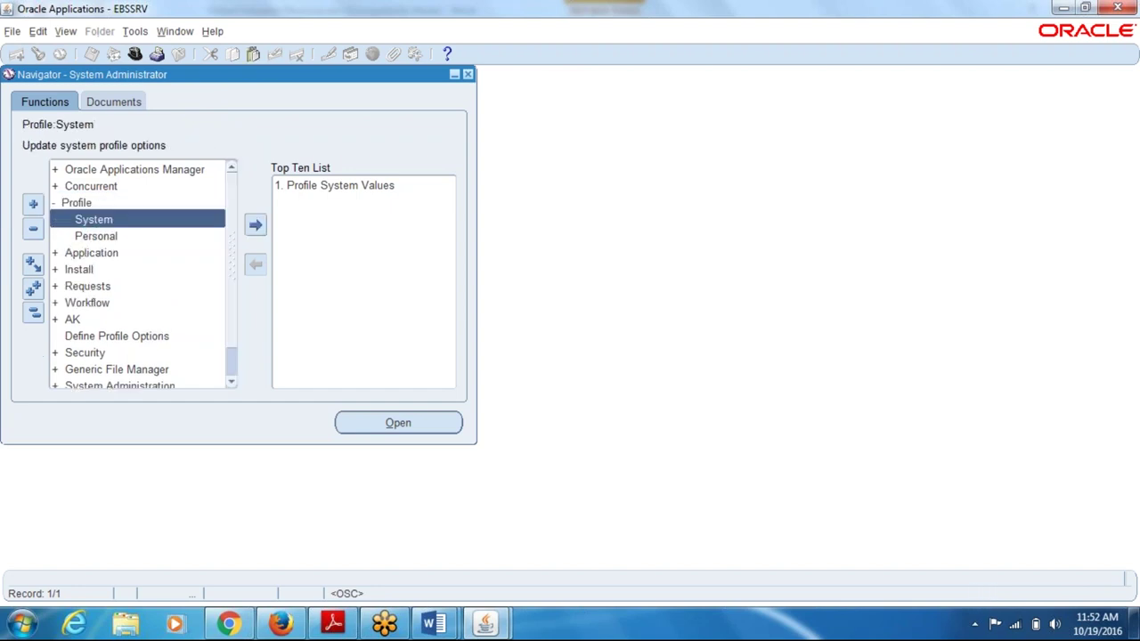
{"action": "left_click", "coordinate": [302, 188]}
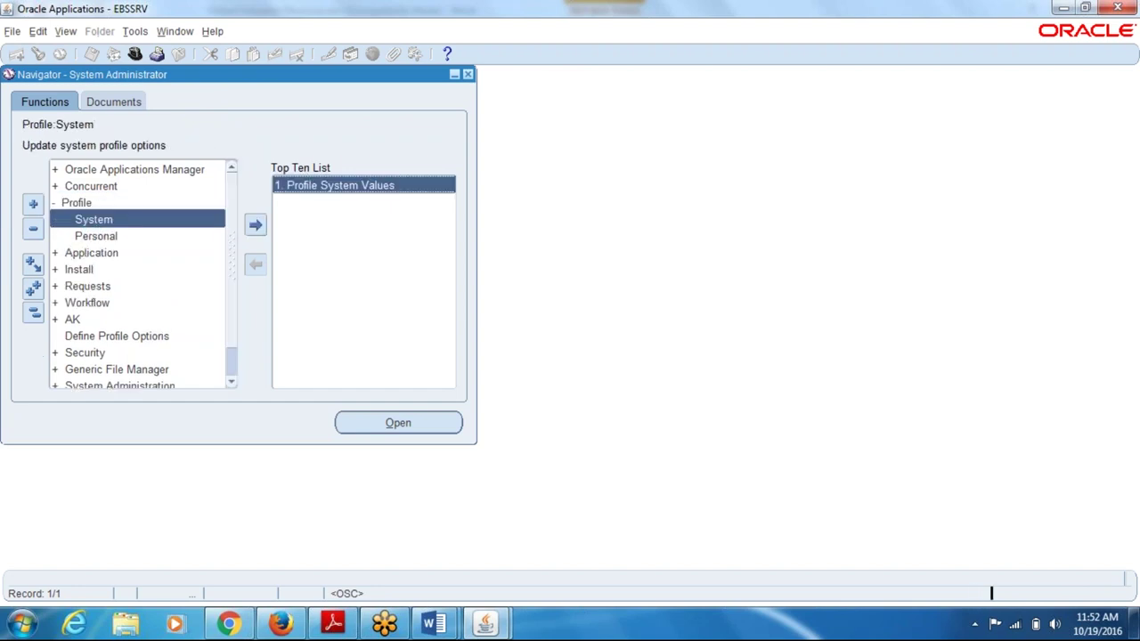
{"action": "double_click", "coordinate": [338, 187]}
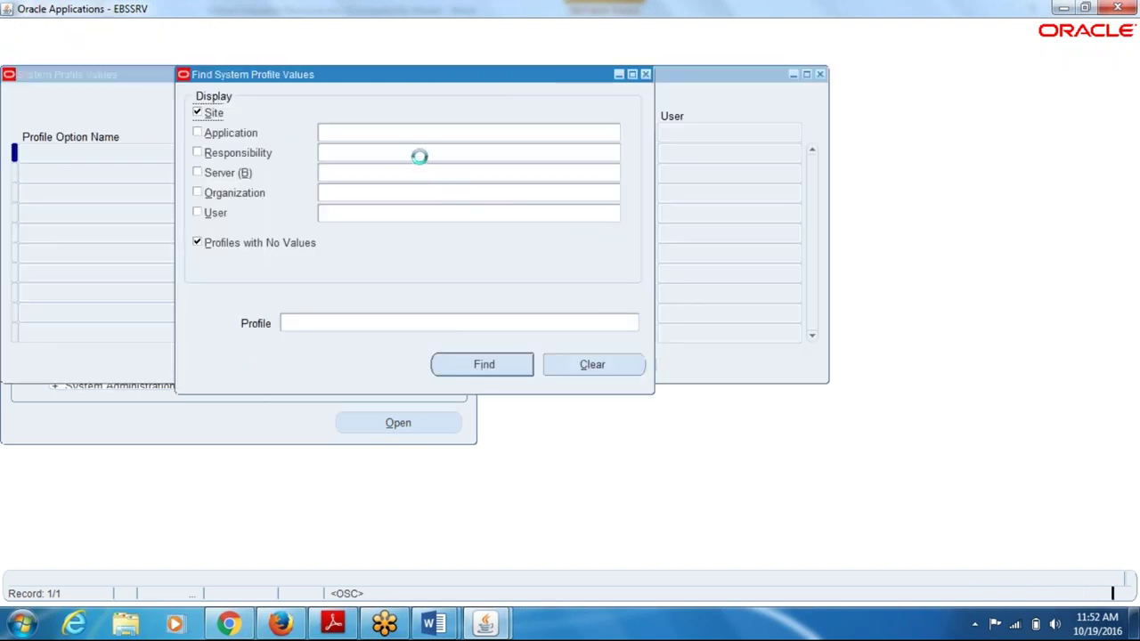
{"action": "left_click", "coordinate": [419, 157]}
{"action": "type", "text": "01"}
{"action": "key", "text": "Tab"}
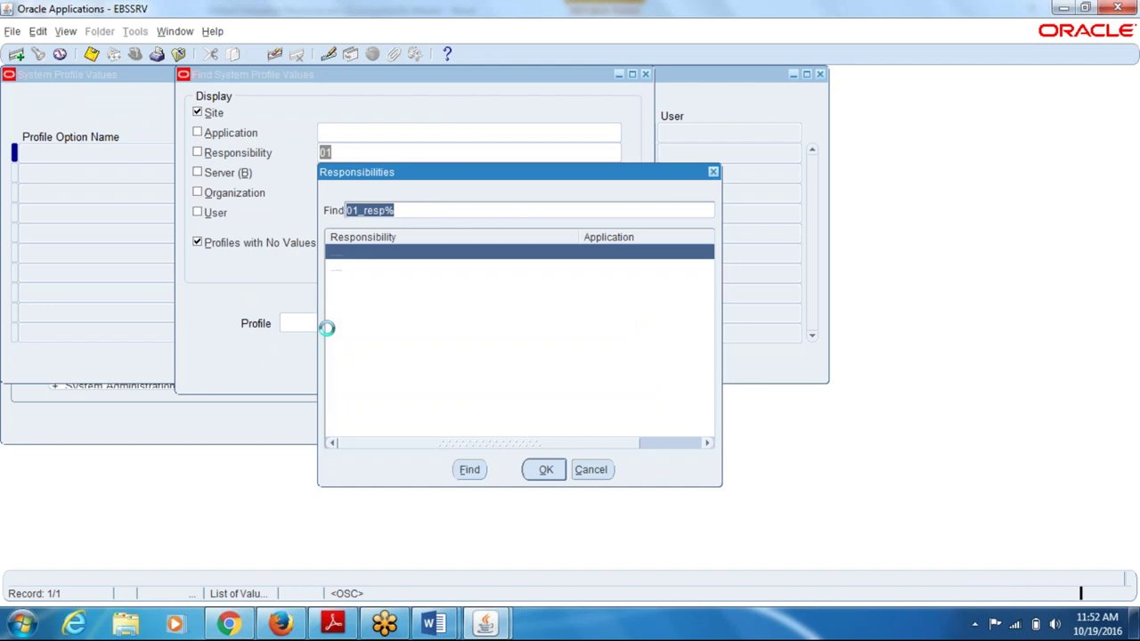
- Search profiles matching hr%secu% for responsibility 01_resp1 and dismiss the site-level note
{"action": "left_click", "coordinate": [541, 472]}
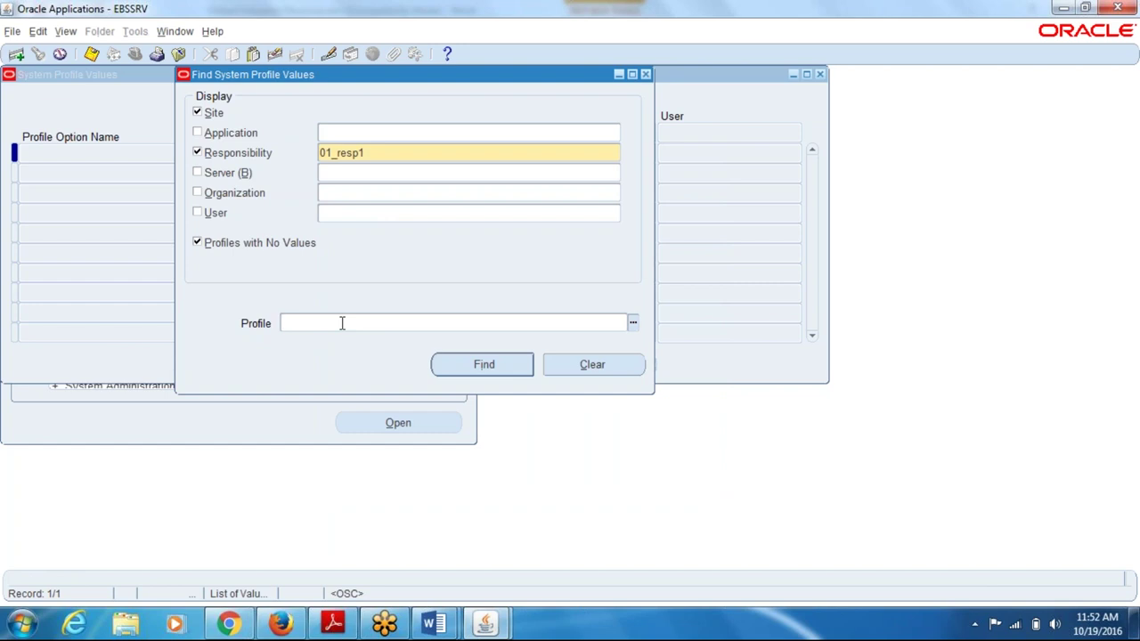
{"action": "type", "text": "hr%zsec"}
{"action": "key", "text": "BackSpace"}
{"action": "key", "text": "BackSpace"}
{"action": "key", "text": "BackSpace"}
{"action": "key", "text": "BackSpace"}
{"action": "key", "text": "BackSpace"}
{"action": "key", "text": "BackSpace"}
{"action": "key", "text": "BackSpace"}
{"action": "key", "text": "BackSpace"}
{"action": "type", "text": "hr%secu%"}
{"action": "key", "text": "Return"}
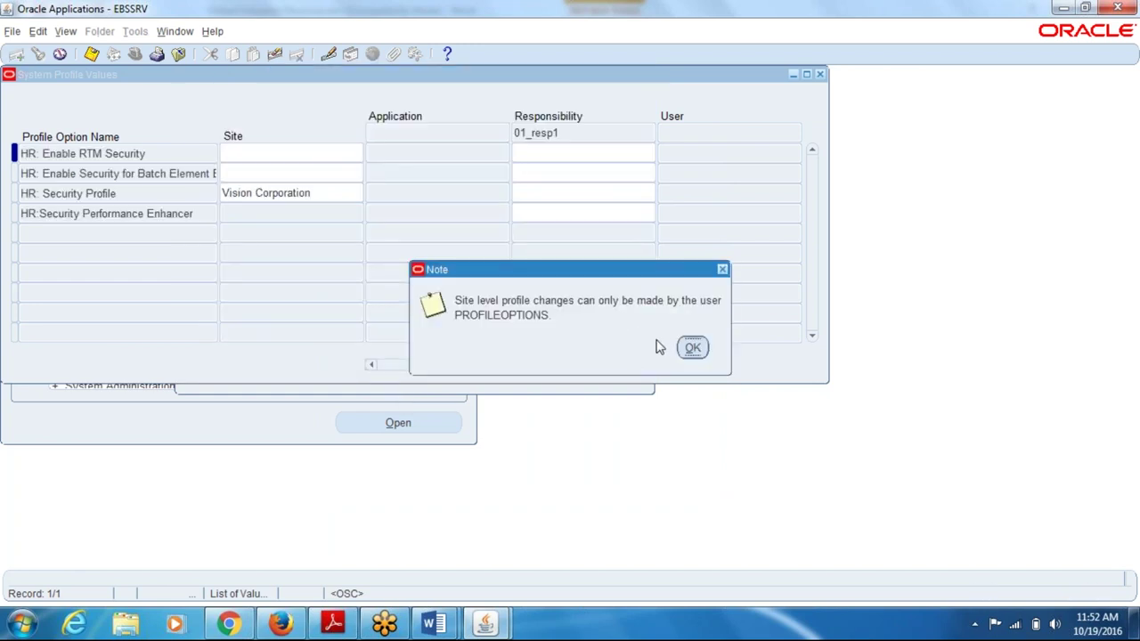
{"action": "left_click", "coordinate": [687, 349]}
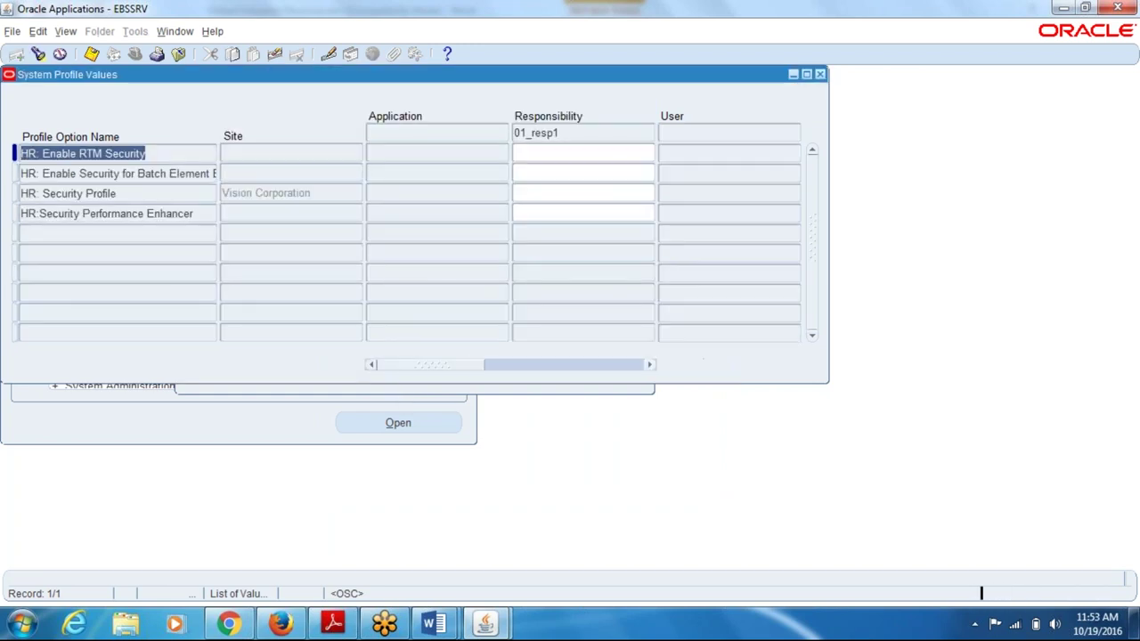
- Set HR: Security Profile to 01_Business_Group at responsibility level, save, and reopen the search
{"action": "left_click", "coordinate": [150, 198]}
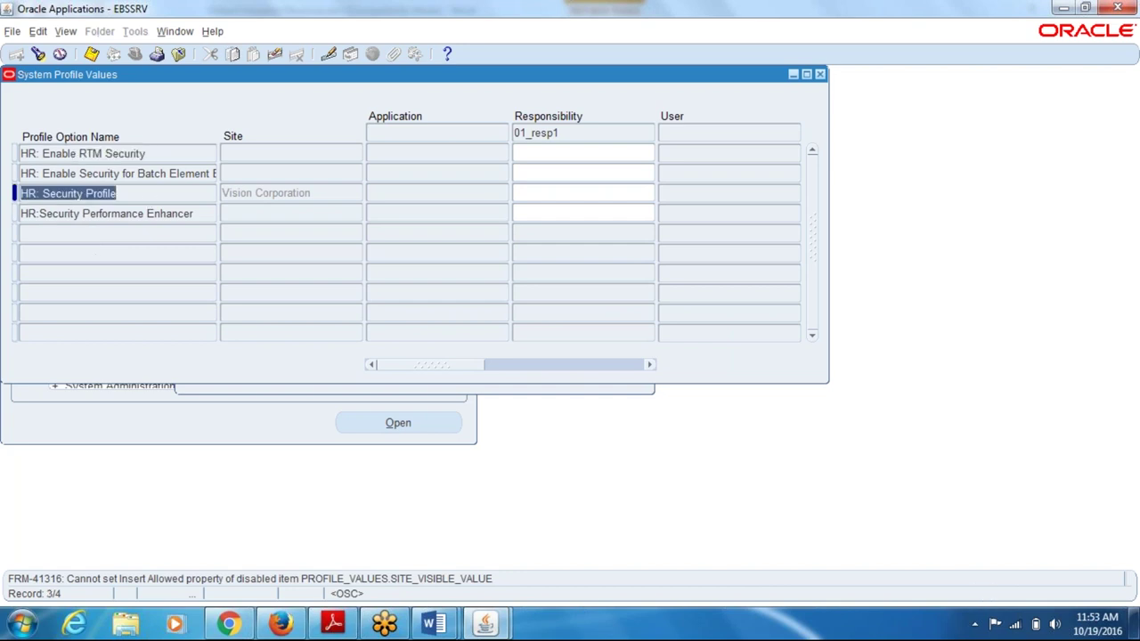
{"action": "key", "text": "Tab"}
{"action": "type", "text": "01"}
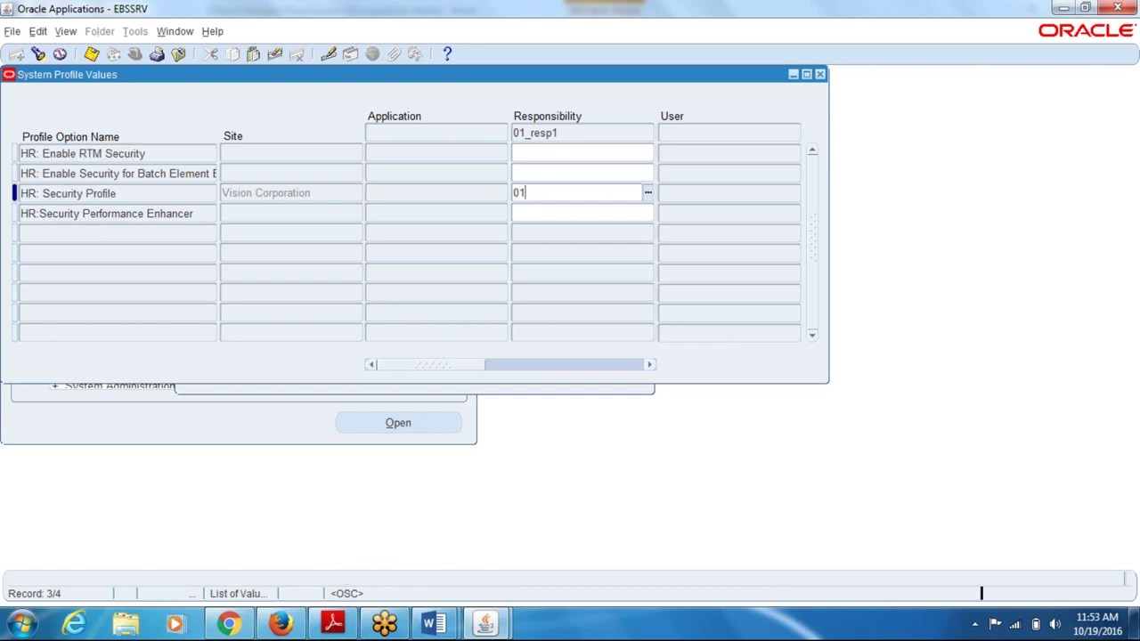
{"action": "key", "text": "Tab"}
{"action": "left_click_drag", "start_coordinate": [583, 363], "coordinate": [447, 371]}
{"action": "left_click", "coordinate": [538, 197]}
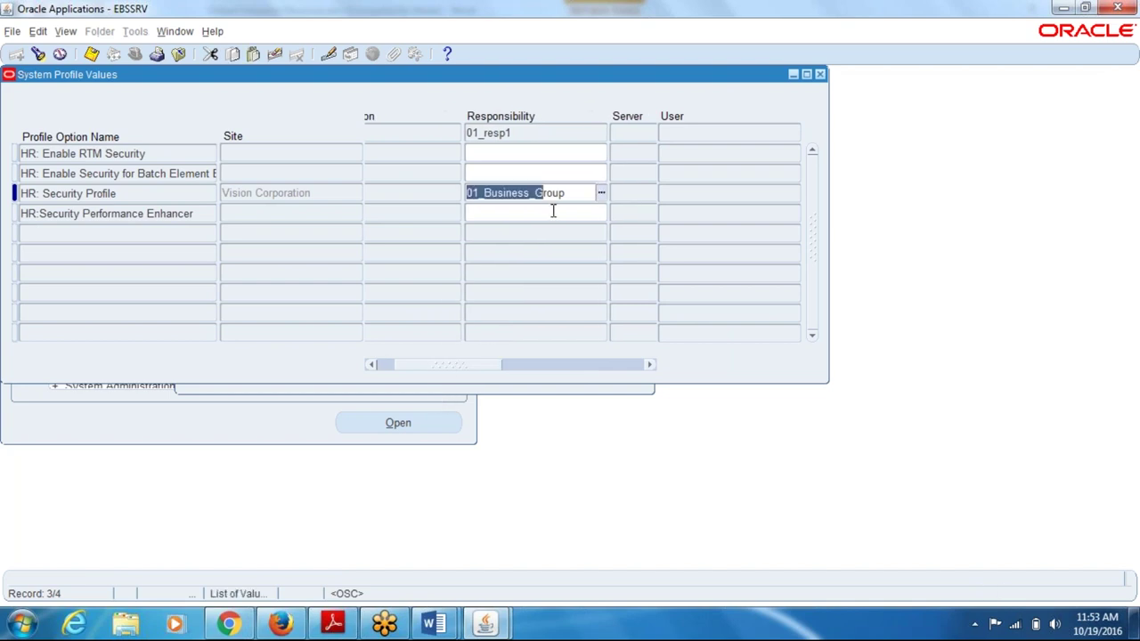
{"action": "type", "text": "s"}
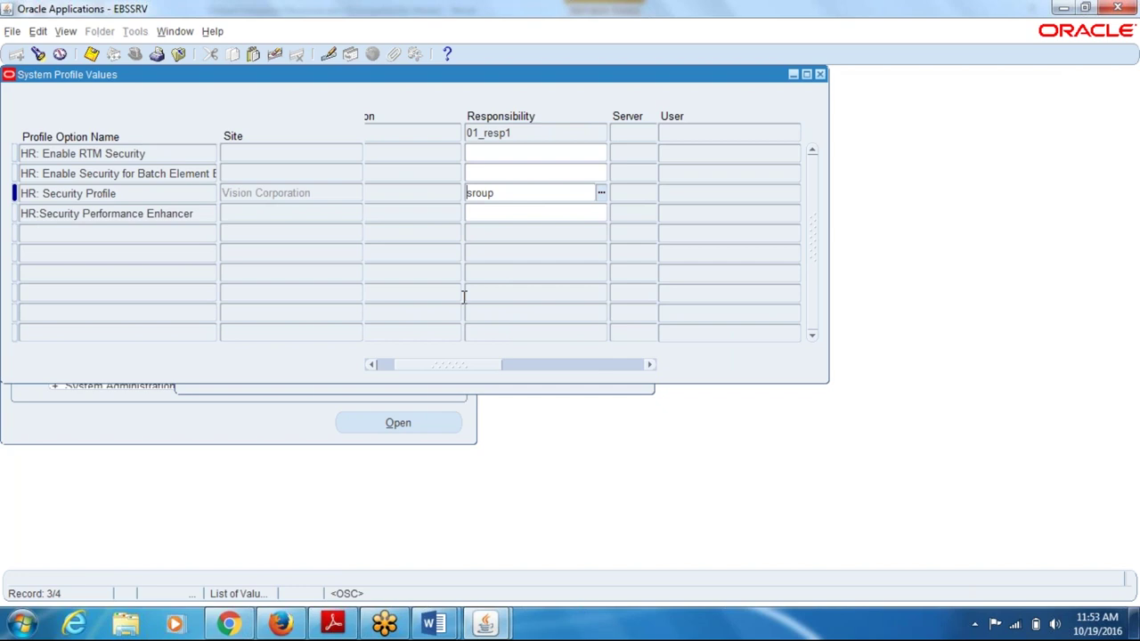
{"action": "double_click", "coordinate": [528, 198]}
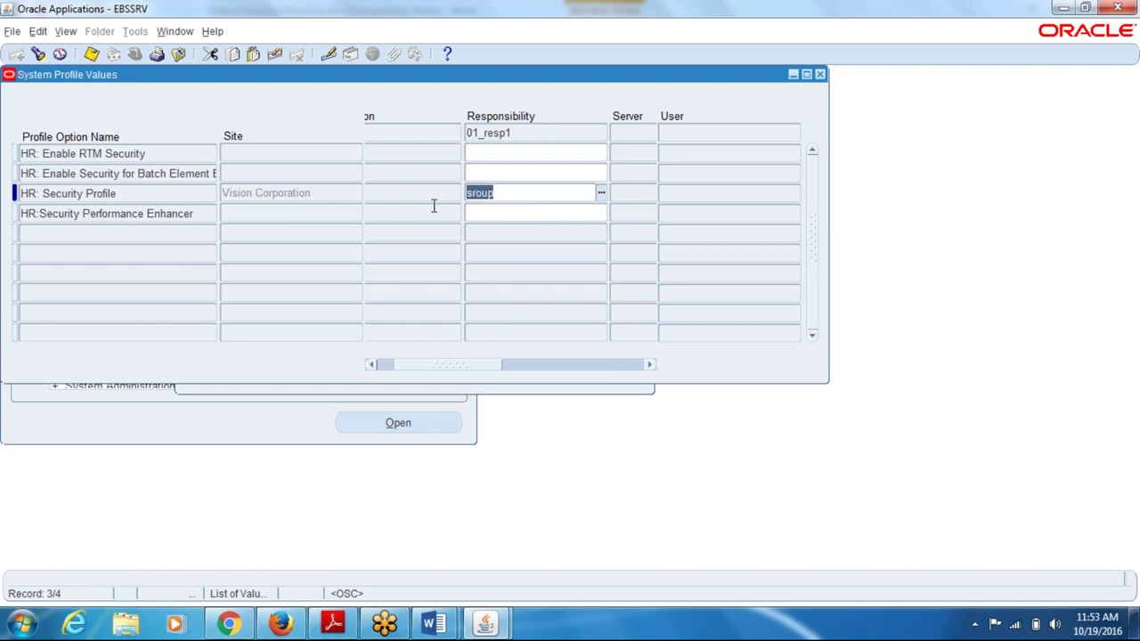
{"action": "type", "text": "01"}
{"action": "key", "text": "Tab"}
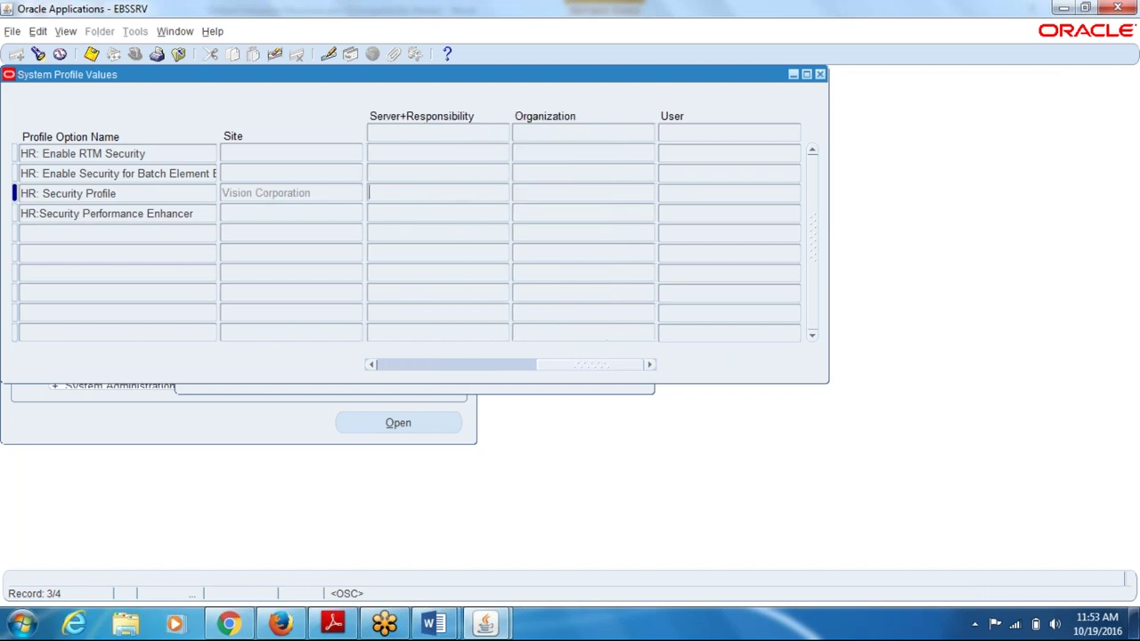
{"action": "left_click_drag", "start_coordinate": [554, 367], "coordinate": [400, 395]}
{"action": "left_click", "coordinate": [575, 194]}
{"action": "left_click", "coordinate": [576, 192]}
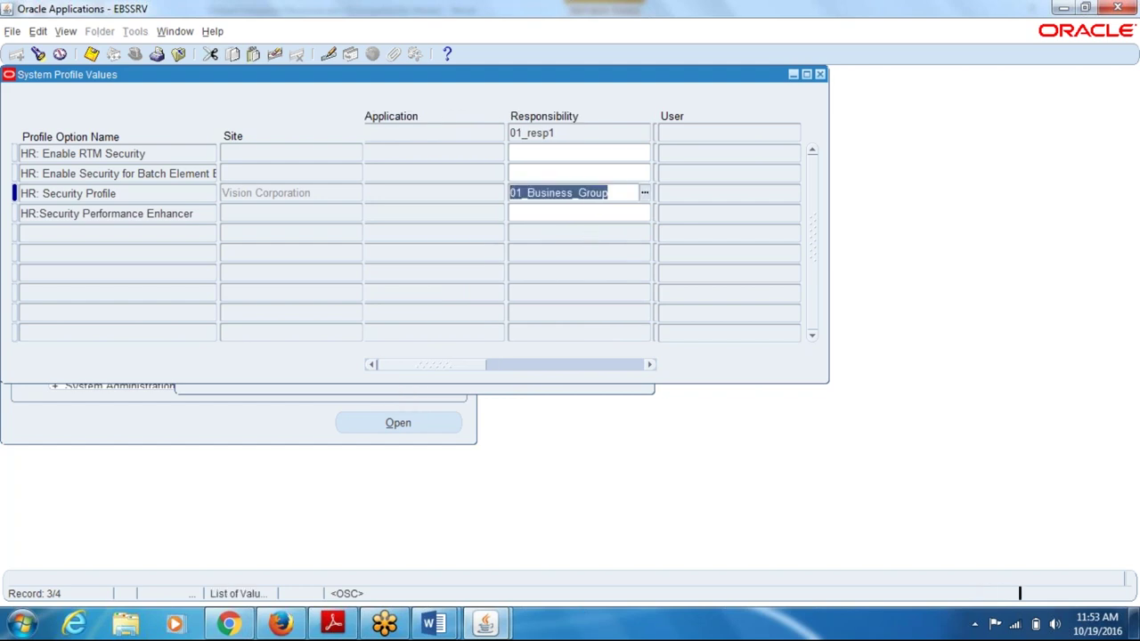
{"action": "key", "text": "ctrl+s"}
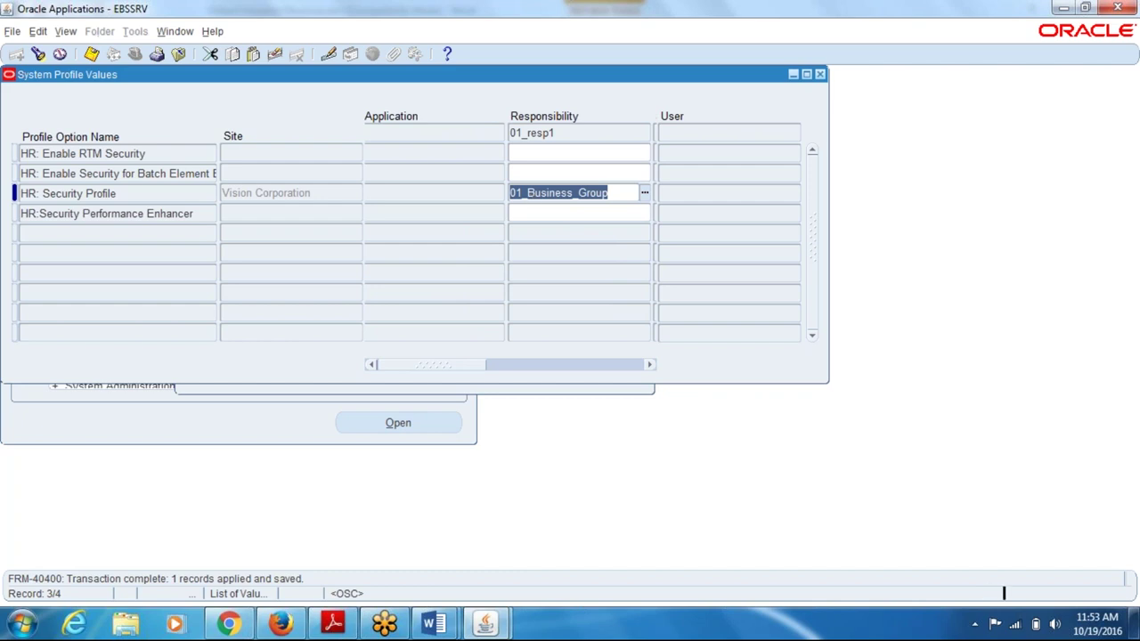
{"action": "key", "text": "ctrl+f"}
- Search profile values for responsibility 01_resp21, dismissing the FRM-41316 errors
{"action": "key", "text": "ctrl+a"}
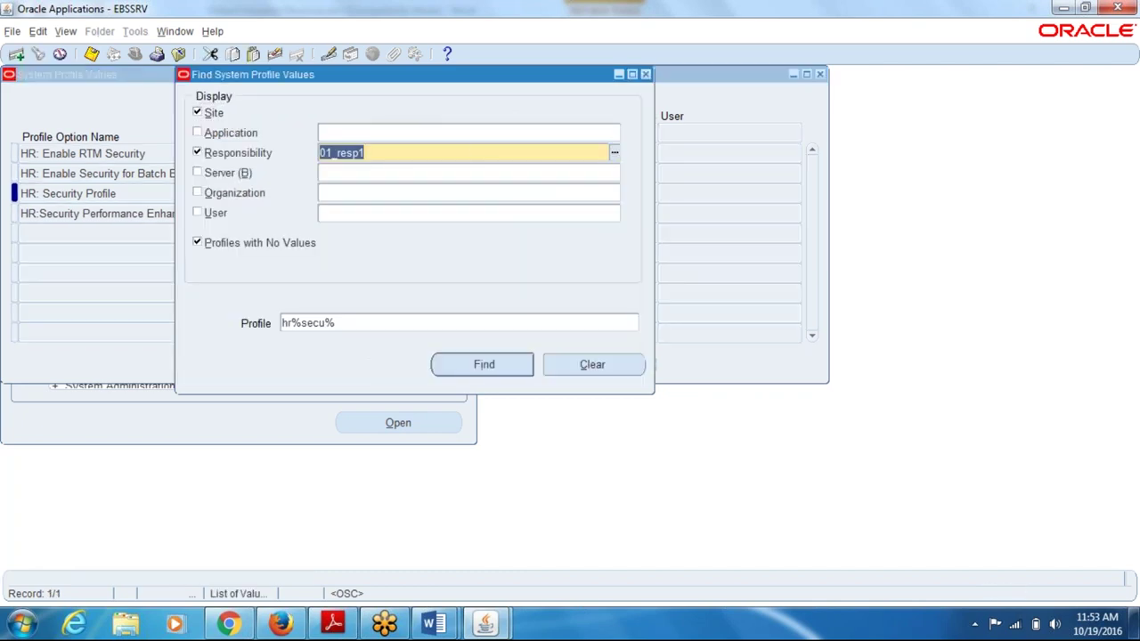
{"action": "type", "text": "01"}
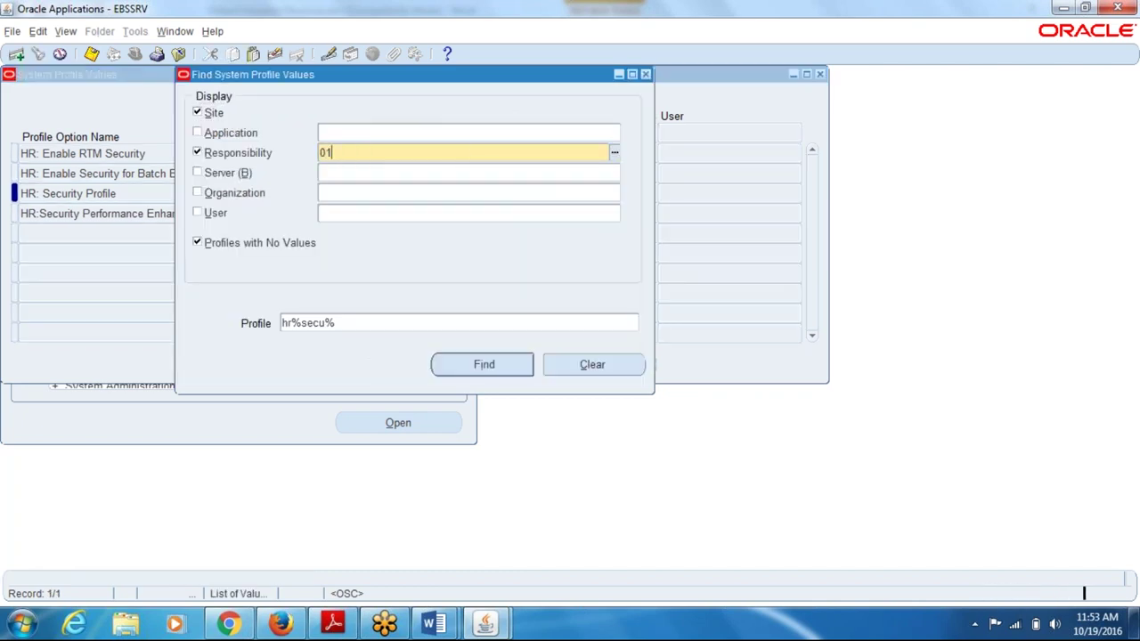
{"action": "key", "text": "Tab"}
{"action": "left_click", "coordinate": [389, 266]}
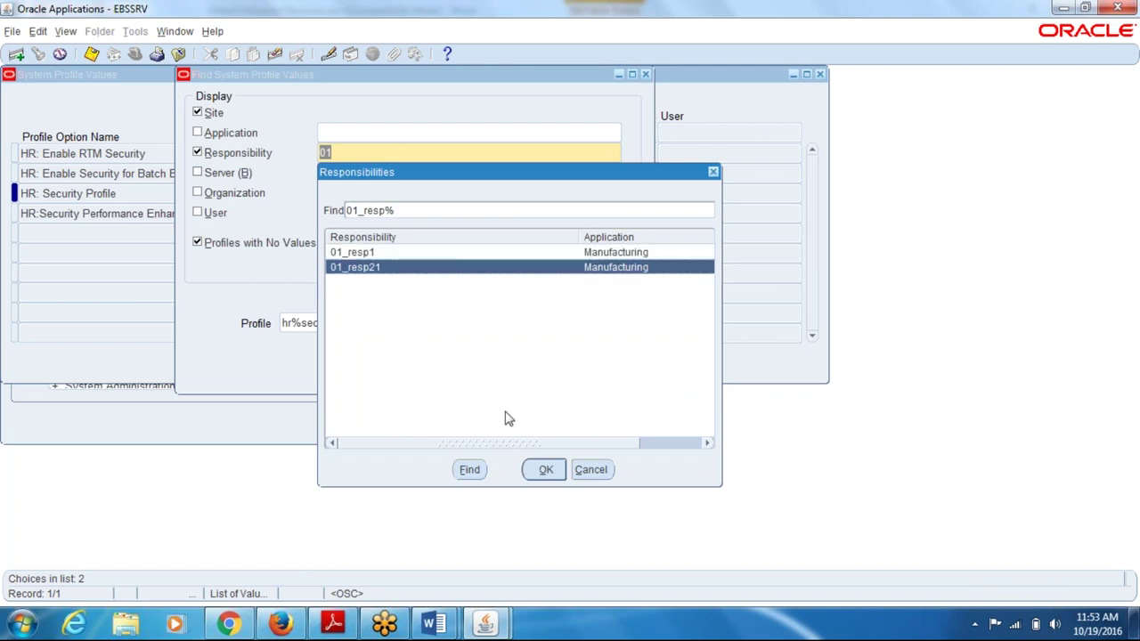
{"action": "left_click", "coordinate": [542, 469]}
{"action": "left_click", "coordinate": [496, 371]}
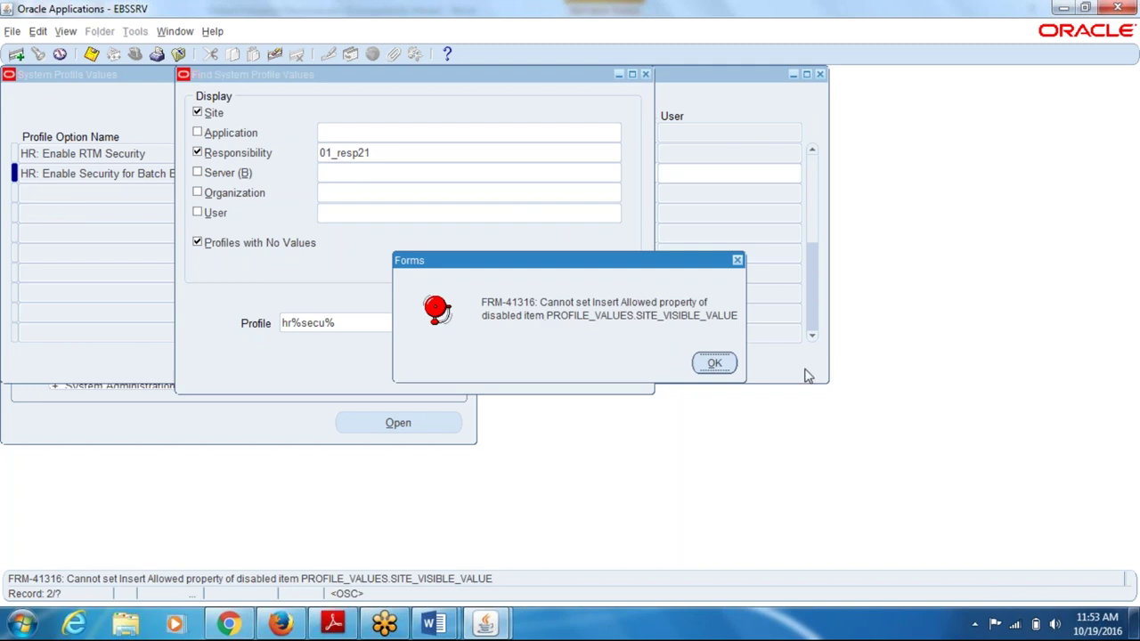
{"action": "left_click", "coordinate": [726, 365]}
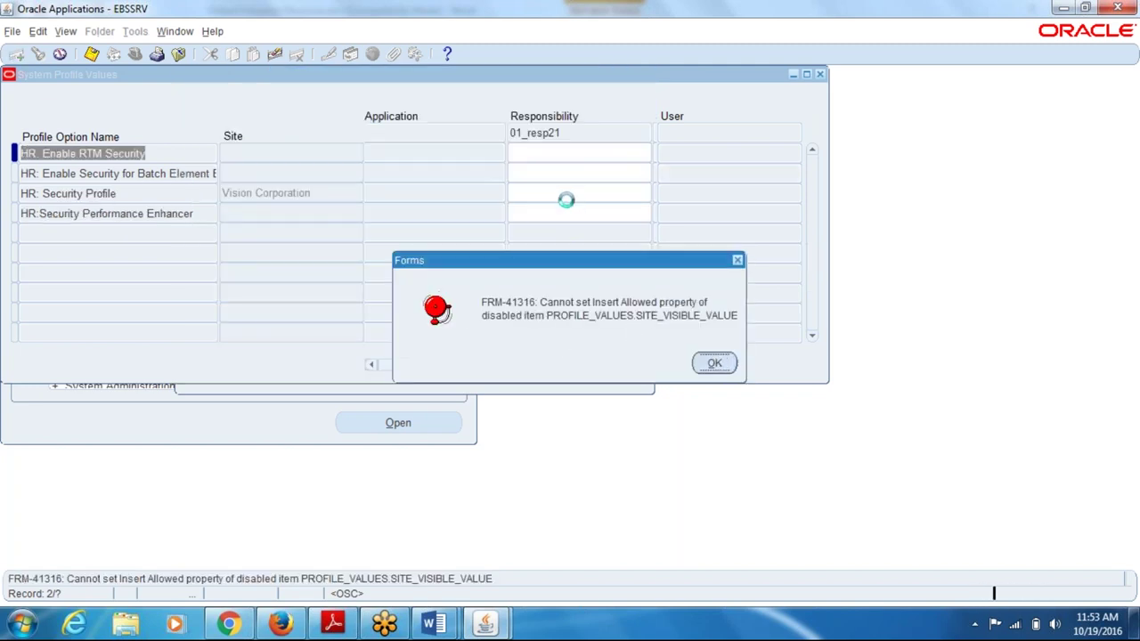
{"action": "left_click", "coordinate": [715, 363]}
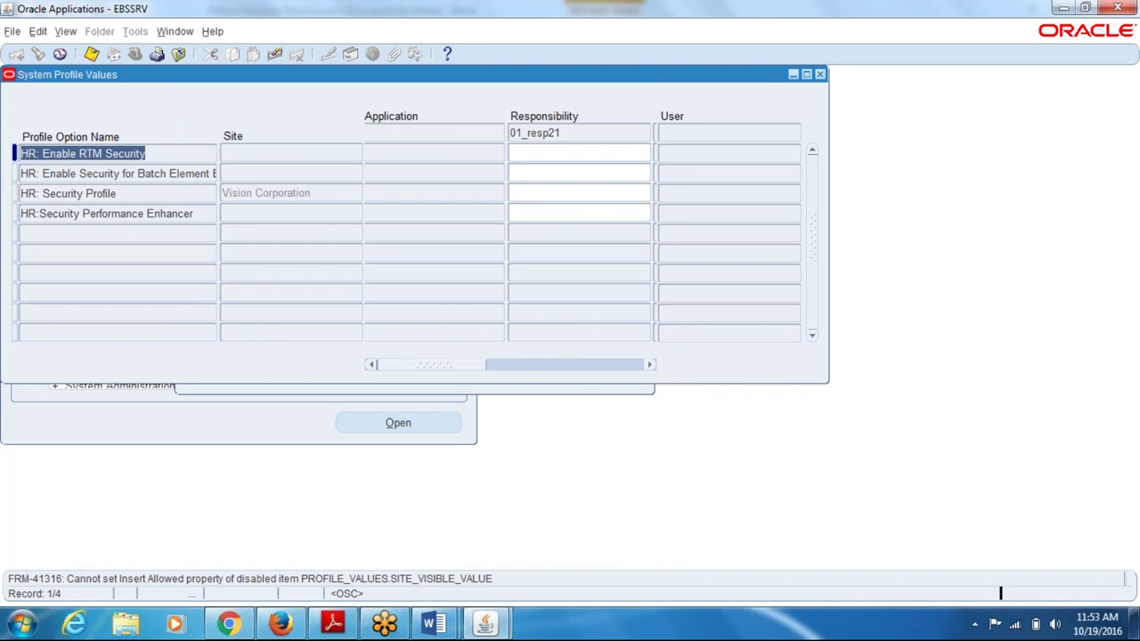
- Enter 01_Business_Group as HR: Security Profile for 01_resp21 and save
{"action": "left_click", "coordinate": [537, 194]}
{"action": "type", "text": "01"}
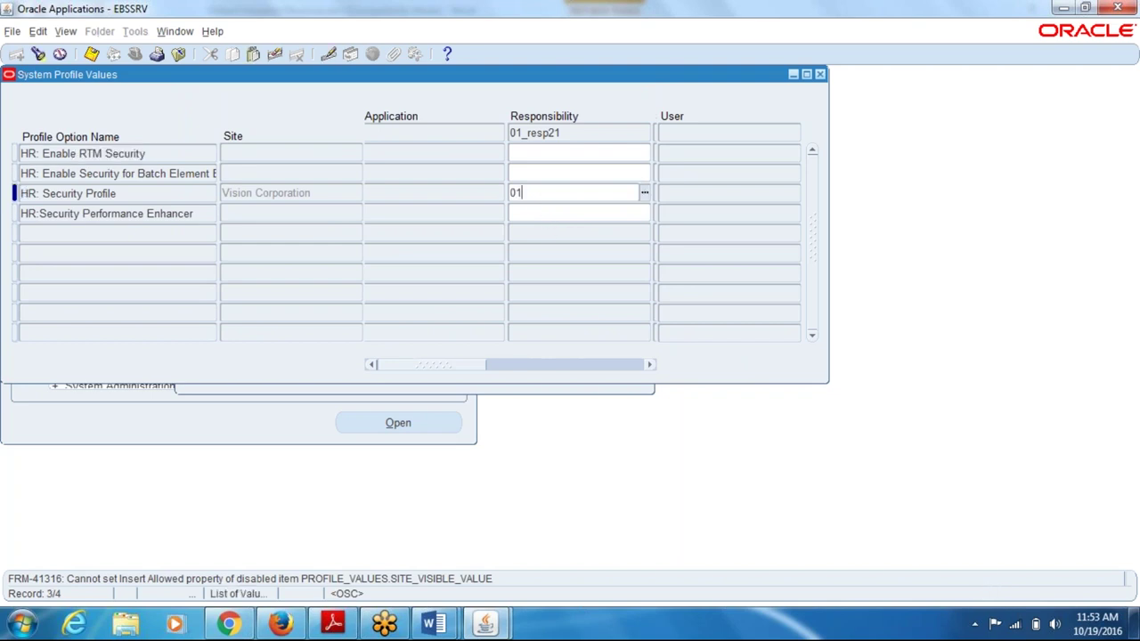
{"action": "key", "text": "Up"}
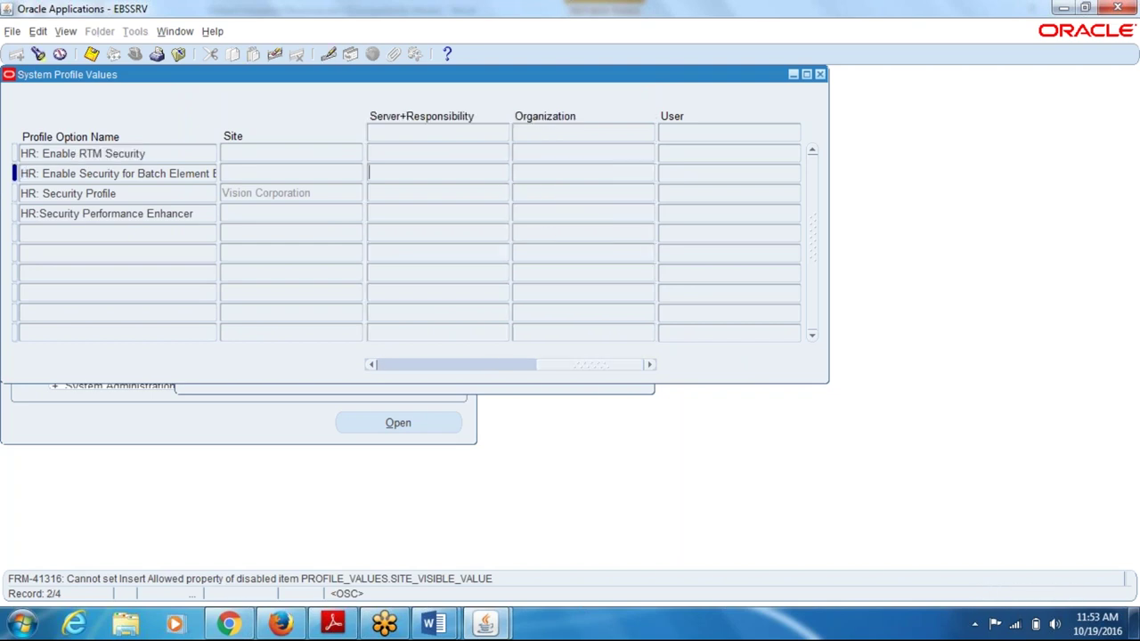
{"action": "left_click_drag", "start_coordinate": [541, 364], "coordinate": [90, 226]}
{"action": "key", "text": "Down"}
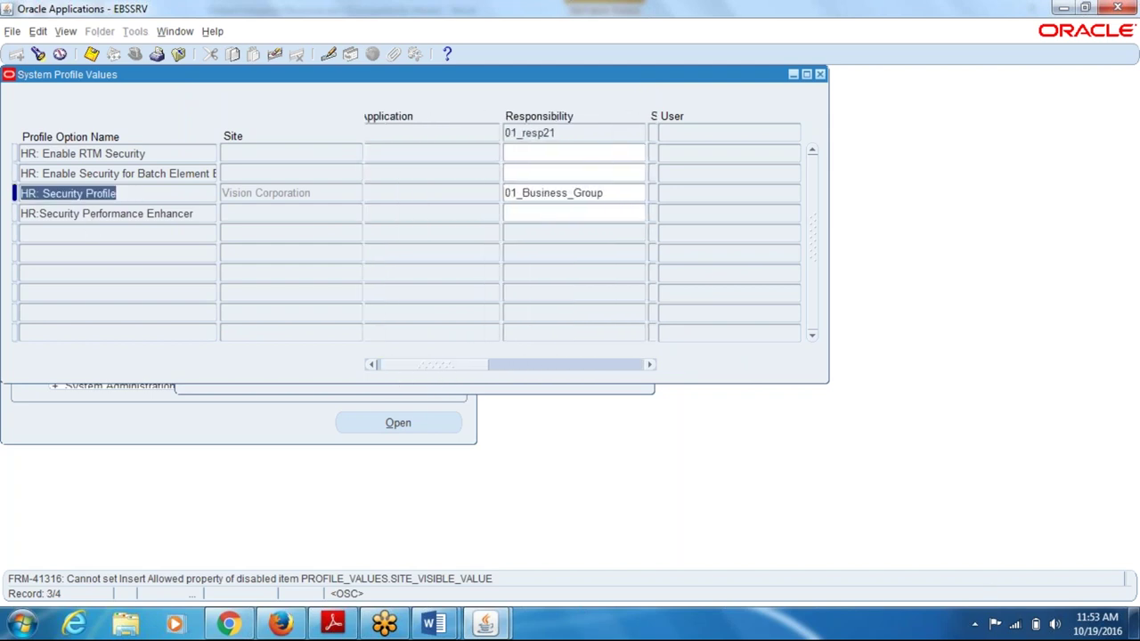
{"action": "key", "text": "ctrl+s"}
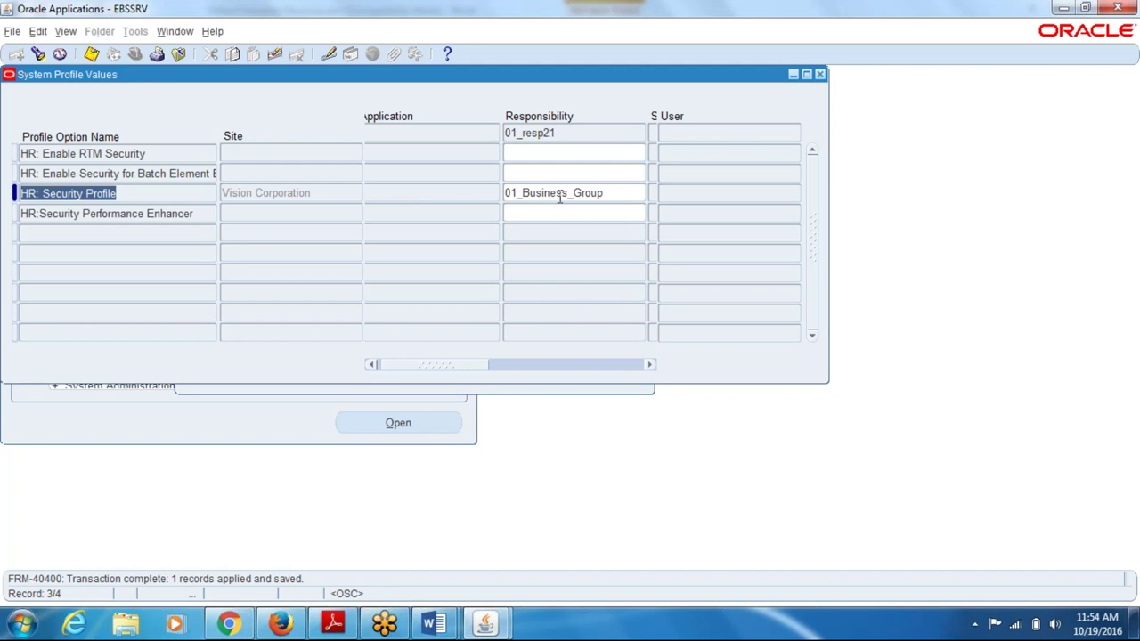
{"action": "left_click", "coordinate": [434, 624]}
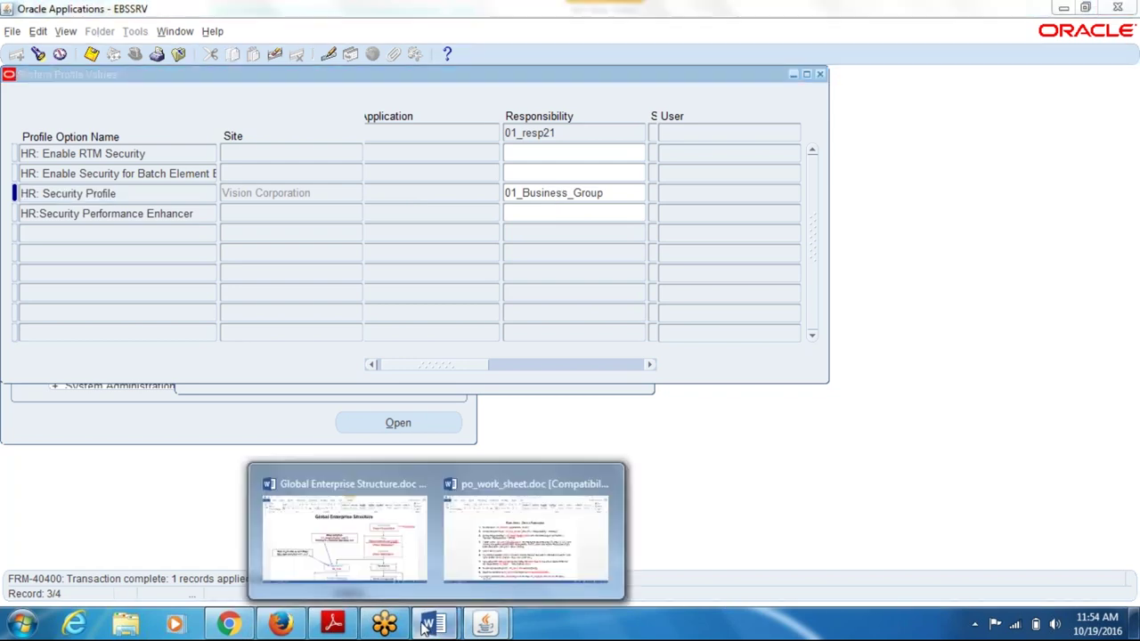
{"action": "left_click", "coordinate": [409, 576]}
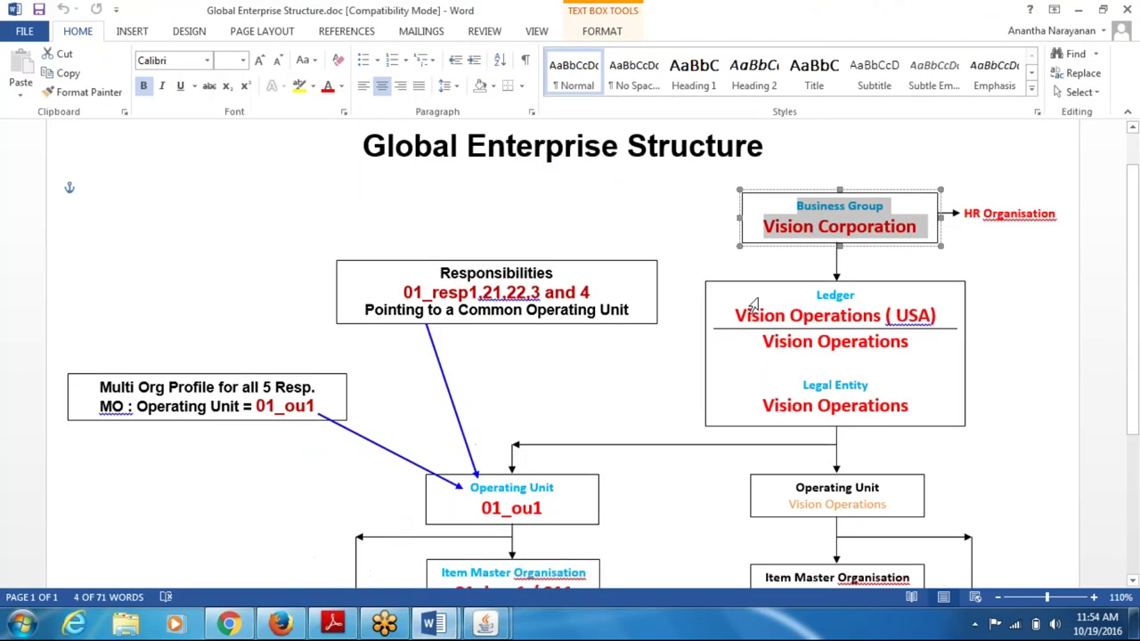
{"action": "left_click", "coordinate": [806, 310]}
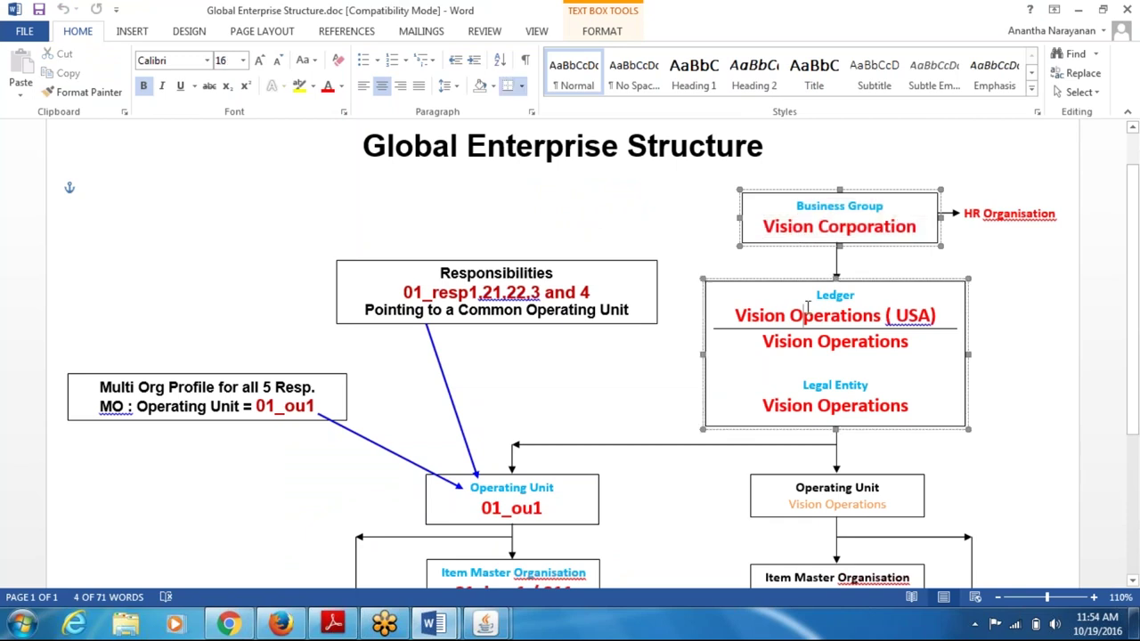
{"action": "left_click", "coordinate": [813, 315]}
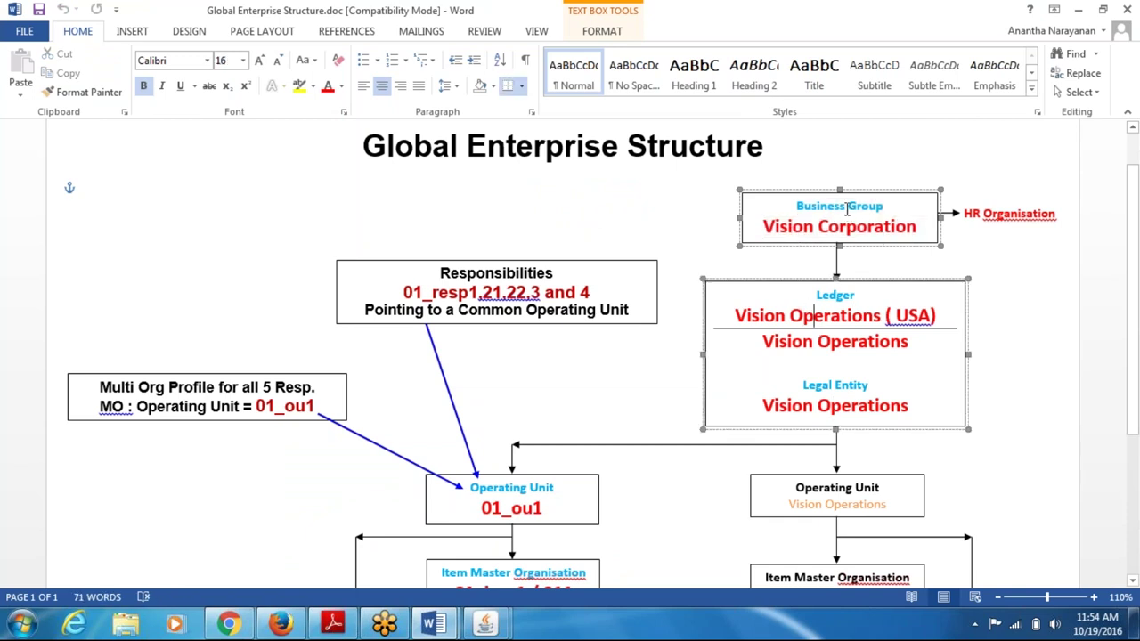
{"action": "key", "text": "ctrl+a"}
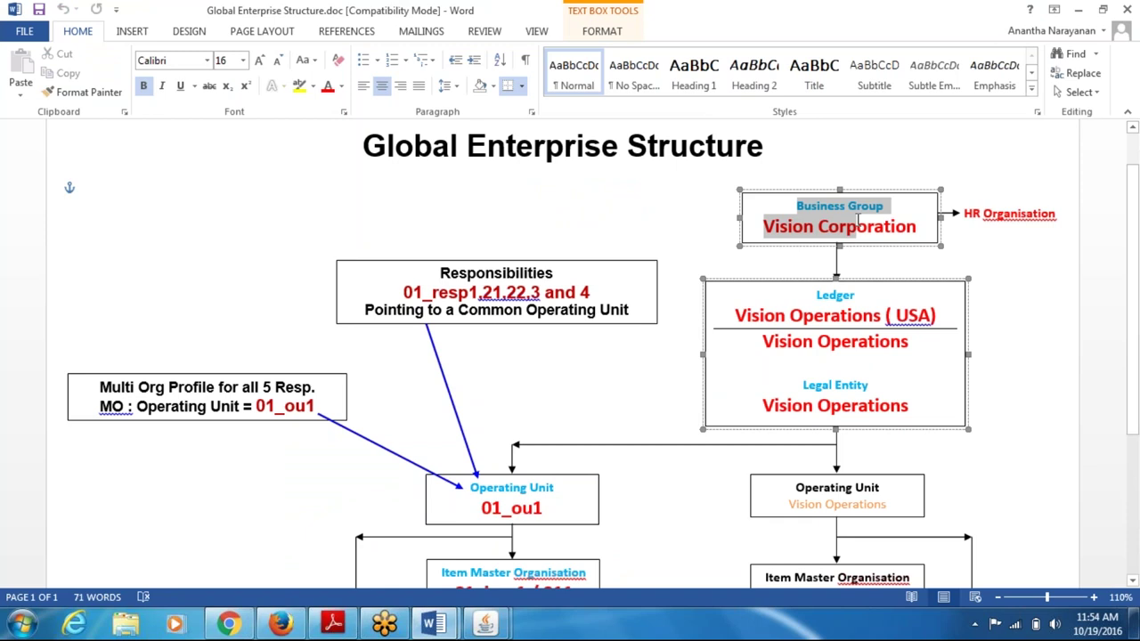
{"action": "left_click_drag", "start_coordinate": [851, 296], "coordinate": [864, 335]}
{"action": "left_click_drag", "start_coordinate": [796, 487], "coordinate": [846, 503]}
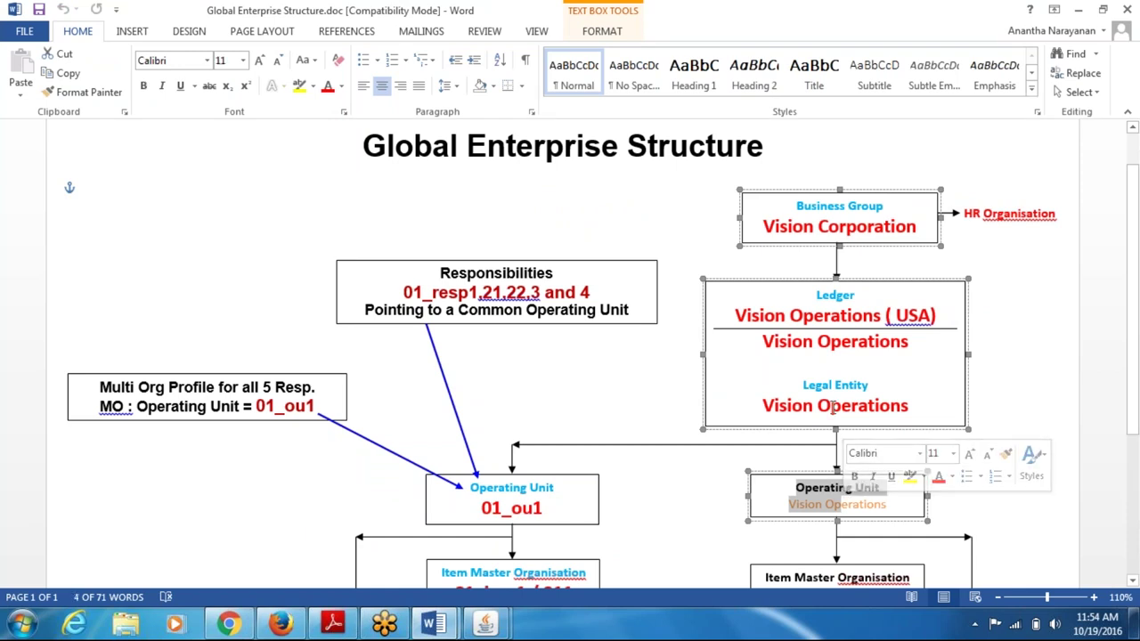
{"action": "left_click", "coordinate": [826, 501]}
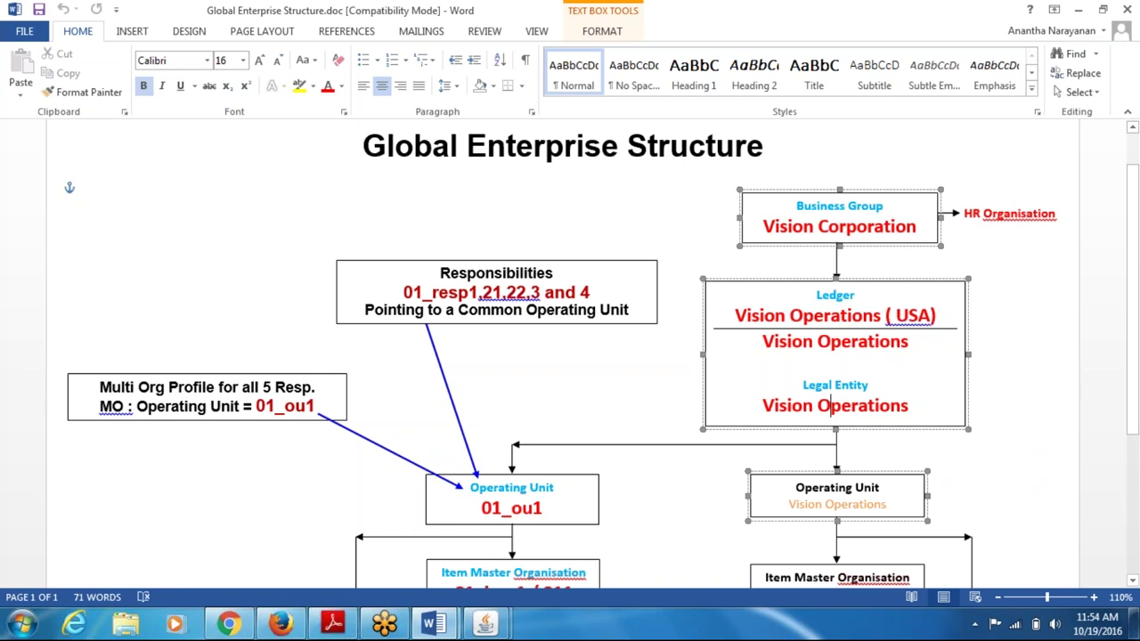
{"action": "left_click_drag", "start_coordinate": [849, 206], "coordinate": [926, 230]}
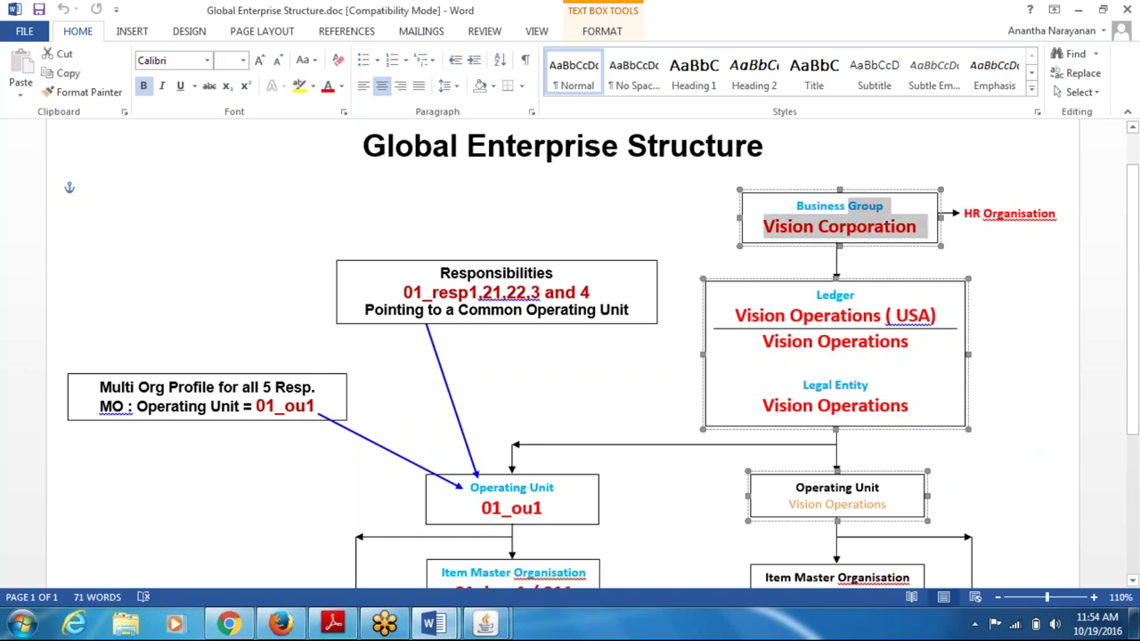
{"action": "left_click", "coordinate": [832, 309]}
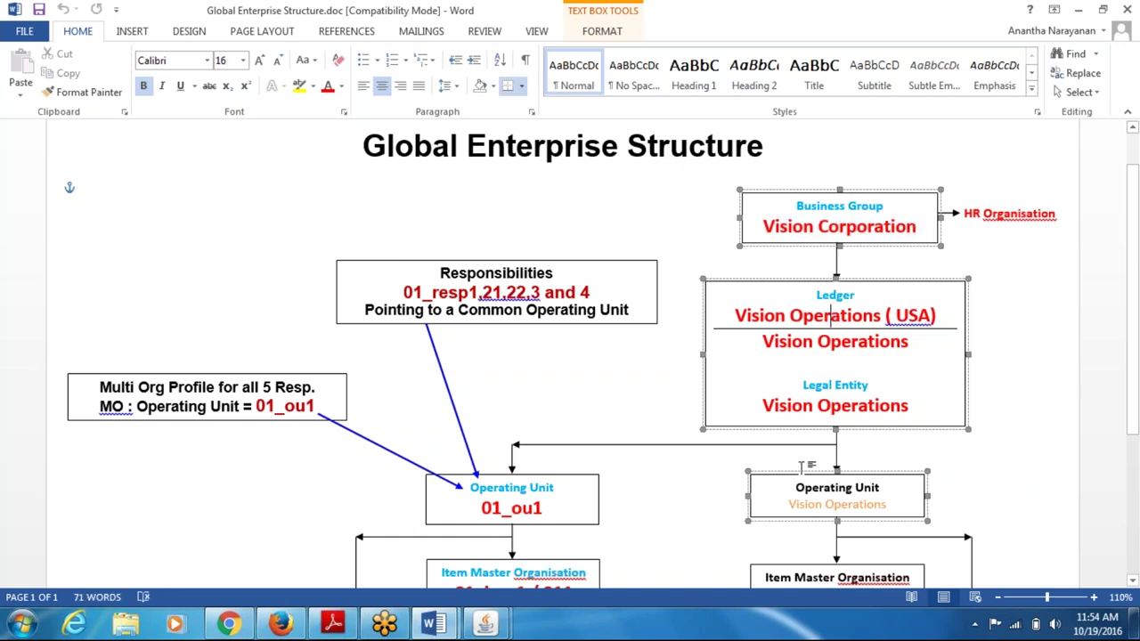
{"action": "left_click_drag", "start_coordinate": [818, 489], "coordinate": [818, 500]}
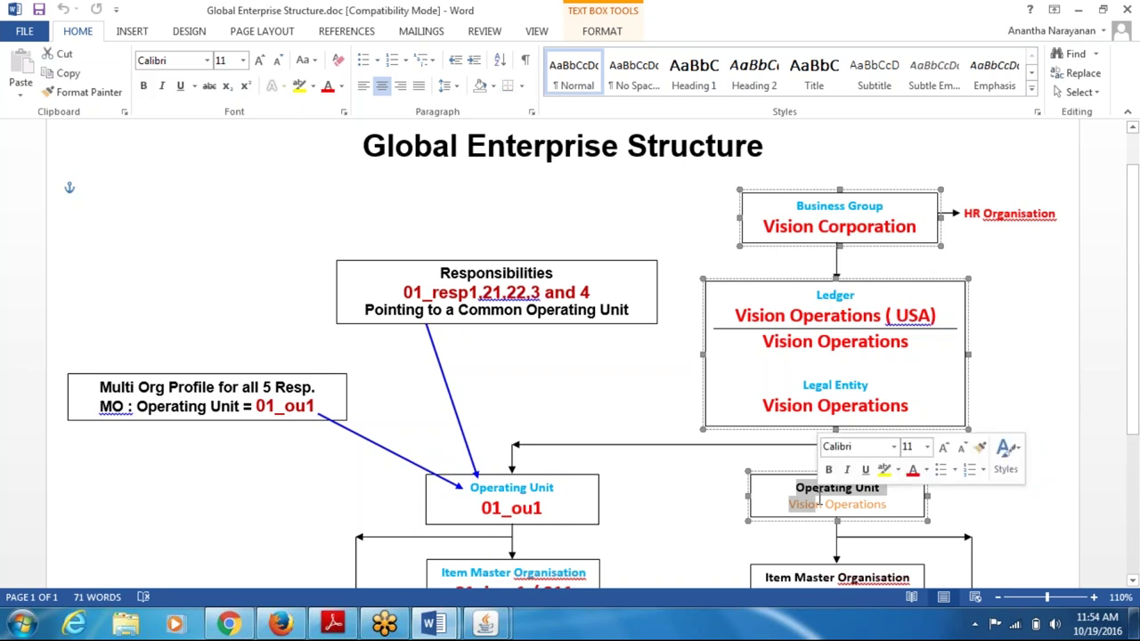
{"action": "left_click", "coordinate": [827, 295]}
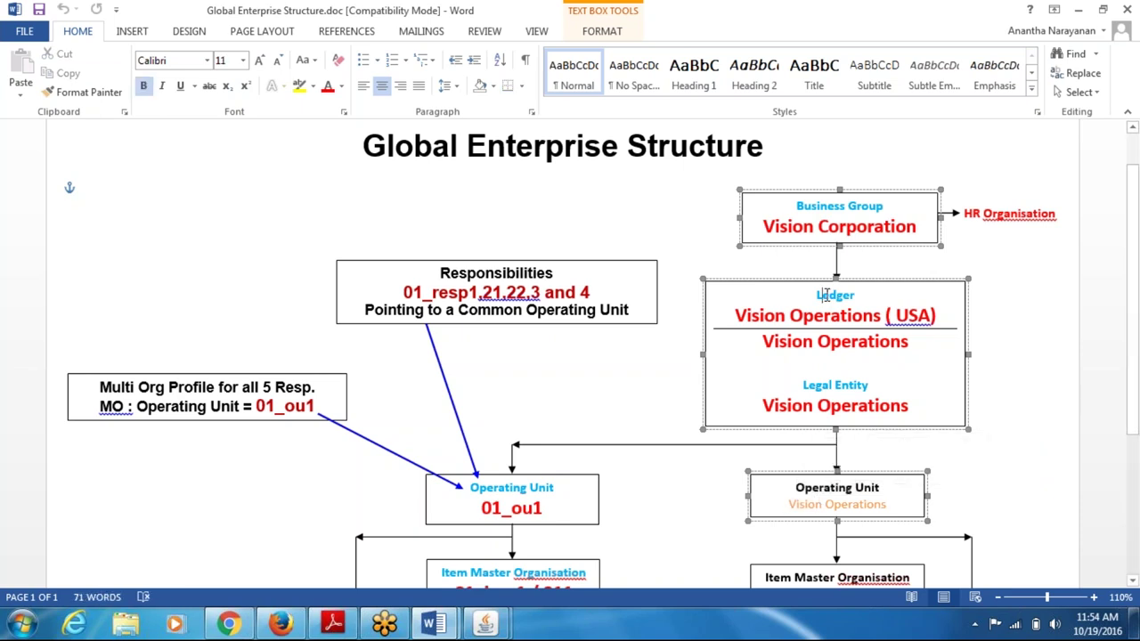
{"action": "key", "text": "alt+Tab"}
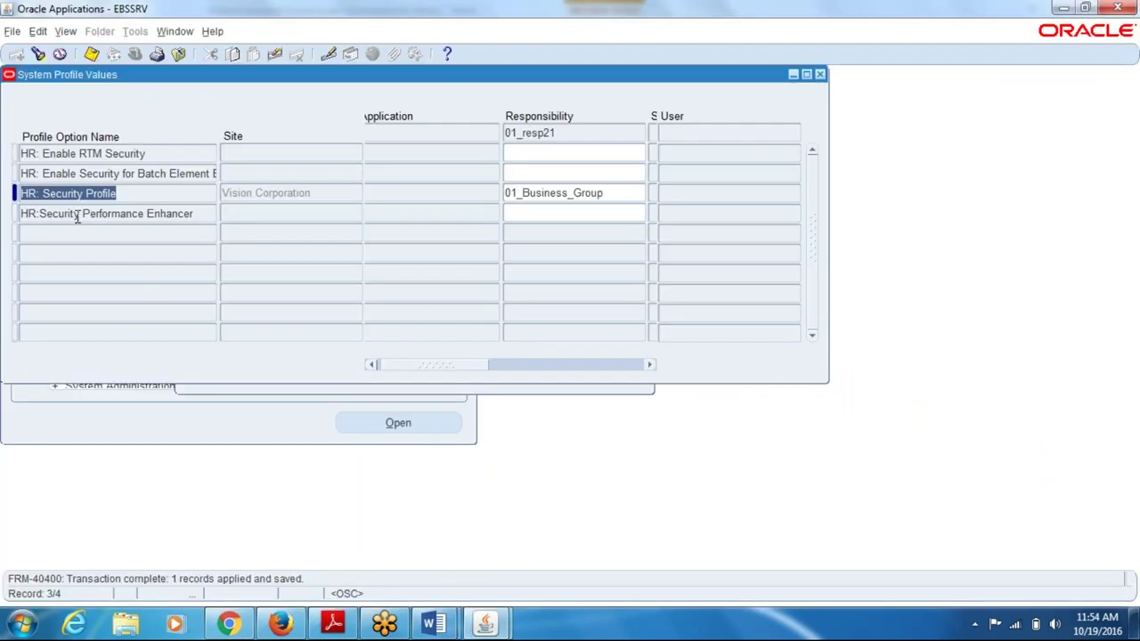
{"action": "left_click", "coordinate": [820, 75]}
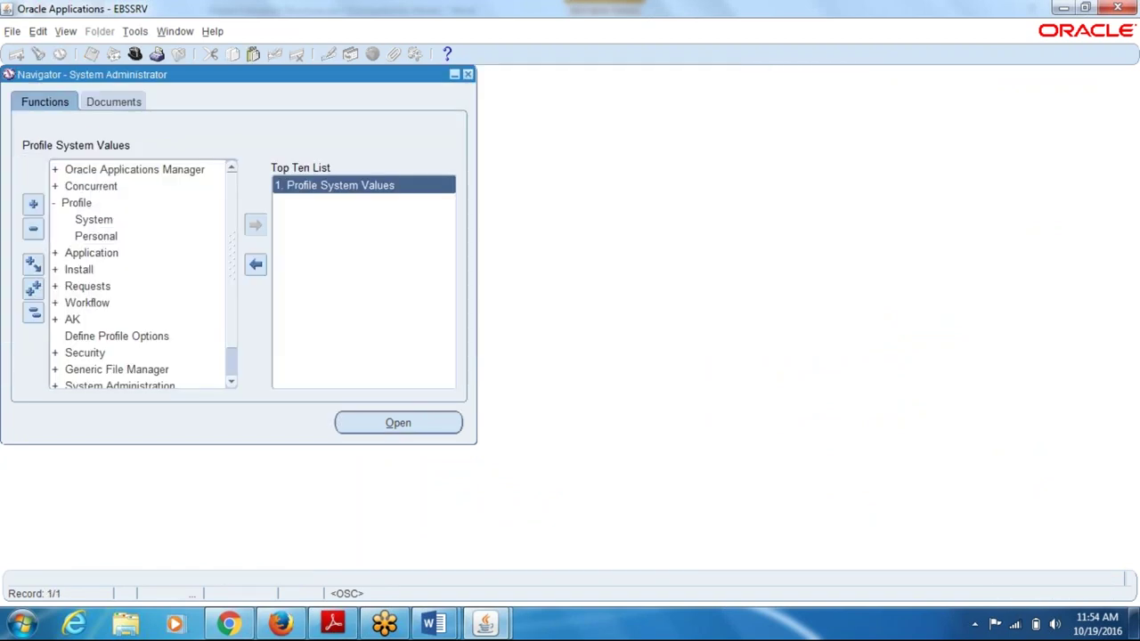
- Switch to the 01_resp1 responsibility
{"action": "key", "text": "alt+f"}
{"action": "key", "text": "Escape"}
{"action": "key", "text": "ctrl+l"}
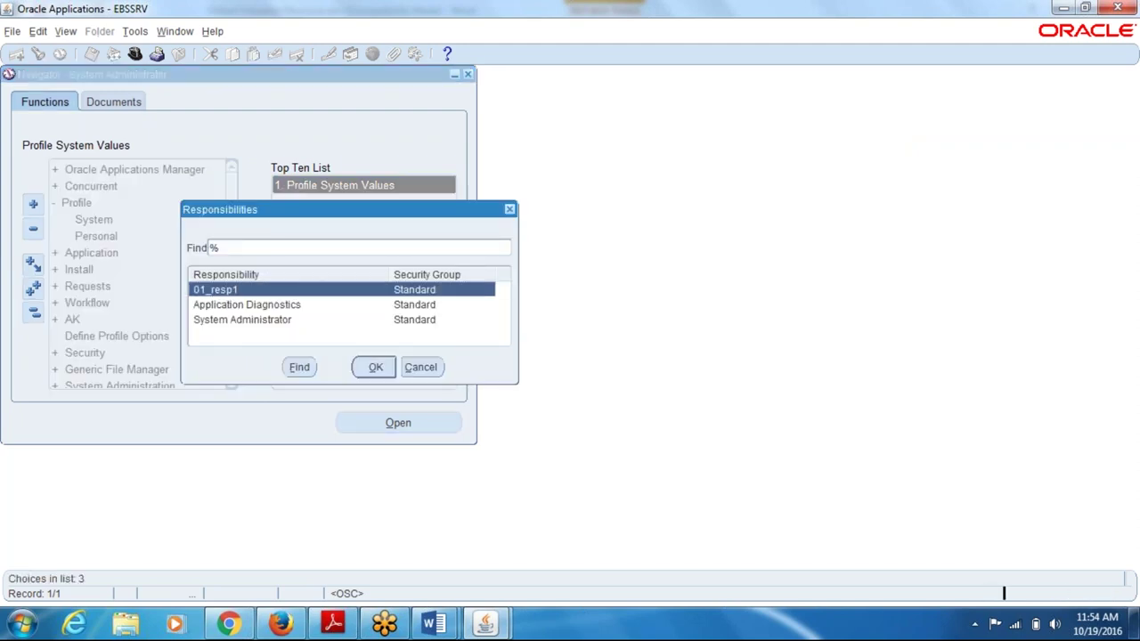
{"action": "key", "text": "Return"}
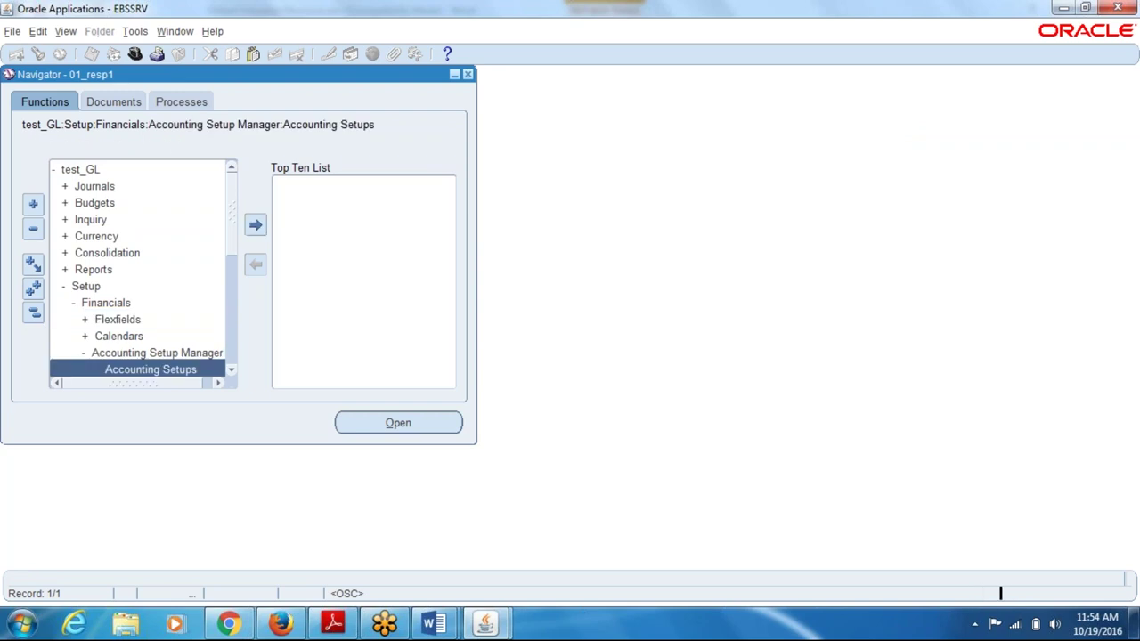
- Launch Accounting Setups and bring up the Accounting Setup Manager page
{"action": "key", "text": "Return"}
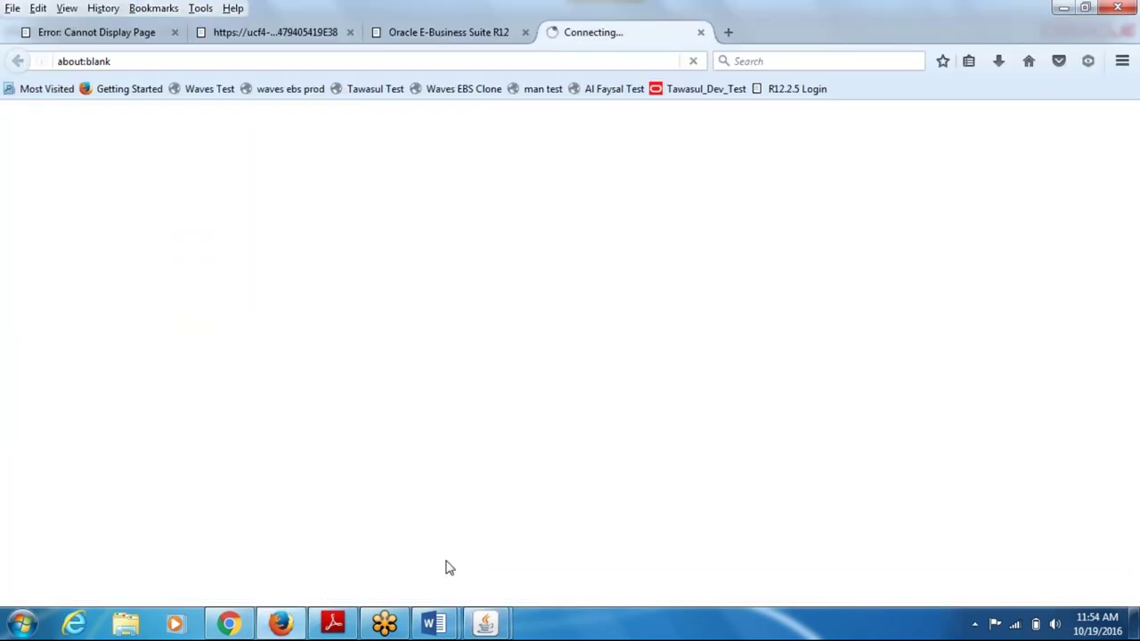
{"action": "mouse_move", "coordinate": [485, 625]}
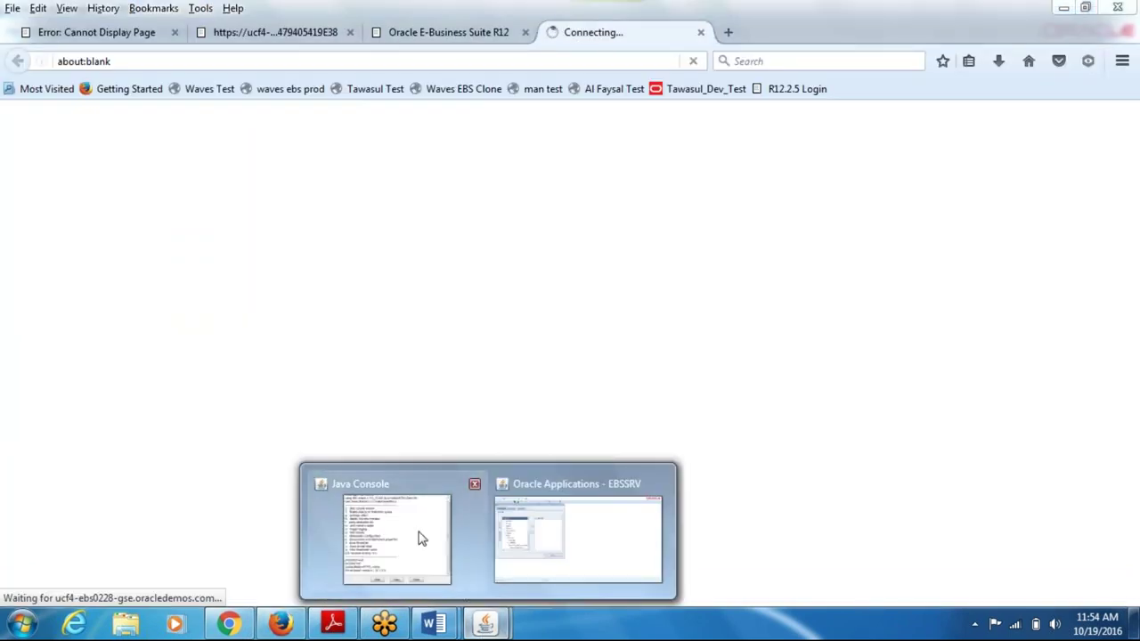
{"action": "left_click", "coordinate": [499, 541]}
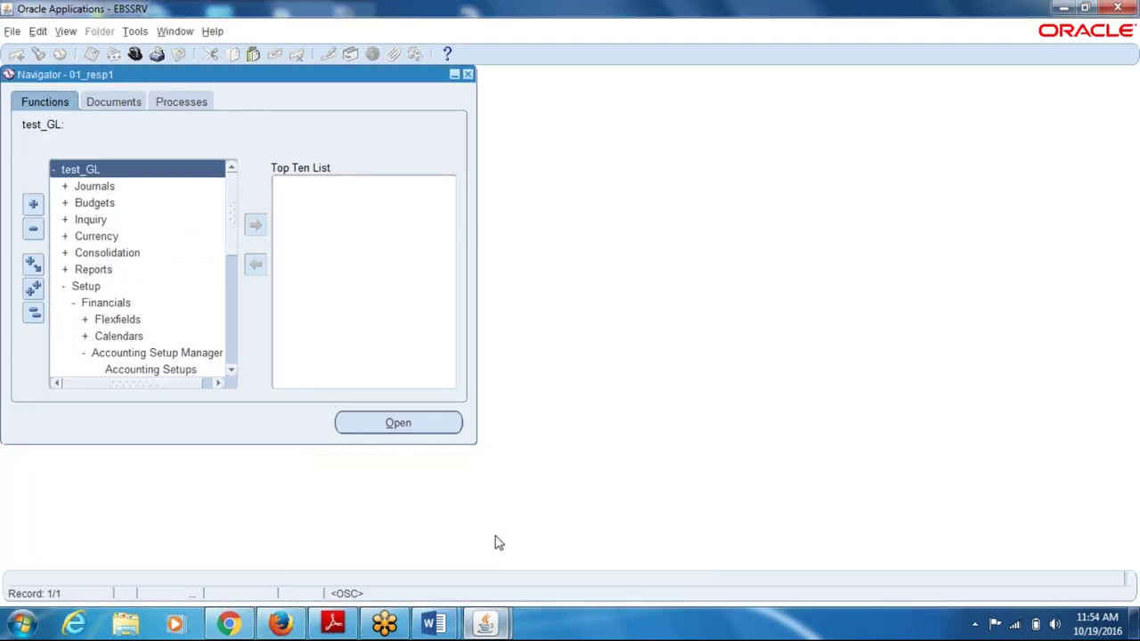
{"action": "double_click", "coordinate": [169, 372]}
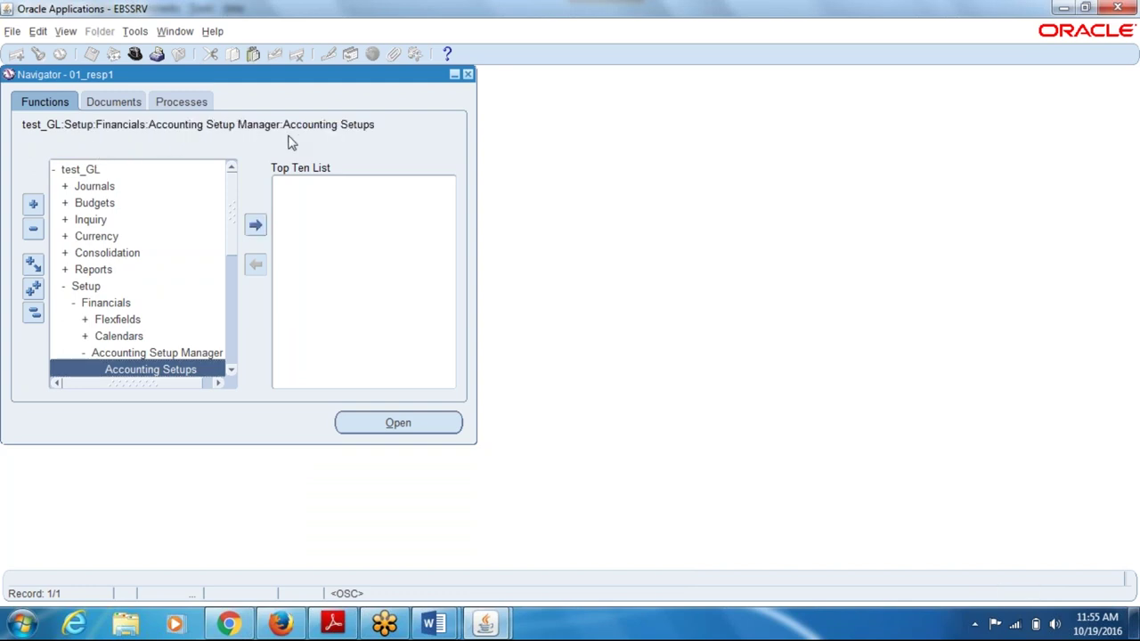
{"action": "left_click", "coordinate": [281, 624]}
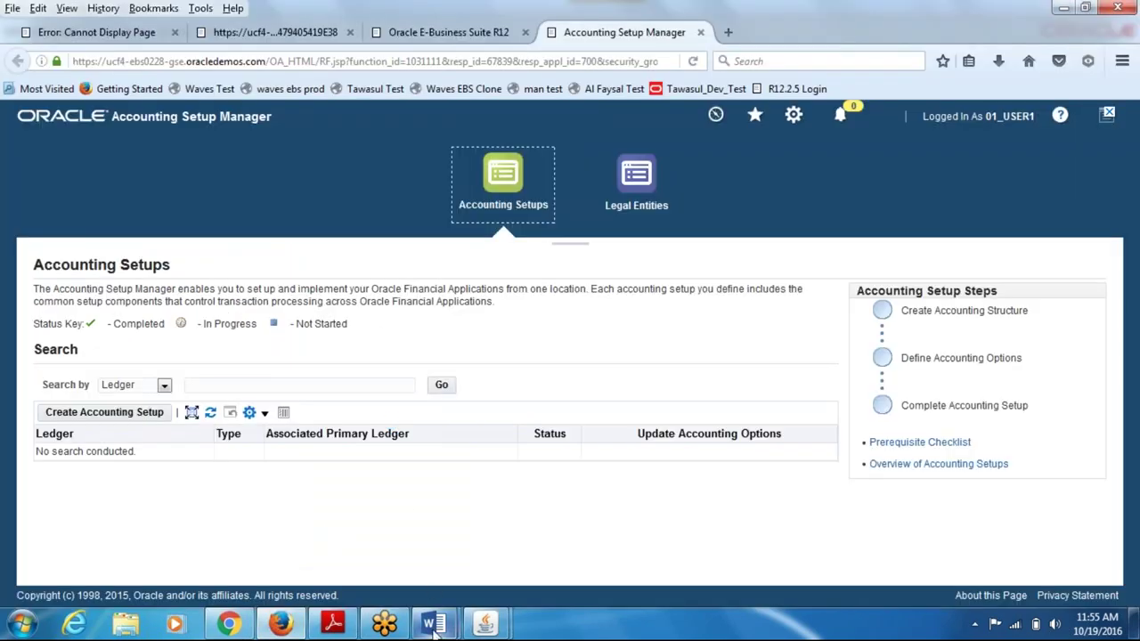
{"action": "mouse_move", "coordinate": [434, 623]}
{"action": "left_click", "coordinate": [512, 559]}
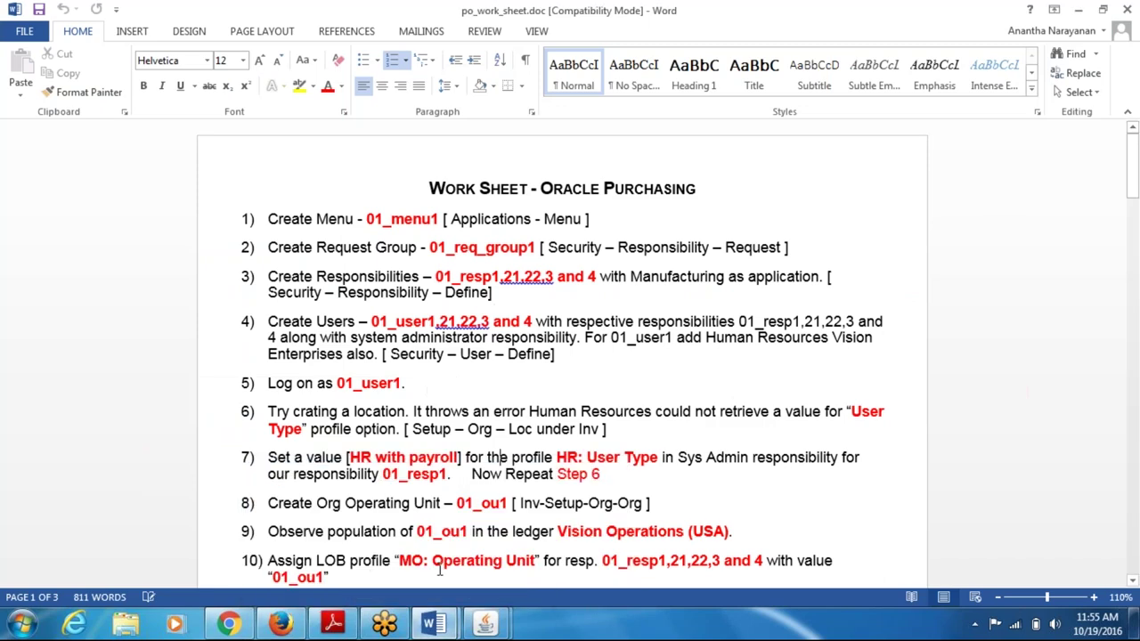
{"action": "left_click", "coordinate": [390, 527]}
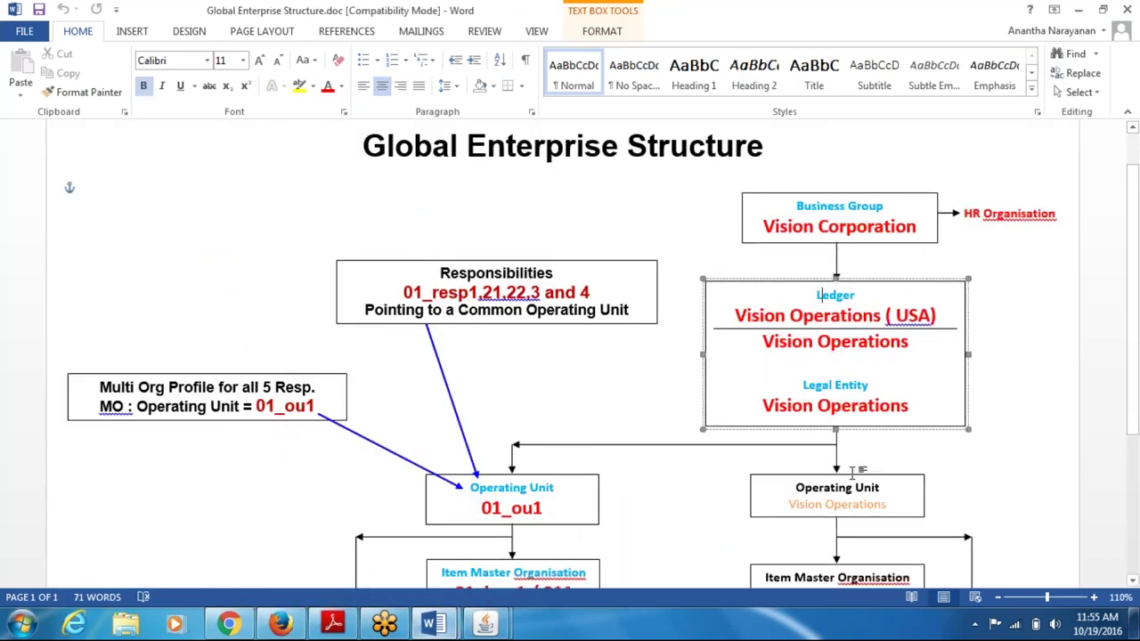
{"action": "left_click_drag", "start_coordinate": [825, 386], "coordinate": [835, 408]}
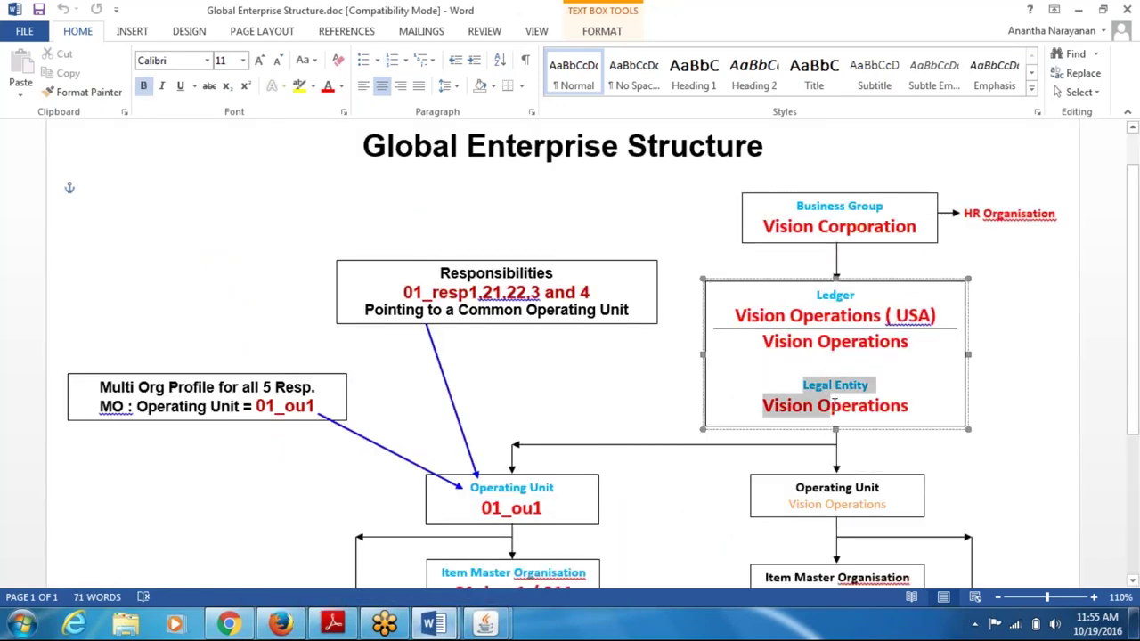
{"action": "left_click_drag", "start_coordinate": [817, 295], "coordinate": [847, 349]}
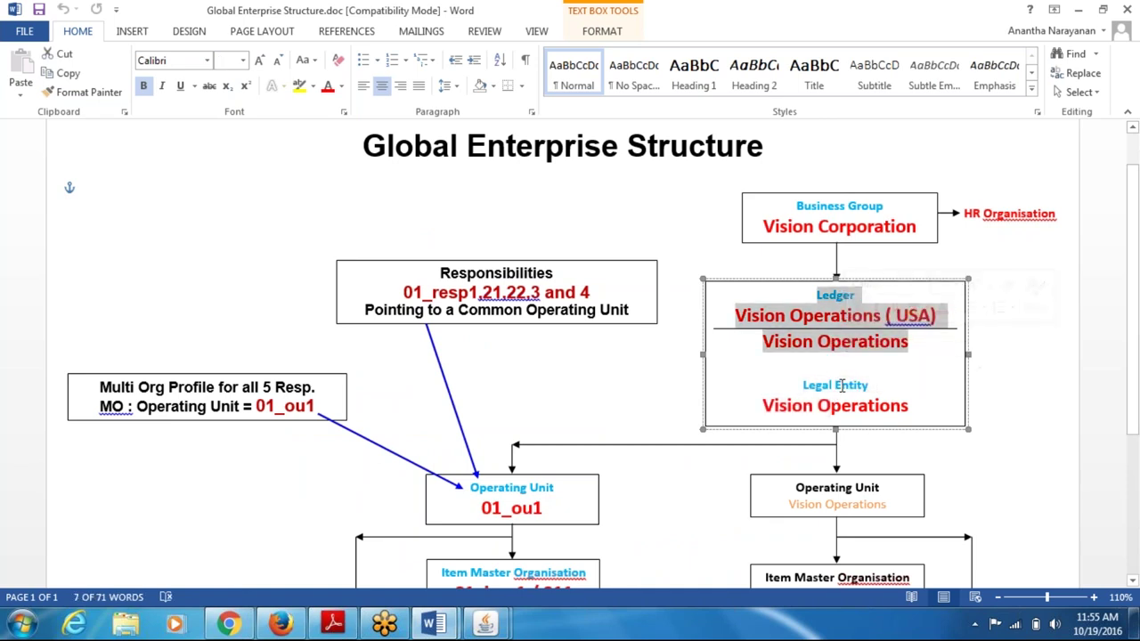
{"action": "key", "text": "alt+Tab"}
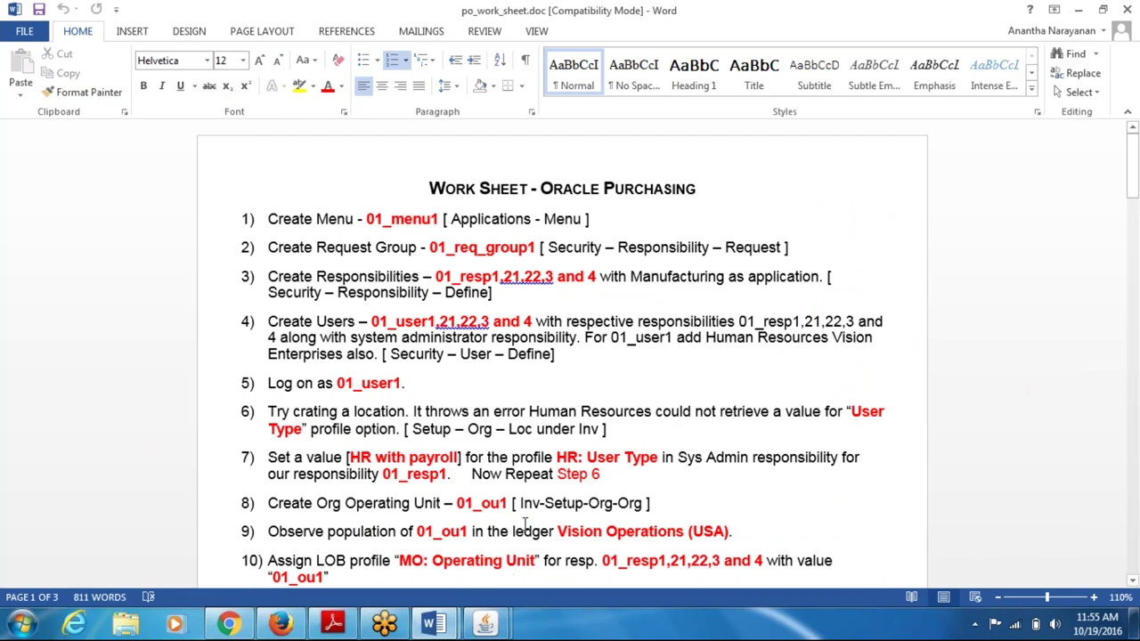
{"action": "key", "text": "alt+Tab"}
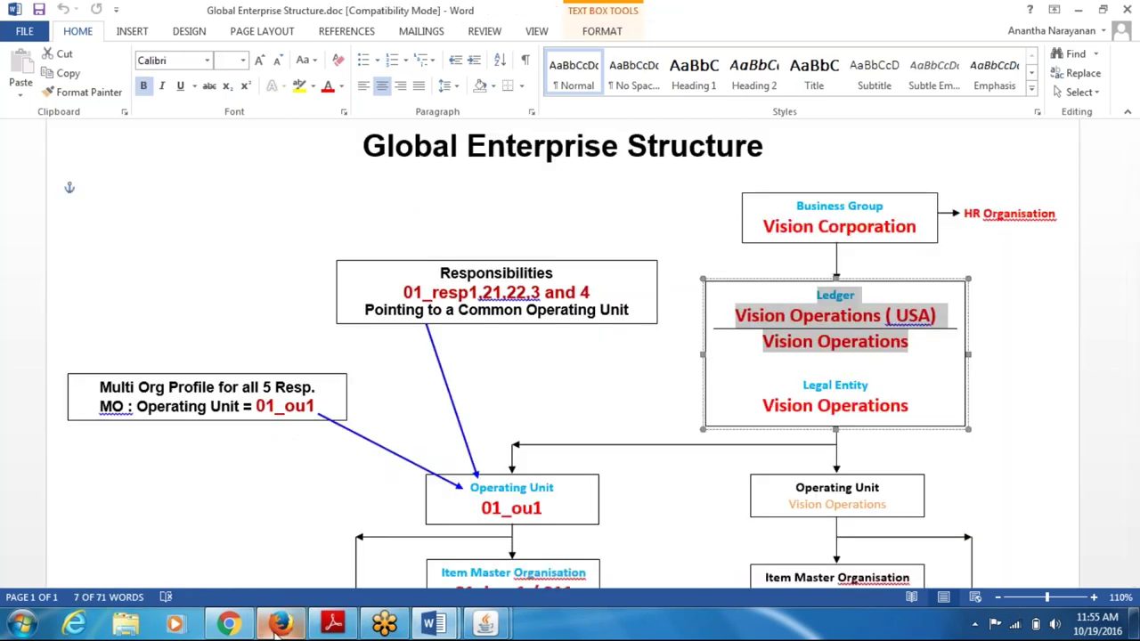
{"action": "left_click", "coordinate": [279, 623]}
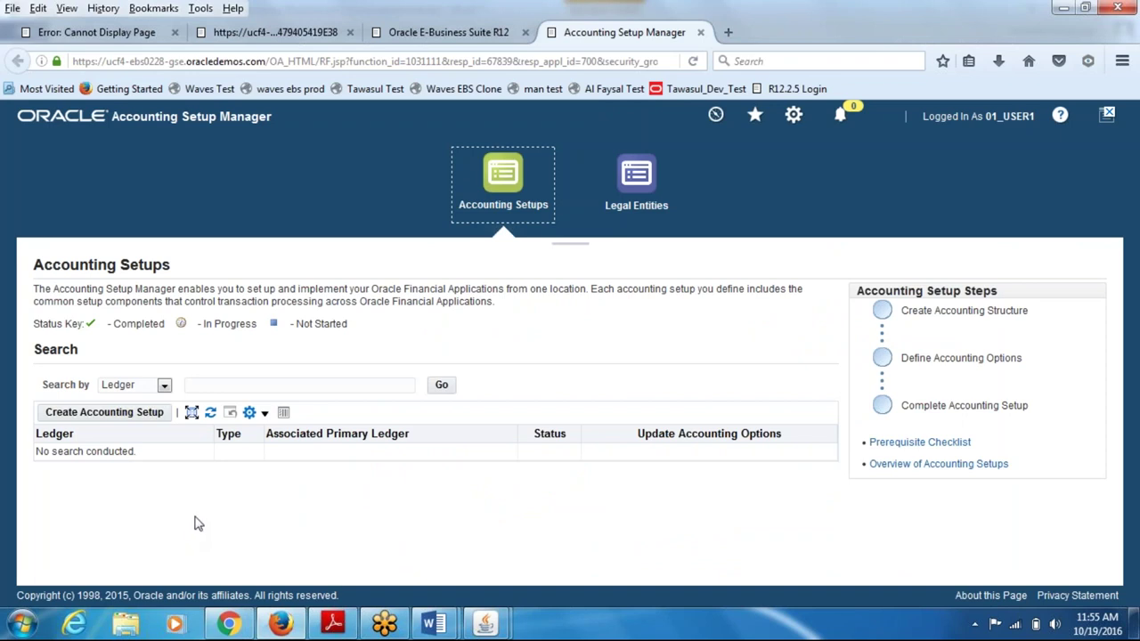
- Open the Legal Entities area in Accounting Setup Manager and start Create Legal Entity
{"action": "left_click", "coordinate": [637, 181]}
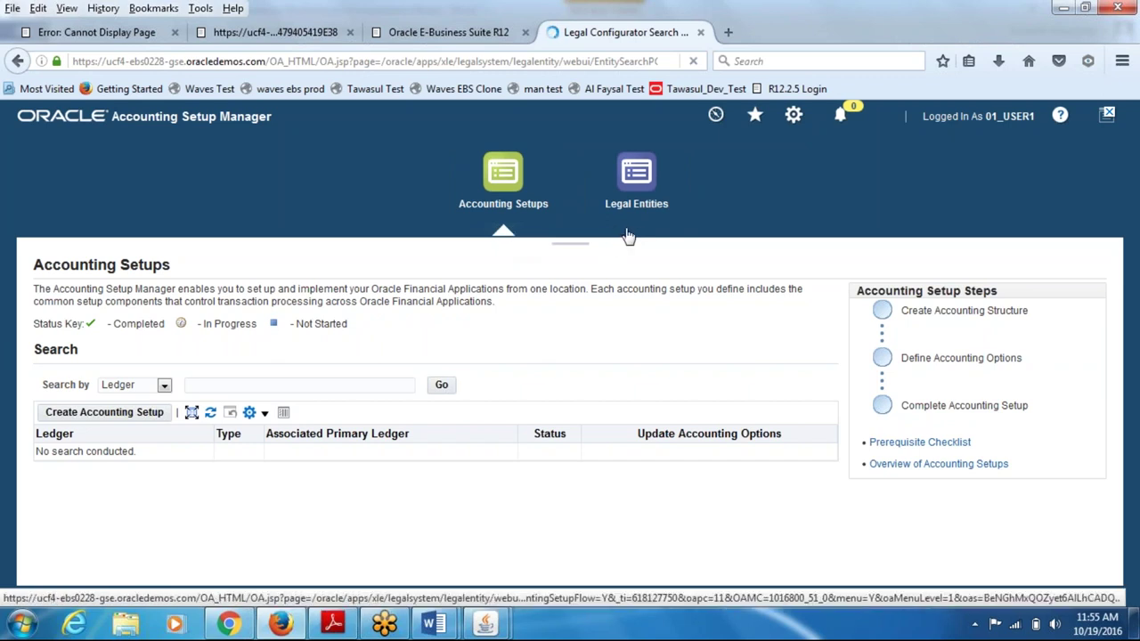
{"action": "left_click", "coordinate": [641, 176]}
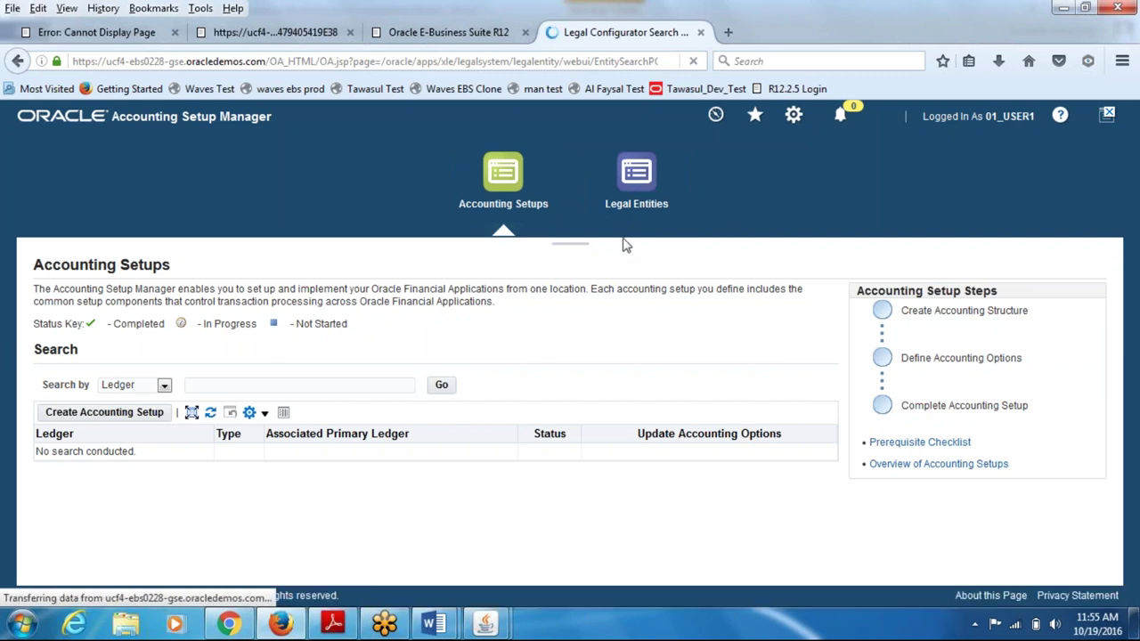
{"action": "left_click_drag", "start_coordinate": [504, 234], "coordinate": [575, 230]}
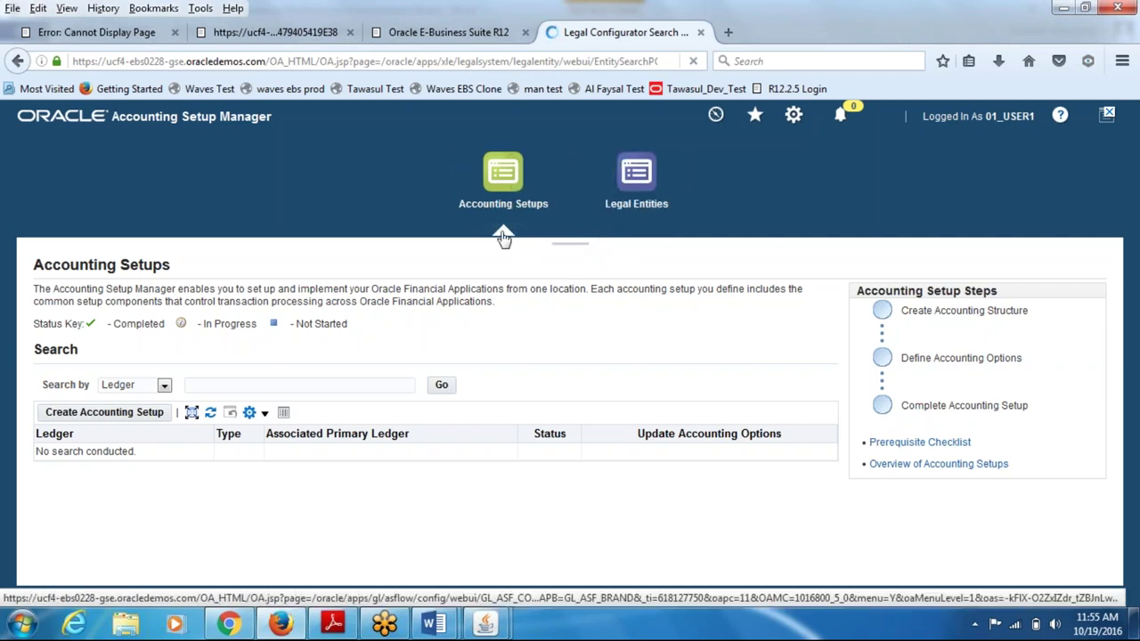
{"action": "left_click_drag", "start_coordinate": [503, 236], "coordinate": [477, 237]}
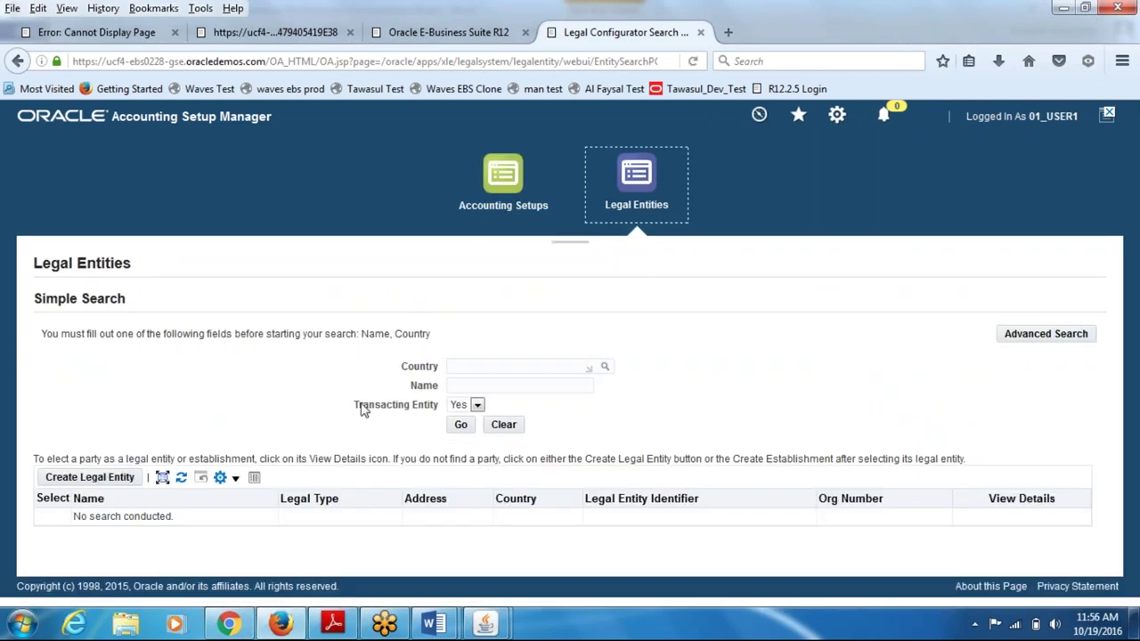
{"action": "left_click", "coordinate": [92, 477]}
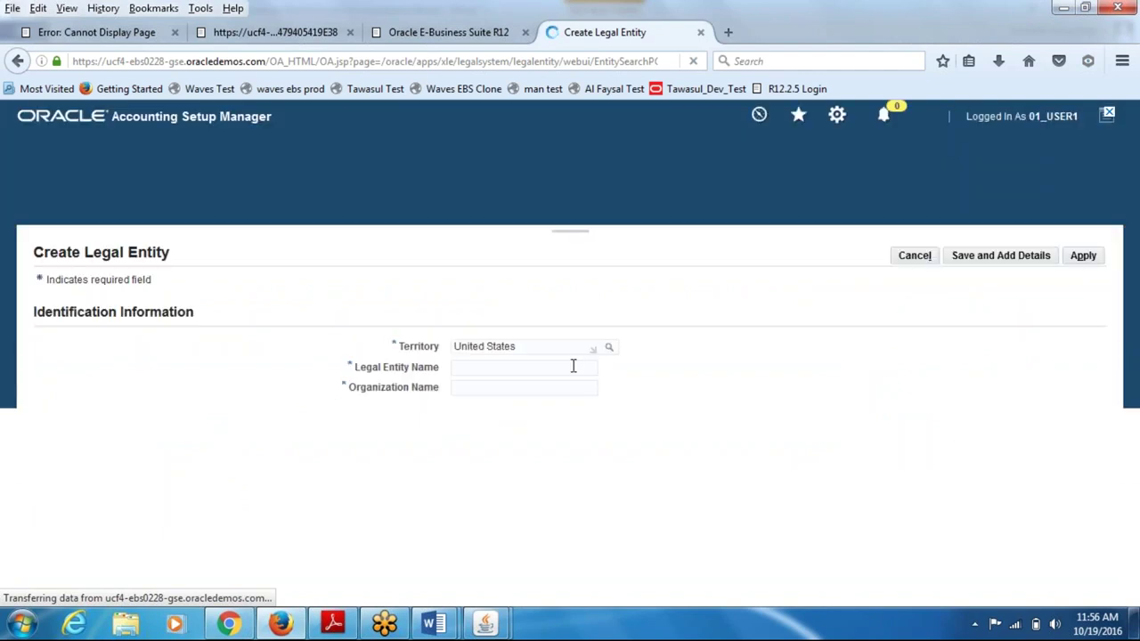
- Enter 01_legal_entity, 01_legal_org, 01_legal_ident and the EIN/TIN, then choose a new address
{"action": "left_click", "coordinate": [520, 367]}
{"action": "type", "text": "01_legal_entity"}
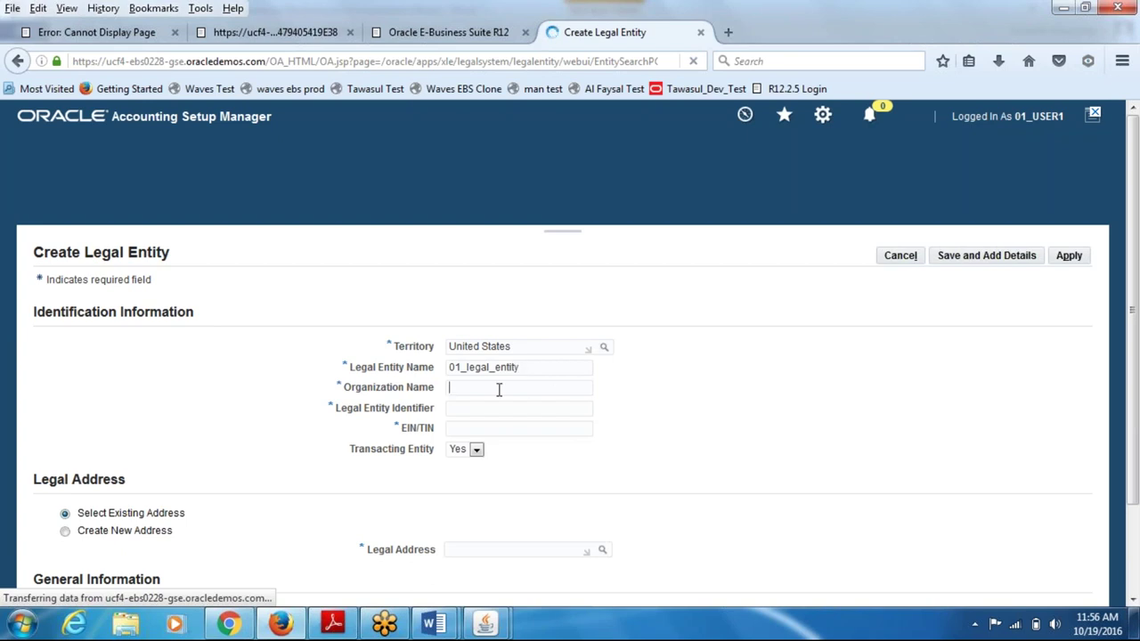
{"action": "left_click", "coordinate": [499, 391]}
{"action": "type", "text": "01_legal_org"}
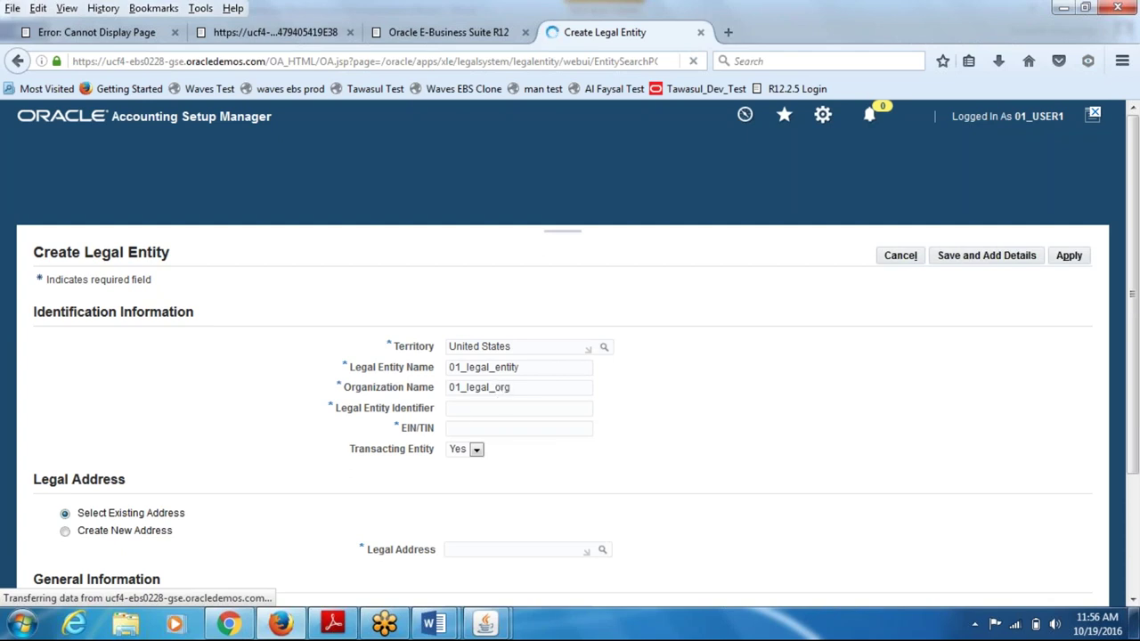
{"action": "left_click", "coordinate": [466, 411]}
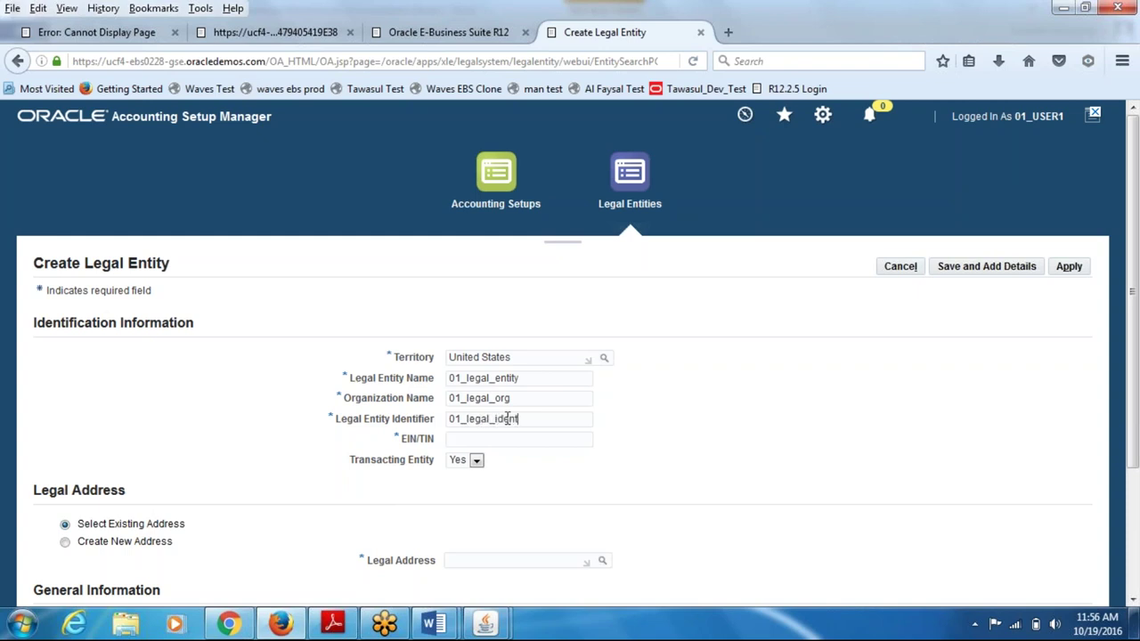
{"action": "key", "text": "Tab"}
{"action": "type", "text": "123456789"}
{"action": "scroll", "coordinate": [520, 486], "scroll_direction": "down", "scroll_amount": 3}
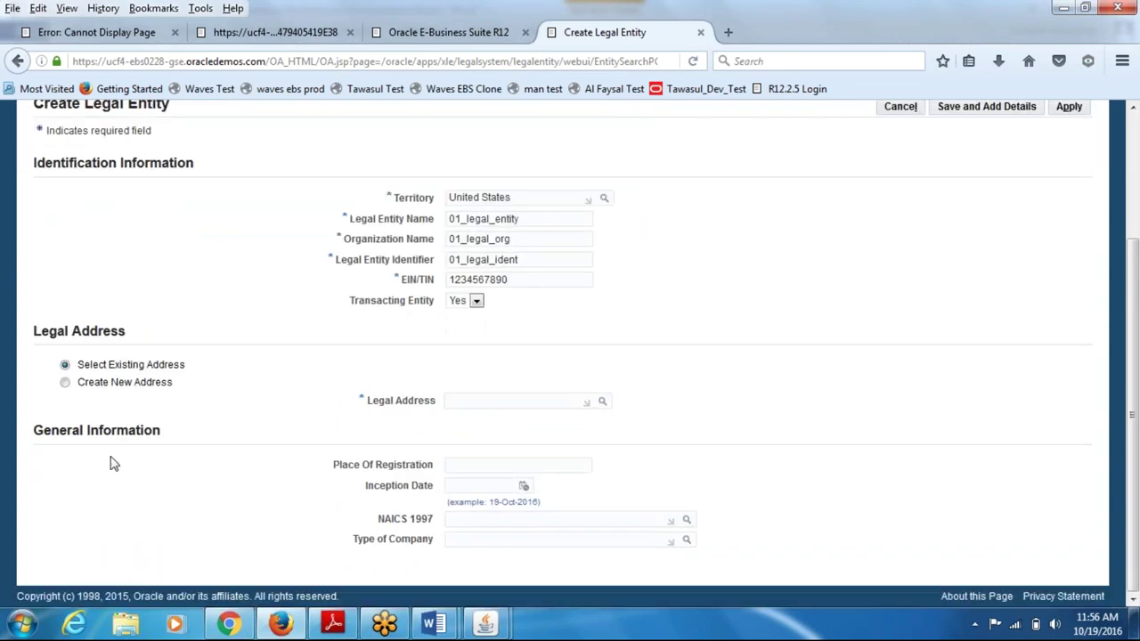
{"action": "left_click", "coordinate": [65, 382]}
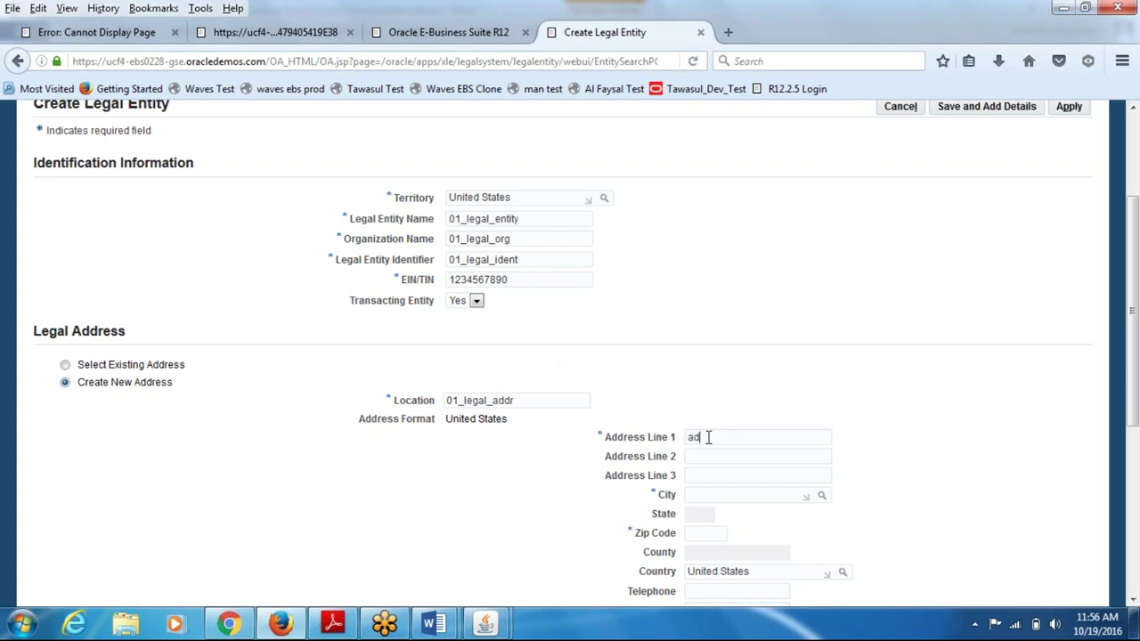
- Fill the legal address: addr1, New York, NY, zip 10020, New York county
{"action": "scroll", "coordinate": [708, 438], "scroll_direction": "down", "scroll_amount": 2}
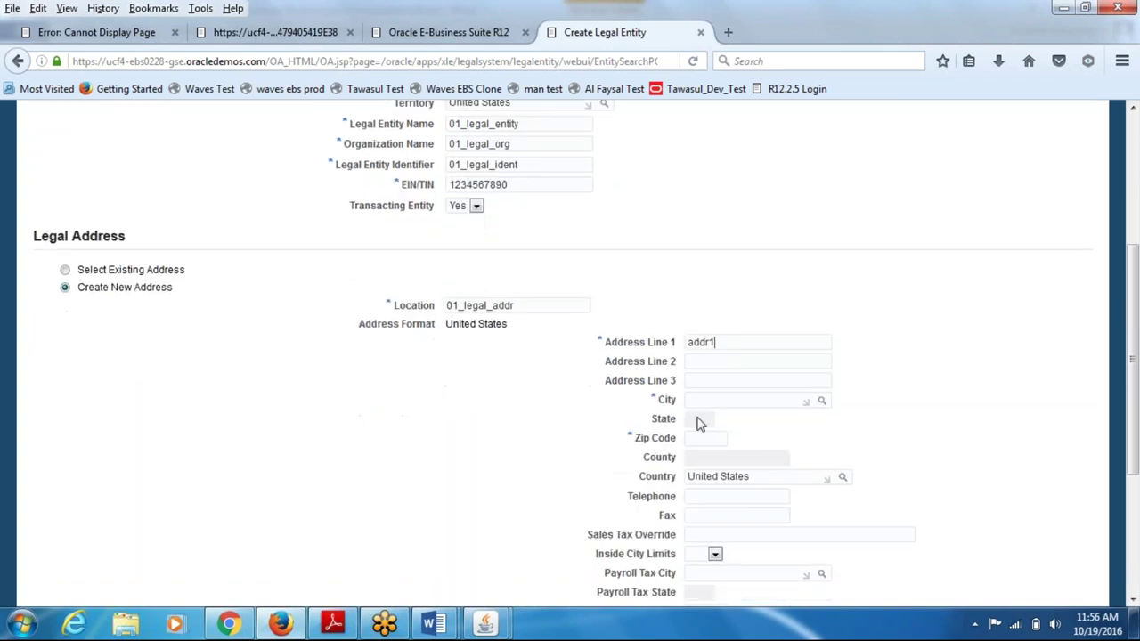
{"action": "type", "text": "ew York"}
{"action": "left_click", "coordinate": [700, 429]}
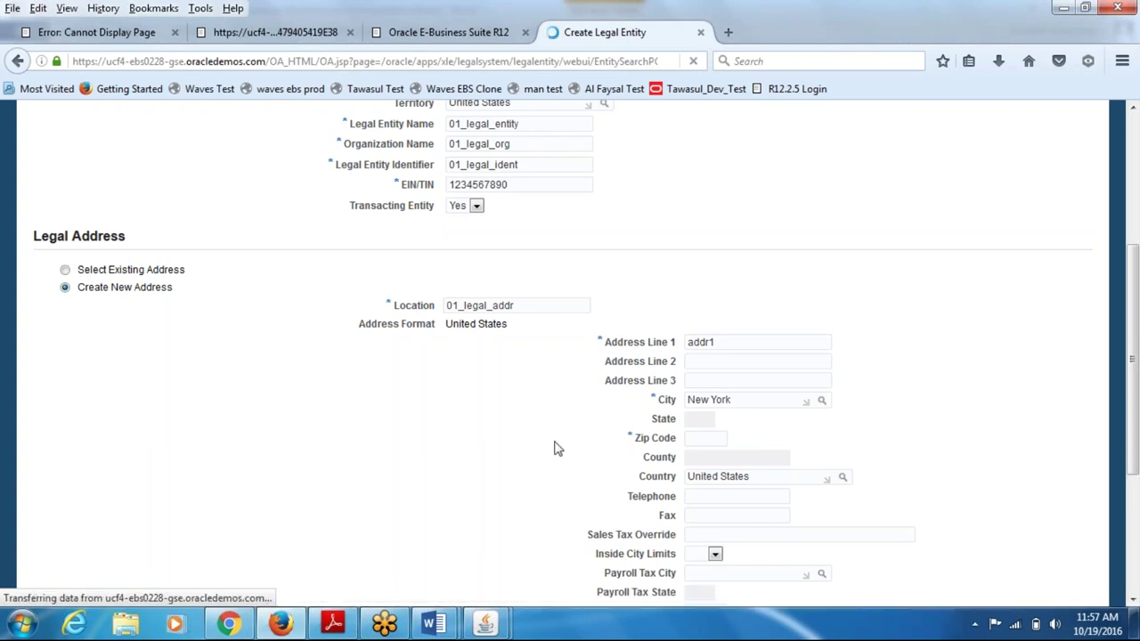
{"action": "left_click", "coordinate": [1015, 626]}
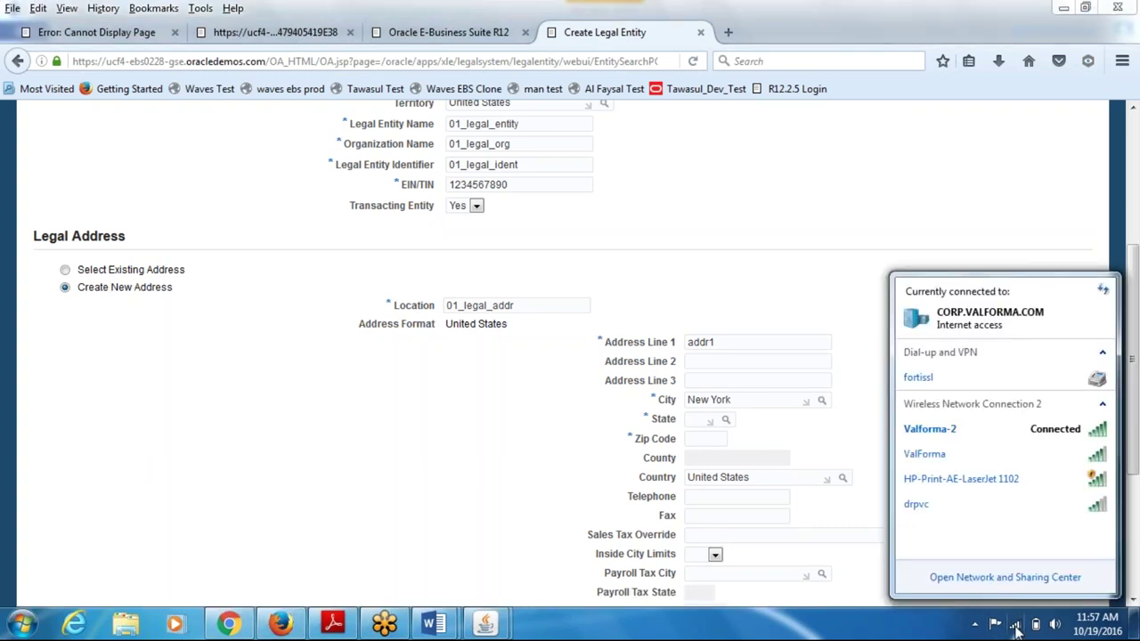
{"action": "left_click", "coordinate": [1015, 626]}
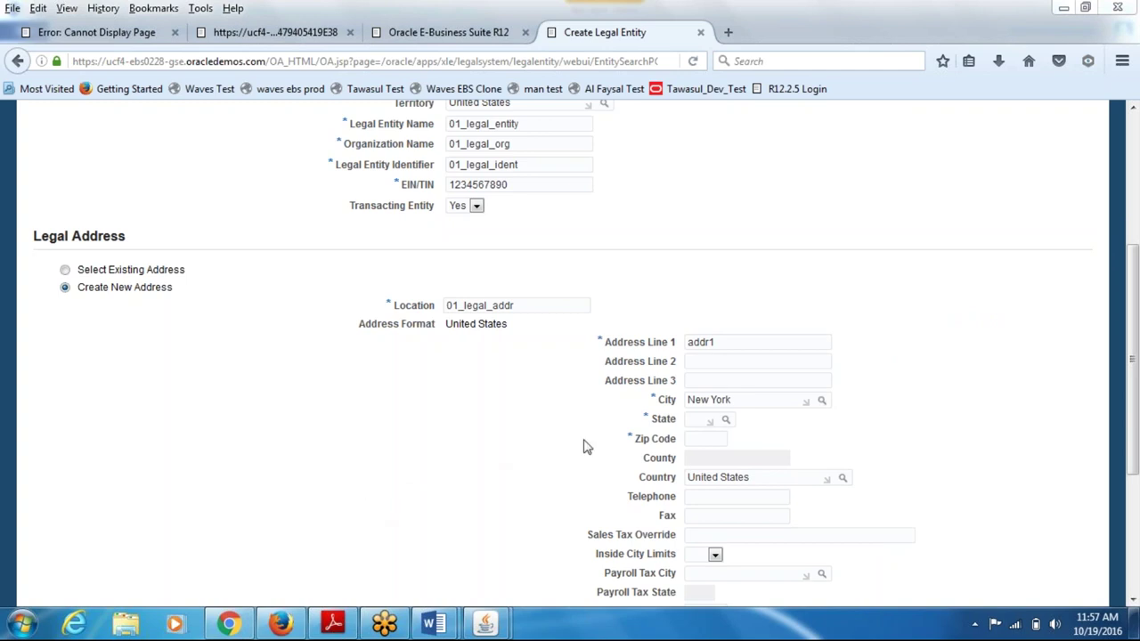
{"action": "left_click", "coordinate": [702, 441]}
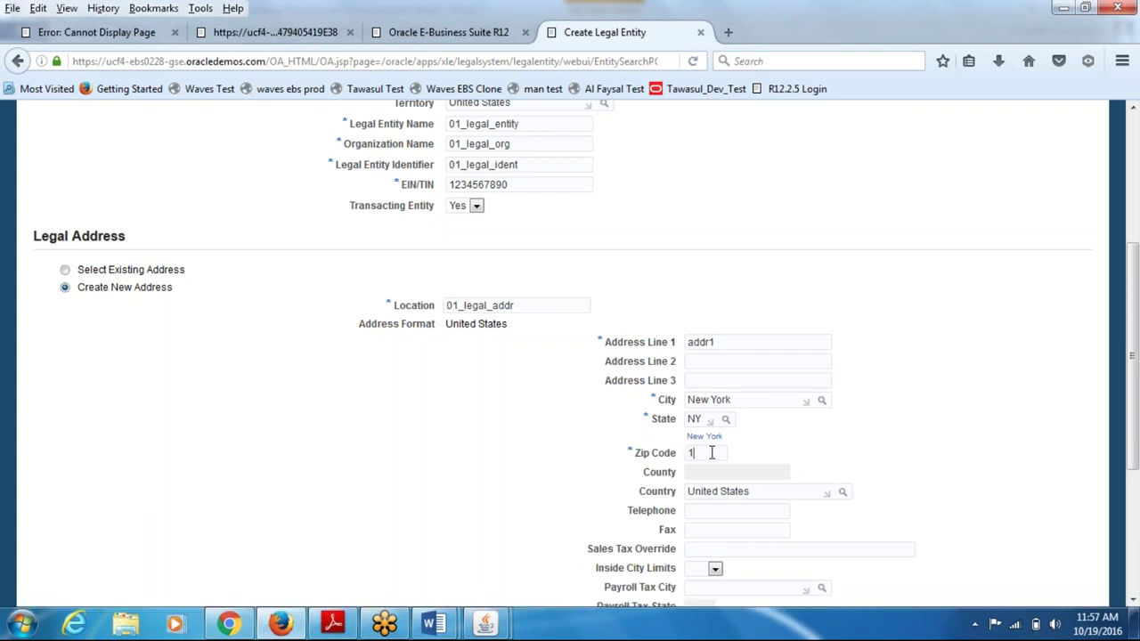
{"action": "type", "text": "20"}
{"action": "key", "text": "Tab"}
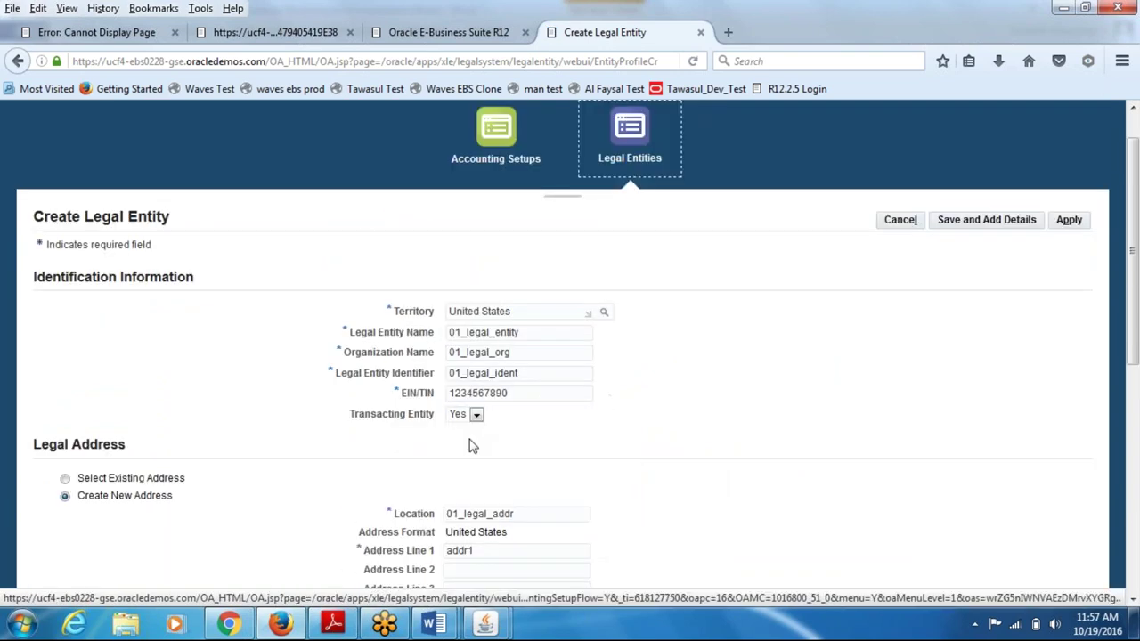
{"action": "left_click_drag", "start_coordinate": [1130, 299], "coordinate": [1130, 411]}
{"action": "left_click", "coordinate": [453, 434]}
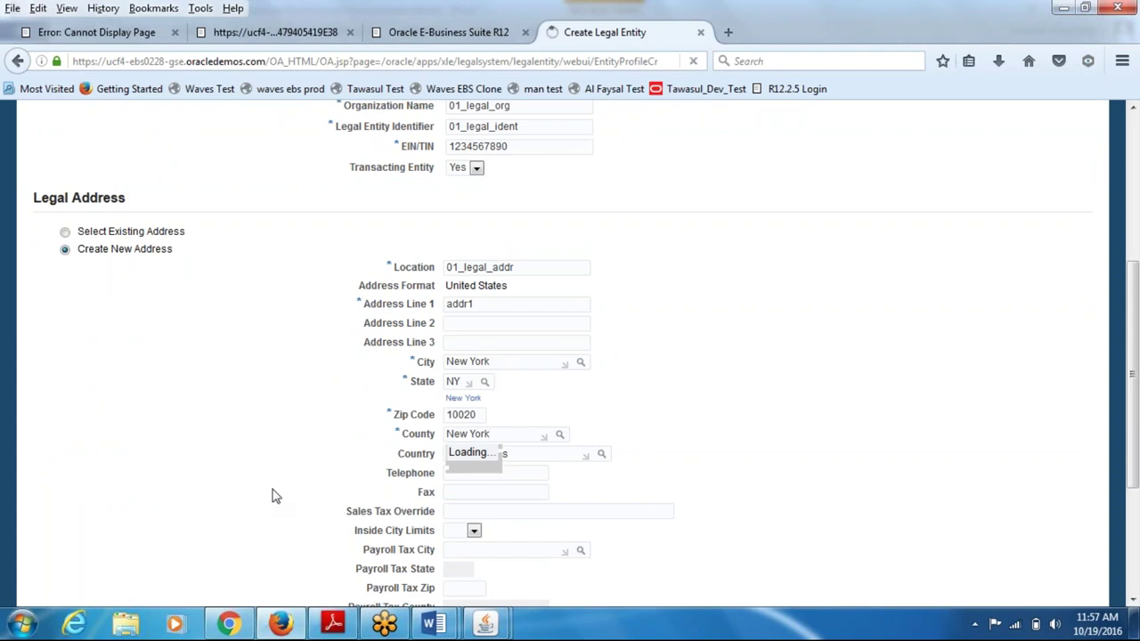
{"action": "left_click_drag", "start_coordinate": [1133, 318], "coordinate": [1131, 467]}
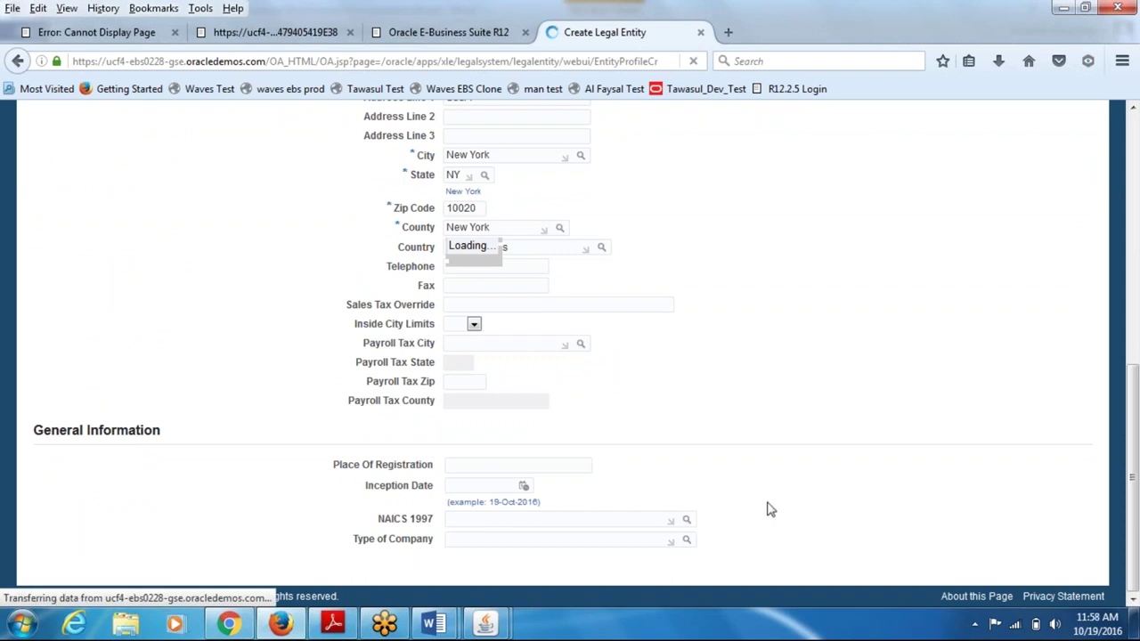
{"action": "scroll", "coordinate": [768, 512], "scroll_direction": "up", "scroll_amount": 10}
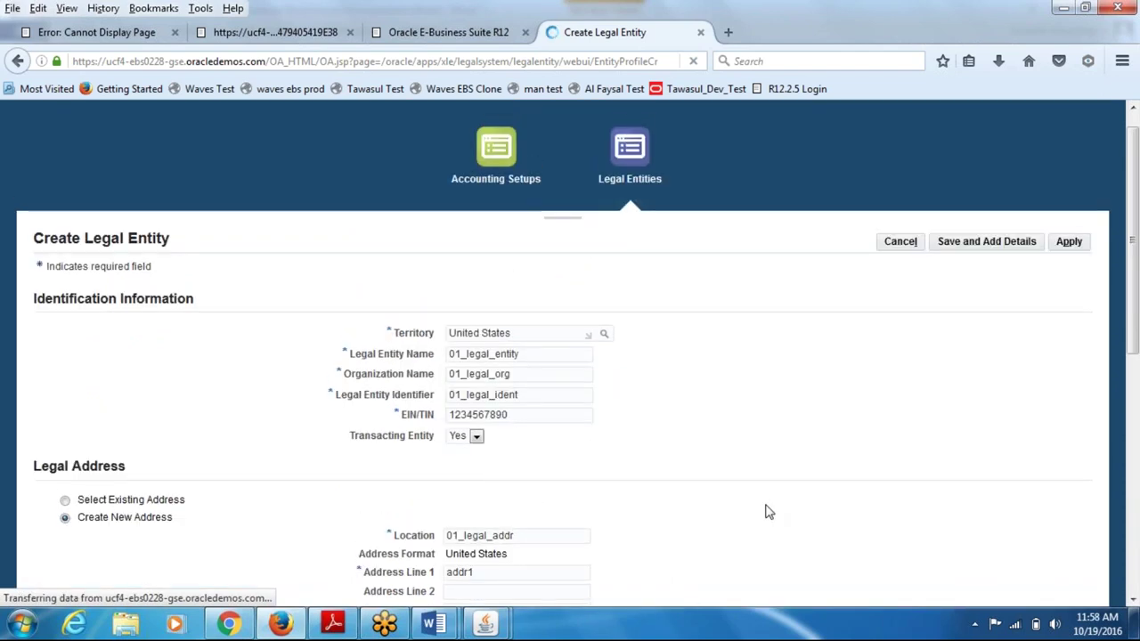
{"action": "scroll", "coordinate": [768, 512], "scroll_direction": "down", "scroll_amount": 10}
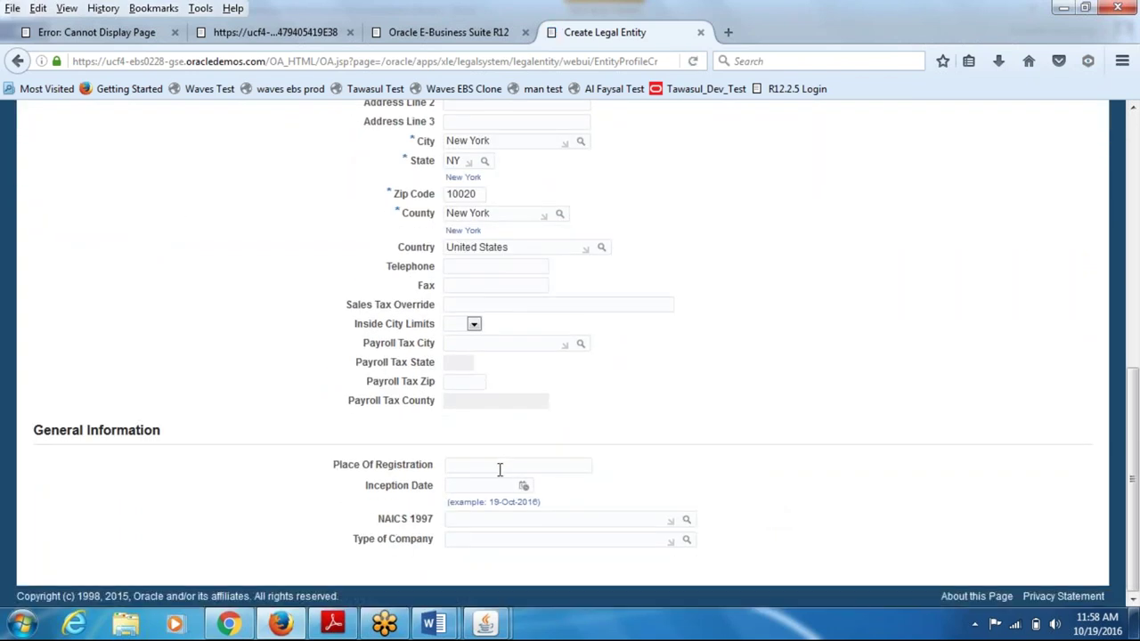
{"action": "left_click_drag", "start_coordinate": [1133, 406], "coordinate": [1136, 187]}
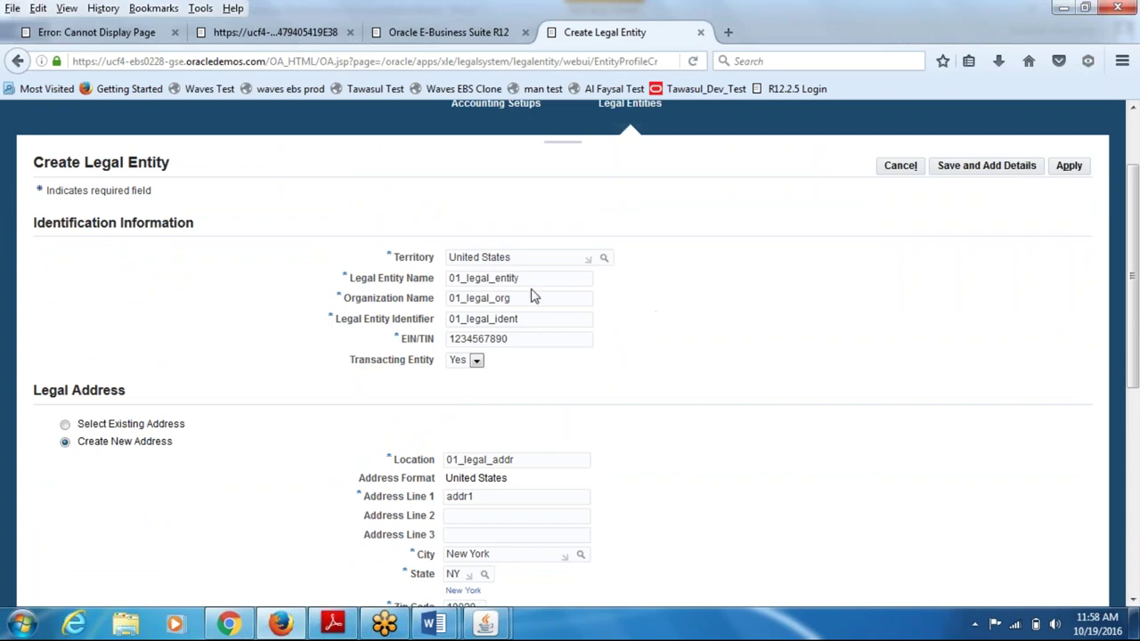
- Fix the duplicate-registration error by changing the EIN/TIN ending to 112 and resubmit the legal entity
{"action": "left_click", "coordinate": [1069, 166]}
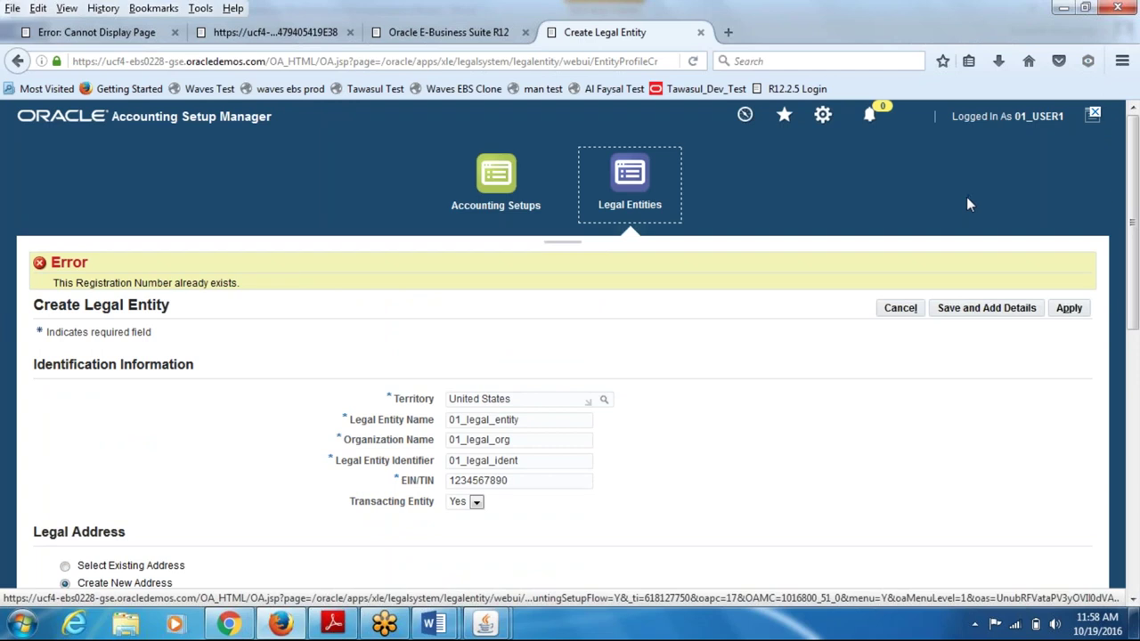
{"action": "scroll", "coordinate": [1130, 218], "scroll_direction": "down", "scroll_amount": 2}
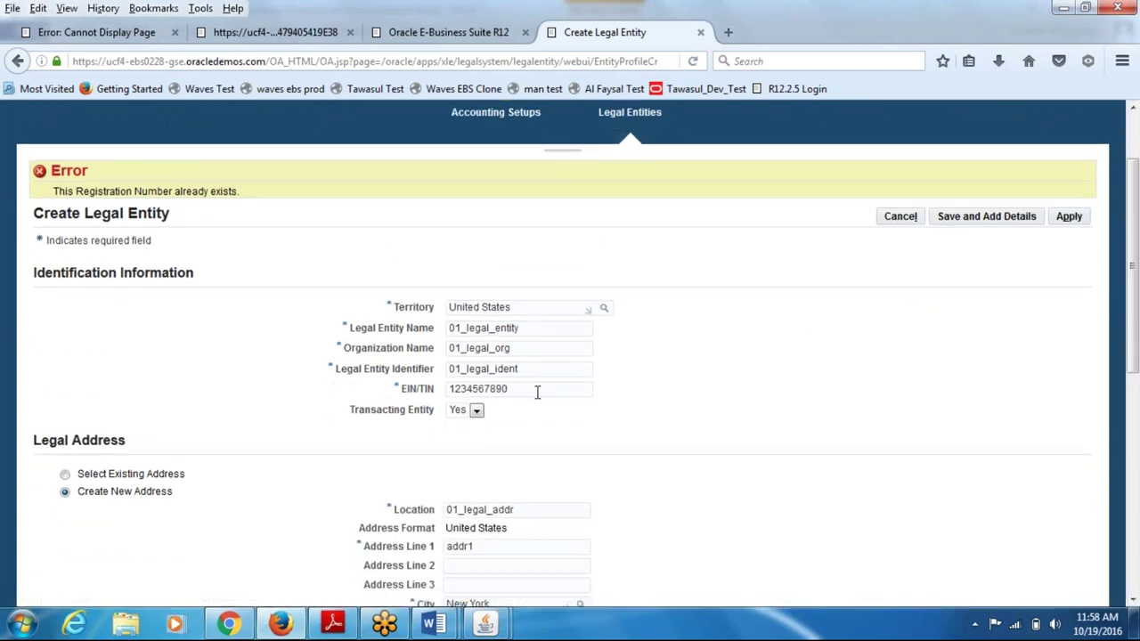
{"action": "left_click", "coordinate": [537, 390]}
{"action": "key", "text": "BackSpace"}
{"action": "key", "text": "BackSpace"}
{"action": "key", "text": "BackSpace"}
{"action": "key", "text": "BackSpace"}
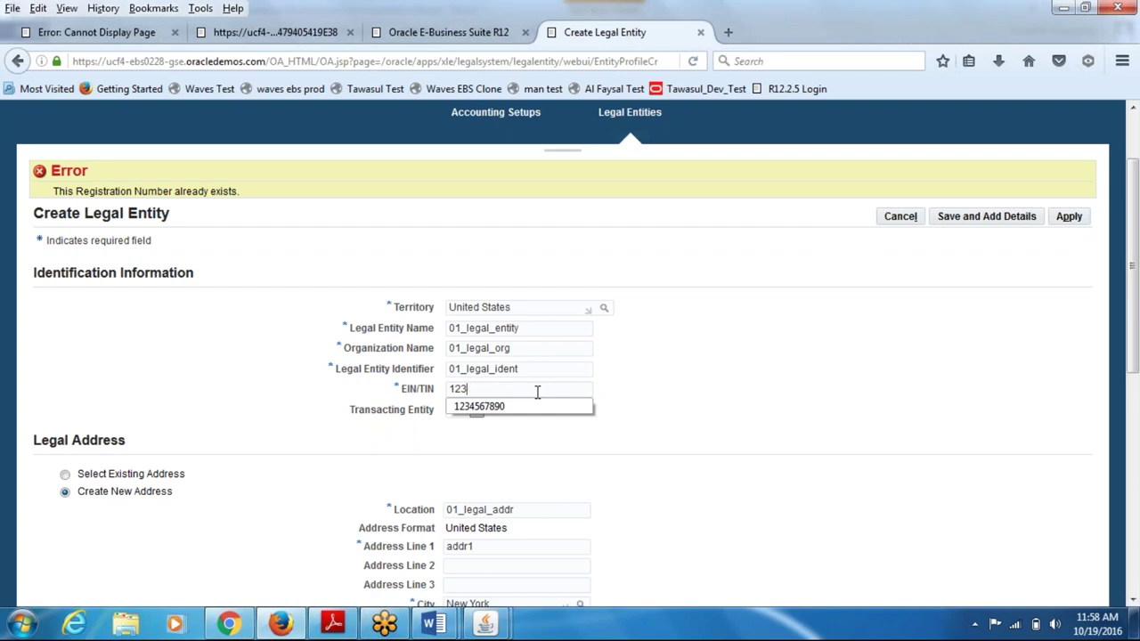
{"action": "type", "text": "112312"}
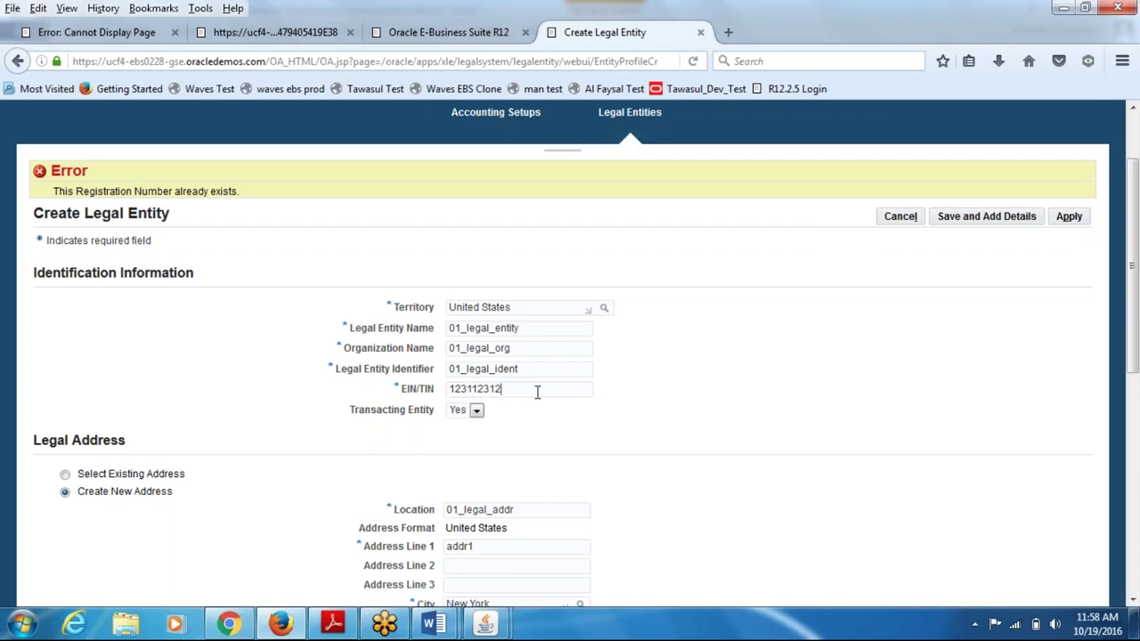
{"action": "left_click", "coordinate": [1068, 217]}
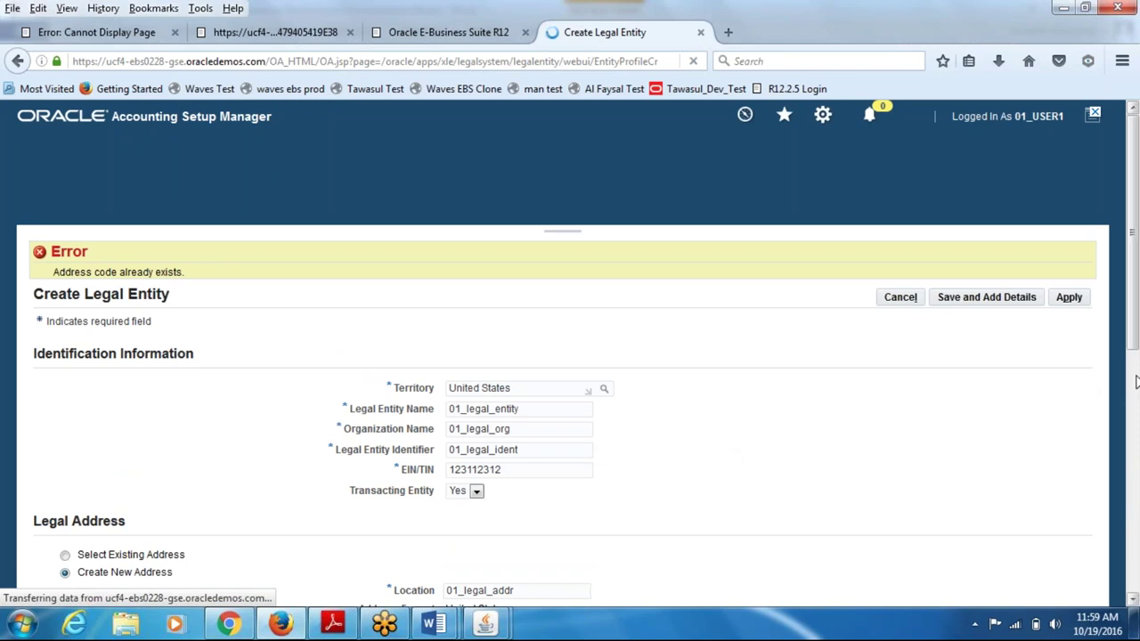
{"action": "scroll", "coordinate": [1131, 392], "scroll_direction": "down", "scroll_amount": 4}
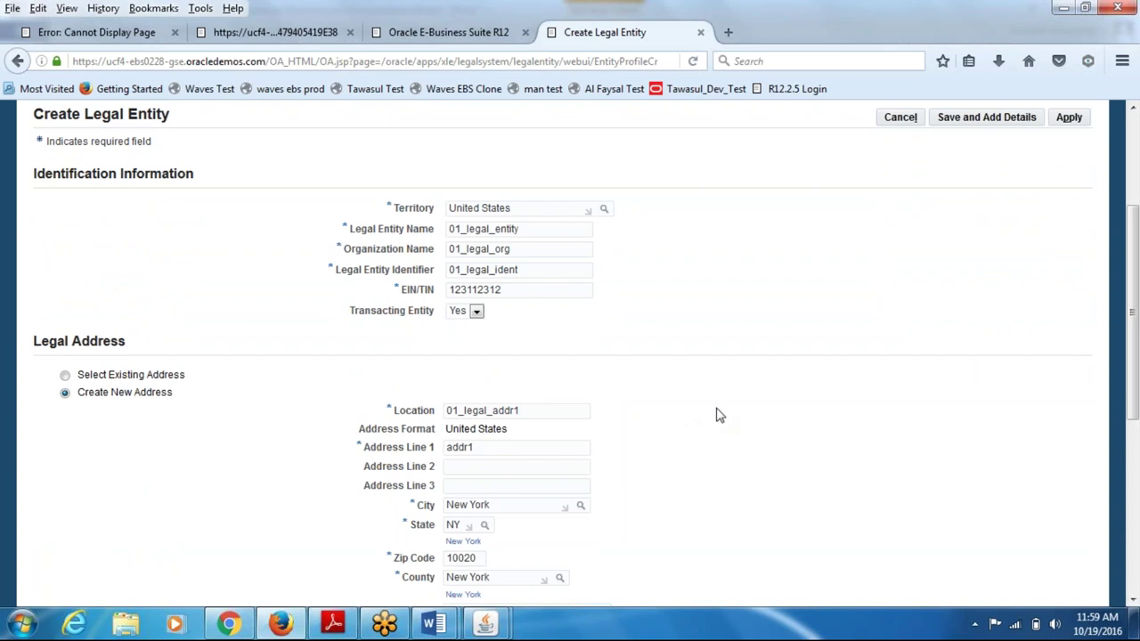
- Create the corrected legal entity 01_legal_entity and return to the Accounting Setups page
{"action": "left_click", "coordinate": [1066, 119]}
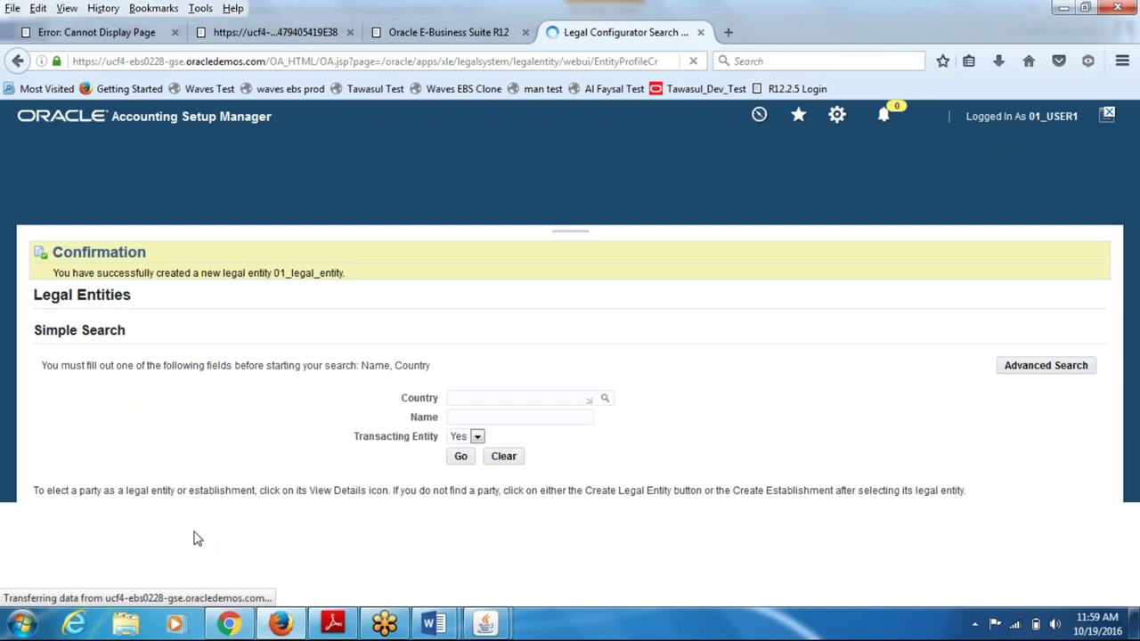
{"action": "left_click_drag", "start_coordinate": [68, 278], "coordinate": [349, 276]}
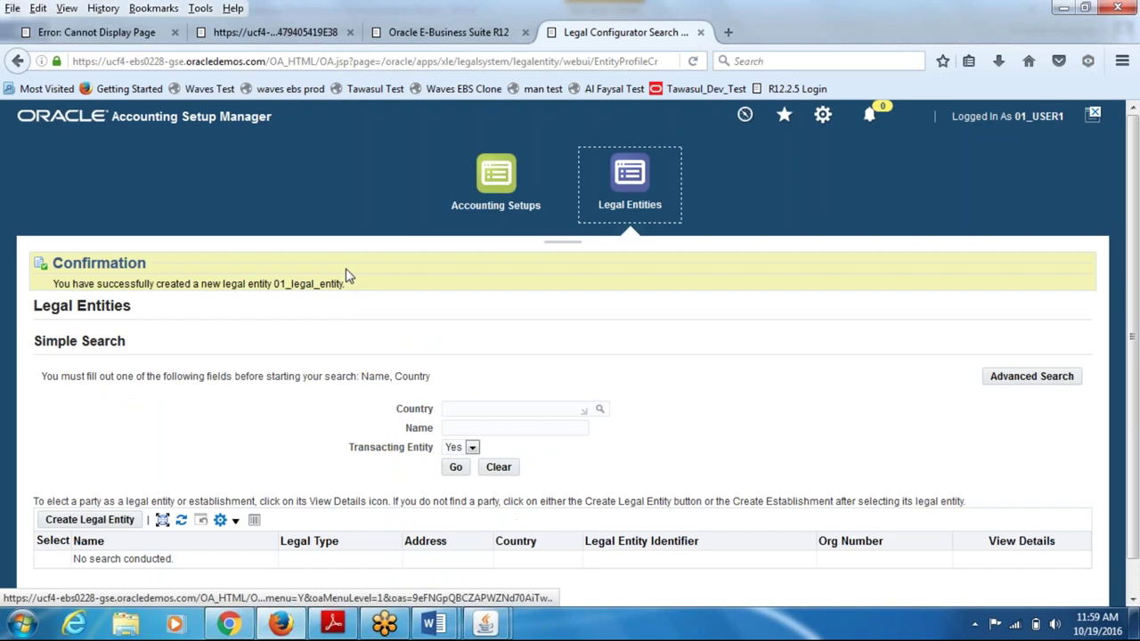
{"action": "left_click", "coordinate": [496, 178]}
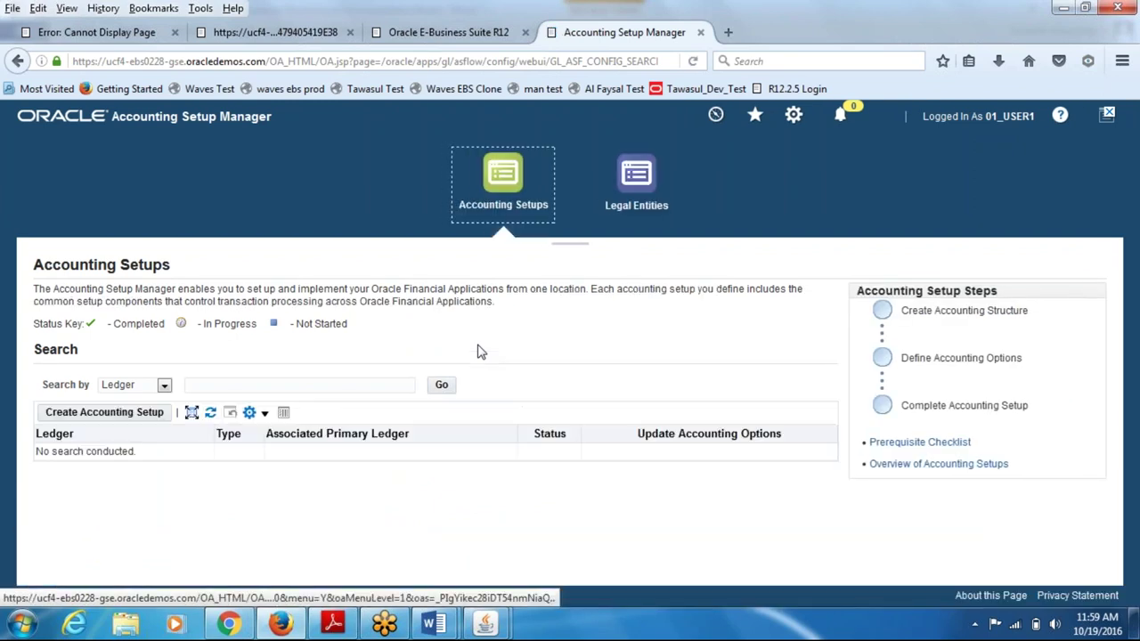
- Start a new accounting setup and skip Assign Legal Entities without adding any entity
{"action": "left_click", "coordinate": [106, 416]}
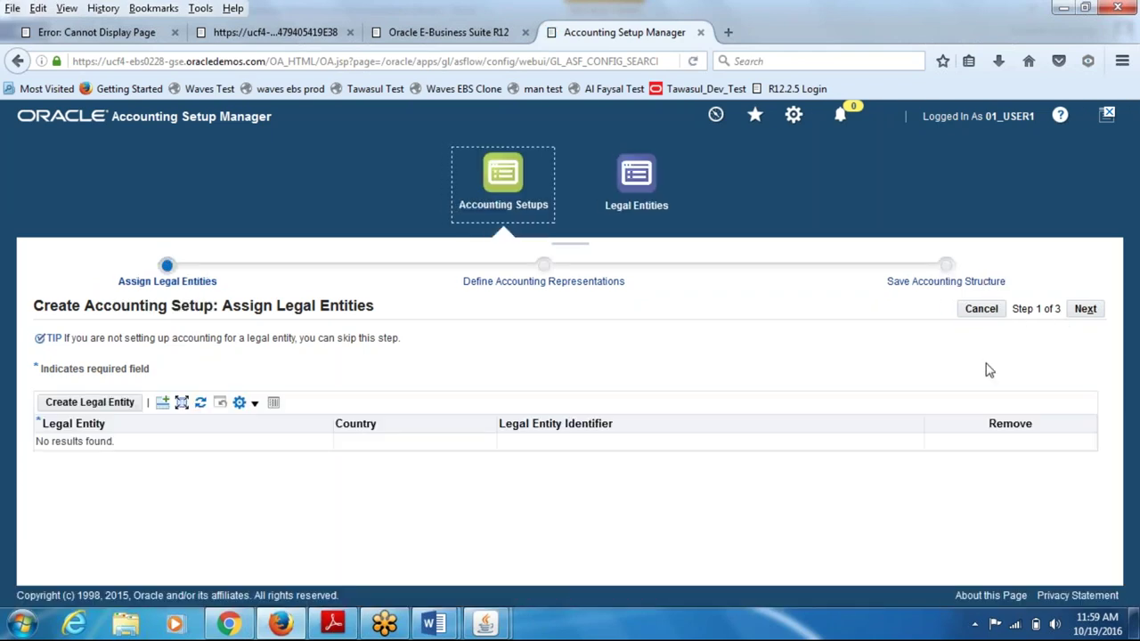
{"action": "left_click", "coordinate": [1088, 309]}
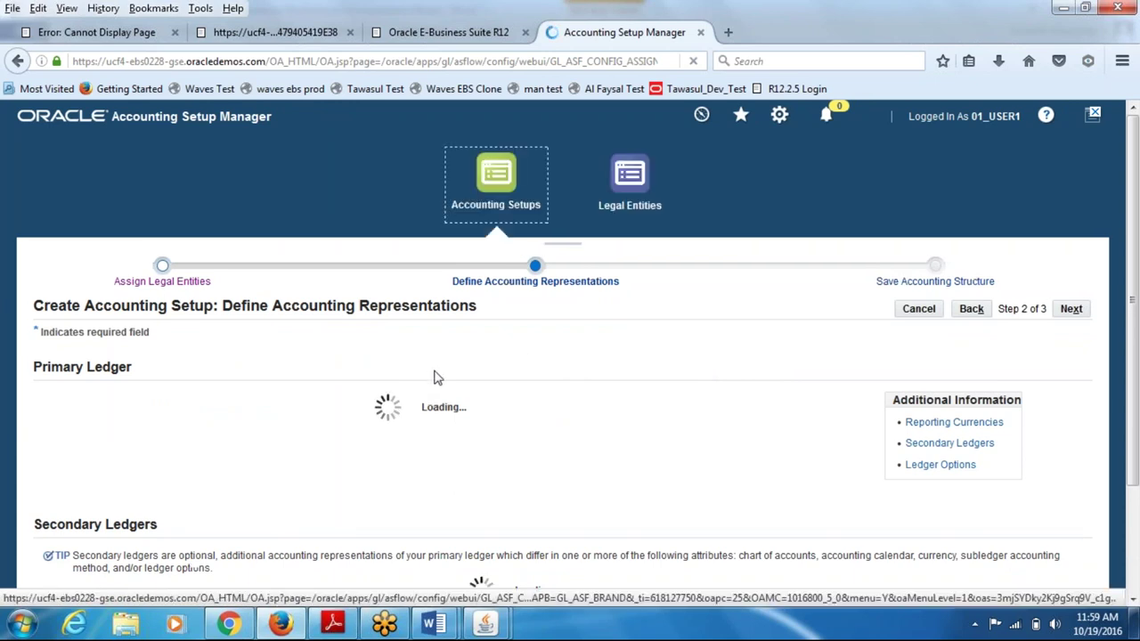
- Name the primary ledger 01_ledger and select Operations Accounting Flex as its chart of accounts
{"action": "left_click", "coordinate": [173, 445]}
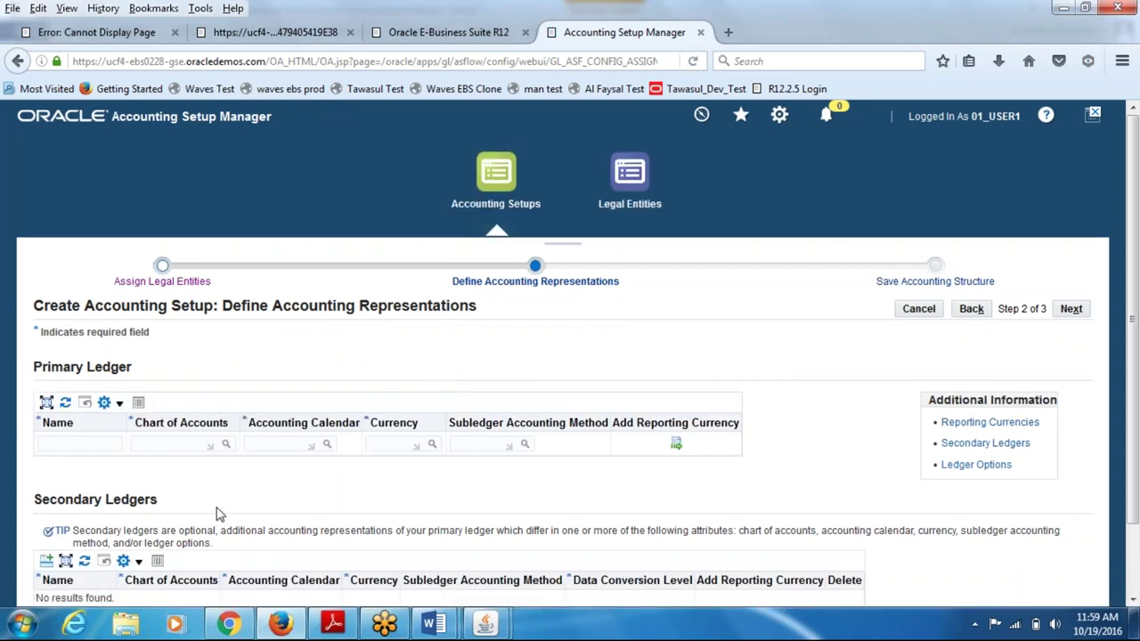
{"action": "left_click", "coordinate": [65, 445]}
{"action": "type", "text": "-1+ledger"}
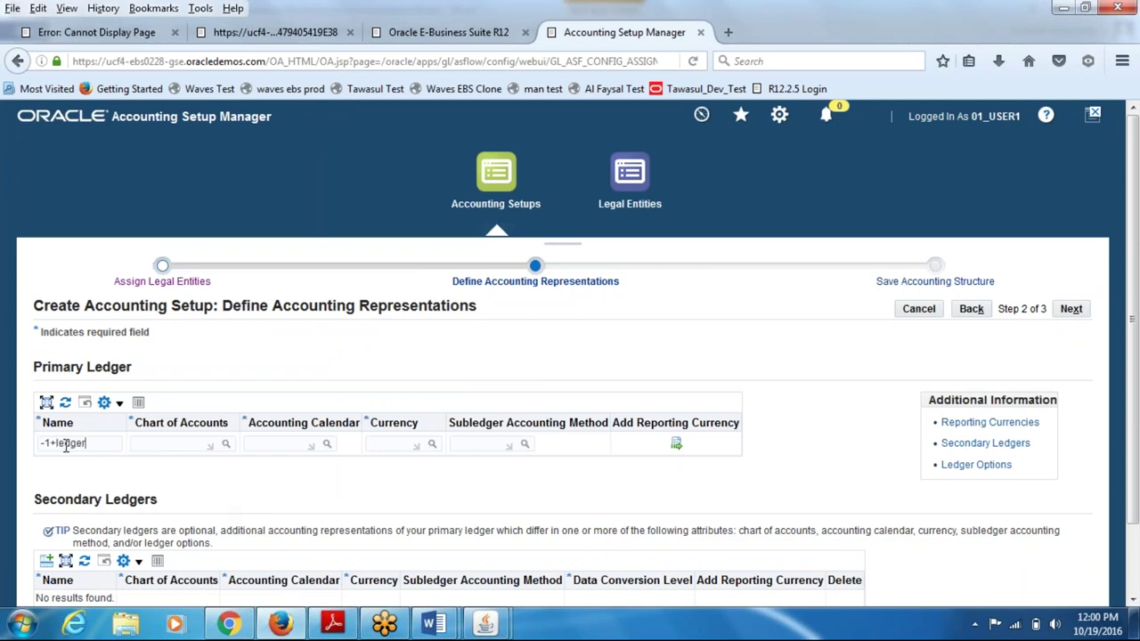
{"action": "key", "text": "ctrl+a"}
{"action": "key", "text": "BackSpace"}
{"action": "left_click", "coordinate": [154, 440]}
{"action": "type", "text": "op"}
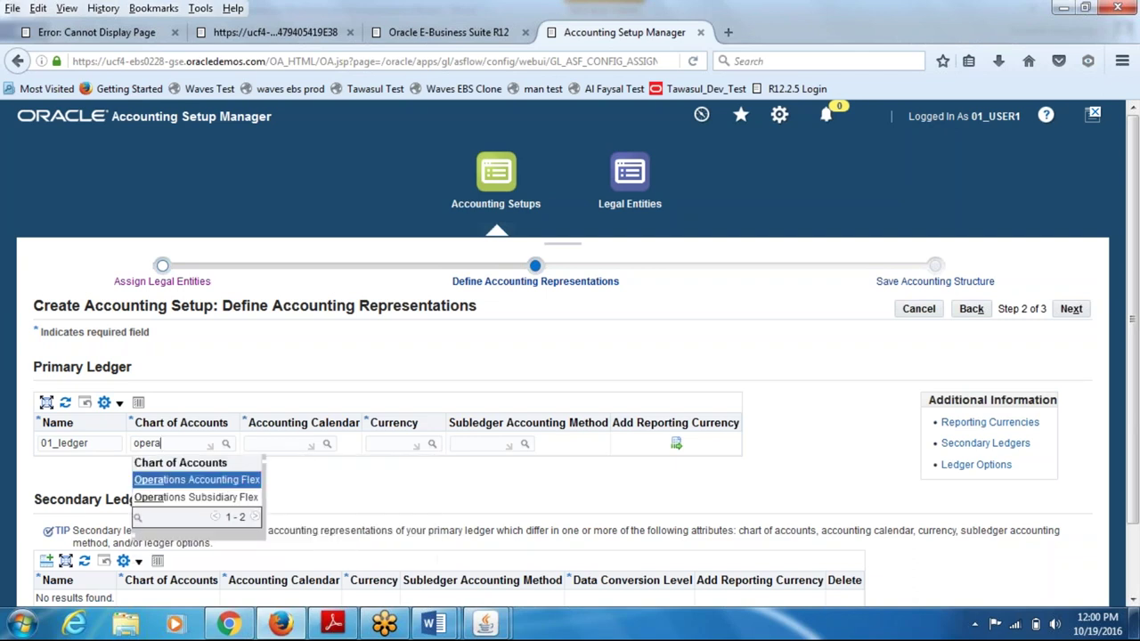
{"action": "left_click", "coordinate": [173, 482]}
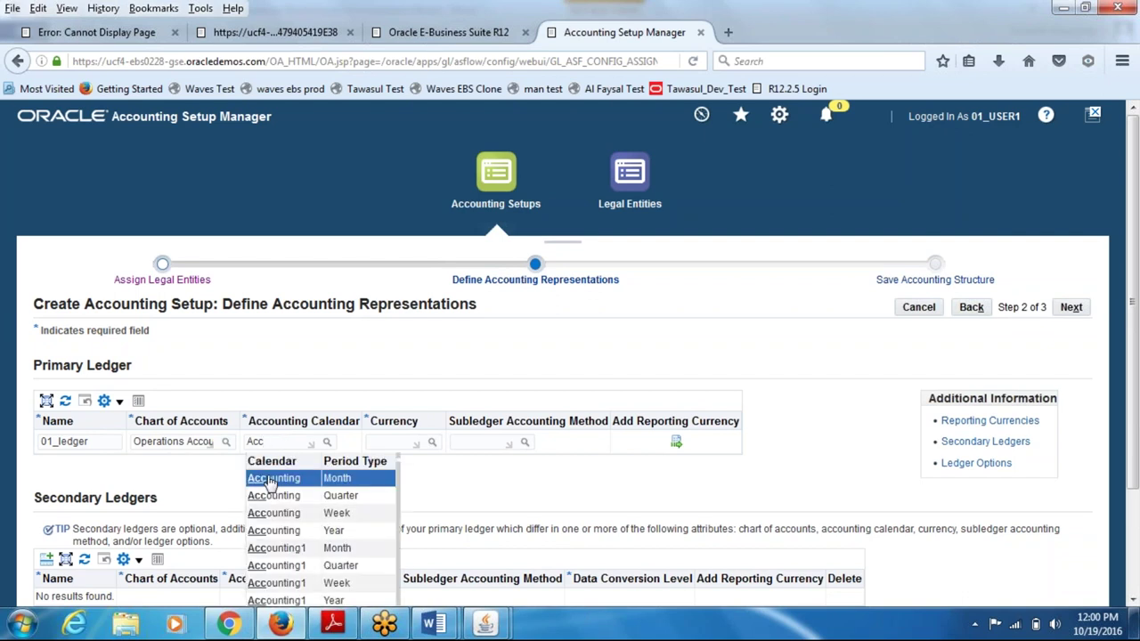
- Give the ledger the Accounting calendar, USD currency and Accrual with Encumbrance Accounting Italy method, then continue
{"action": "left_click", "coordinate": [278, 478]}
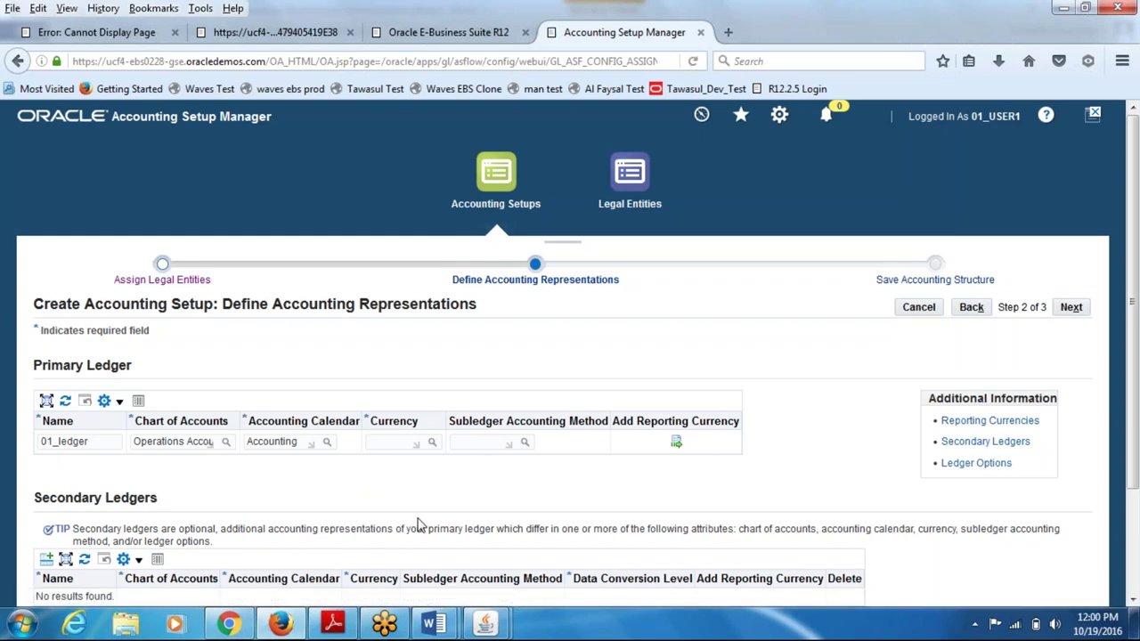
{"action": "type", "text": "SD"}
{"action": "left_click", "coordinate": [473, 441]}
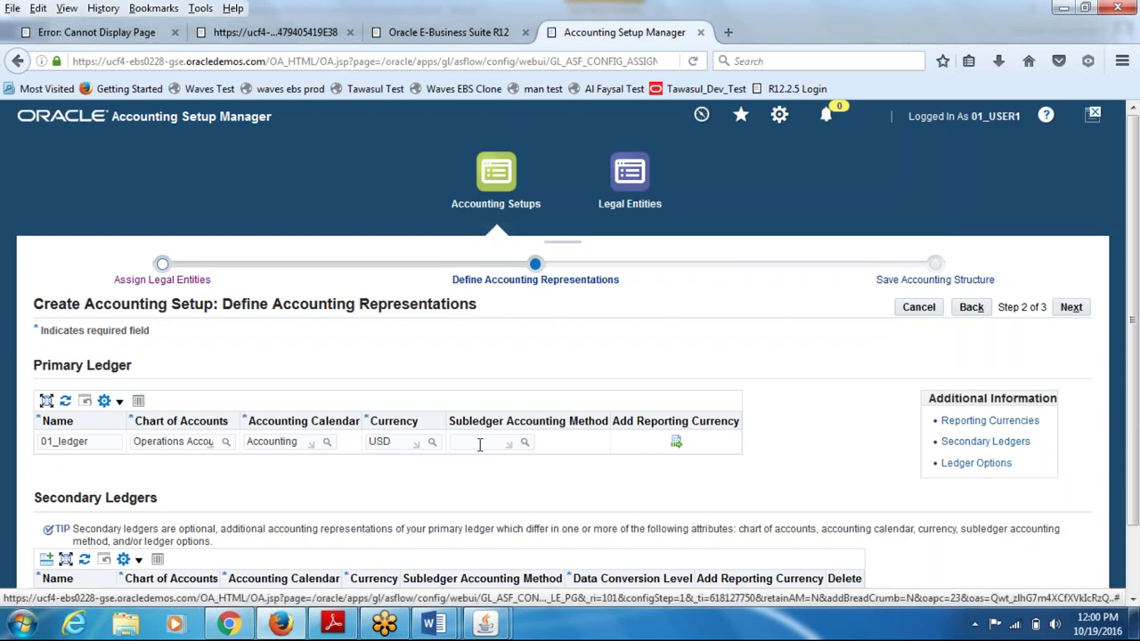
{"action": "left_click", "coordinate": [479, 445]}
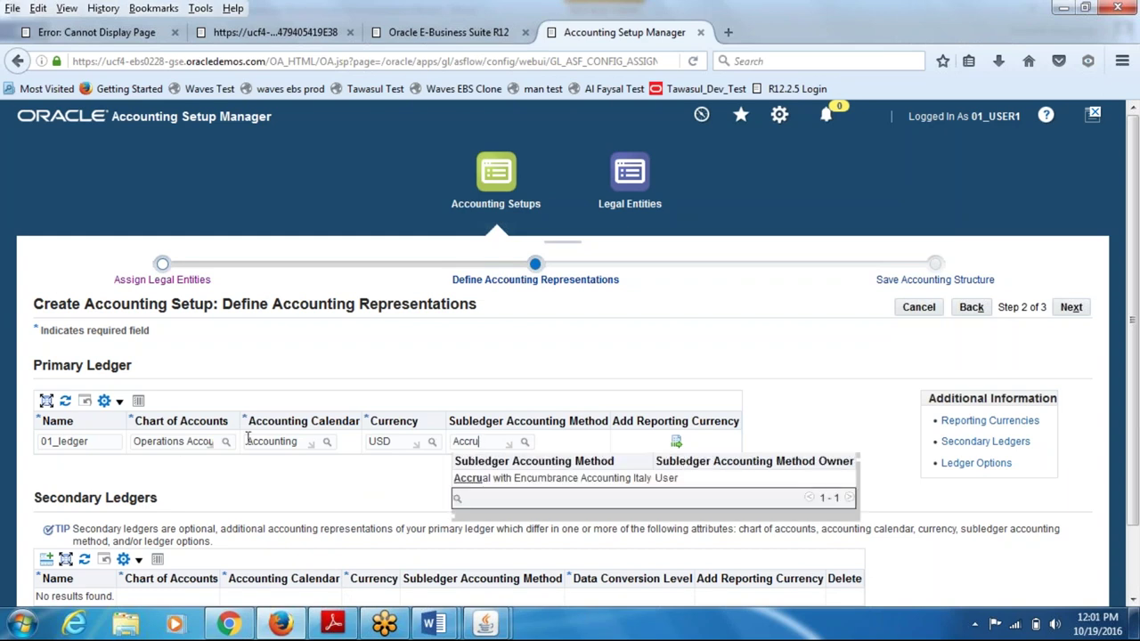
{"action": "left_click", "coordinate": [485, 485]}
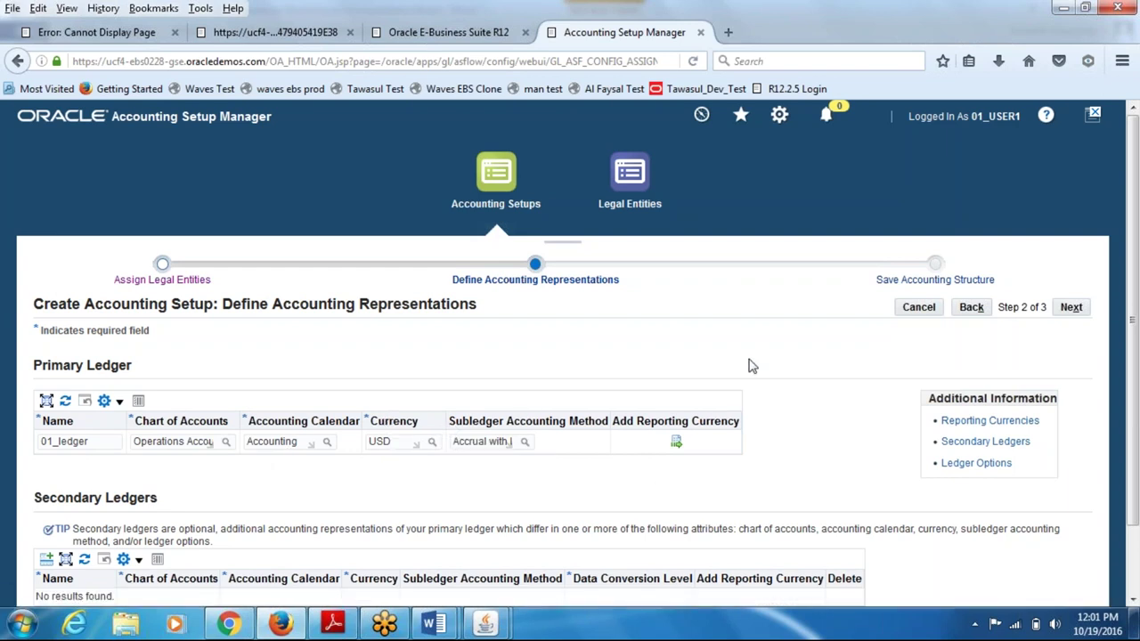
{"action": "left_click", "coordinate": [1069, 307]}
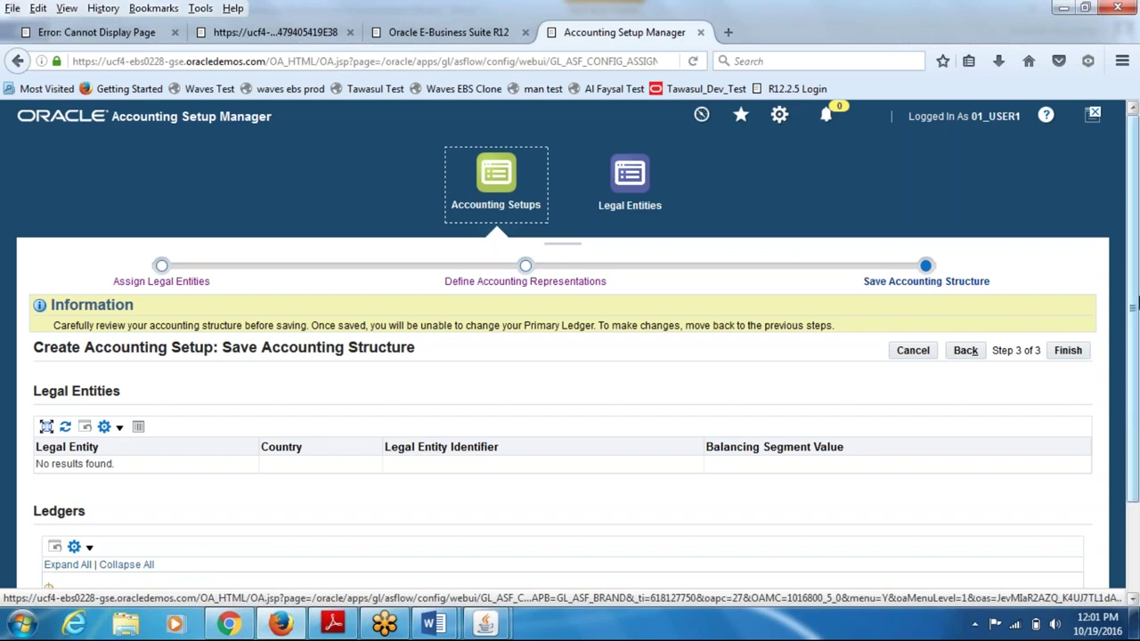
- Finish saving the 01_ledger accounting structure and go back to the Accounting Setups list
{"action": "left_click", "coordinate": [1067, 351]}
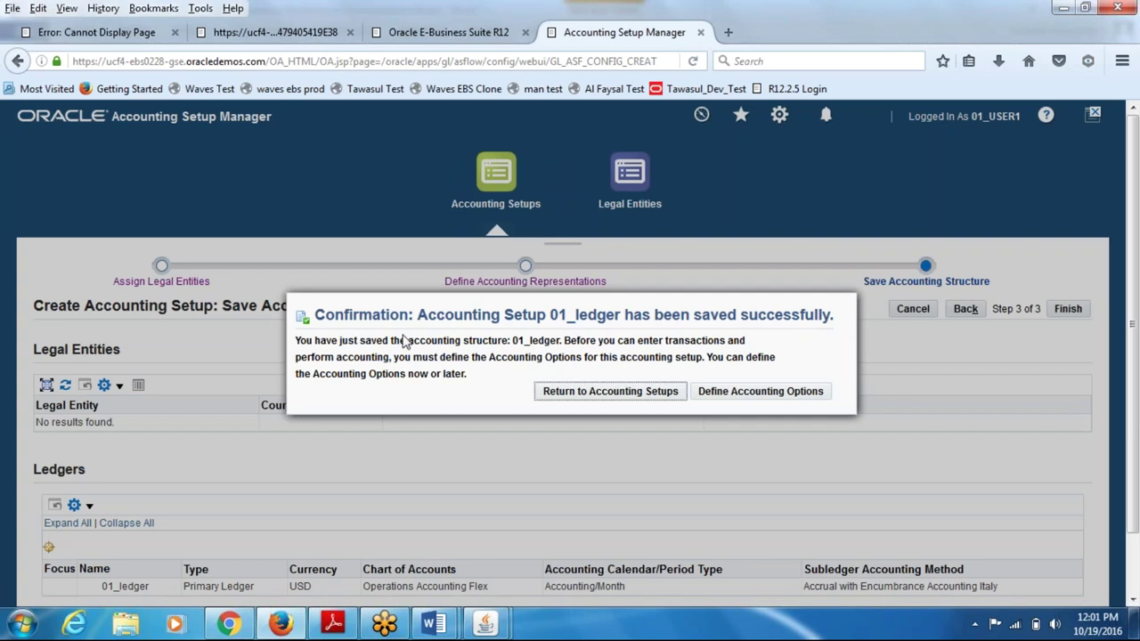
{"action": "left_click", "coordinate": [610, 391]}
{"action": "left_click_drag", "start_coordinate": [393, 341], "coordinate": [406, 374]}
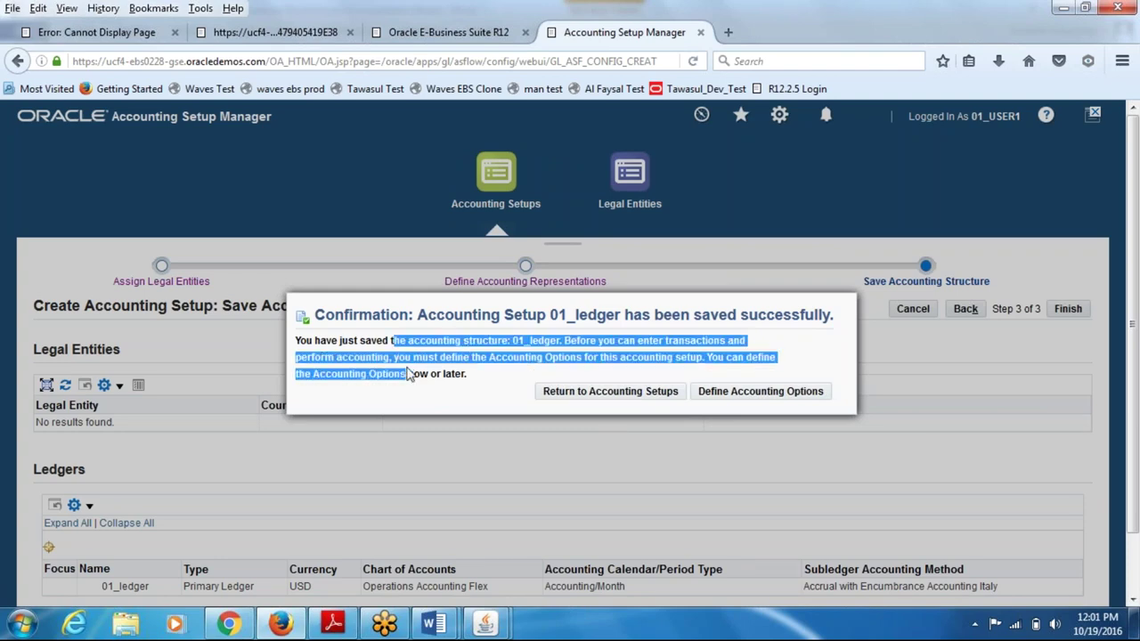
{"action": "left_click", "coordinate": [585, 393]}
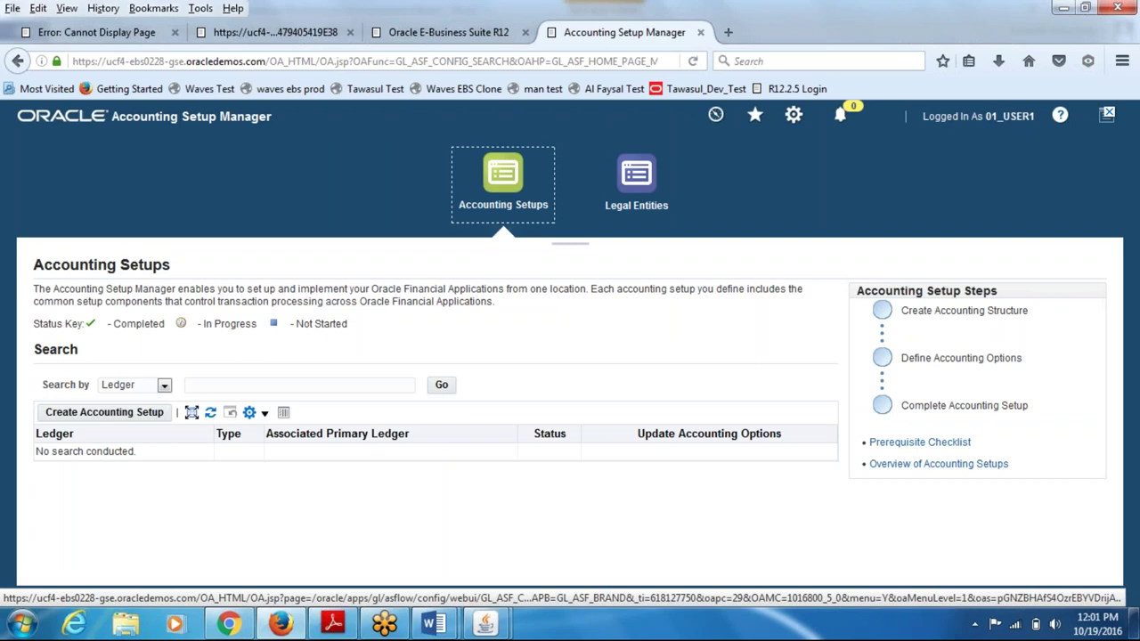
- Search ledgers for 01 and open 01_ledger's accounting options down to the Primary Ledger steps
{"action": "left_click", "coordinate": [233, 388]}
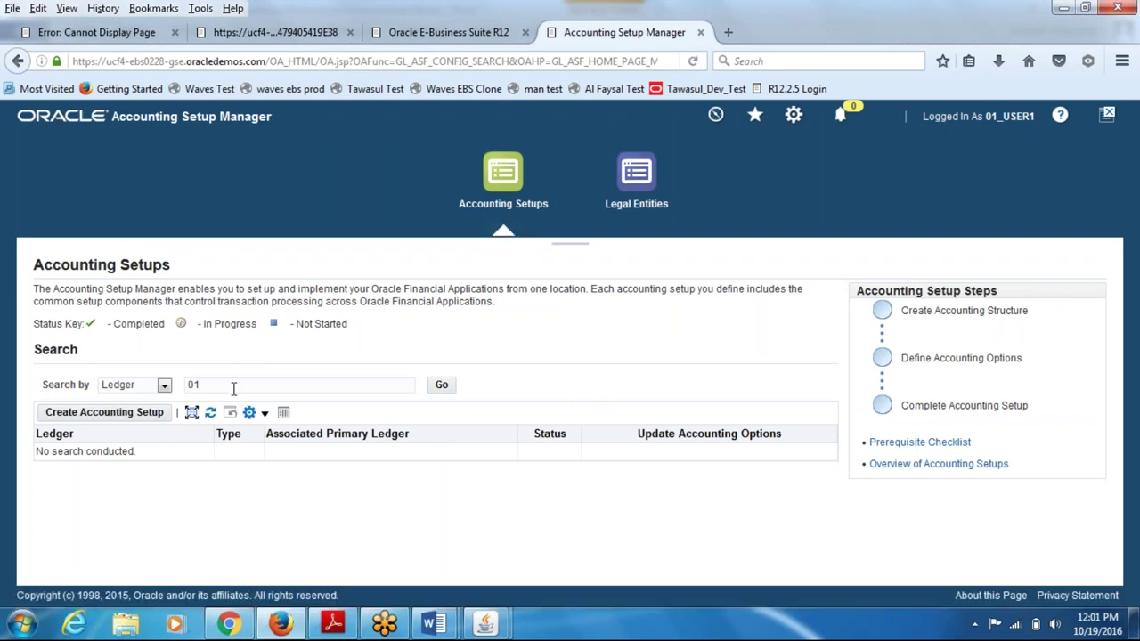
{"action": "left_click", "coordinate": [441, 384]}
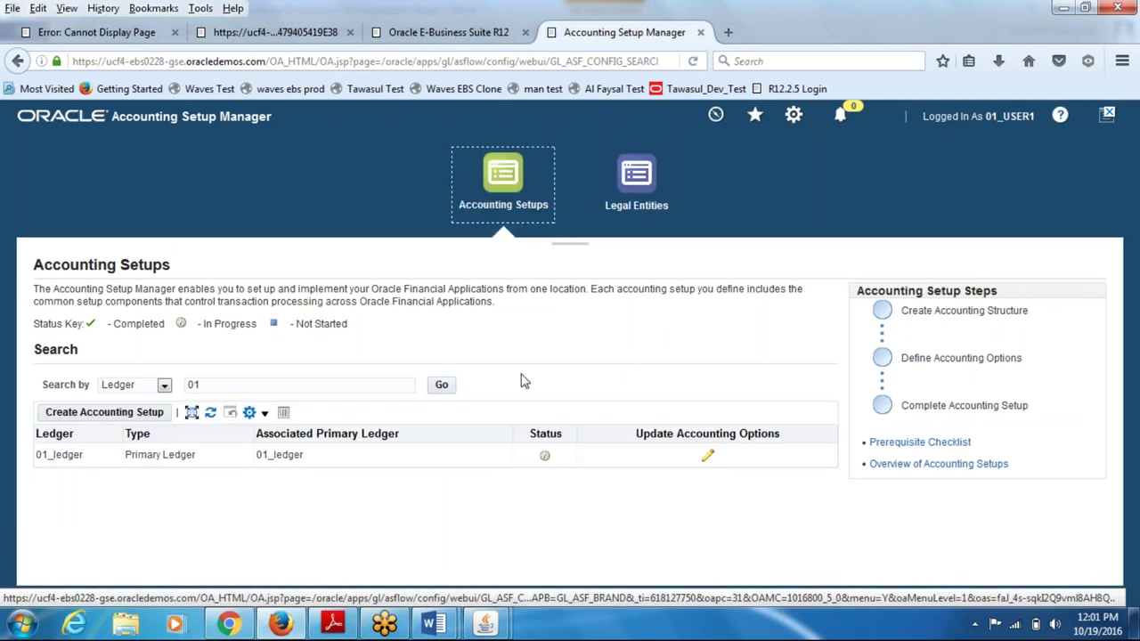
{"action": "left_click", "coordinate": [709, 458]}
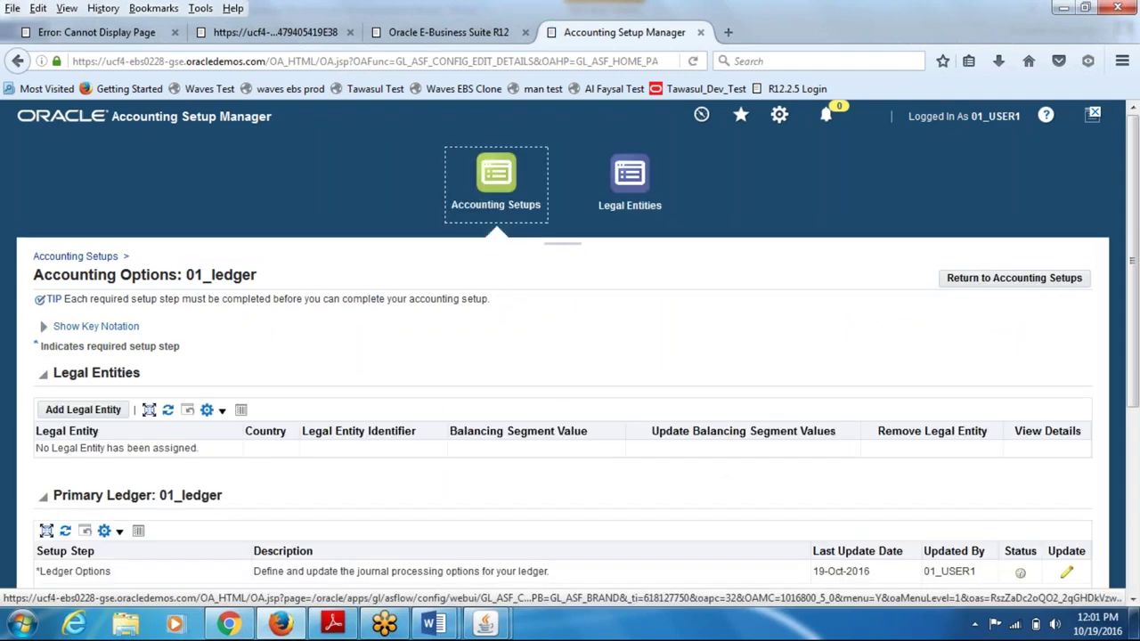
{"action": "scroll", "coordinate": [695, 463], "scroll_direction": "down", "scroll_amount": 5}
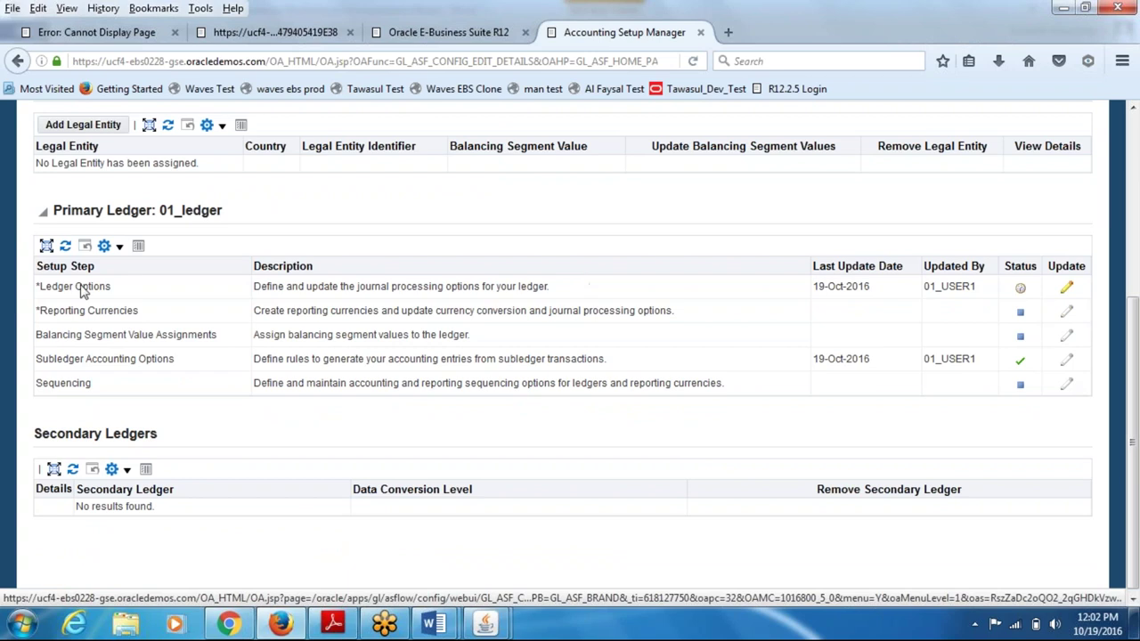
- Change 01_ledger's First Ever Opened Period from Dec-95 to Jan-16 and continue to Ledger Options
{"action": "left_click", "coordinate": [1067, 288]}
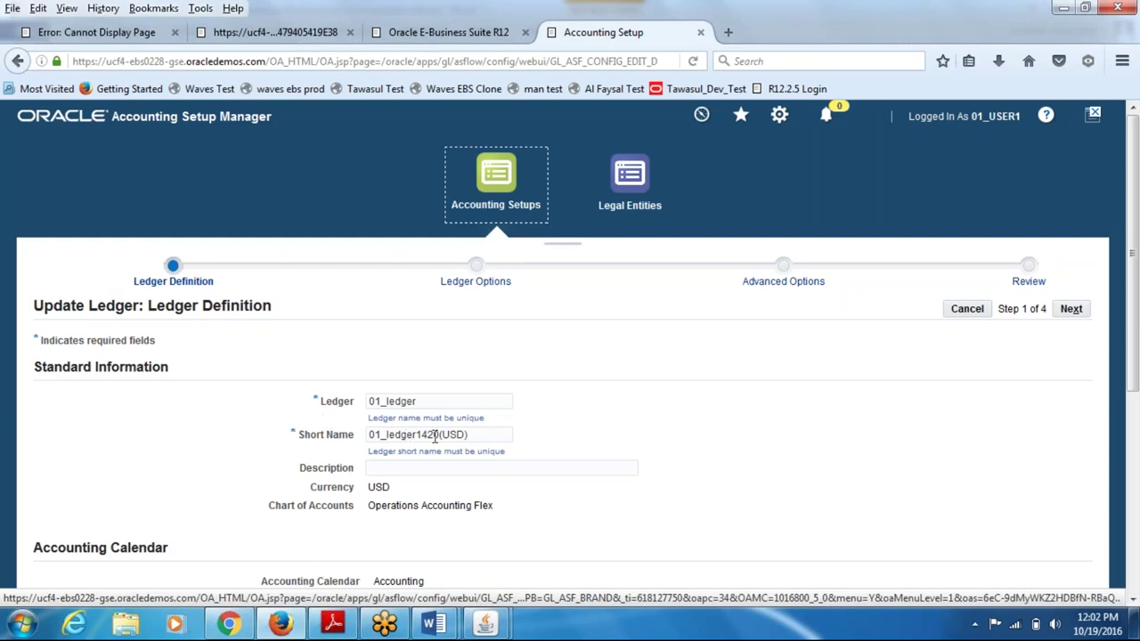
{"action": "scroll", "coordinate": [1121, 372], "scroll_direction": "down", "scroll_amount": 3}
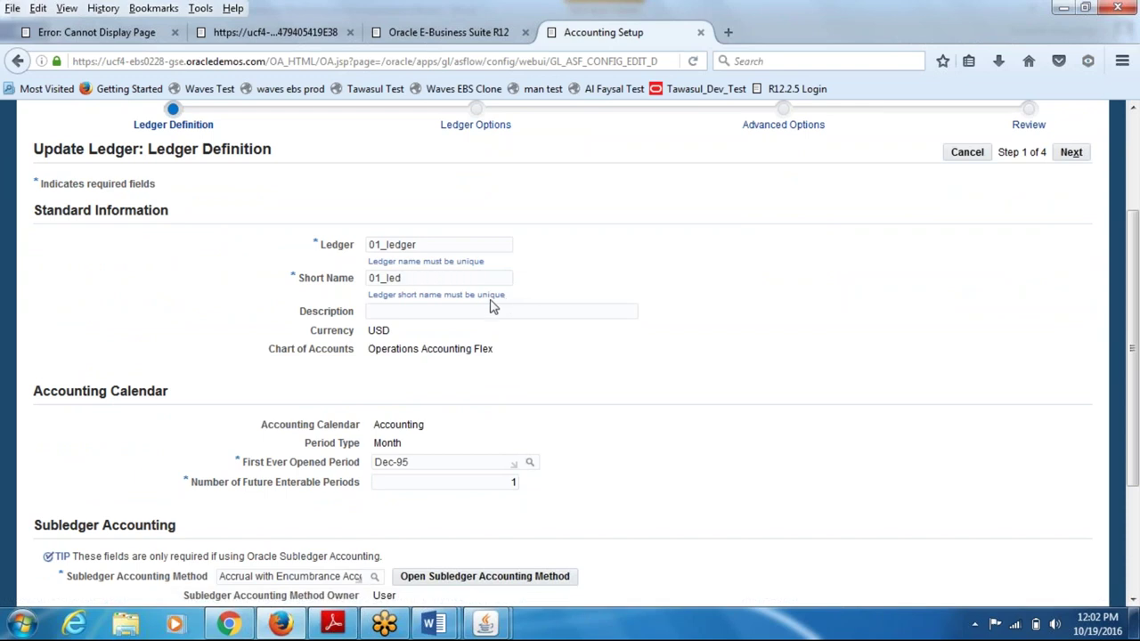
{"action": "left_click", "coordinate": [430, 462]}
{"action": "left_click_drag", "start_coordinate": [430, 462], "coordinate": [361, 482]}
{"action": "type", "text": "jan-16"}
{"action": "key", "text": "Tab"}
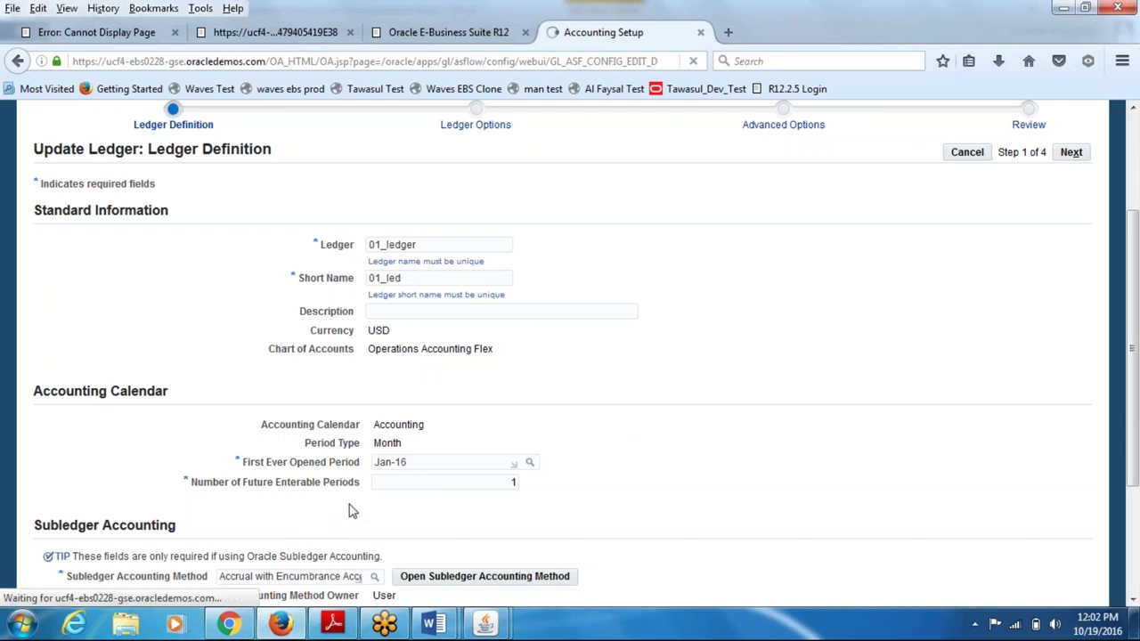
{"action": "left_click_drag", "start_coordinate": [1129, 411], "coordinate": [1129, 488]}
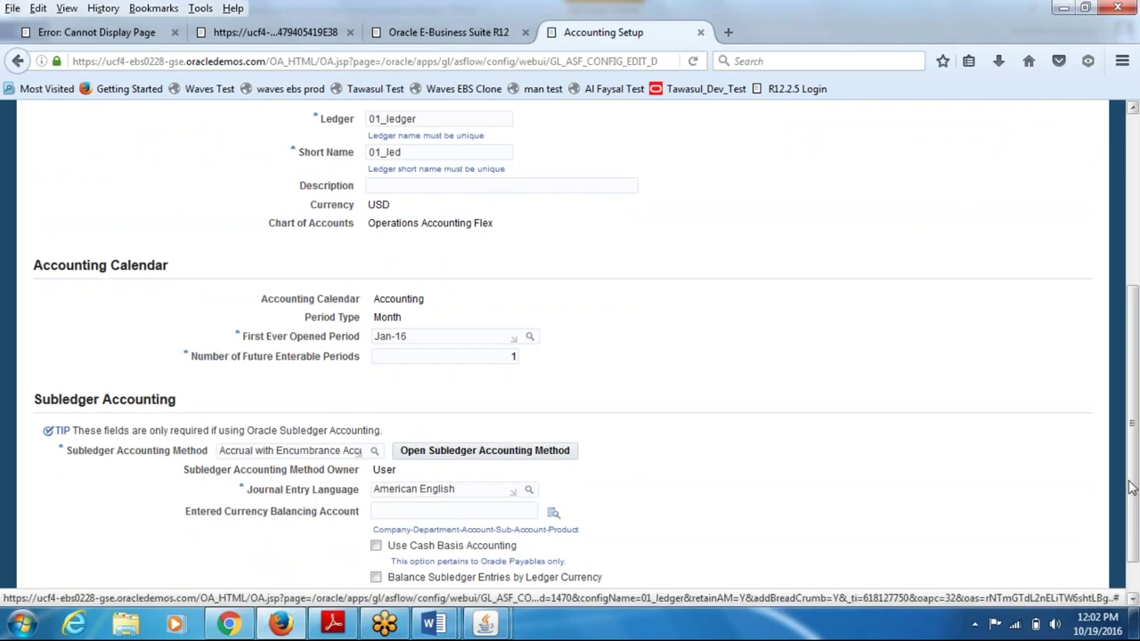
{"action": "left_click_drag", "start_coordinate": [1131, 488], "coordinate": [1135, 329]}
{"action": "left_click", "coordinate": [1071, 276]}
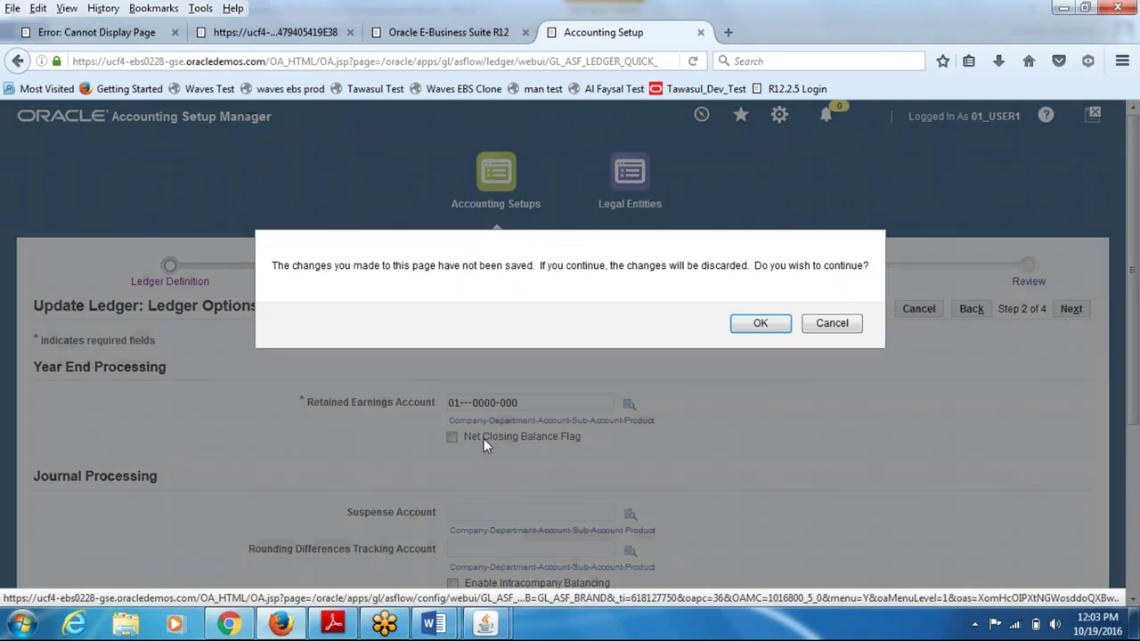
- Discard the unsaved changes, search ledger 01 again and reopen 01_ledger's Ledger Definition for update
{"action": "left_click", "coordinate": [760, 324]}
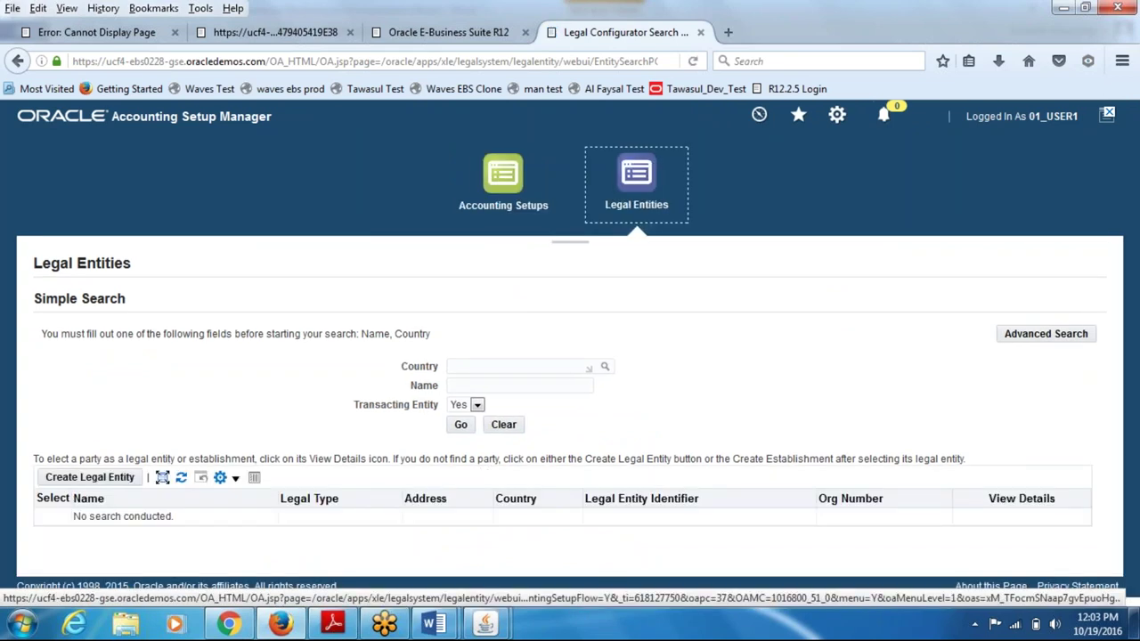
{"action": "left_click", "coordinate": [492, 179]}
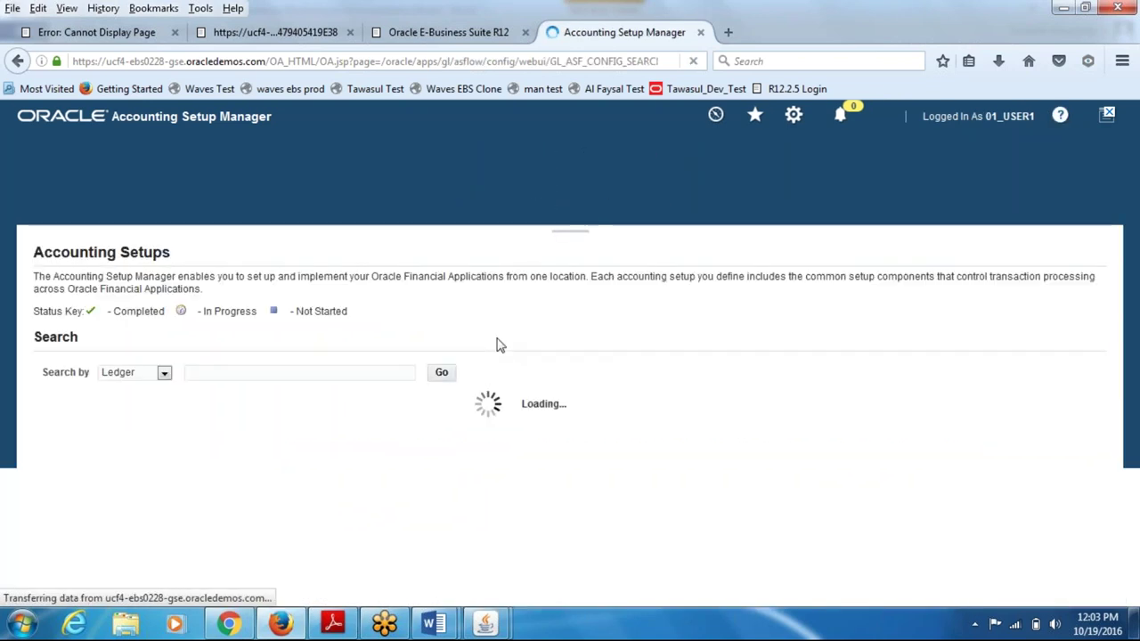
{"action": "left_click", "coordinate": [294, 385]}
{"action": "type", "text": "01"}
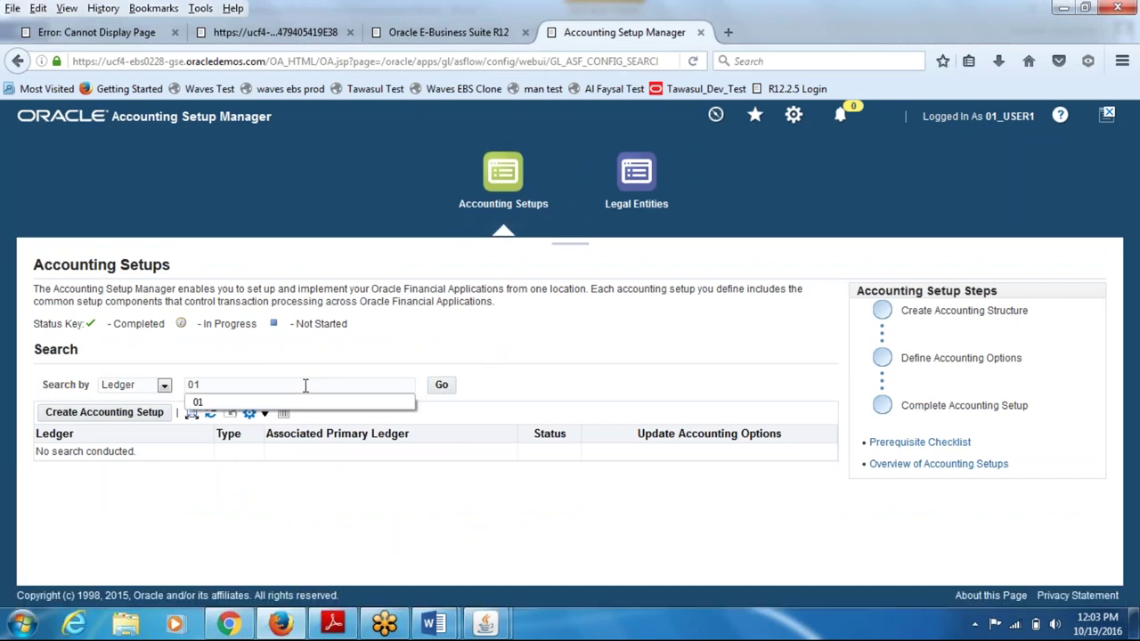
{"action": "left_click", "coordinate": [442, 386]}
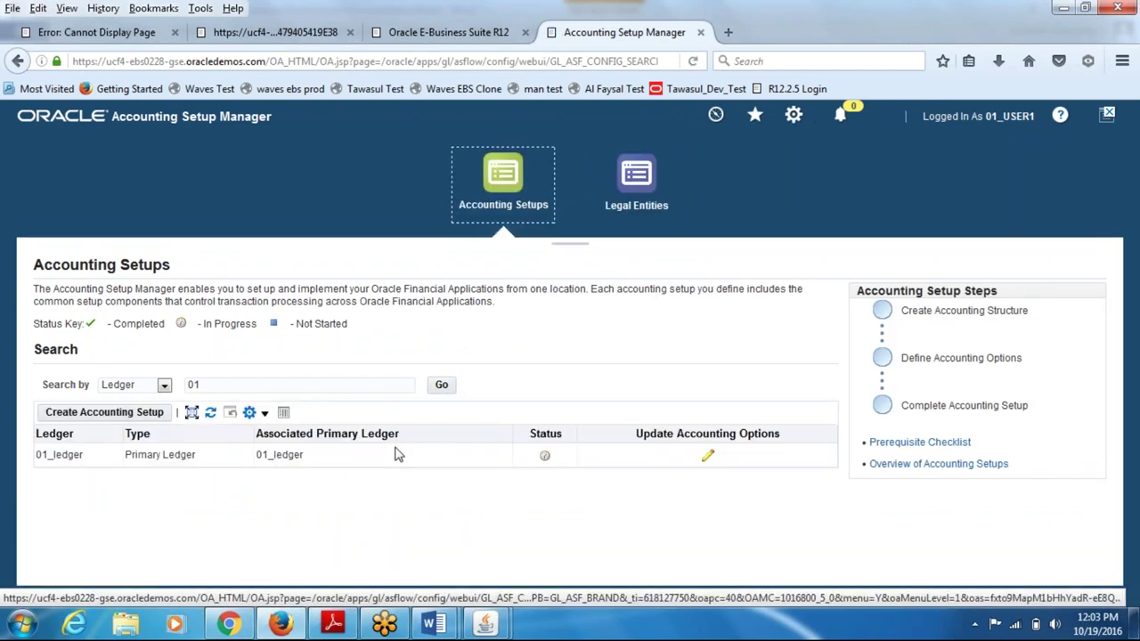
{"action": "left_click", "coordinate": [706, 460]}
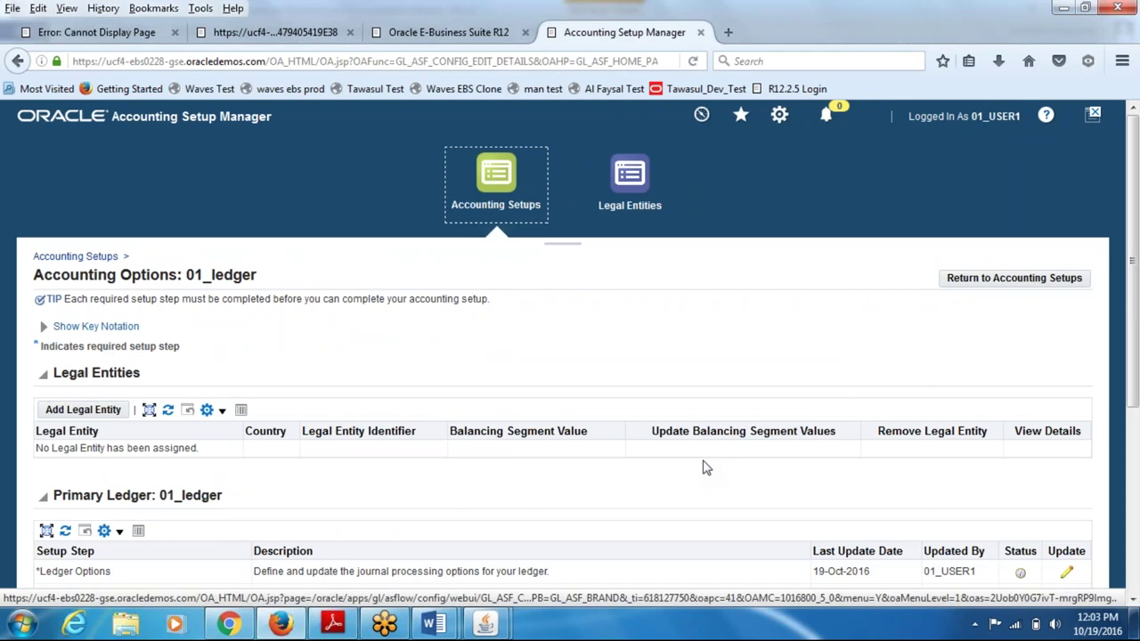
{"action": "scroll", "coordinate": [706, 467], "scroll_direction": "down", "scroll_amount": 5}
{"action": "left_click", "coordinate": [1066, 290]}
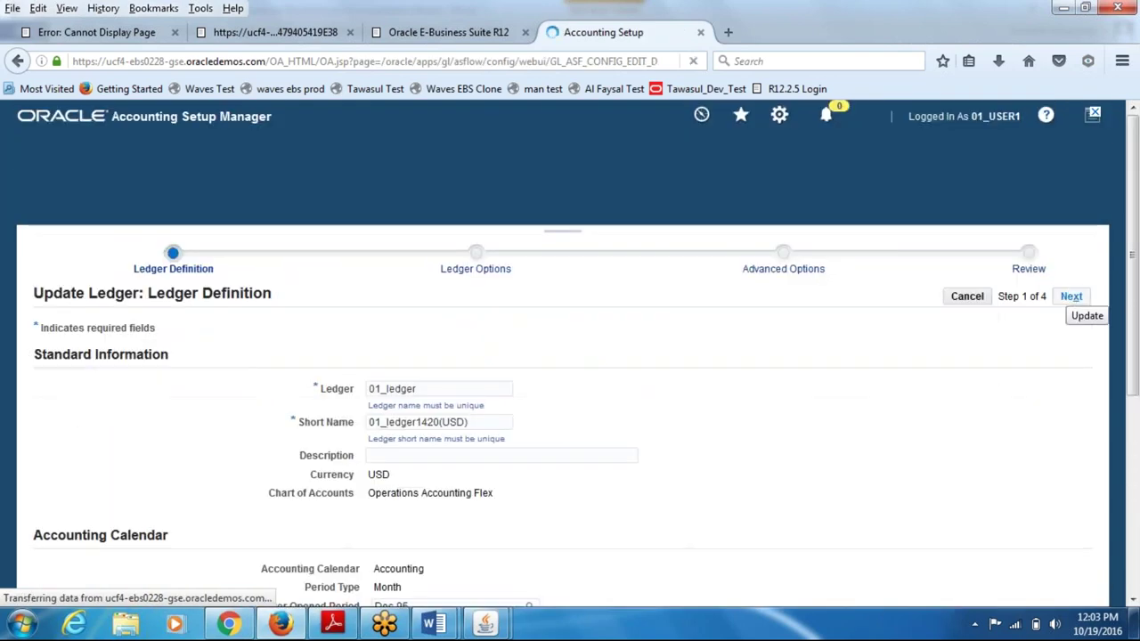
- Set short name 01_led and First Ever Opened Period Jan-16, then proceed to Ledger Options
{"action": "left_click", "coordinate": [463, 429]}
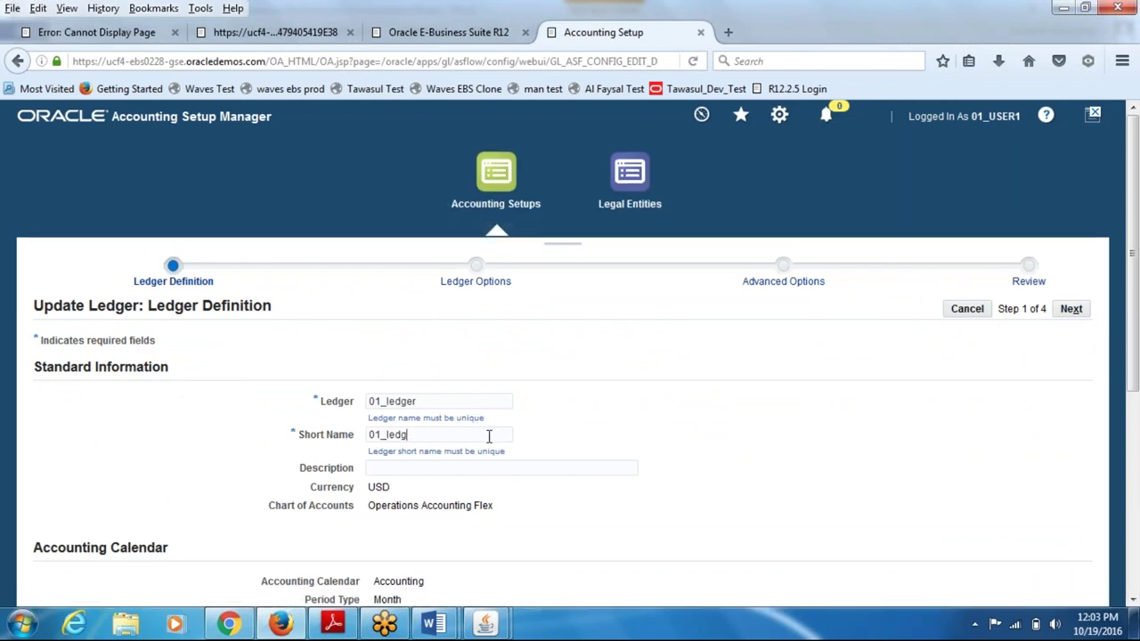
{"action": "key", "text": "Escape"}
{"action": "scroll", "coordinate": [721, 470], "scroll_direction": "down", "scroll_amount": 4}
{"action": "left_click_drag", "start_coordinate": [420, 429], "coordinate": [363, 449]}
{"action": "type", "text": "Jan-16"}
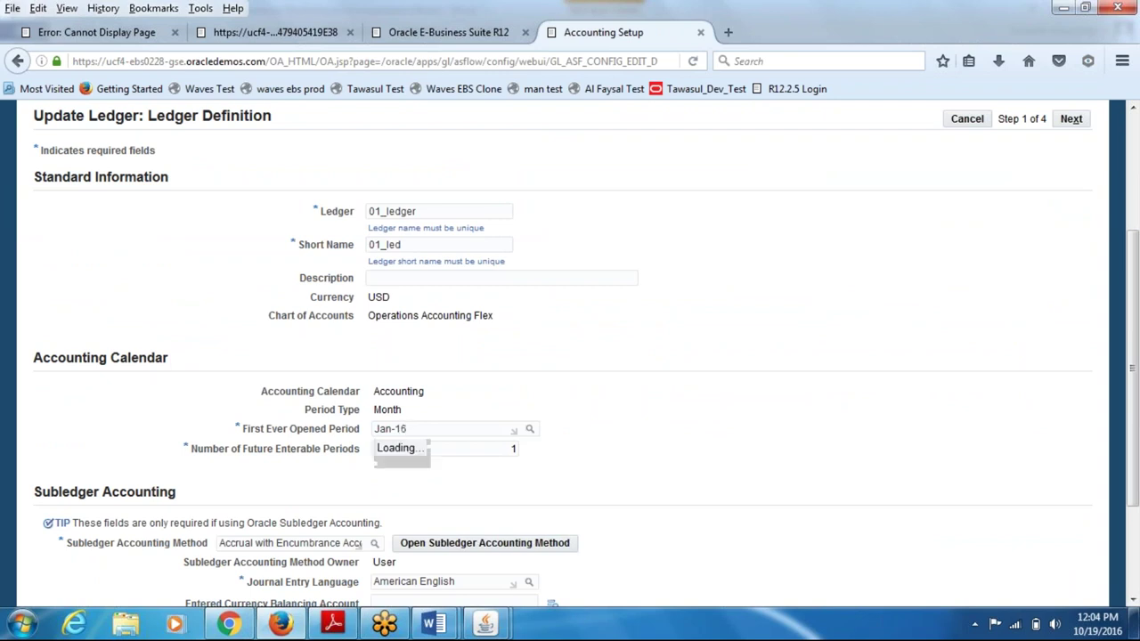
{"action": "left_click", "coordinate": [393, 464]}
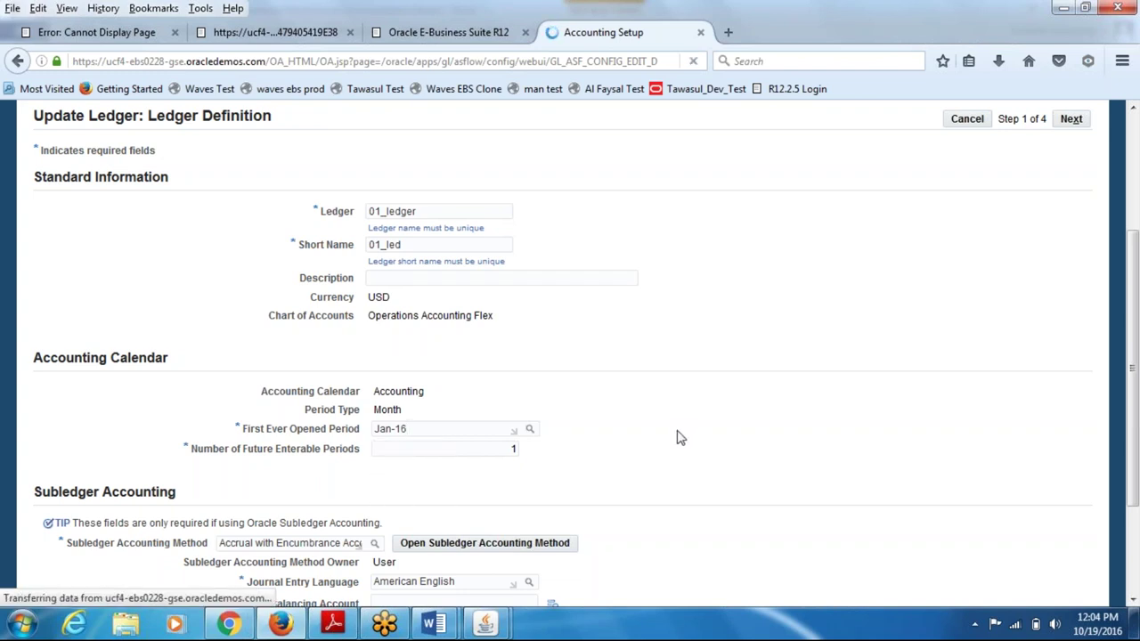
{"action": "left_click", "coordinate": [1069, 306]}
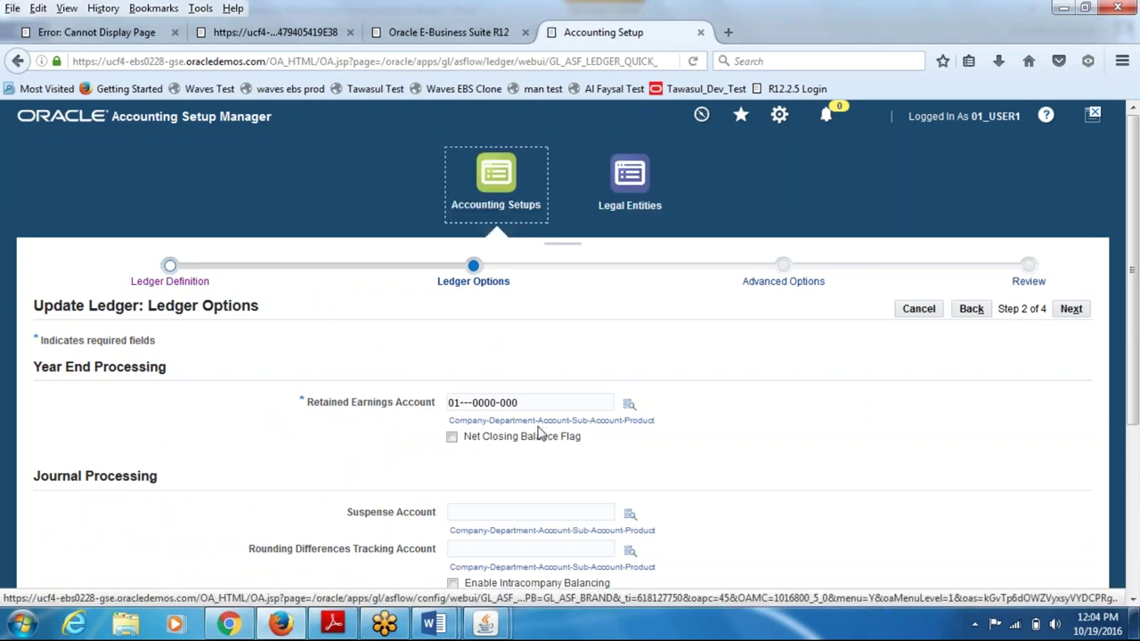
{"action": "left_click", "coordinate": [537, 406]}
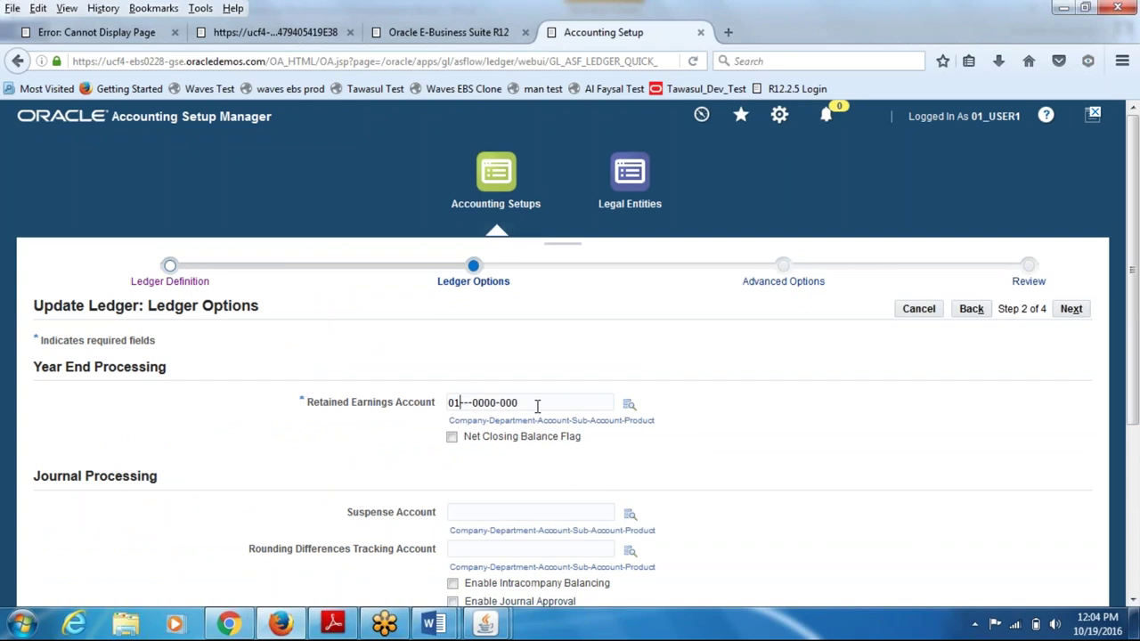
{"action": "type", "text": "000-3310"}
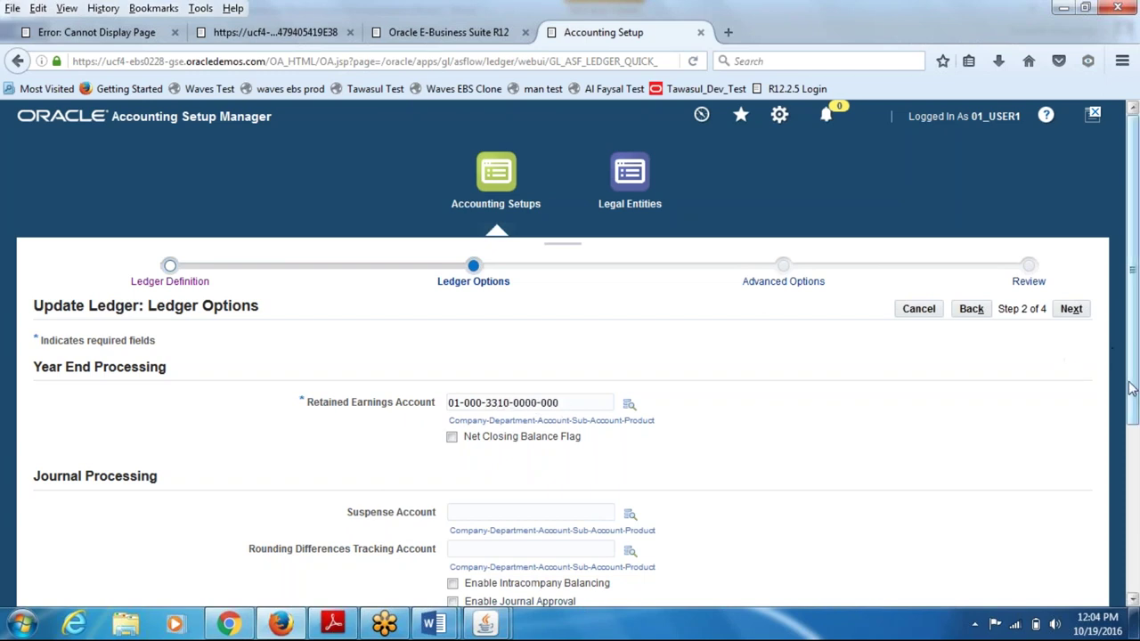
{"action": "scroll", "coordinate": [1129, 425], "scroll_direction": "down", "scroll_amount": 1}
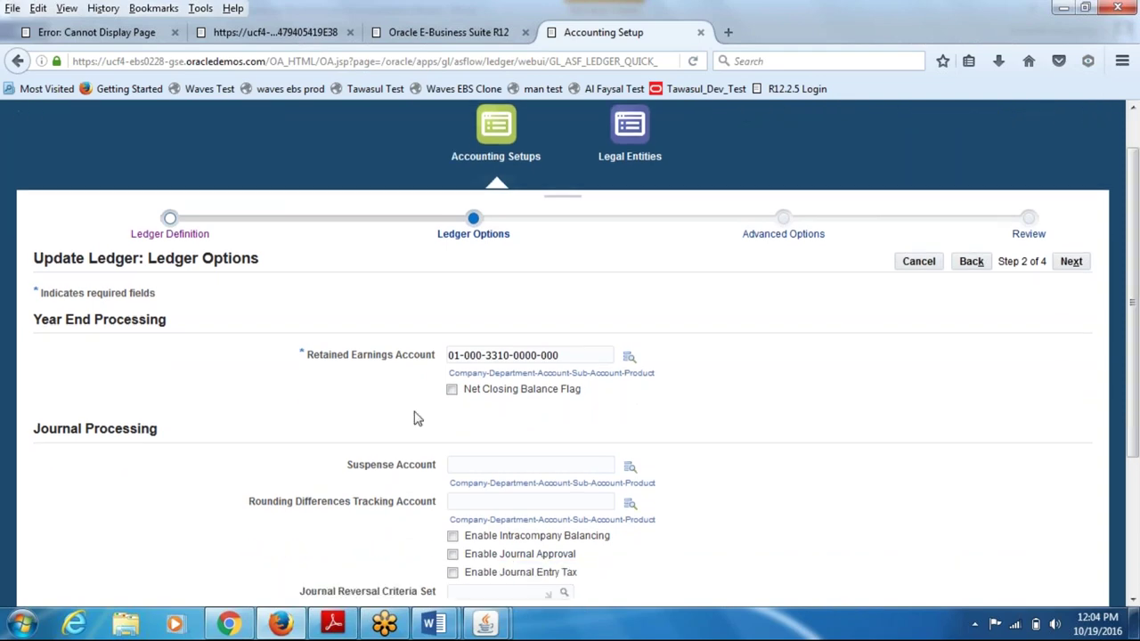
{"action": "left_click_drag", "start_coordinate": [1132, 425], "coordinate": [1136, 557]}
{"action": "scroll", "coordinate": [1135, 548], "scroll_direction": "up", "scroll_amount": 5}
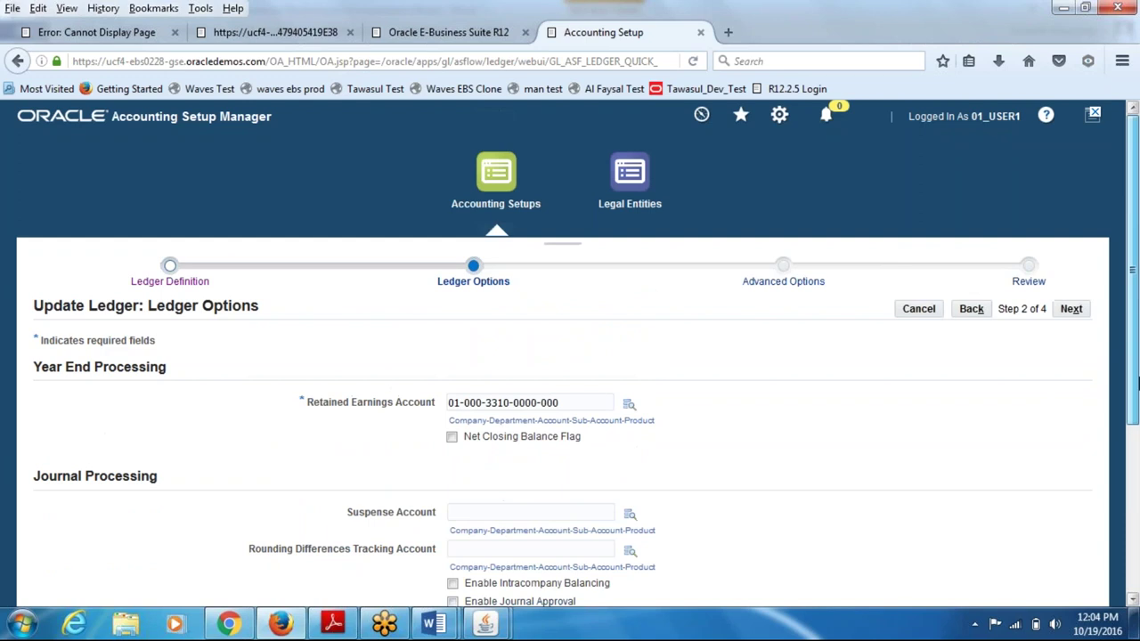
{"action": "left_click", "coordinate": [1070, 309]}
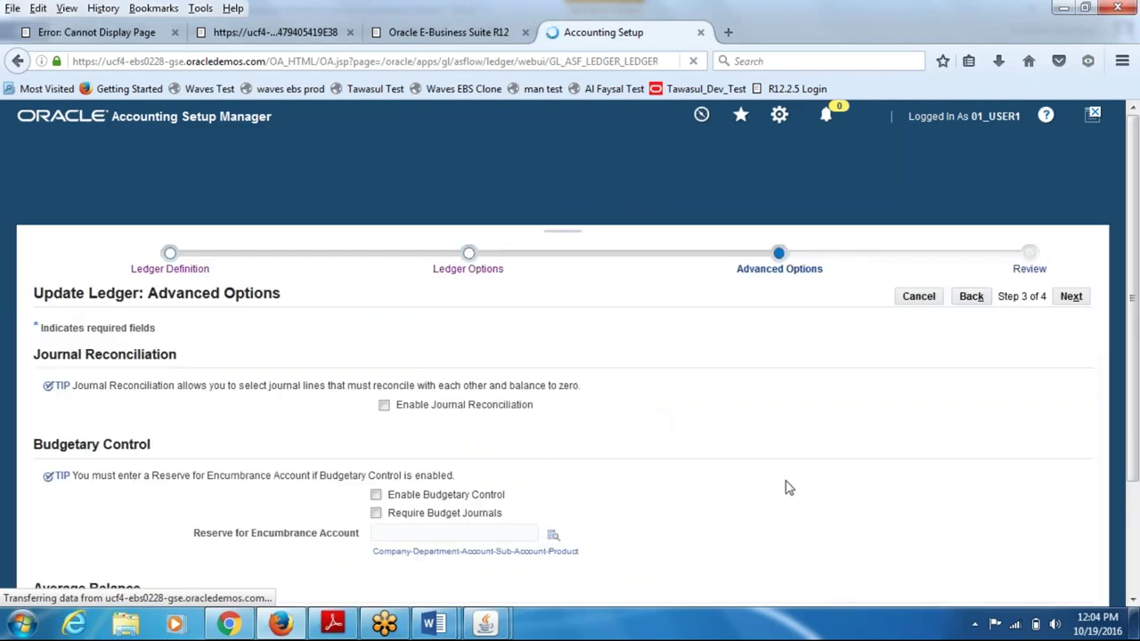
- Pass Advanced Options, finish the 01_ledger update on Review, and open Reporting Currencies setup
{"action": "scroll", "coordinate": [790, 466], "scroll_direction": "down", "scroll_amount": 2}
{"action": "scroll", "coordinate": [891, 436], "scroll_direction": "up", "scroll_amount": 2}
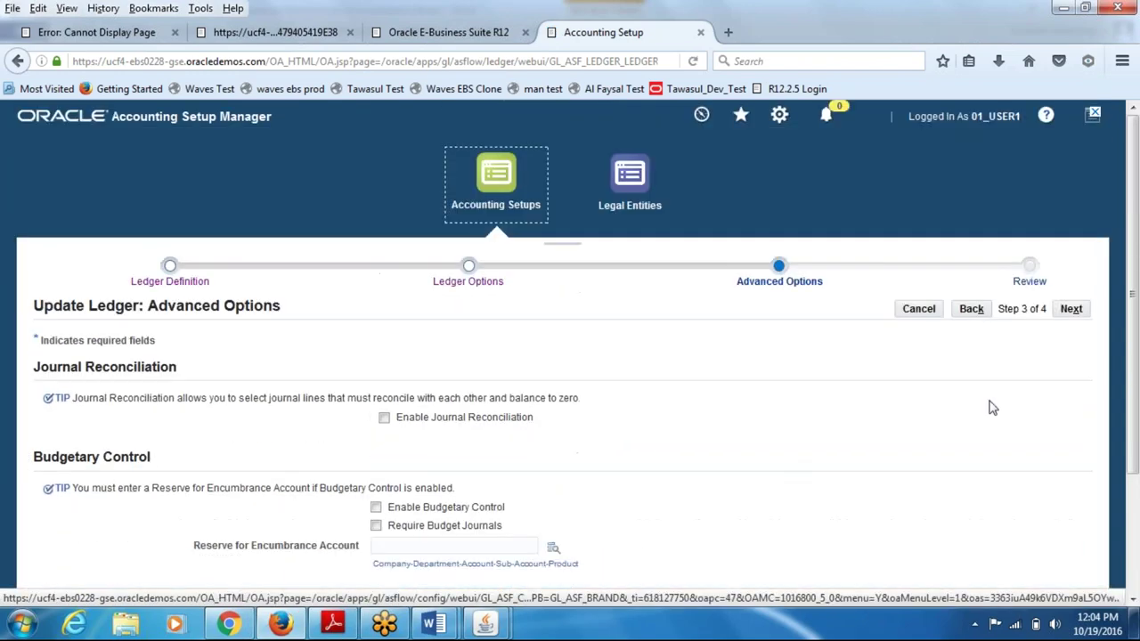
{"action": "left_click", "coordinate": [1072, 309]}
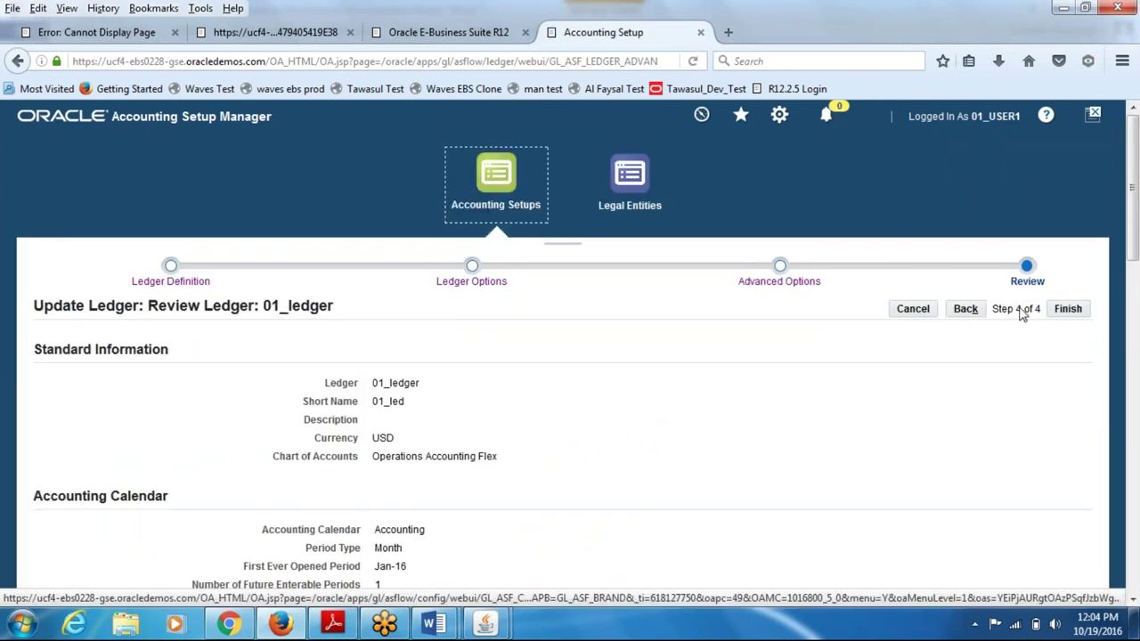
{"action": "left_click", "coordinate": [1067, 309]}
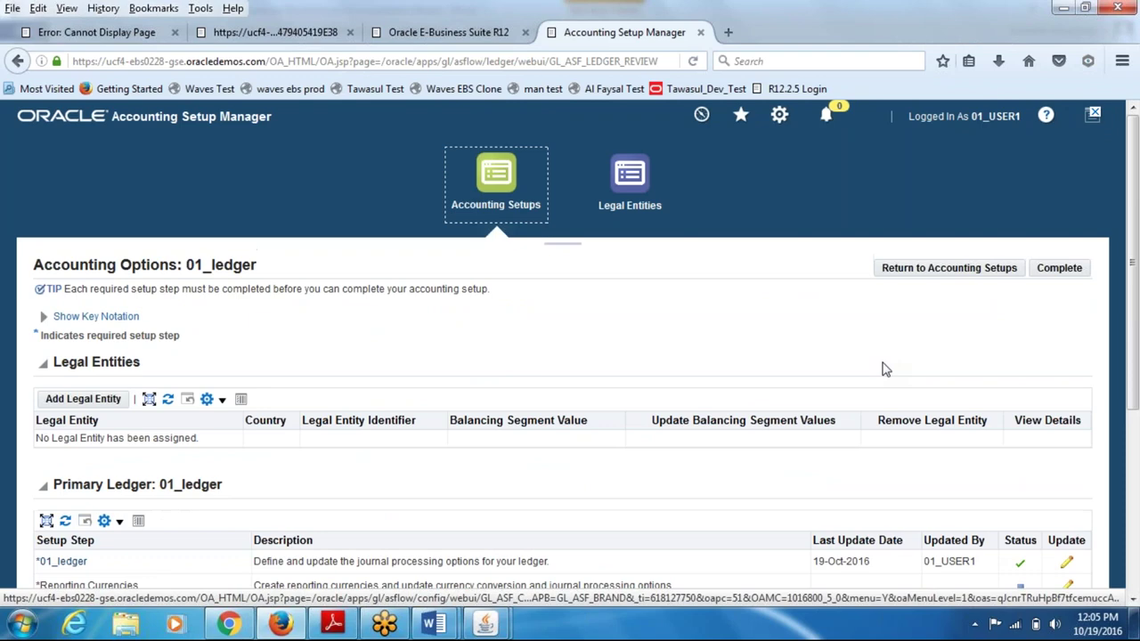
{"action": "scroll", "coordinate": [1083, 361], "scroll_direction": "down", "scroll_amount": 5}
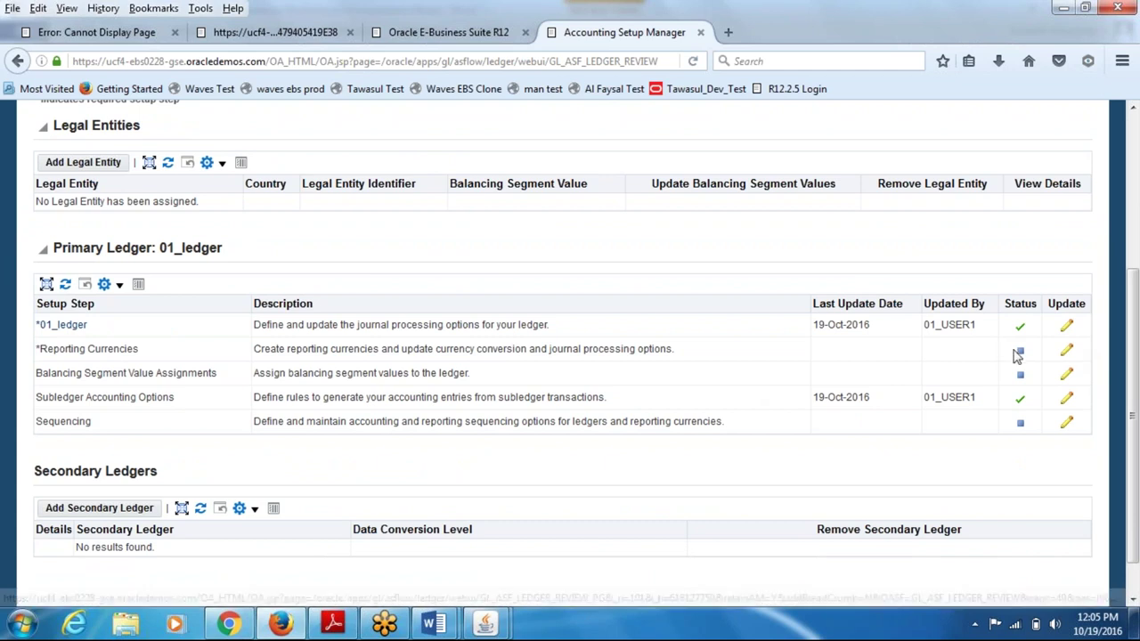
{"action": "left_click", "coordinate": [1067, 357]}
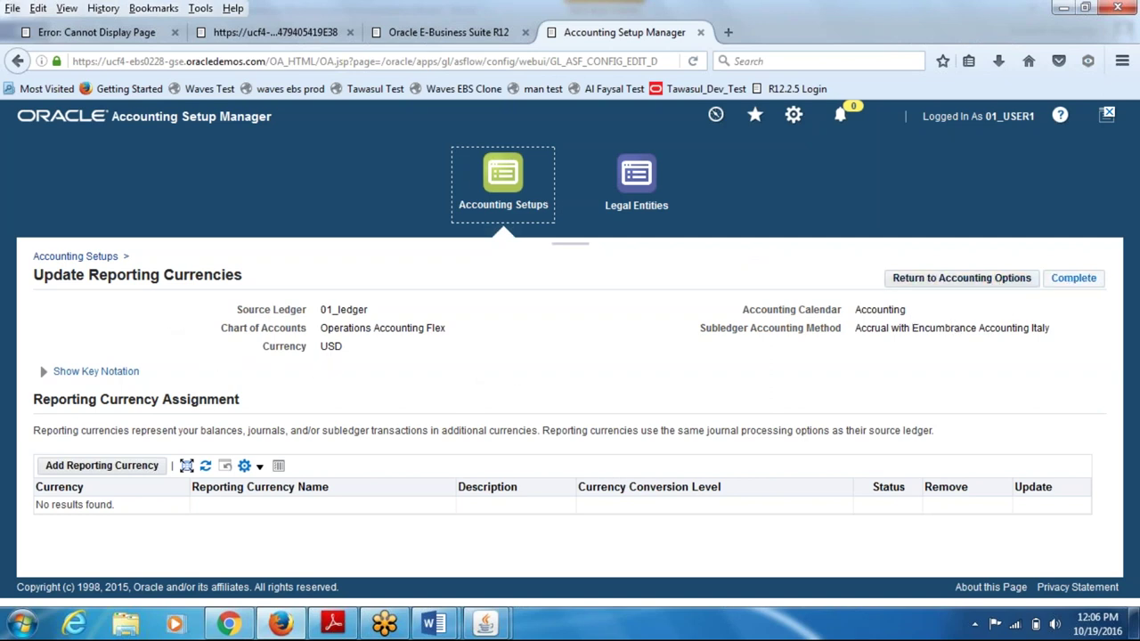
- Return to 01_ledger's Accounting Options, reopen Reporting Currencies and mark that step complete
{"action": "left_click", "coordinate": [967, 279]}
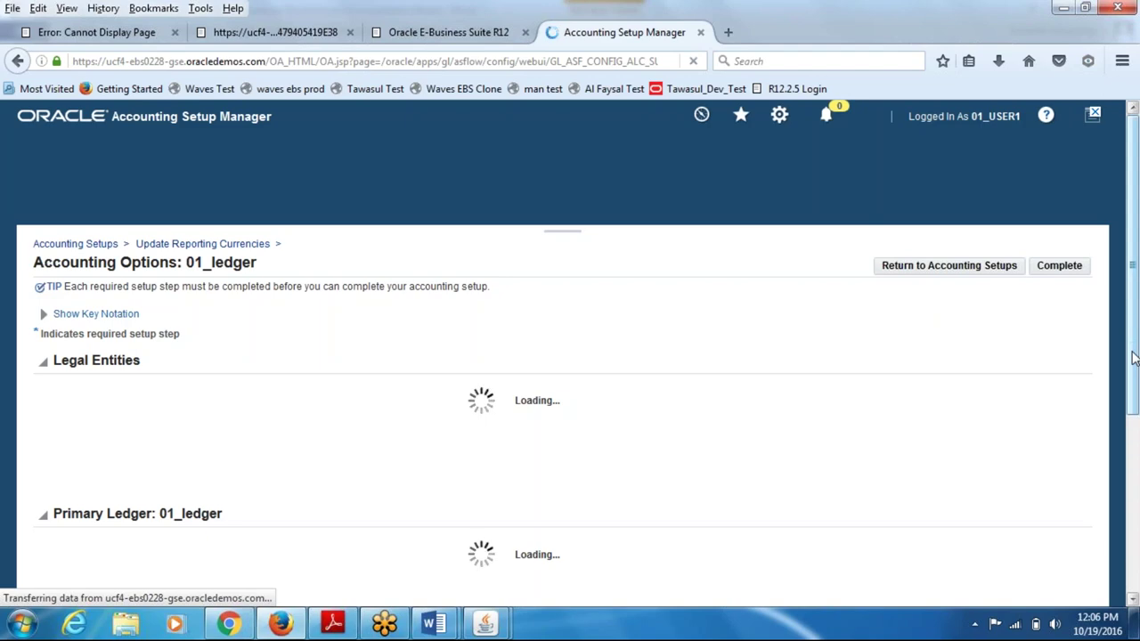
{"action": "scroll", "coordinate": [1132, 357], "scroll_direction": "down", "scroll_amount": 4}
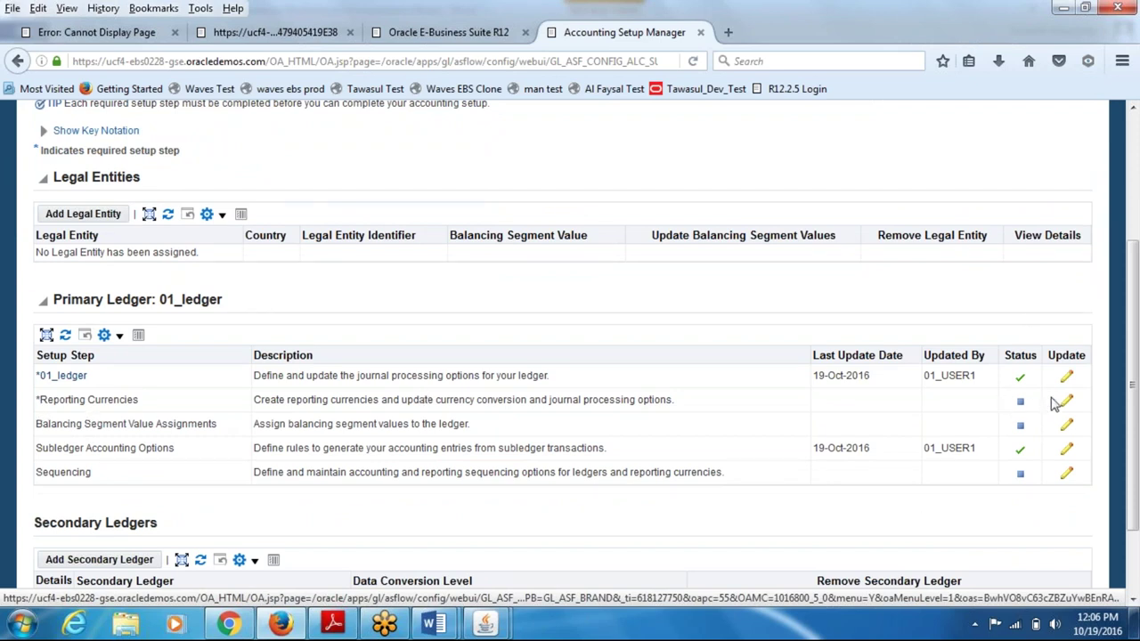
{"action": "left_click", "coordinate": [1068, 403]}
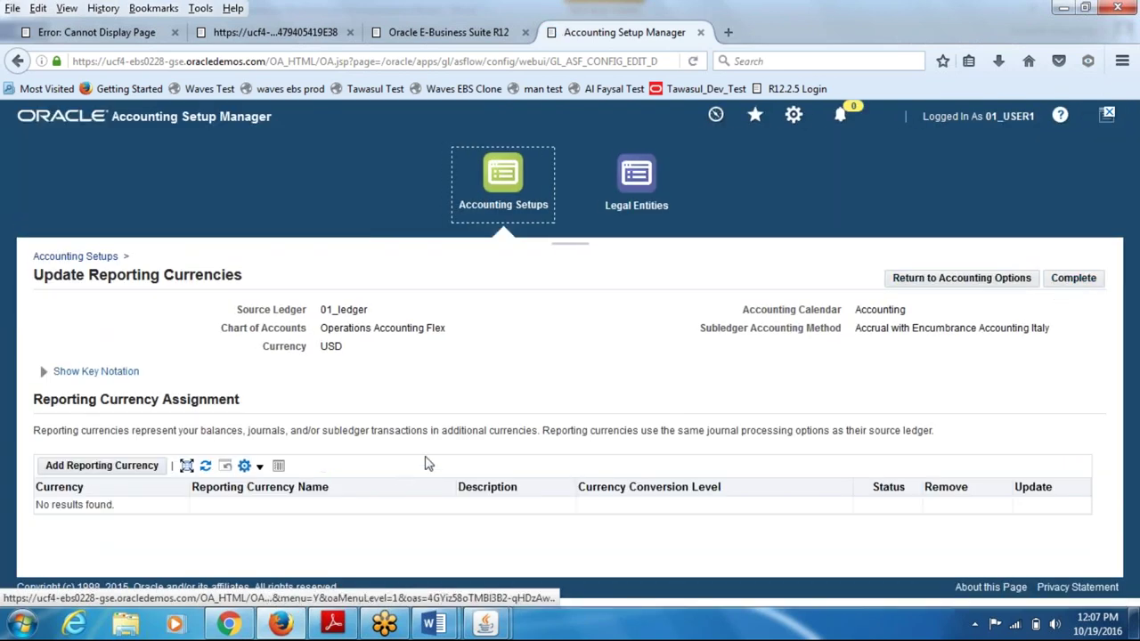
{"action": "left_click", "coordinate": [1068, 278]}
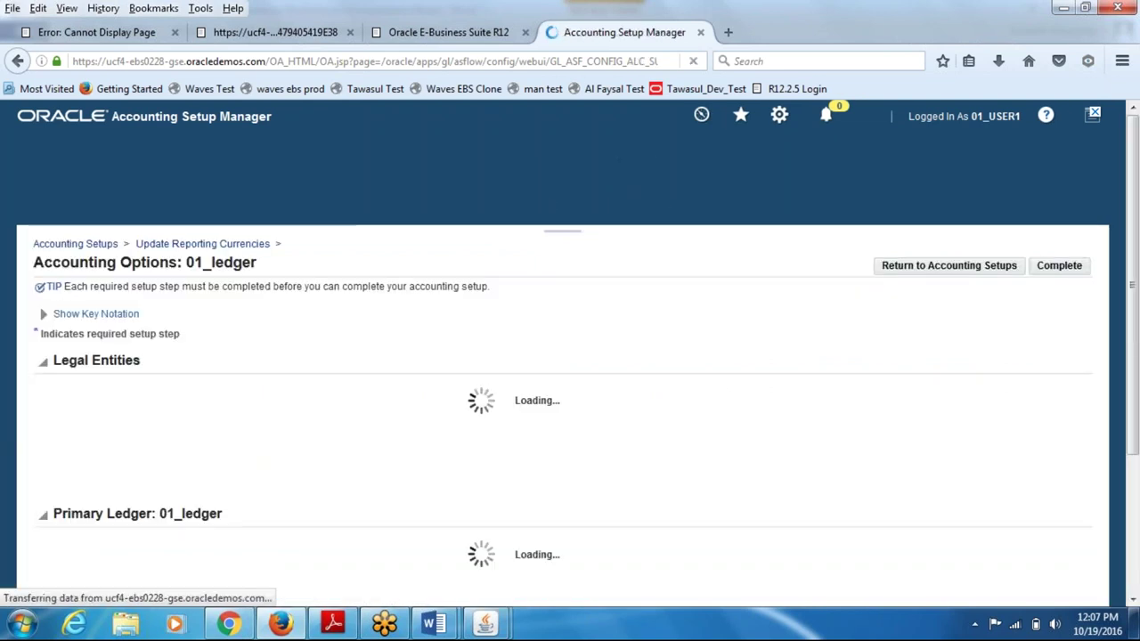
{"action": "left_click_drag", "start_coordinate": [1132, 345], "coordinate": [1129, 454]}
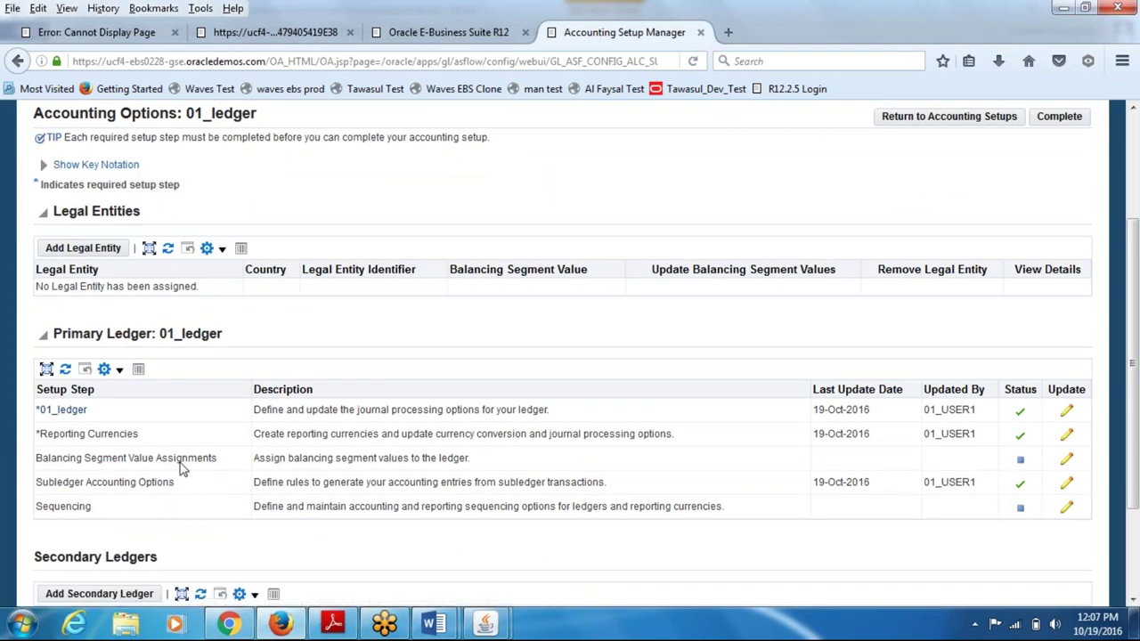
- Update the Balancing Segment Value Assignments step so it shows complete, leaving only Sequencing
{"action": "left_click", "coordinate": [1065, 458]}
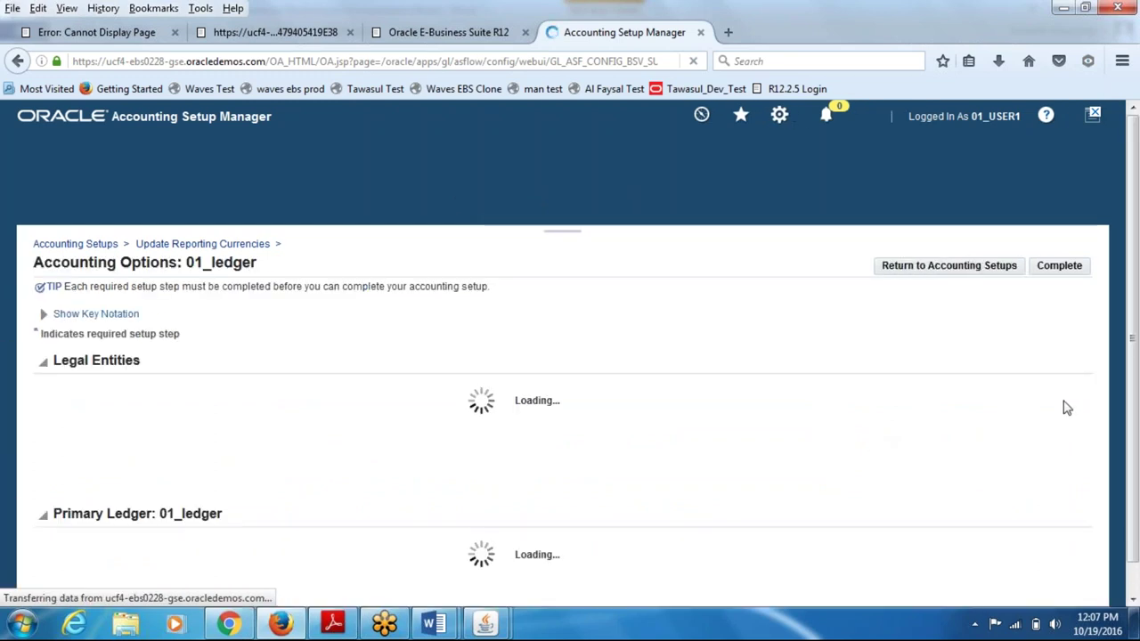
{"action": "scroll", "coordinate": [1131, 402], "scroll_direction": "down", "scroll_amount": 3}
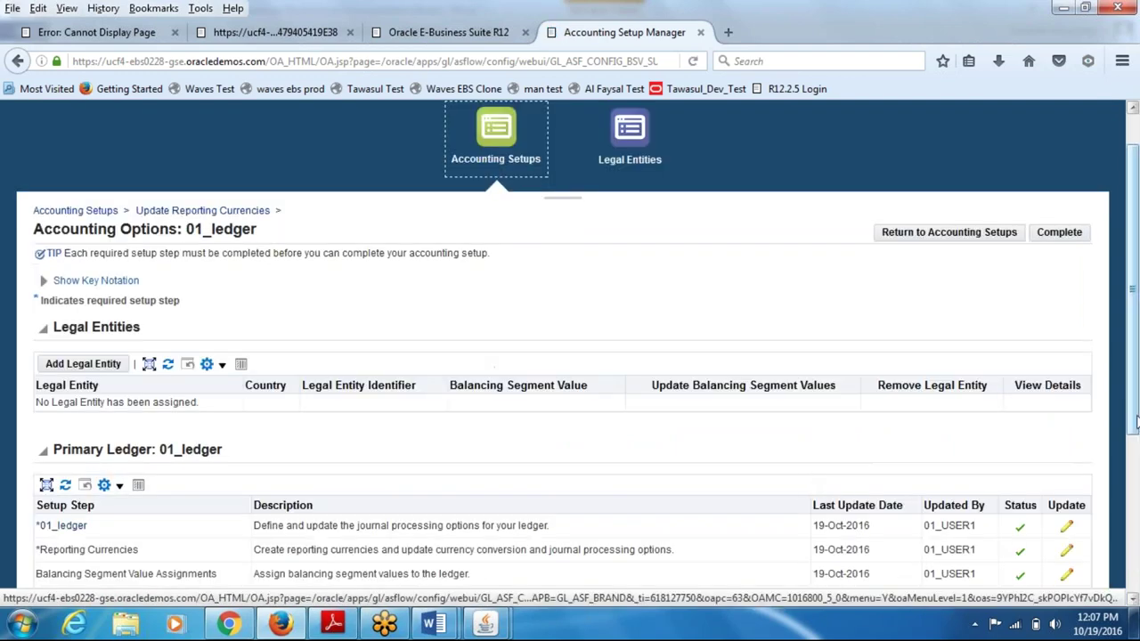
{"action": "scroll", "coordinate": [1102, 504], "scroll_direction": "down", "scroll_amount": 2}
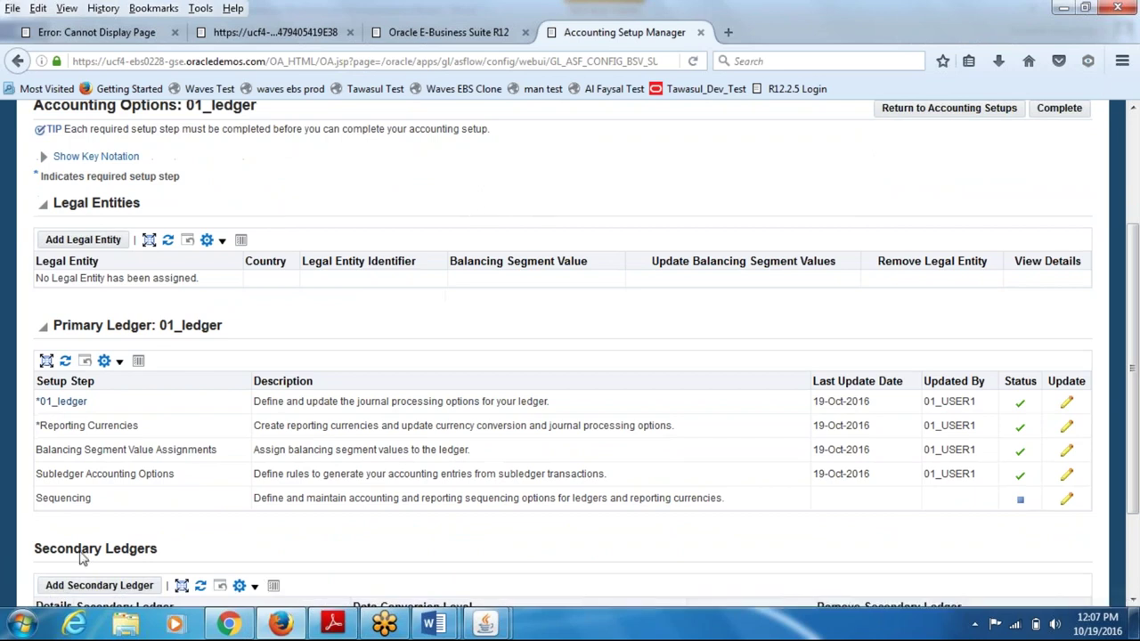
- Open the Sequencing step, choose Complete as its status, and apply it
{"action": "left_click", "coordinate": [1068, 501]}
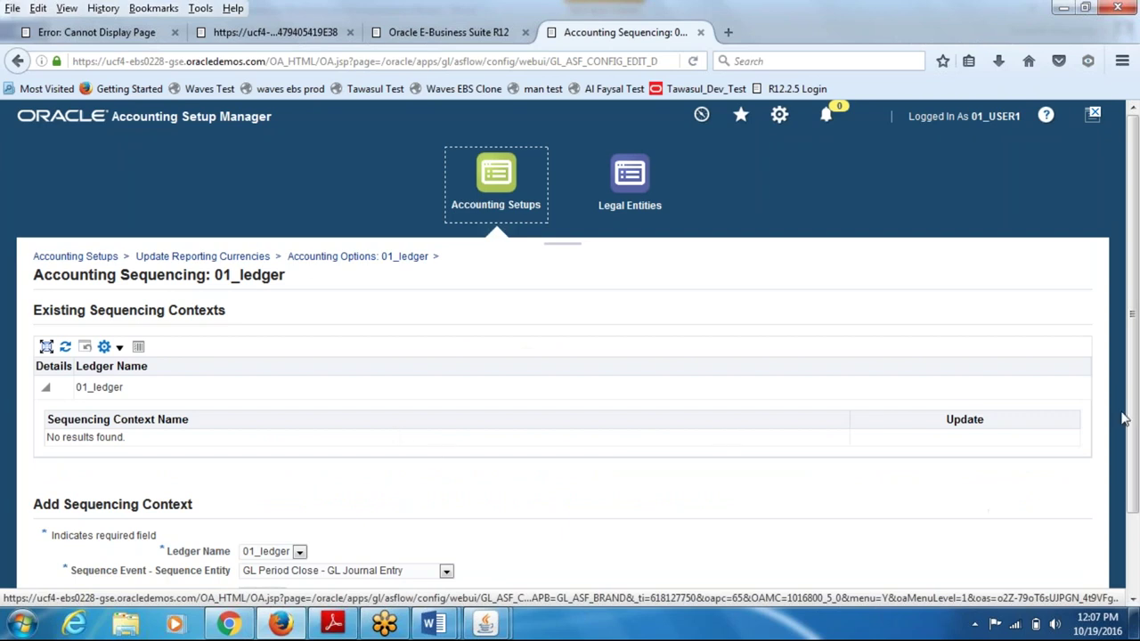
{"action": "scroll", "coordinate": [1124, 418], "scroll_direction": "down", "scroll_amount": 2}
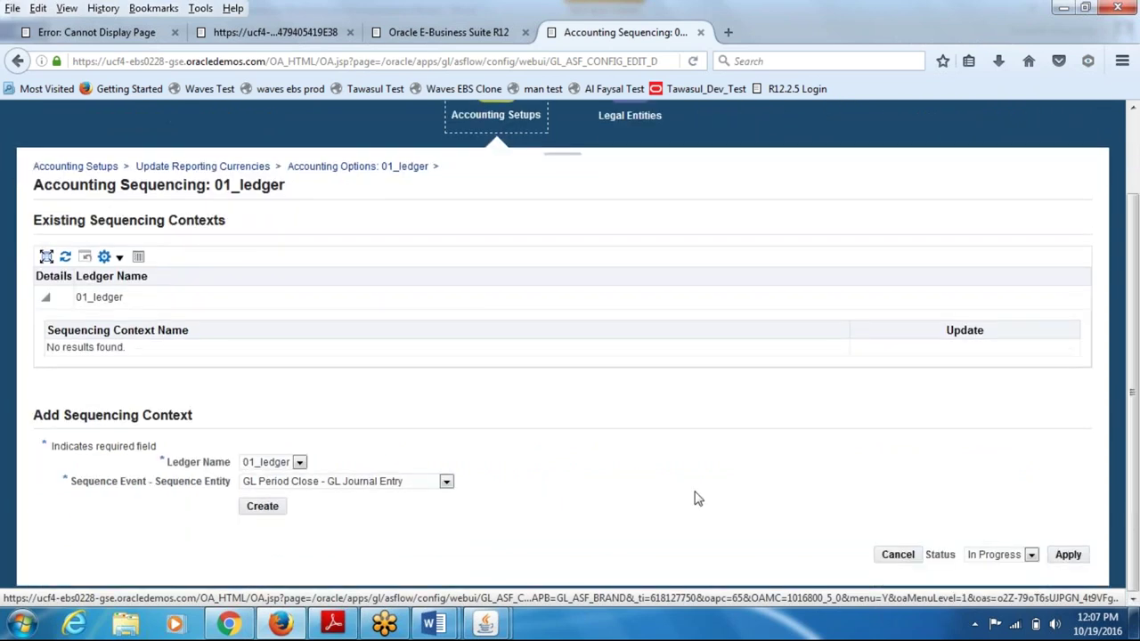
{"action": "left_click", "coordinate": [995, 555]}
{"action": "left_click", "coordinate": [996, 569]}
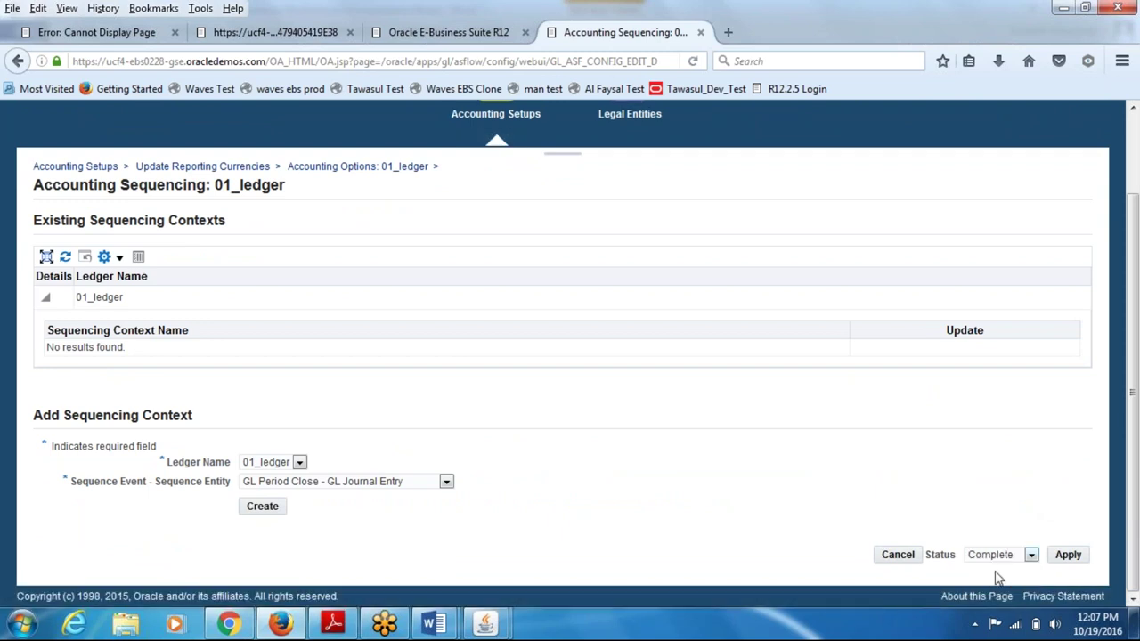
{"action": "left_click", "coordinate": [1068, 556]}
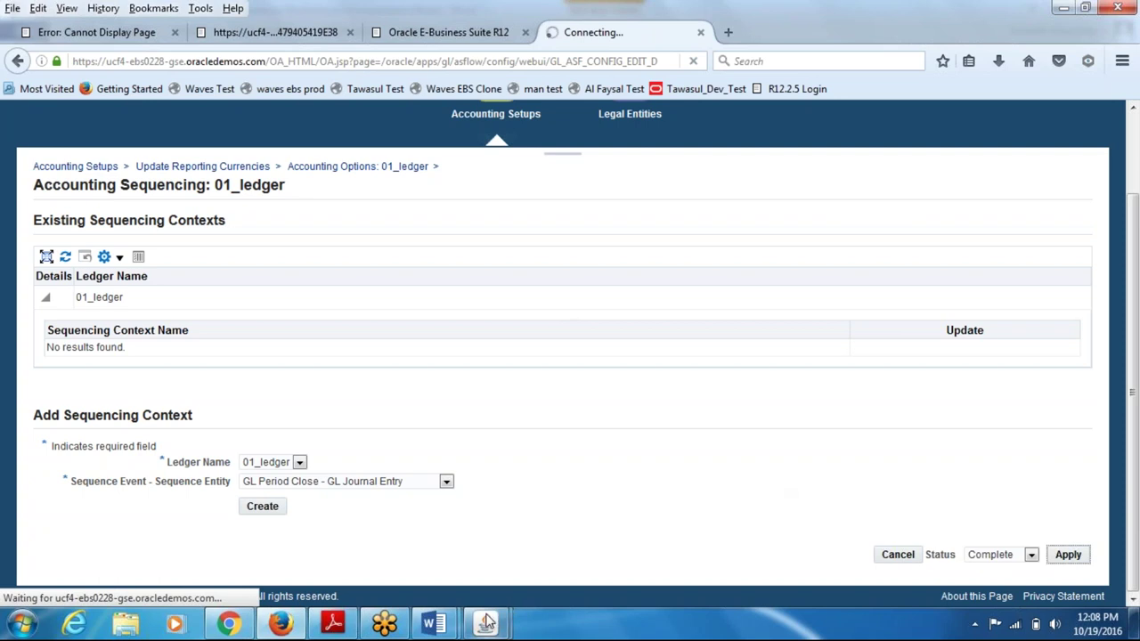
- In the Global Enterprise Structure document, select the Legal Entity label in the diagram
{"action": "mouse_move", "coordinate": [434, 623]}
{"action": "left_click", "coordinate": [377, 566]}
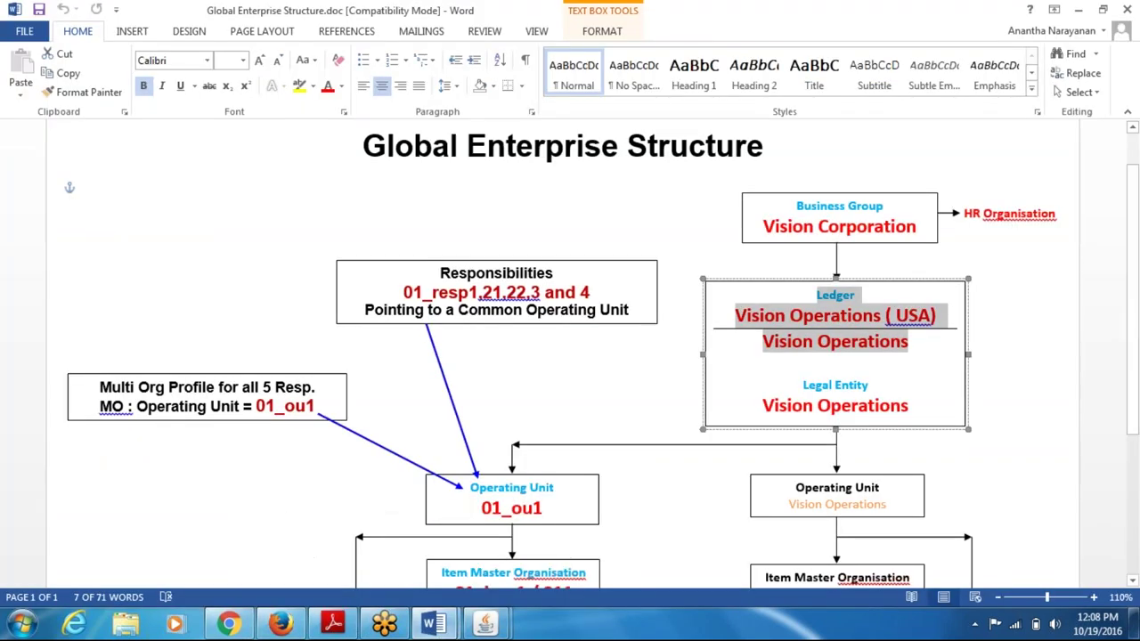
{"action": "left_click", "coordinate": [817, 385]}
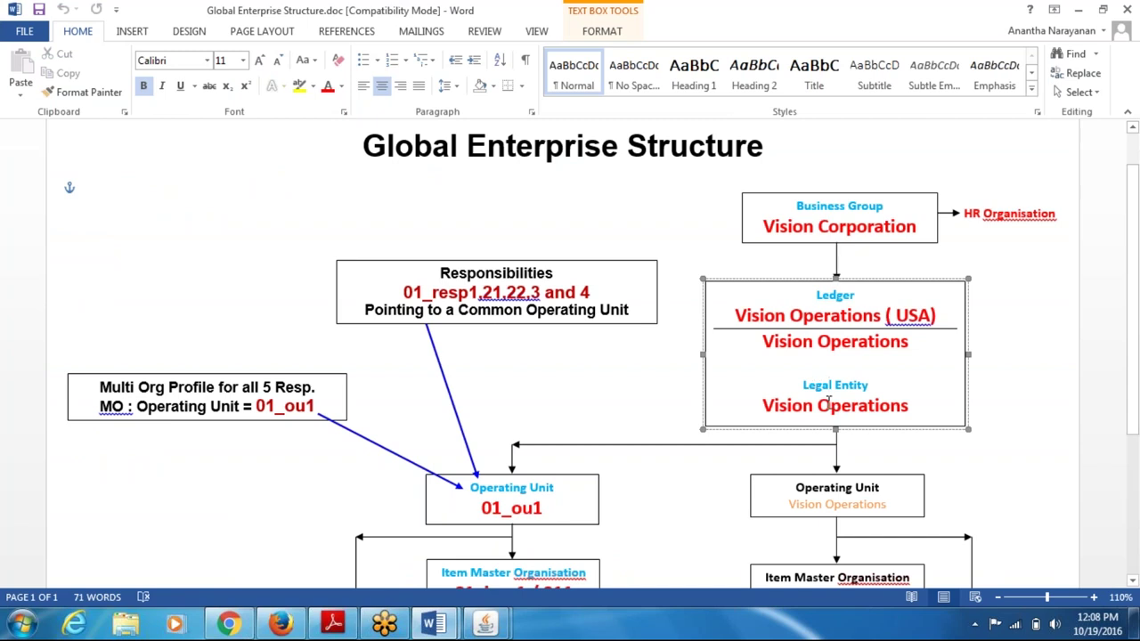
{"action": "left_click_drag", "start_coordinate": [834, 389], "coordinate": [832, 389]}
{"action": "key", "text": "ctrl+Home"}
{"action": "triple_click", "coordinate": [845, 388]}
- Check the Operating Unit and Legal Entity boxes, then return to Oracle's Accounting Options
{"action": "left_click_drag", "start_coordinate": [814, 489], "coordinate": [869, 491]}
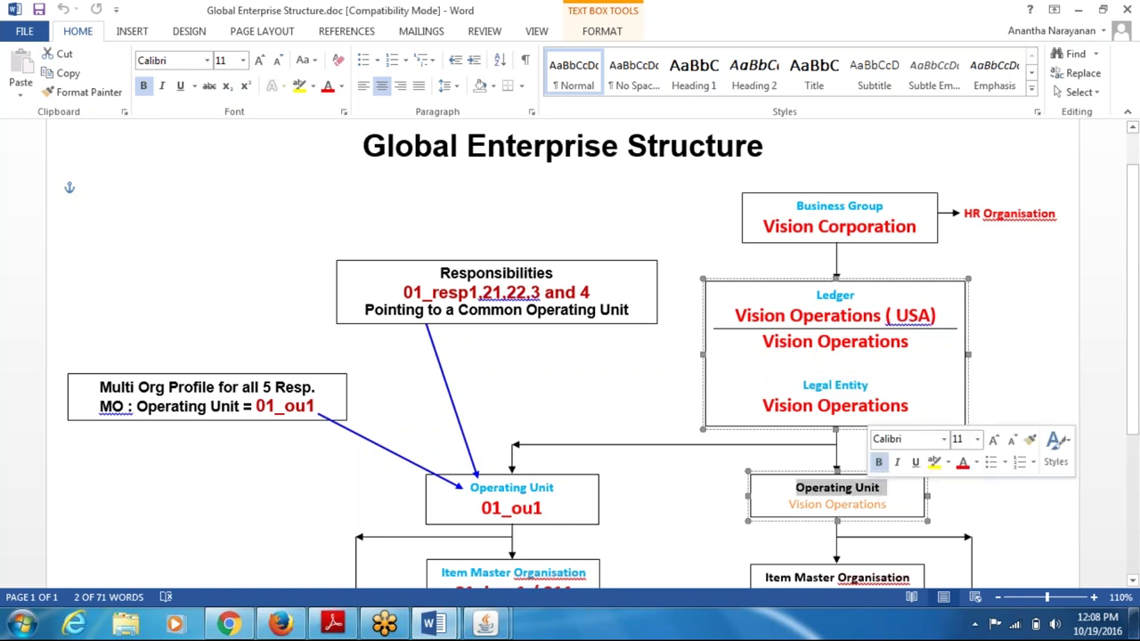
{"action": "left_click", "coordinate": [819, 385]}
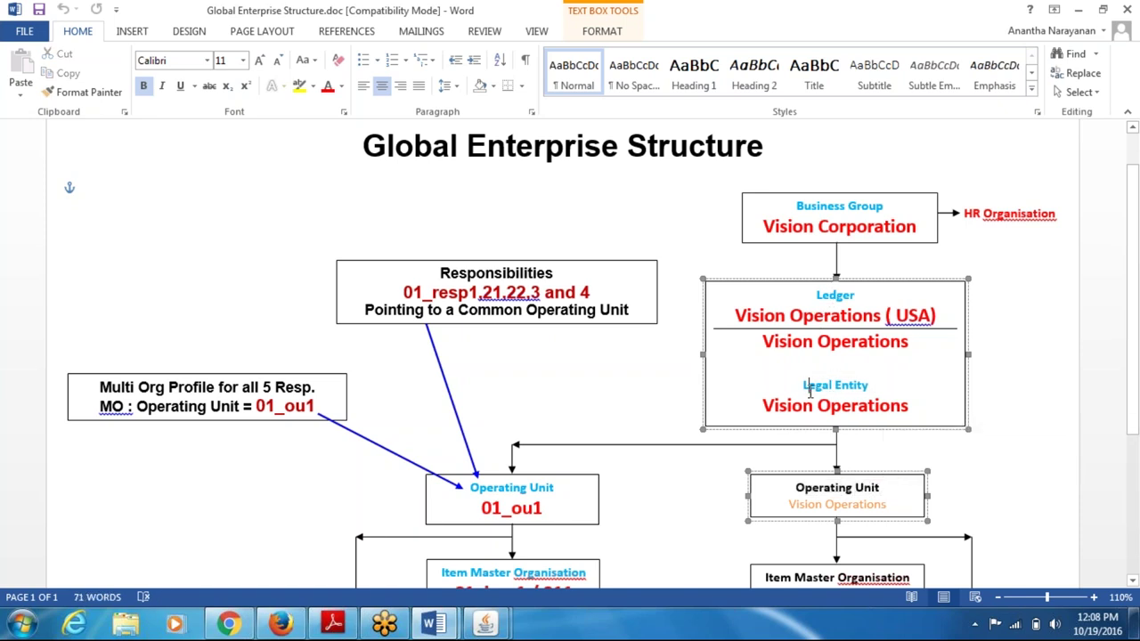
{"action": "left_click_drag", "start_coordinate": [804, 386], "coordinate": [869, 386]}
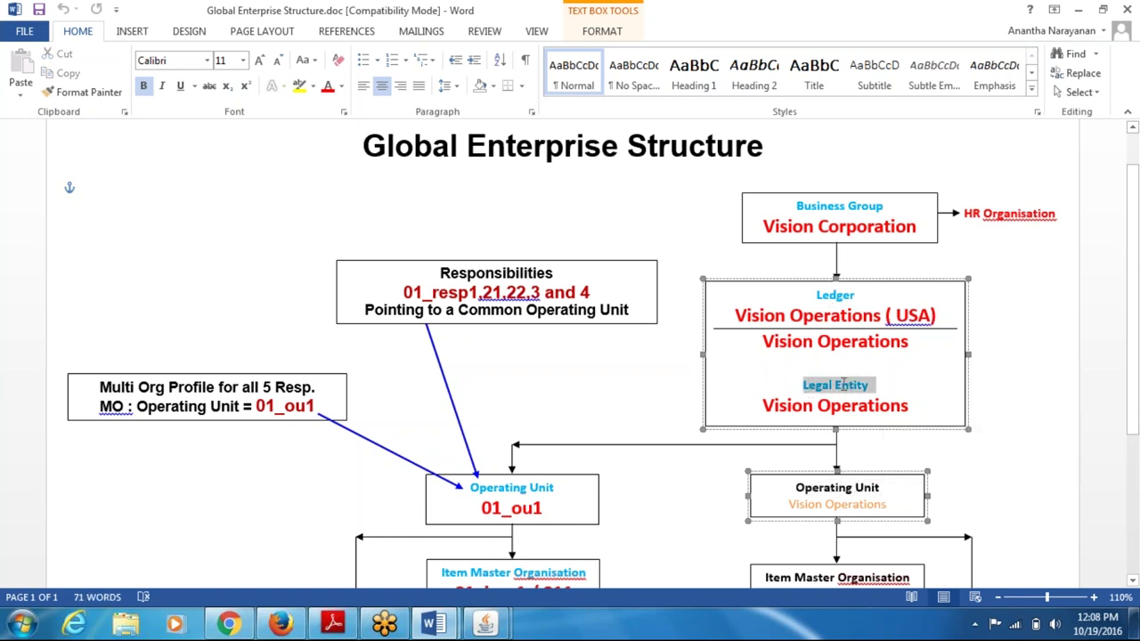
{"action": "left_click", "coordinate": [810, 495]}
{"action": "key", "text": "alt+Tab"}
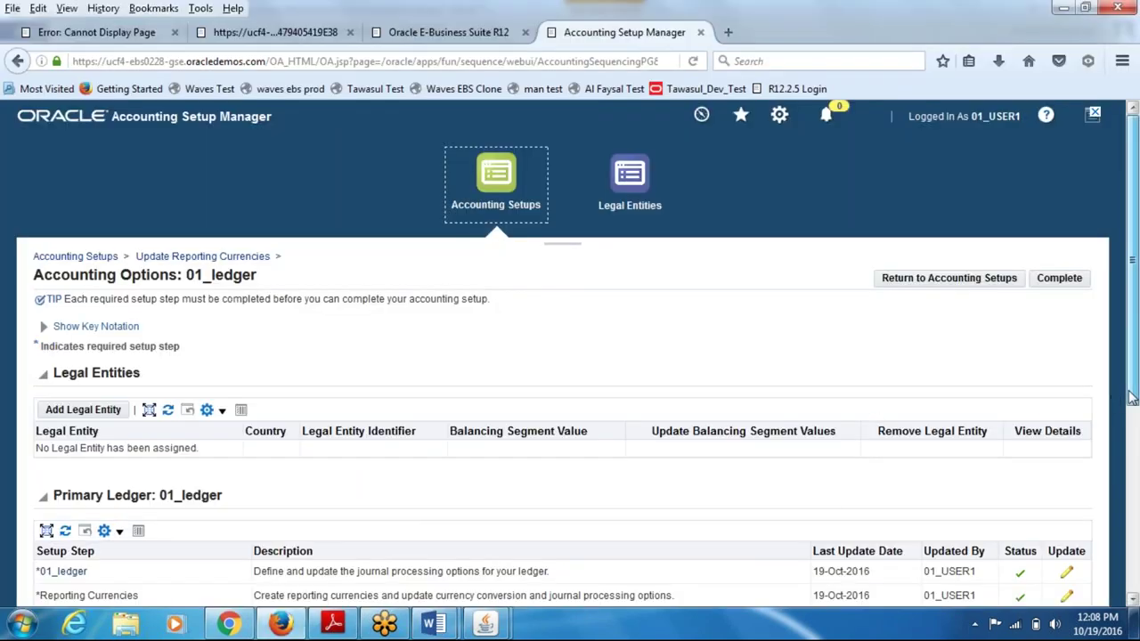
- Review 01_ledger's setup steps and open the Add Legal Entities page
{"action": "scroll", "coordinate": [1123, 398], "scroll_direction": "down", "scroll_amount": 4}
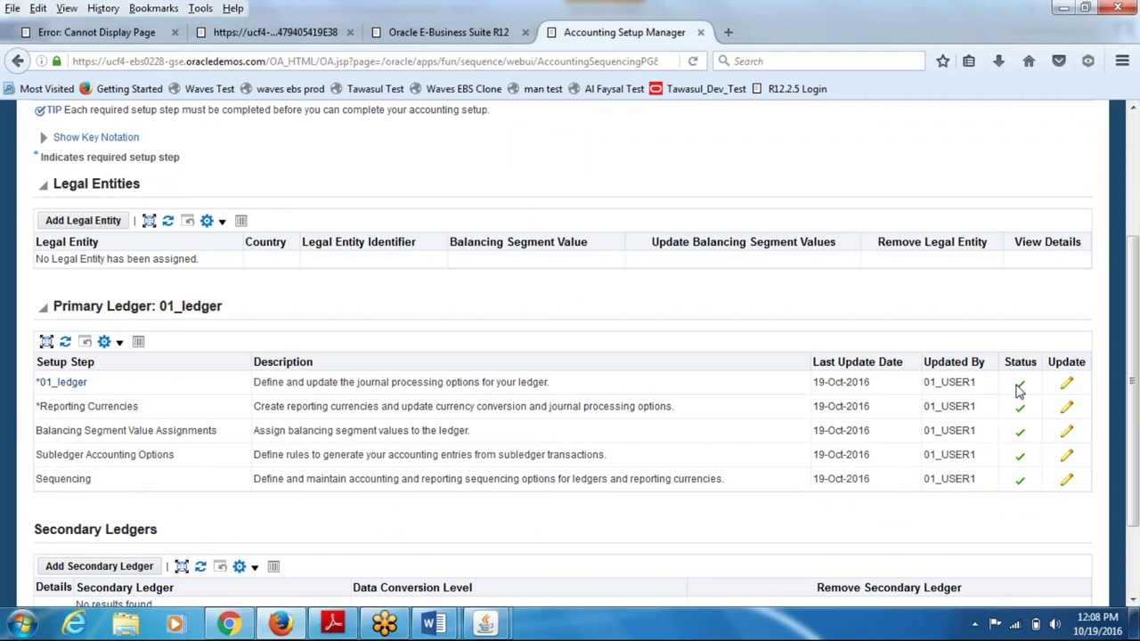
{"action": "left_click", "coordinate": [82, 220]}
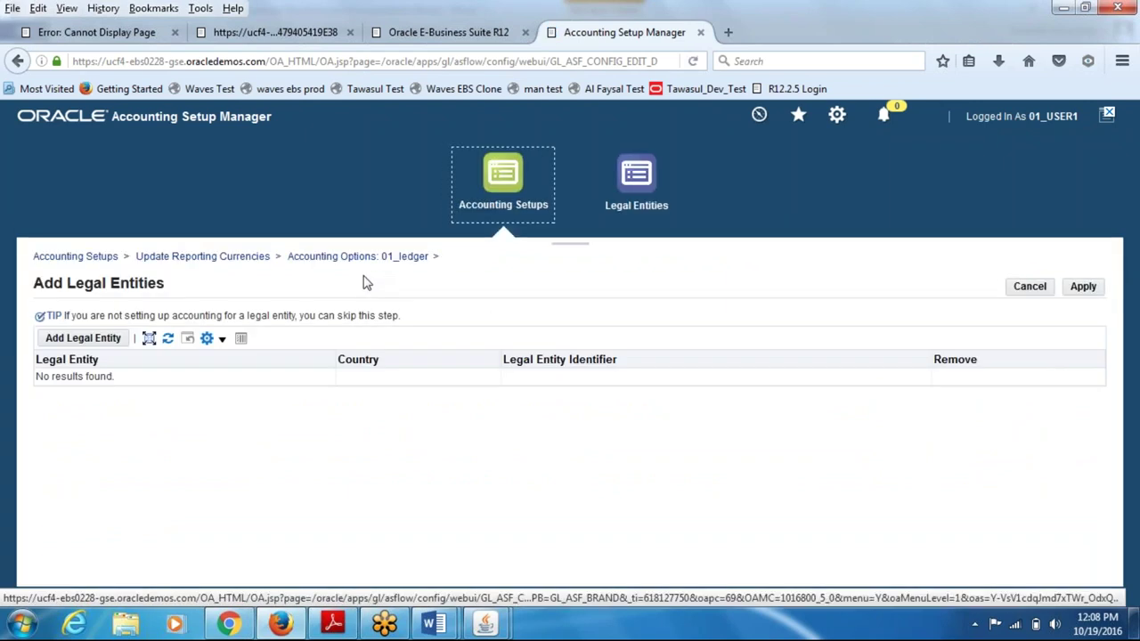
- Search legal entities and add 01_legal_entity (US, 01_legal_ident) to 01_ledger
{"action": "left_click", "coordinate": [98, 338]}
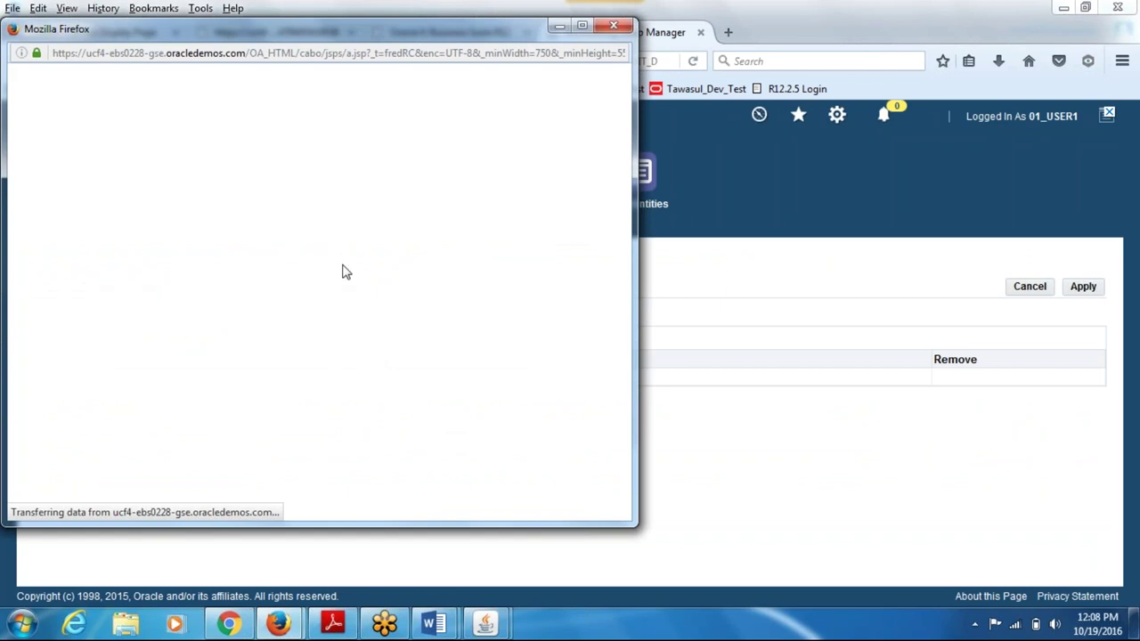
{"action": "left_click", "coordinate": [207, 177]}
{"action": "type", "text": "01"}
{"action": "key", "text": "Return"}
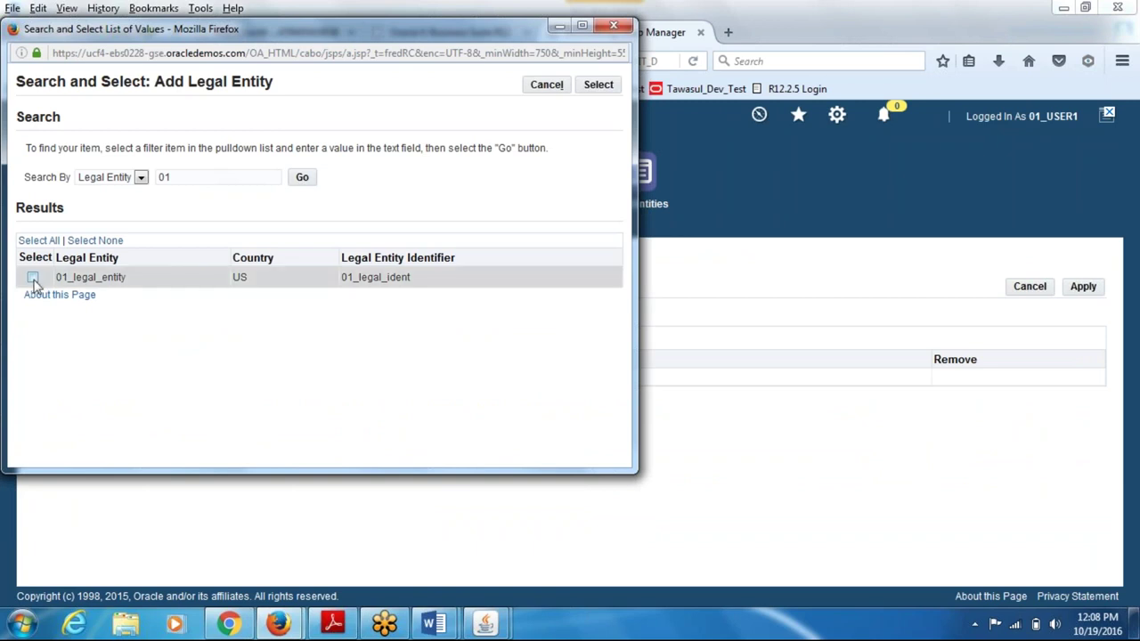
{"action": "left_click", "coordinate": [593, 87]}
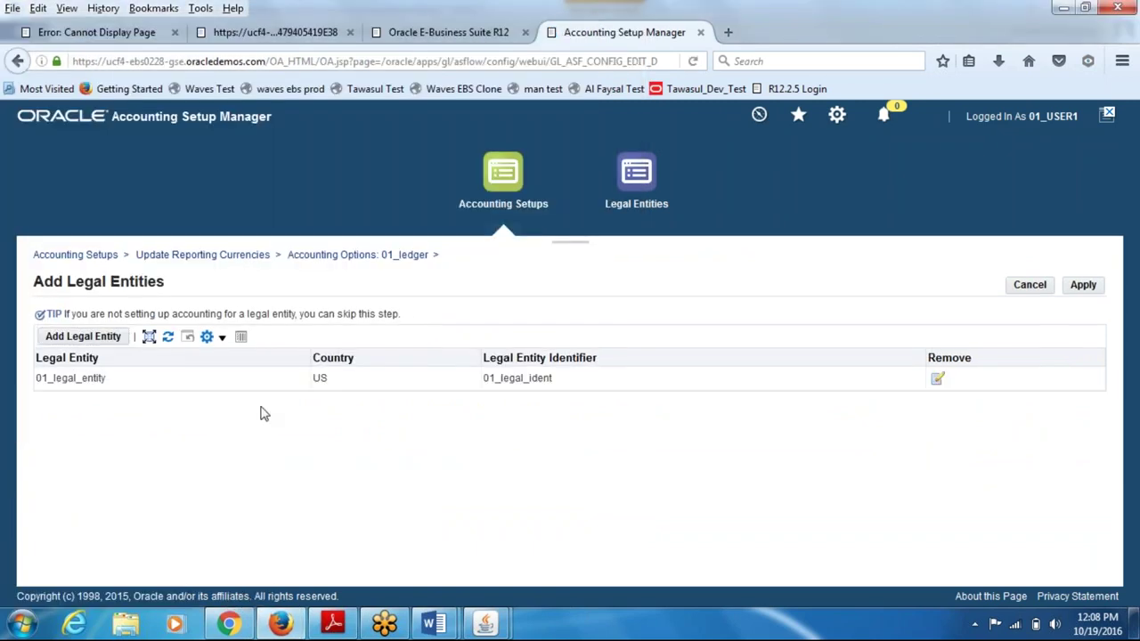
{"action": "left_click", "coordinate": [1087, 287]}
{"action": "left_click", "coordinate": [1082, 285]}
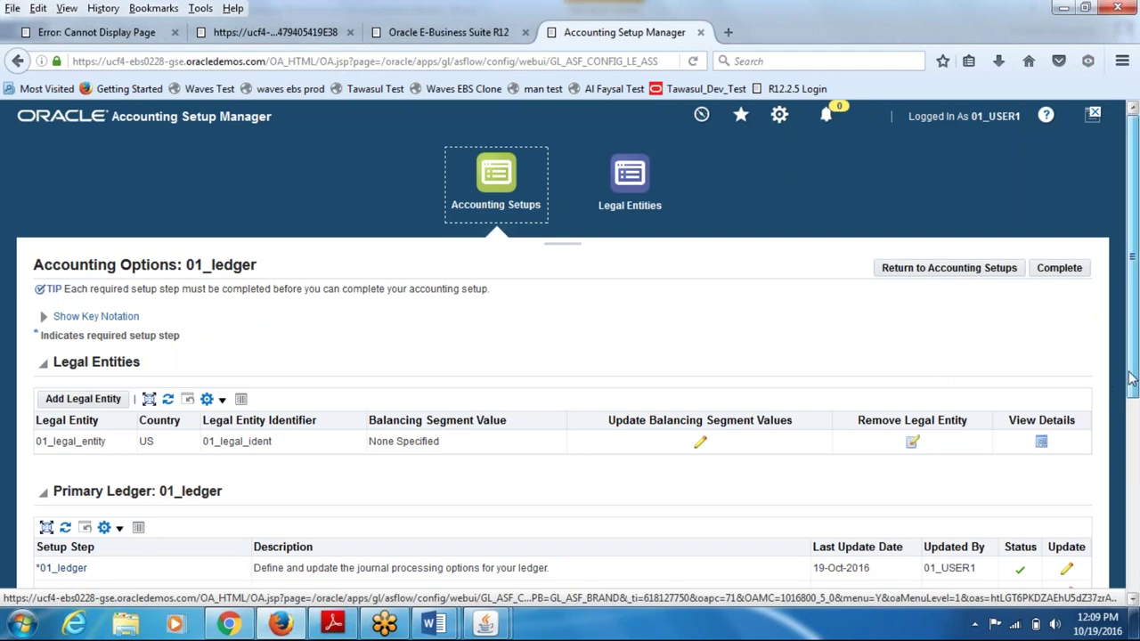
- Open the Operating Units step for 01_ledger and mark it complete
{"action": "scroll", "coordinate": [1131, 379], "scroll_direction": "down", "scroll_amount": 5}
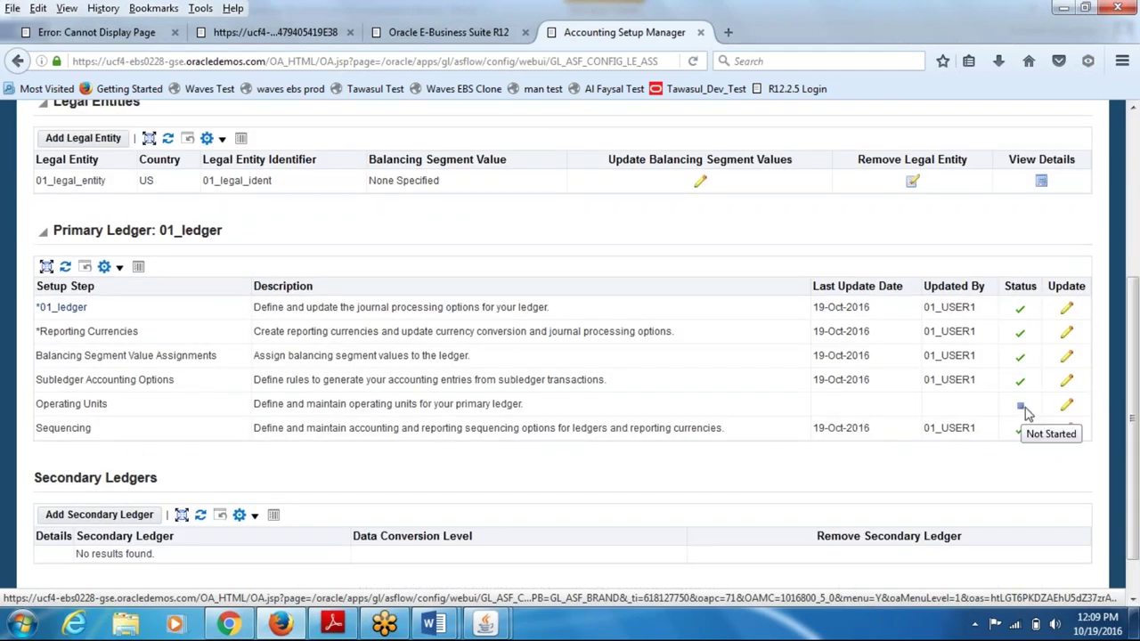
{"action": "left_click", "coordinate": [1068, 408]}
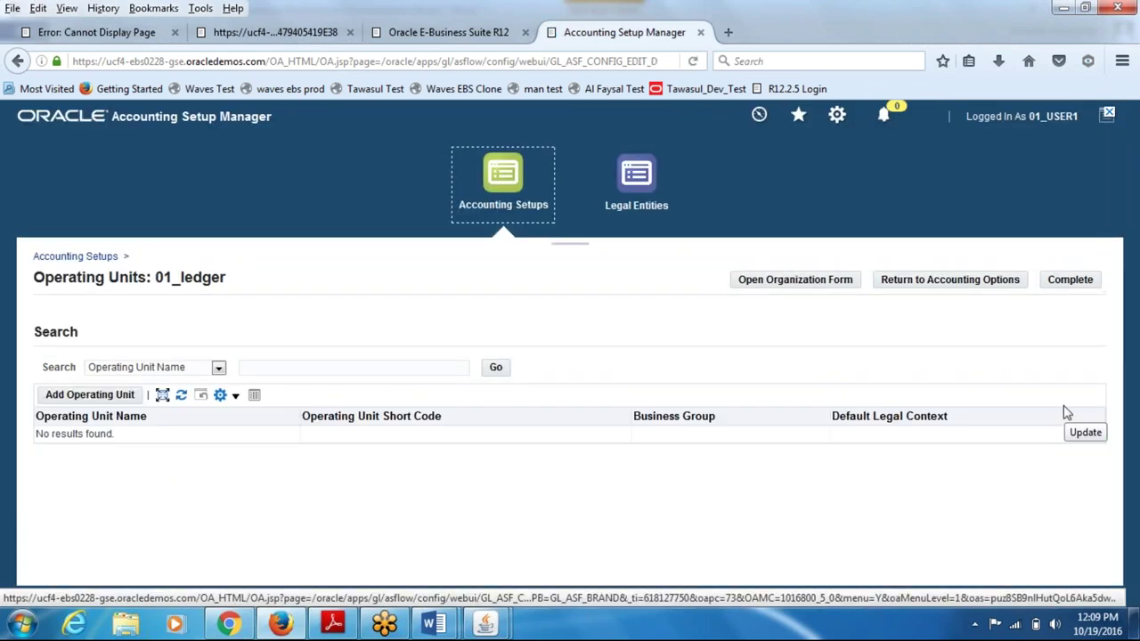
{"action": "left_click", "coordinate": [1081, 281]}
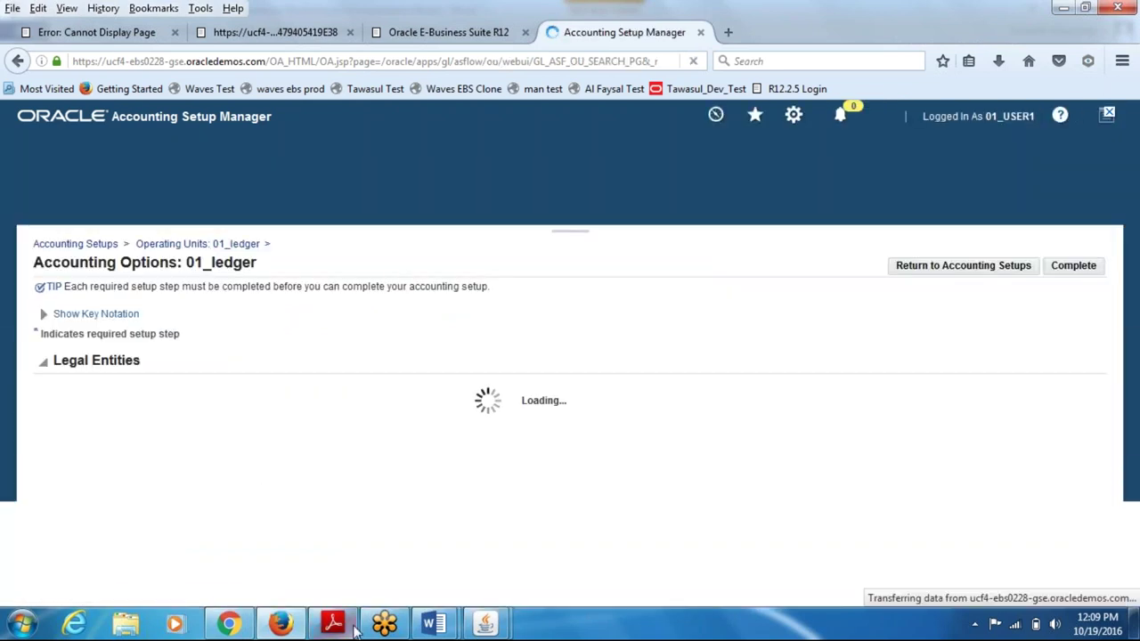
{"action": "mouse_move", "coordinate": [436, 624]}
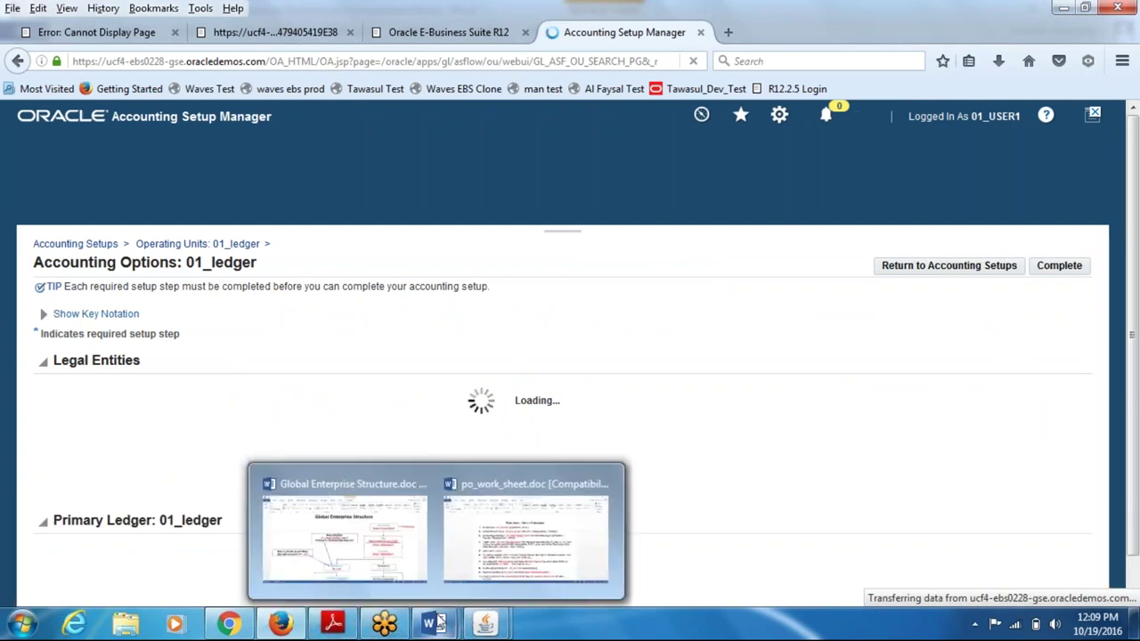
{"action": "left_click", "coordinate": [361, 552]}
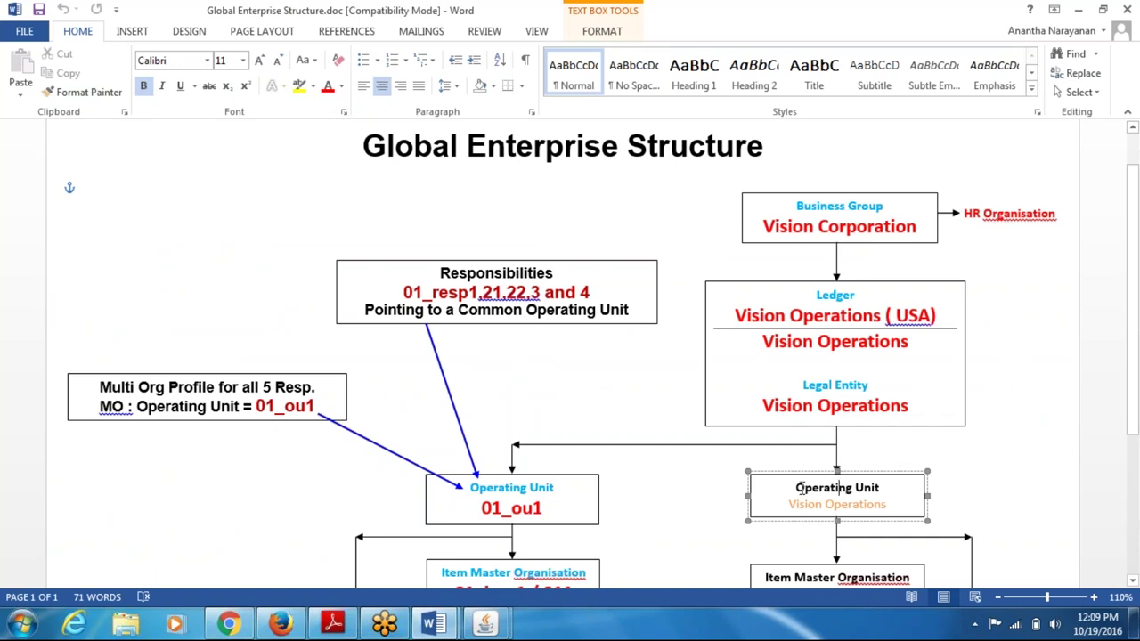
{"action": "left_click_drag", "start_coordinate": [812, 488], "coordinate": [873, 496]}
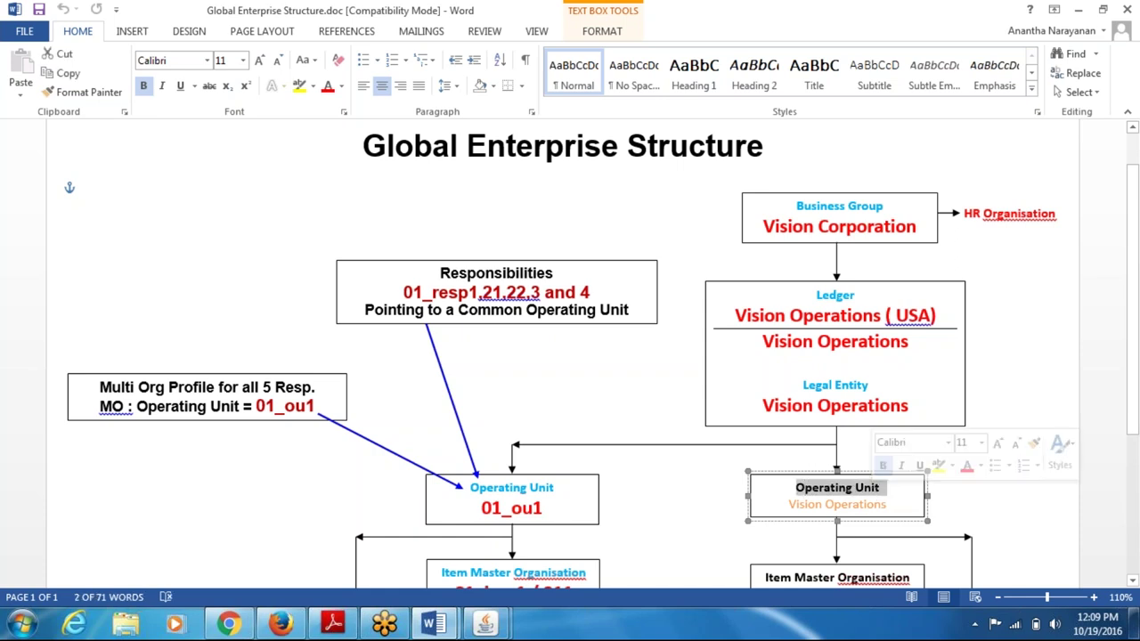
{"action": "left_click", "coordinate": [848, 505]}
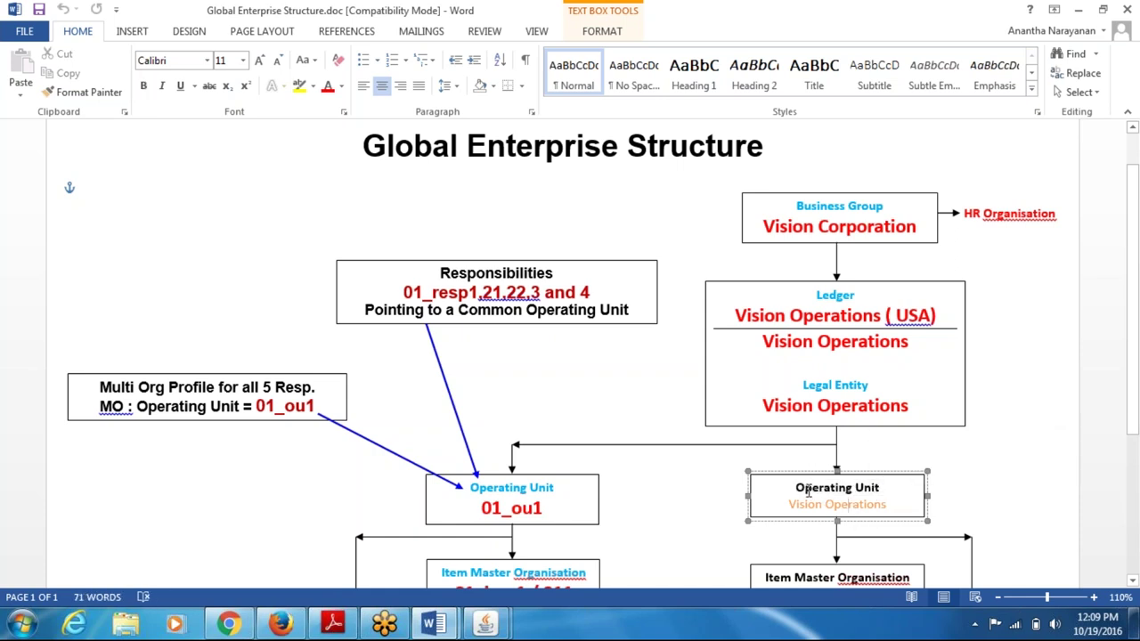
{"action": "left_click_drag", "start_coordinate": [805, 489], "coordinate": [859, 496]}
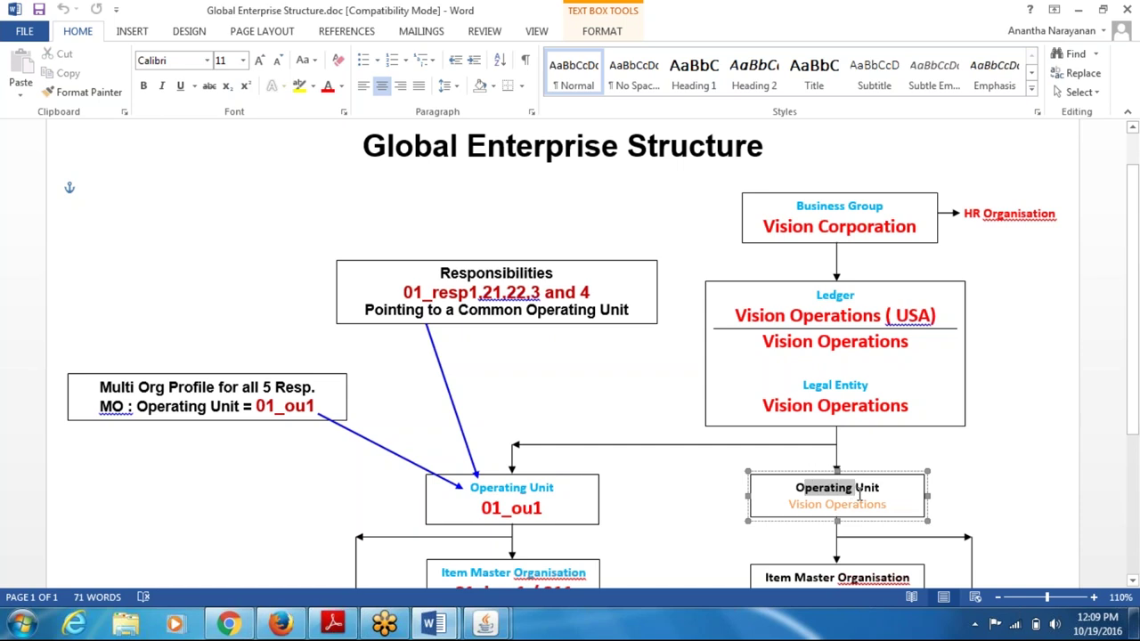
- Confirm every Primary Ledger step has a green tick, then submit 01_ledger's accounting setup as complete
{"action": "key", "text": "alt+Tab"}
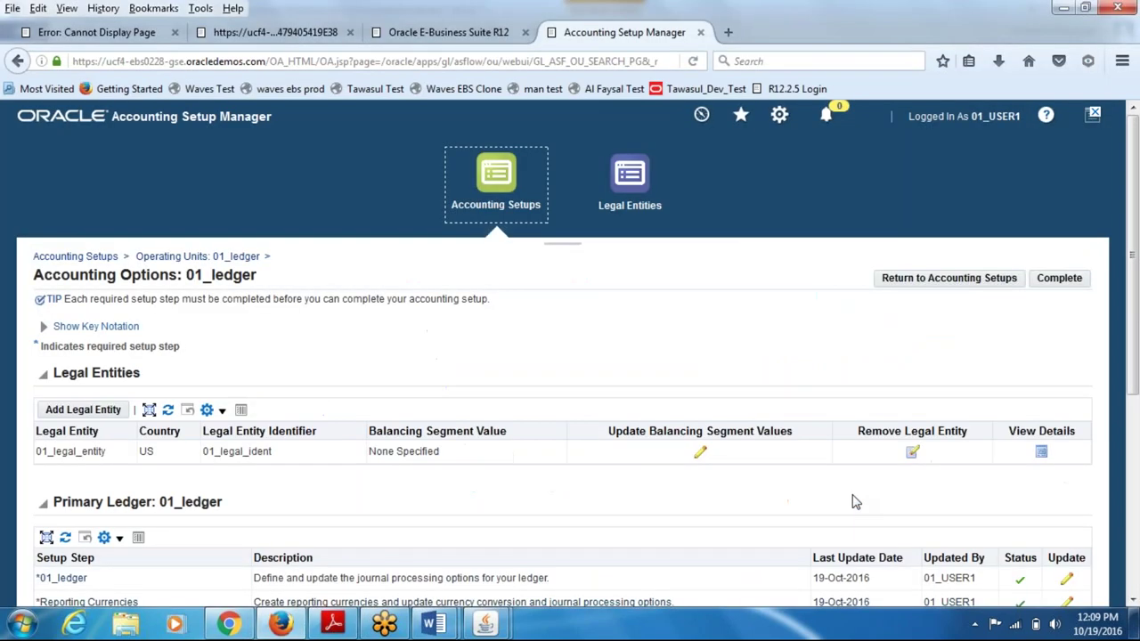
{"action": "left_click_drag", "start_coordinate": [1132, 414], "coordinate": [1133, 527]}
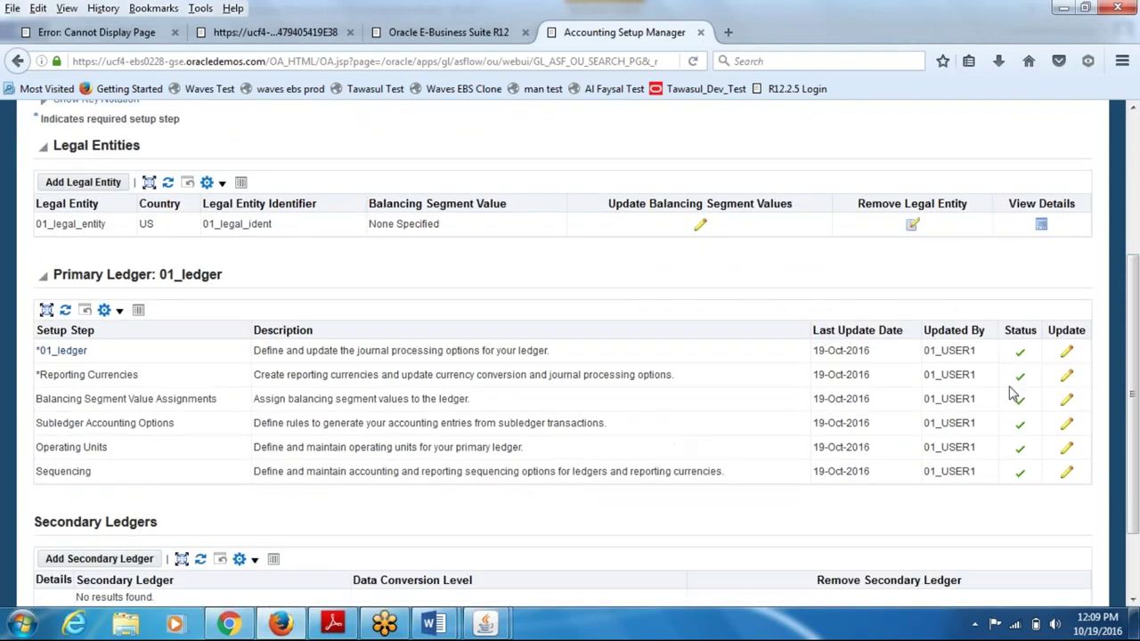
{"action": "left_click_drag", "start_coordinate": [1125, 378], "coordinate": [1134, 321]}
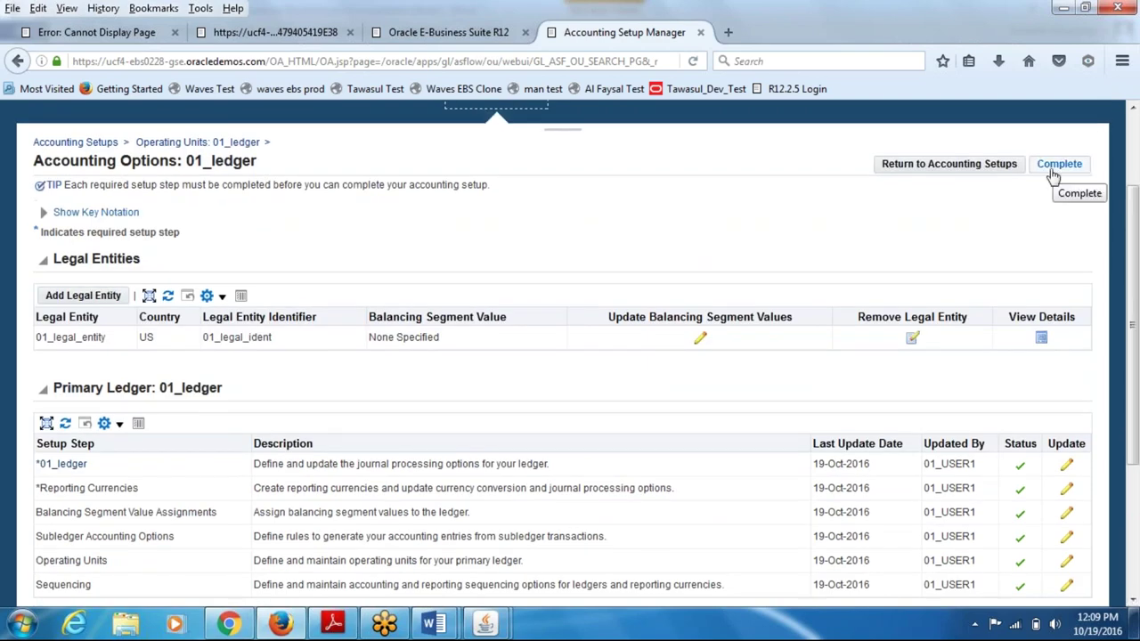
{"action": "left_click_drag", "start_coordinate": [1133, 318], "coordinate": [1078, 276]}
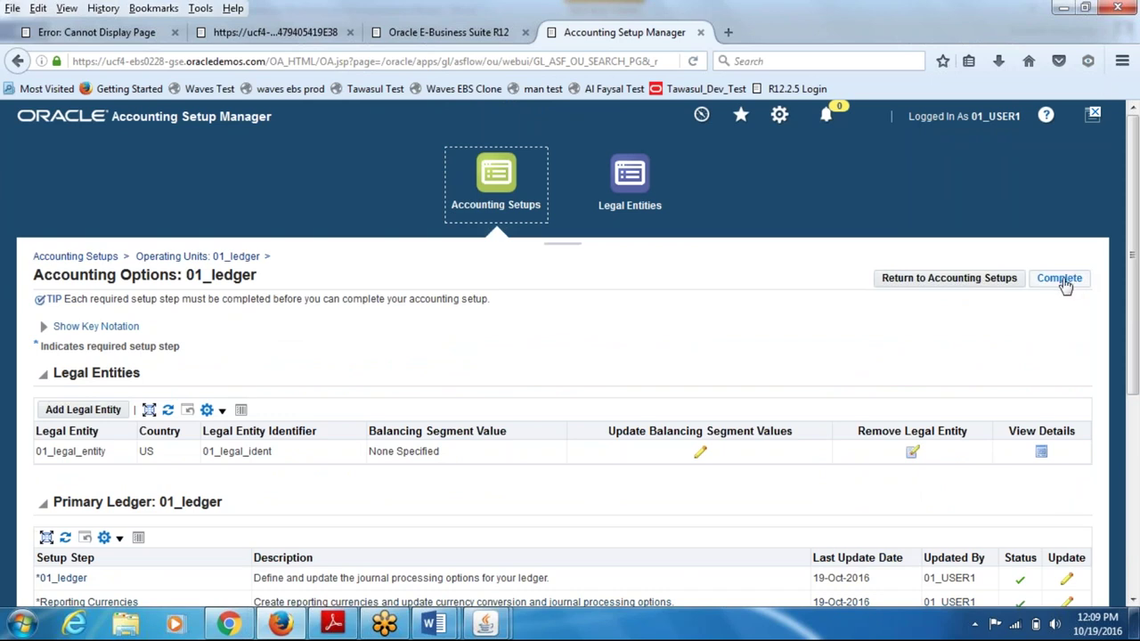
{"action": "left_click_drag", "start_coordinate": [1132, 285], "coordinate": [1132, 388]}
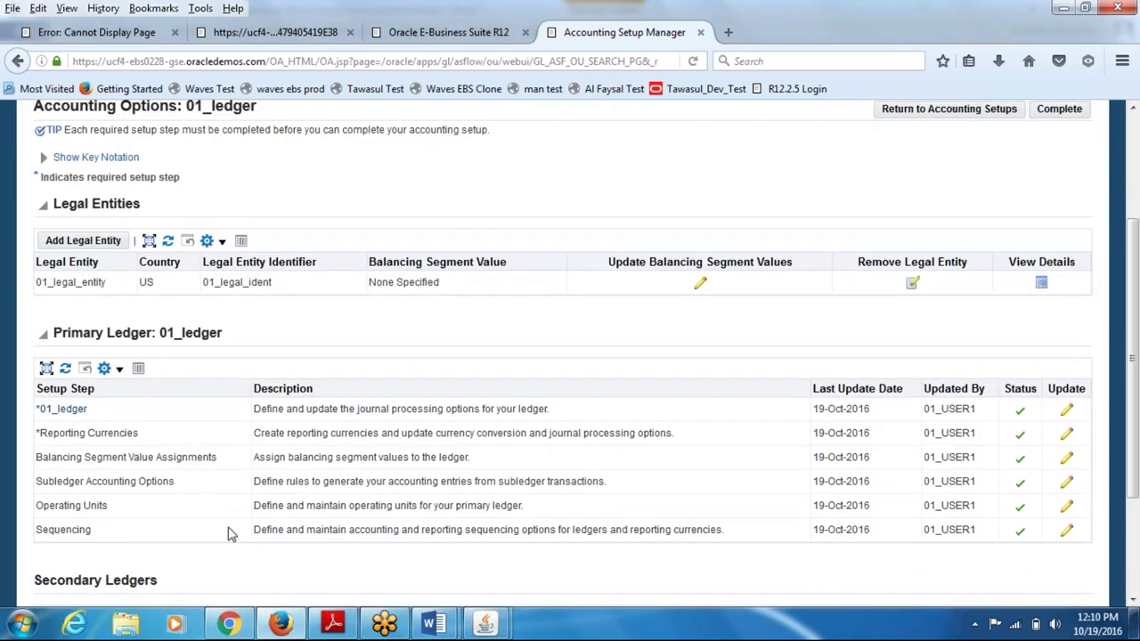
{"action": "scroll", "coordinate": [1131, 318], "scroll_direction": "up", "scroll_amount": 2}
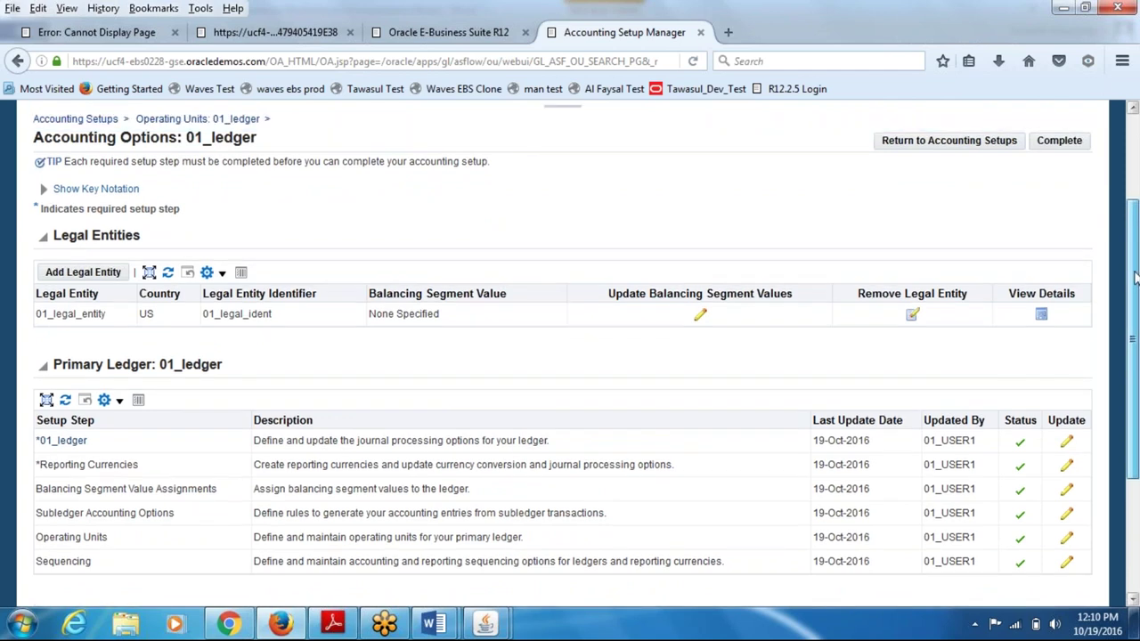
{"action": "left_click", "coordinate": [1063, 194]}
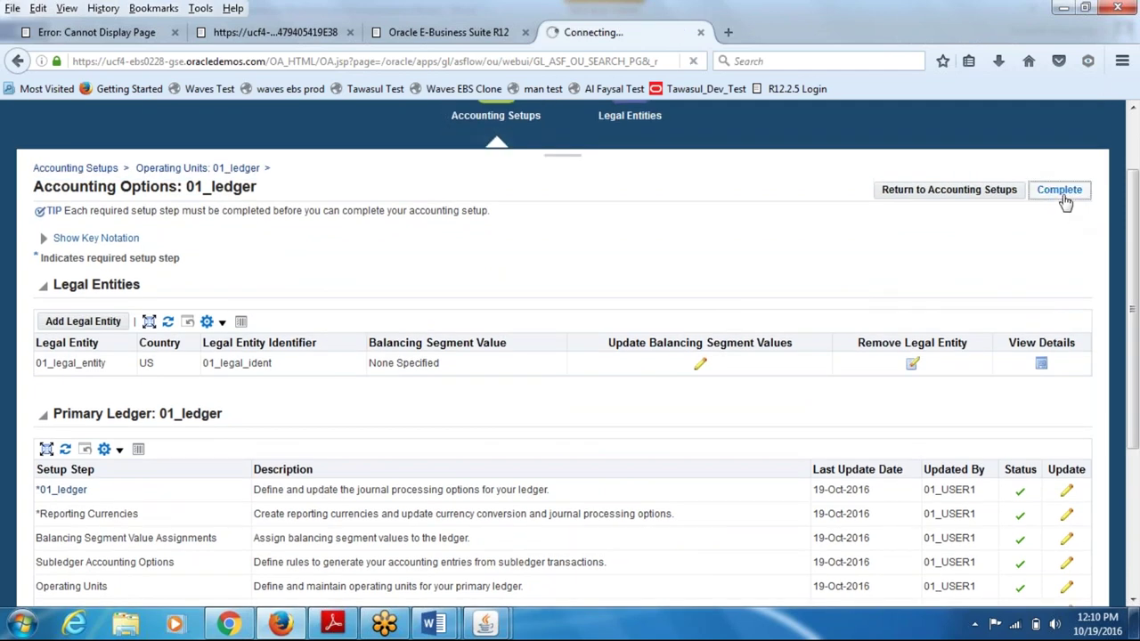
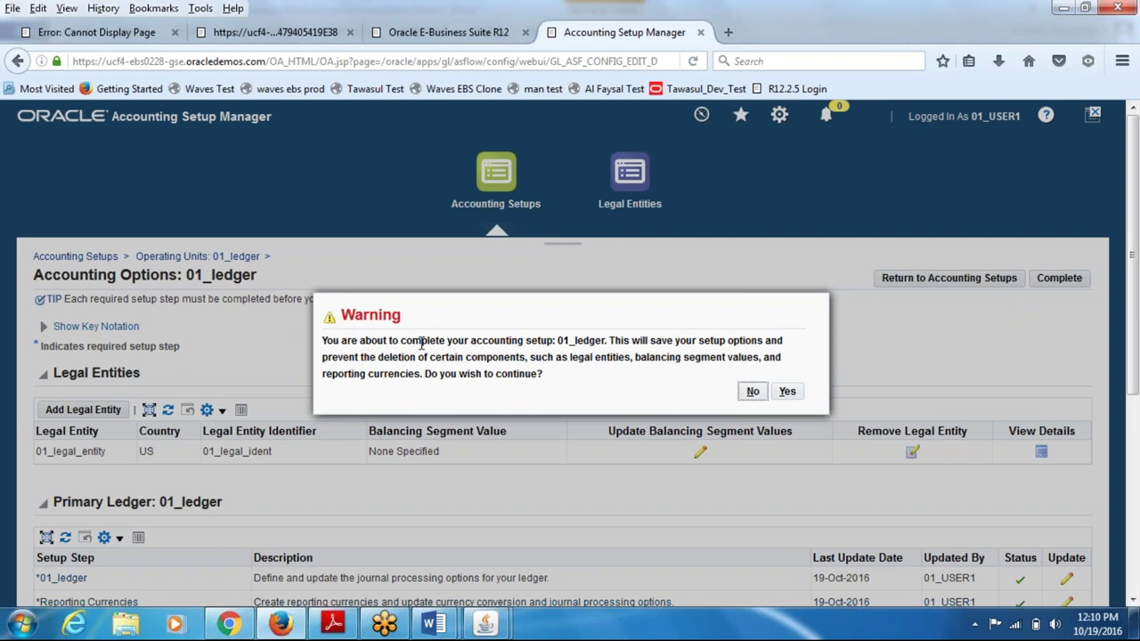
- Confirm completion of the 01_ledger accounting setup (request 25896918) and go back to Accounting Setups
{"action": "left_click_drag", "start_coordinate": [421, 344], "coordinate": [498, 385]}
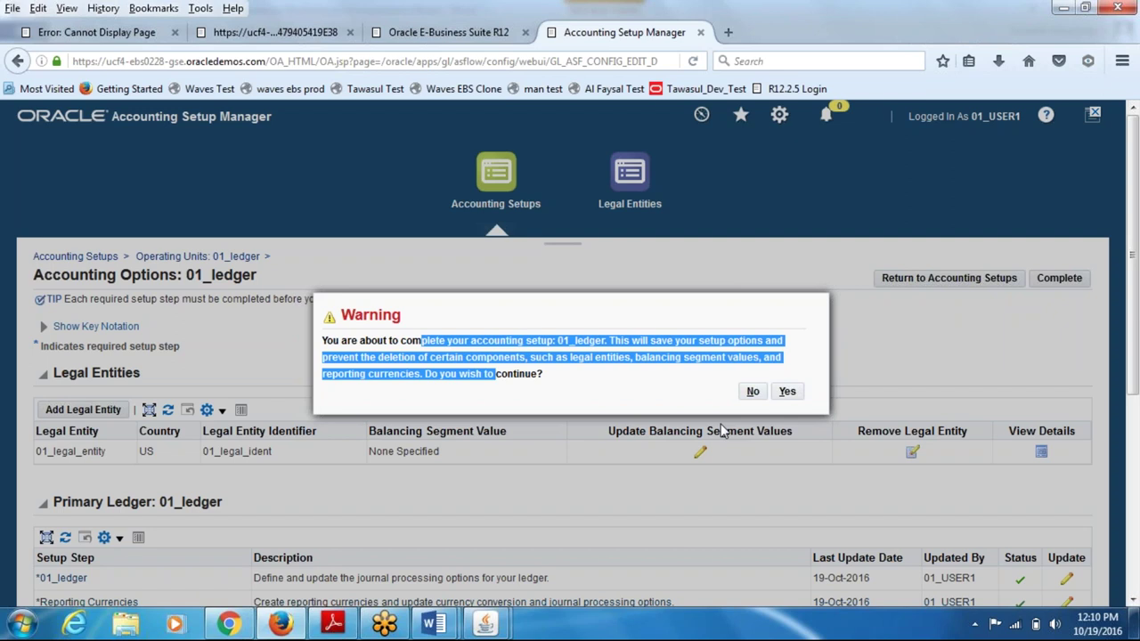
{"action": "left_click", "coordinate": [786, 394]}
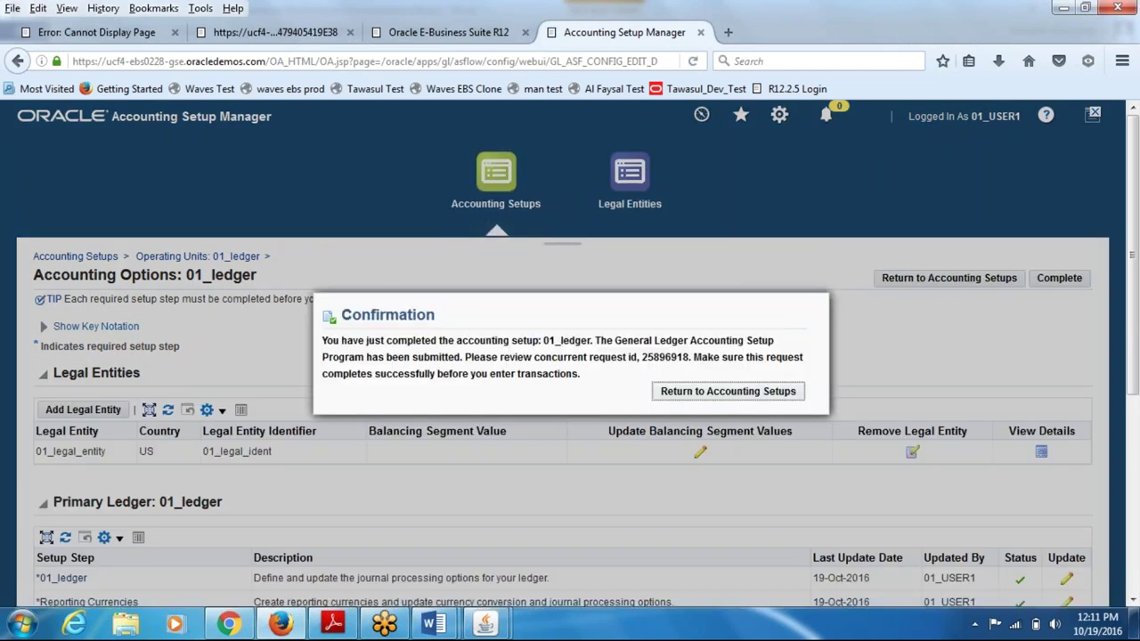
{"action": "left_click_drag", "start_coordinate": [367, 340], "coordinate": [592, 339]}
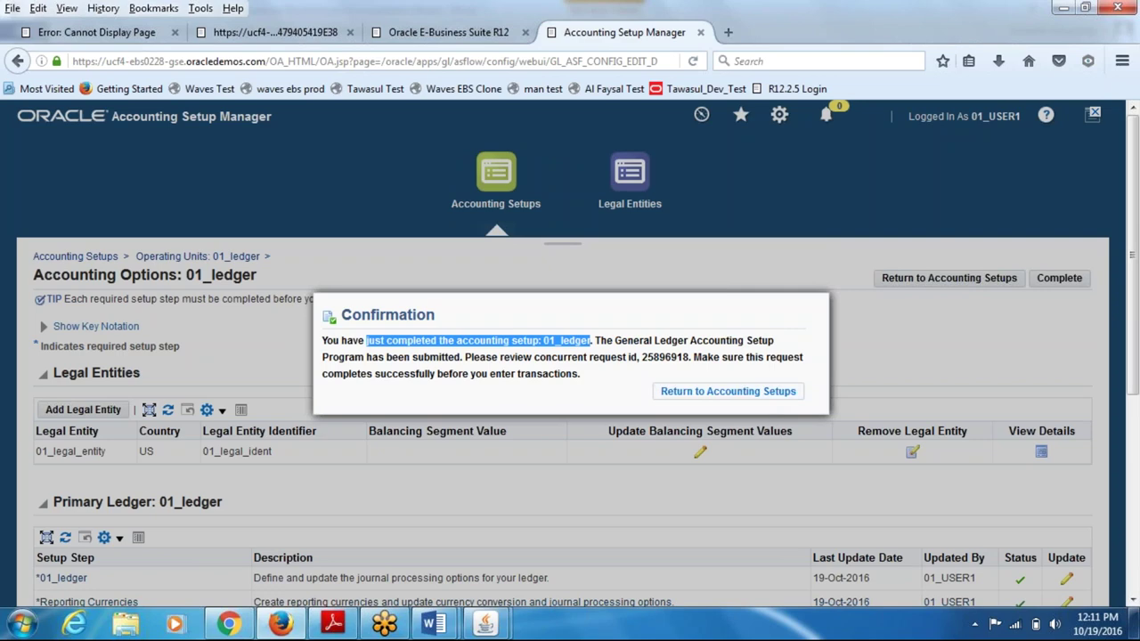
{"action": "left_click", "coordinate": [758, 396]}
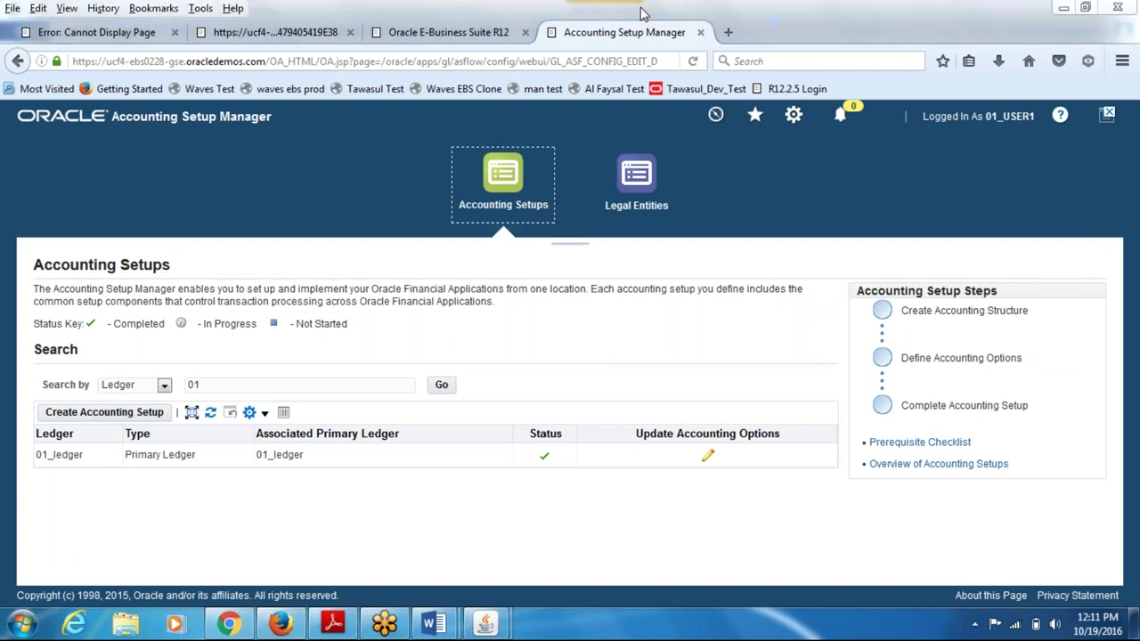
- Close Accounting Setup Manager and switch the Forms navigator to System Administrator, selecting Profile System Values
{"action": "left_click", "coordinate": [701, 32]}
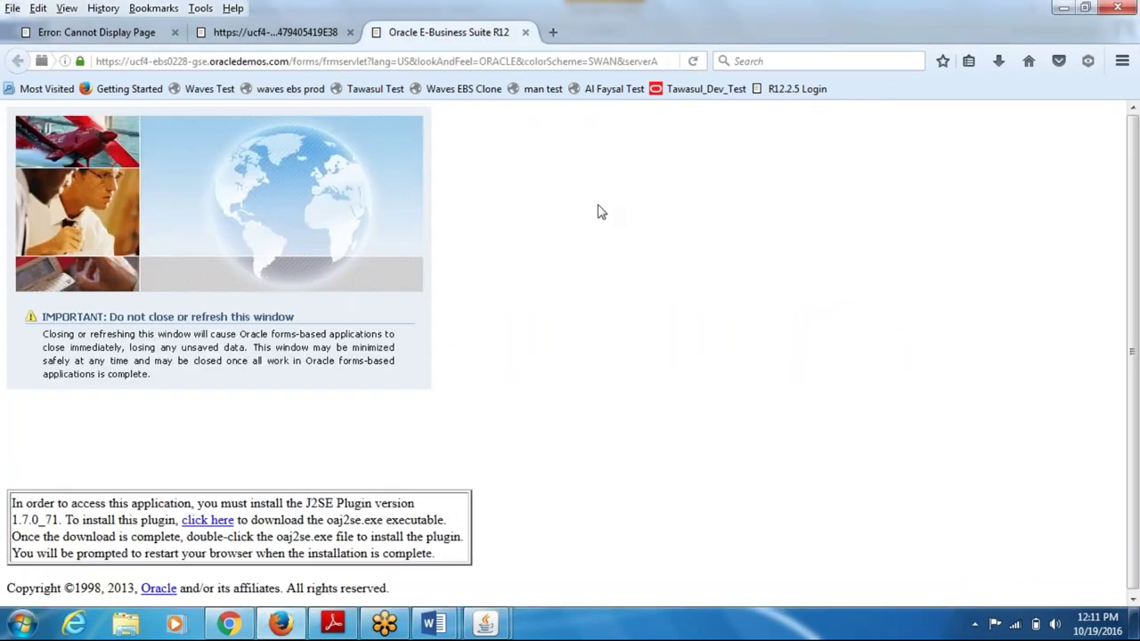
{"action": "mouse_move", "coordinate": [485, 624]}
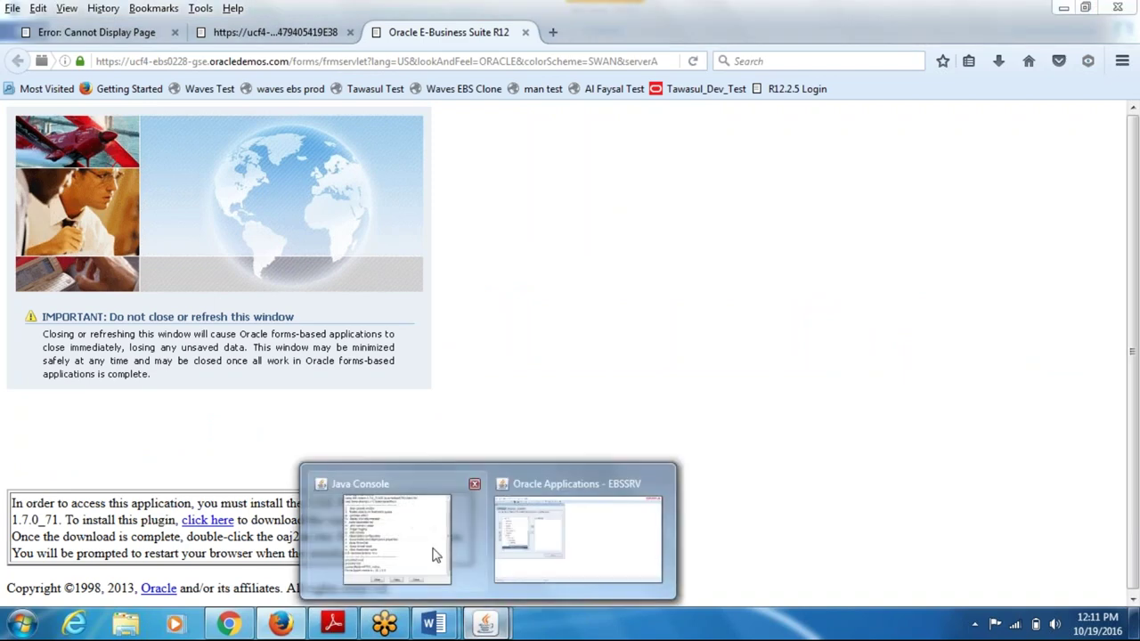
{"action": "left_click", "coordinate": [584, 531]}
{"action": "left_click", "coordinate": [206, 334]}
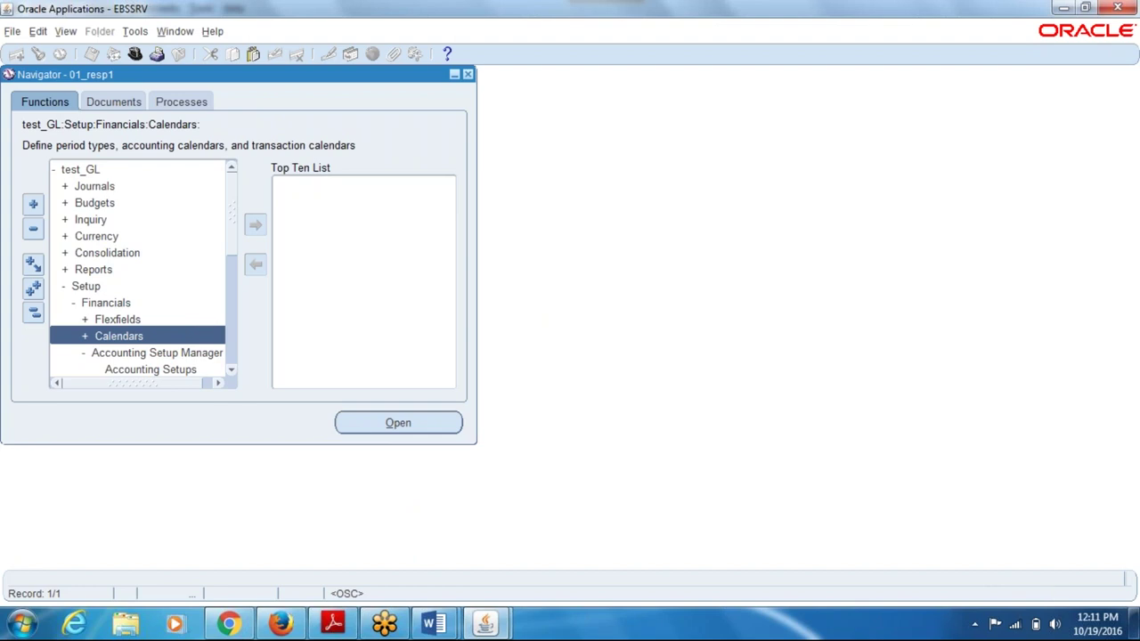
{"action": "key", "text": "alt+f"}
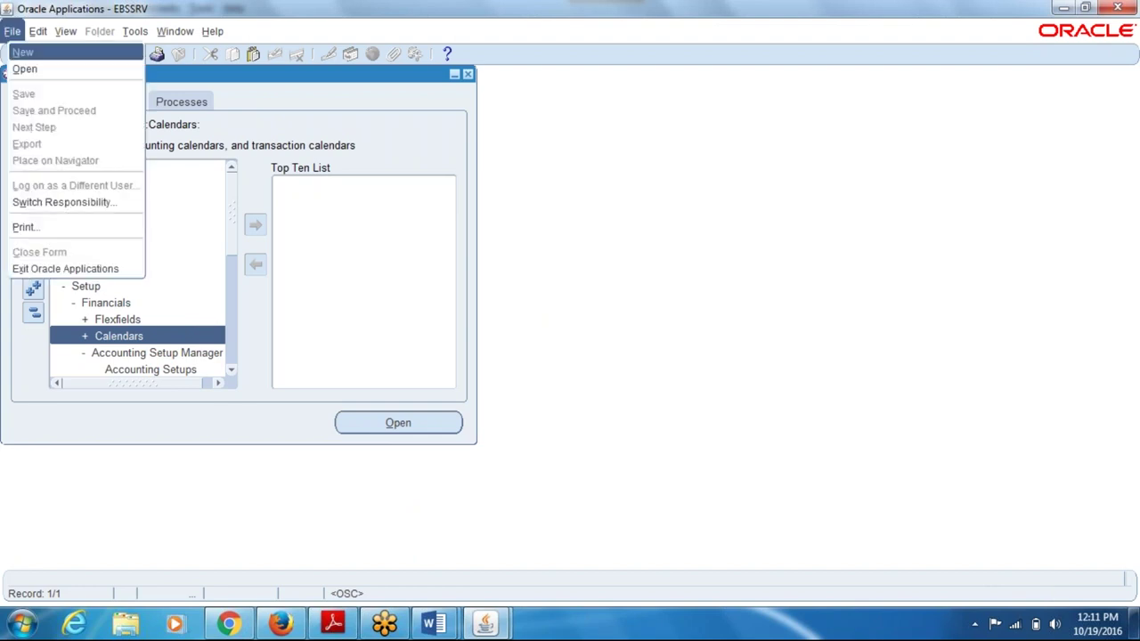
{"action": "key", "text": "Escape"}
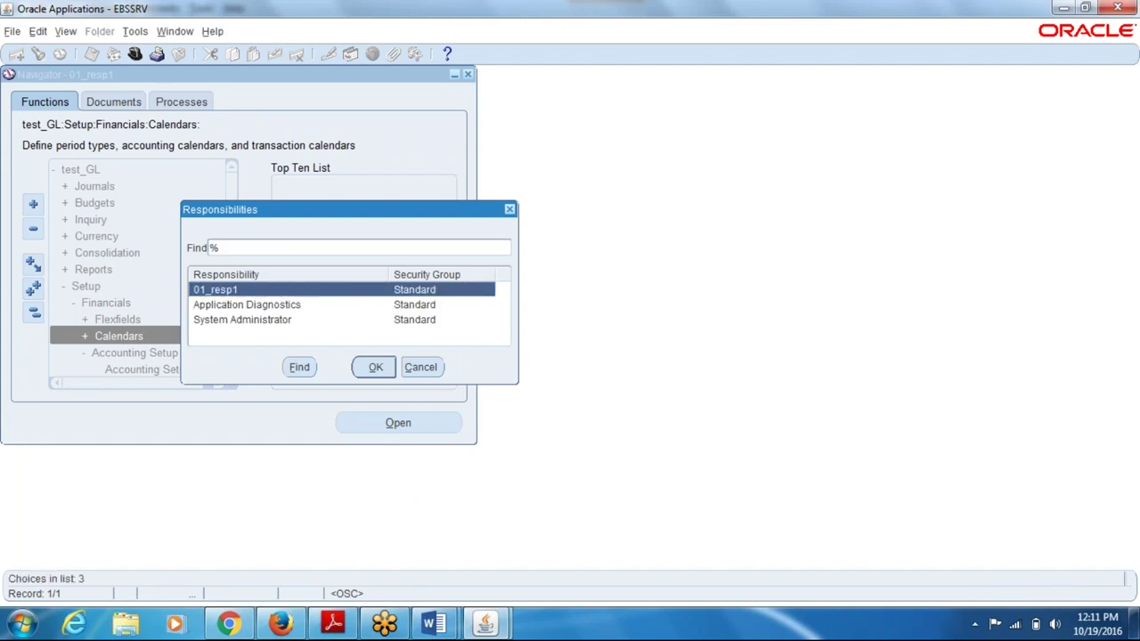
{"action": "key", "text": "Return"}
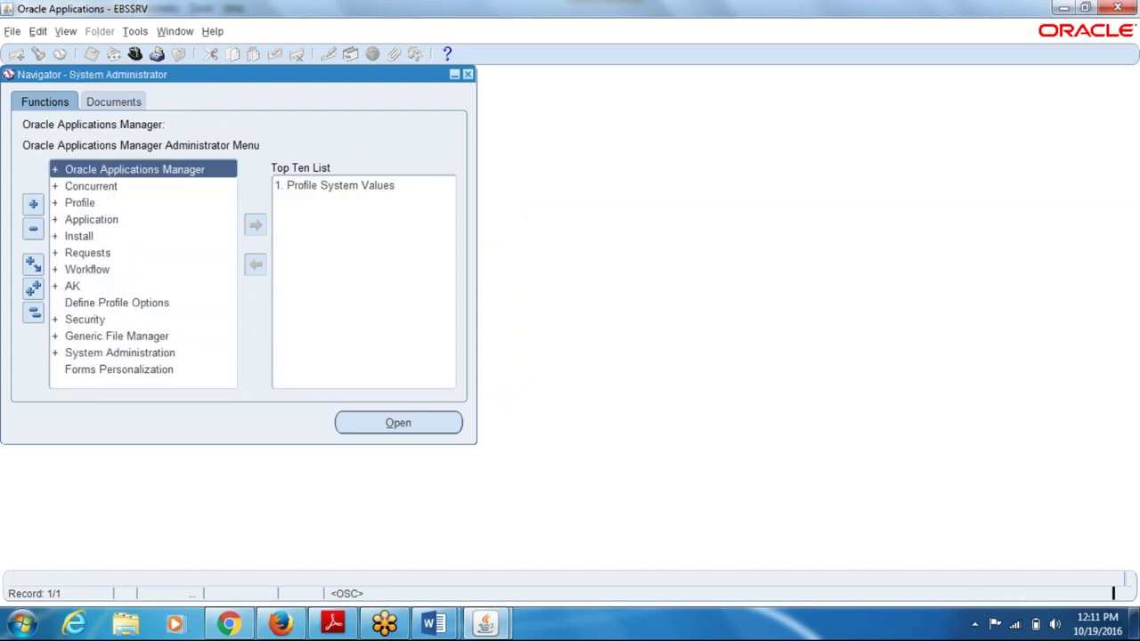
{"action": "key", "text": "Tab"}
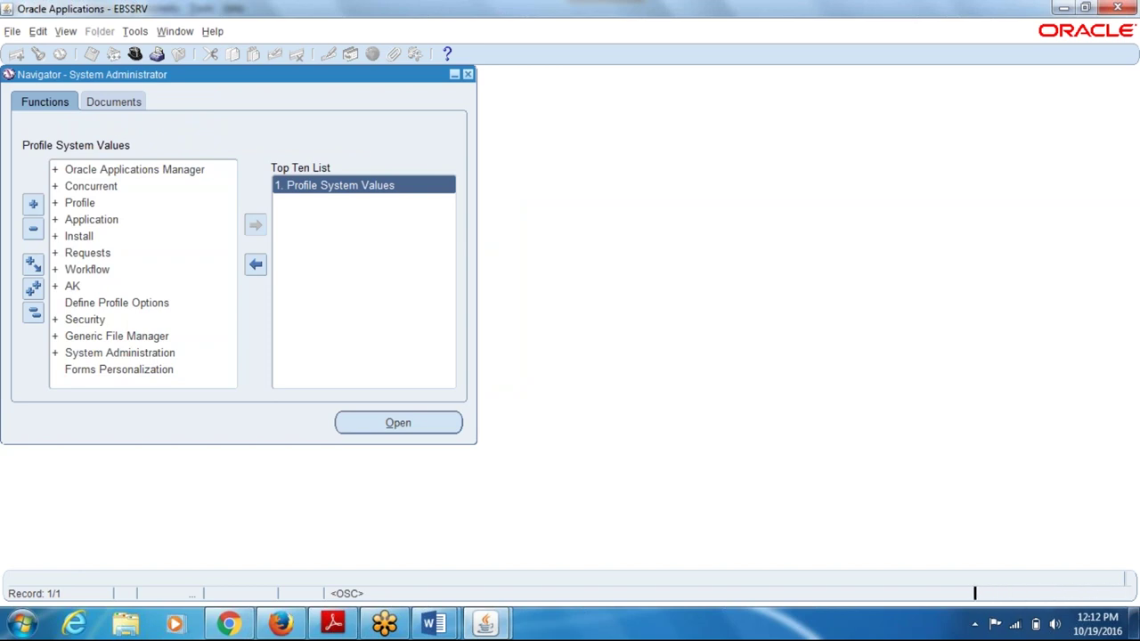
- Open System Profile Values and filter on responsibility 01_resp1
{"action": "key", "text": "Return"}
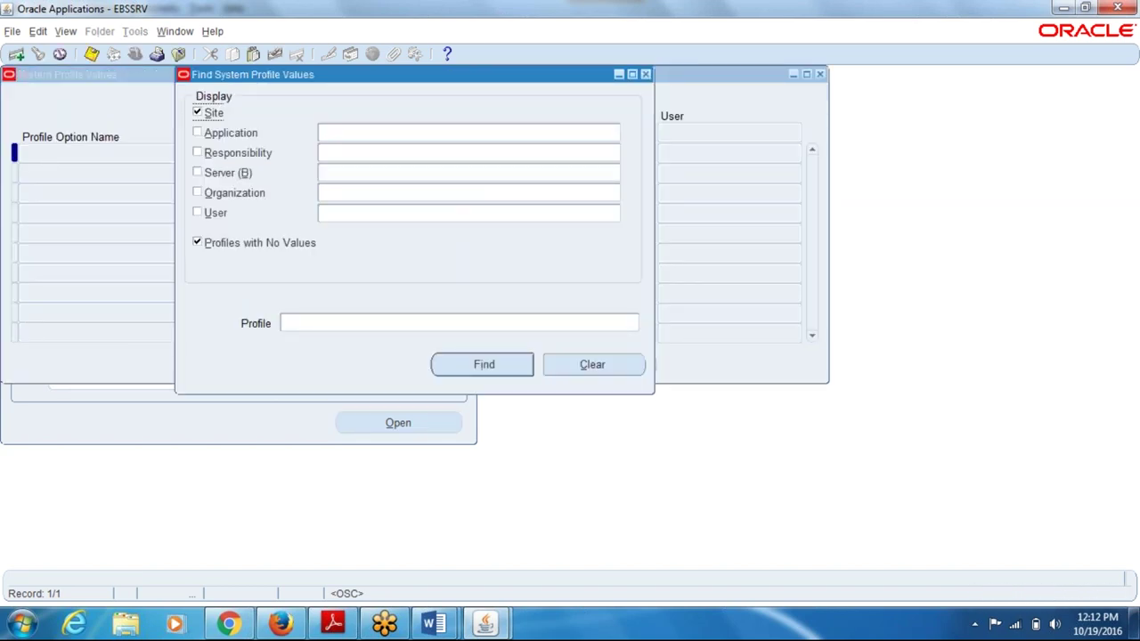
{"action": "left_click", "coordinate": [390, 154]}
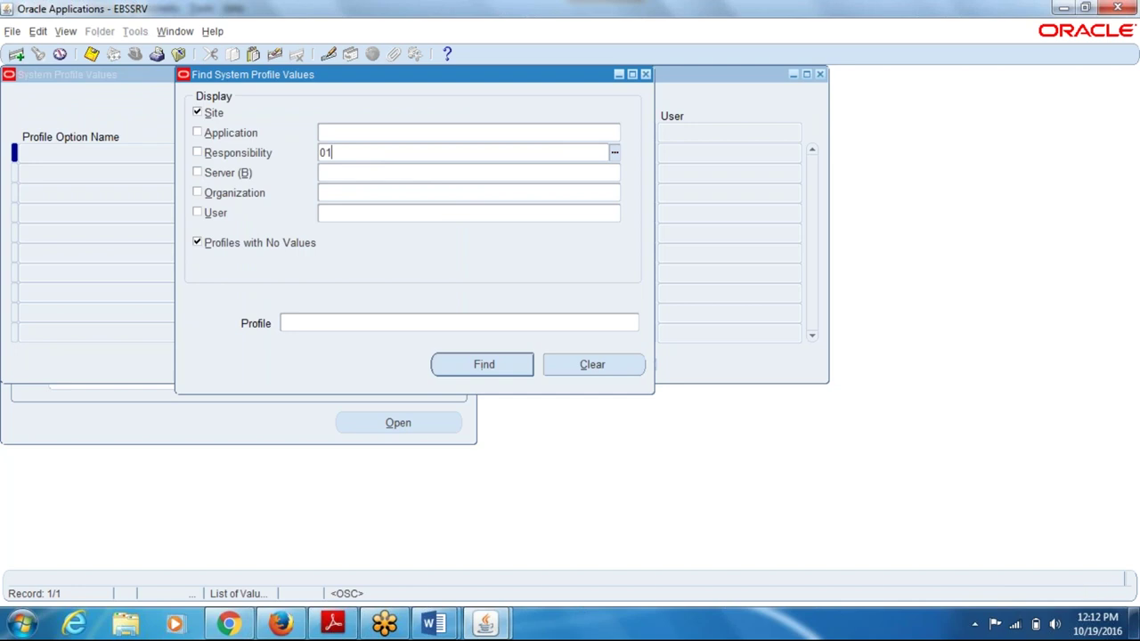
{"action": "key", "text": "Tab"}
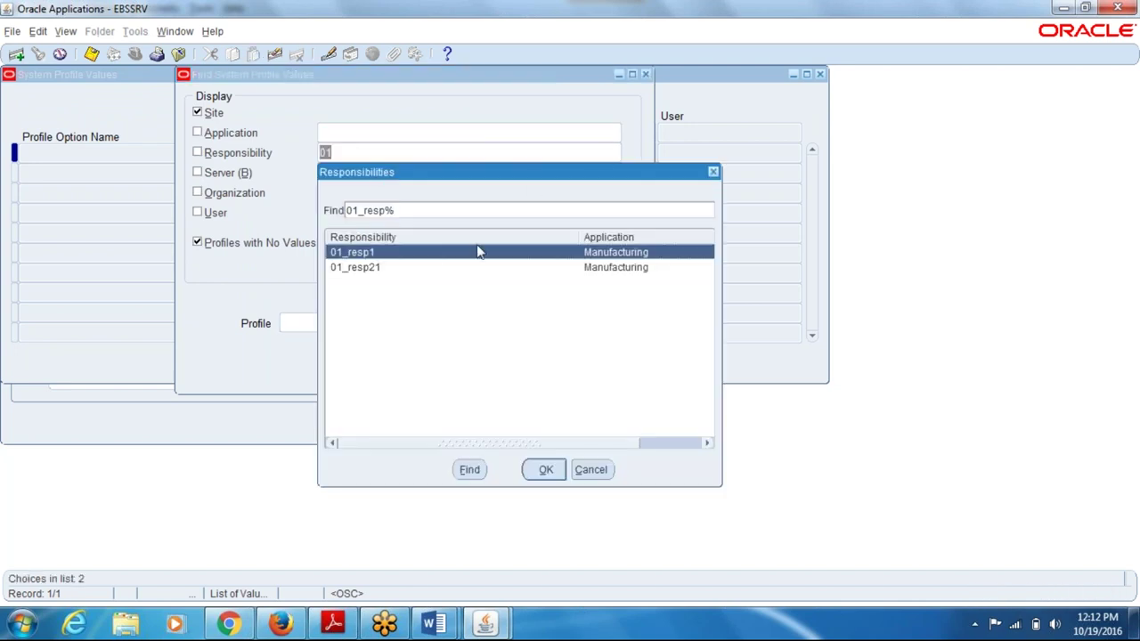
{"action": "left_click", "coordinate": [544, 470]}
- Find profiles matching gl%set% and save GL: Data Access Set as 01_ledger
{"action": "left_click", "coordinate": [405, 323]}
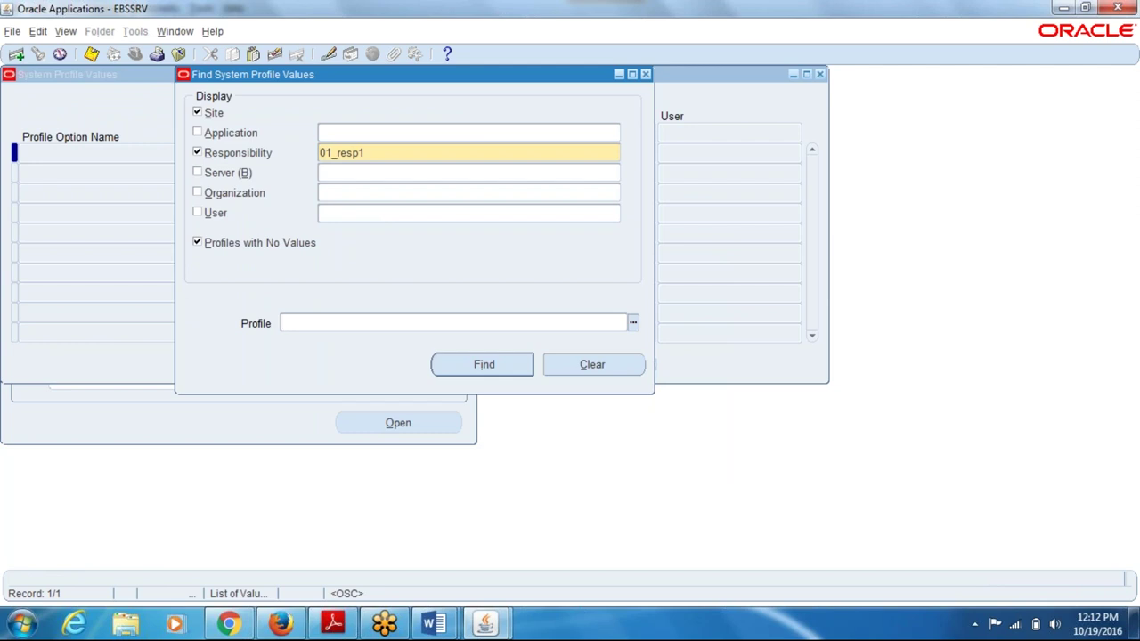
{"action": "type", "text": "gl%set%"}
{"action": "key", "text": "Return"}
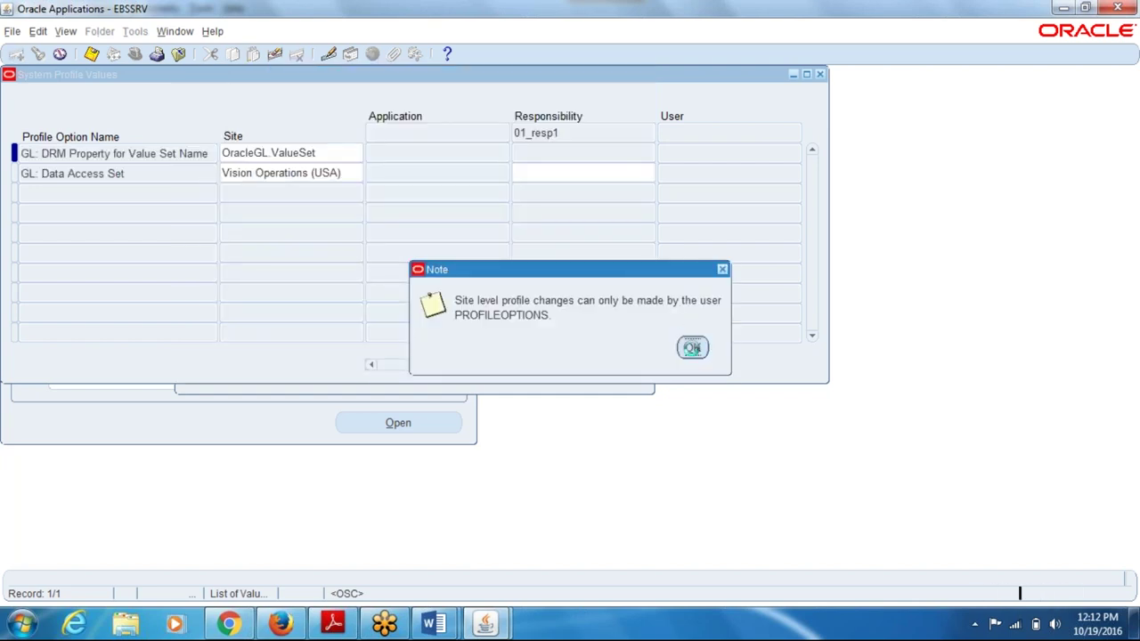
{"action": "left_click", "coordinate": [693, 348]}
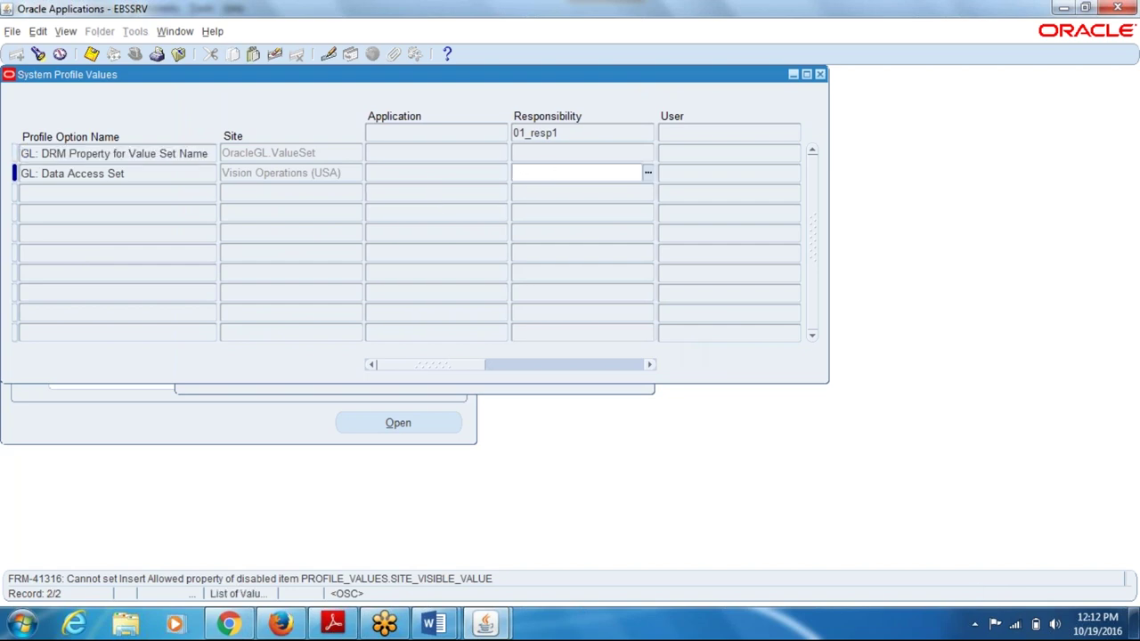
{"action": "key", "text": "Tab"}
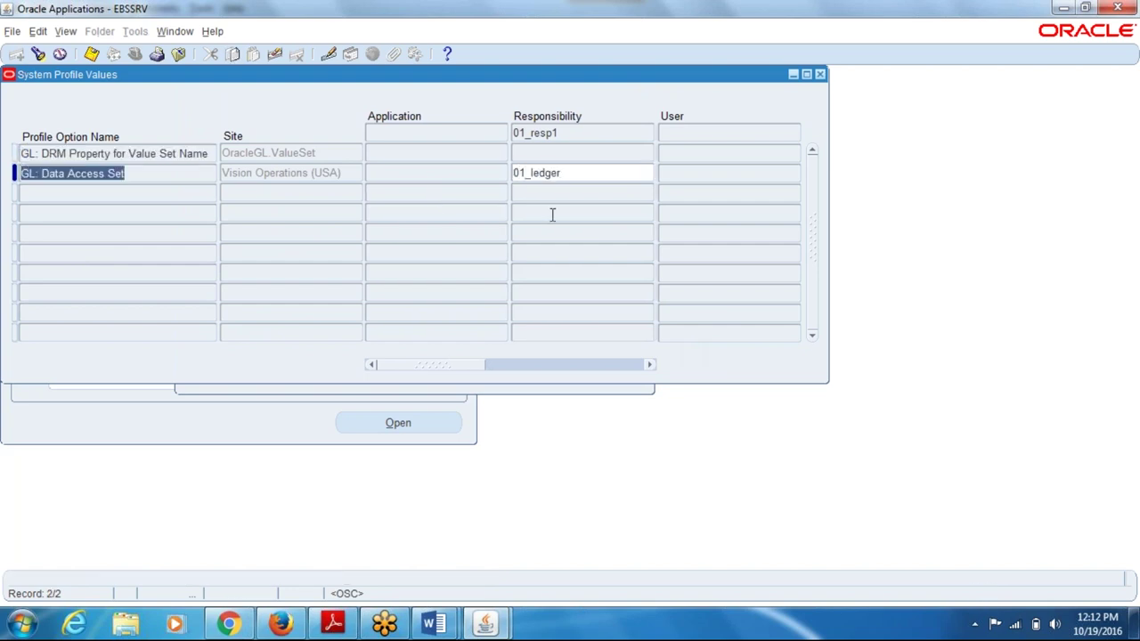
{"action": "key", "text": "ctrl+s"}
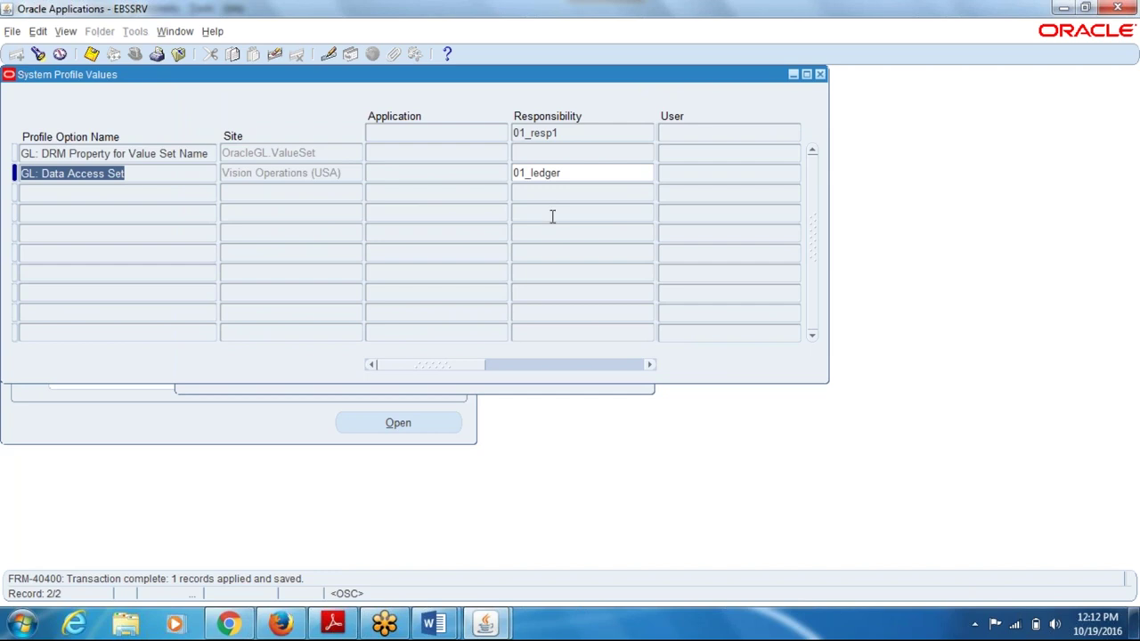
{"action": "key", "text": "ctrl+f"}
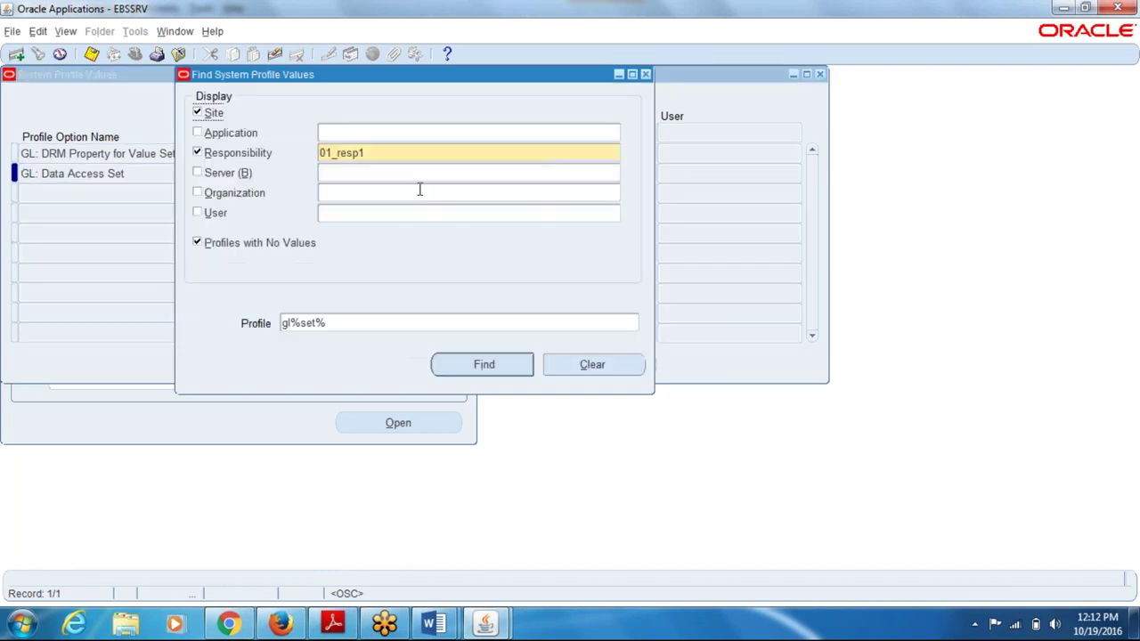
- Change the profile search responsibility to 01_resp21 and run the search
{"action": "double_click", "coordinate": [611, 152]}
{"action": "type", "text": "01"}
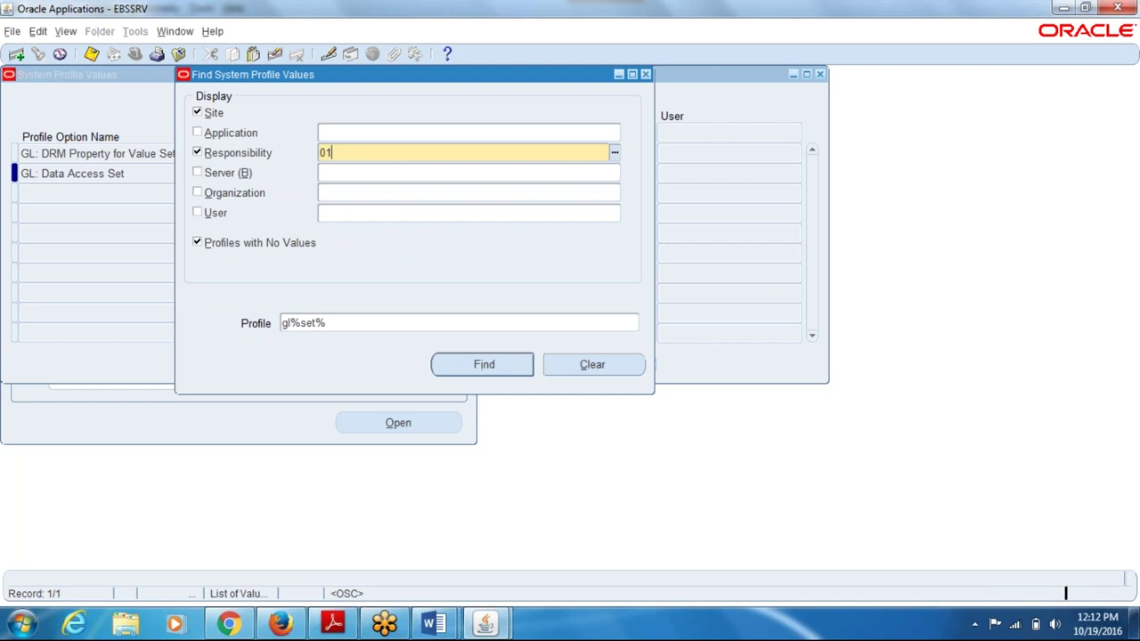
{"action": "key", "text": "Tab"}
{"action": "key", "text": "Down"}
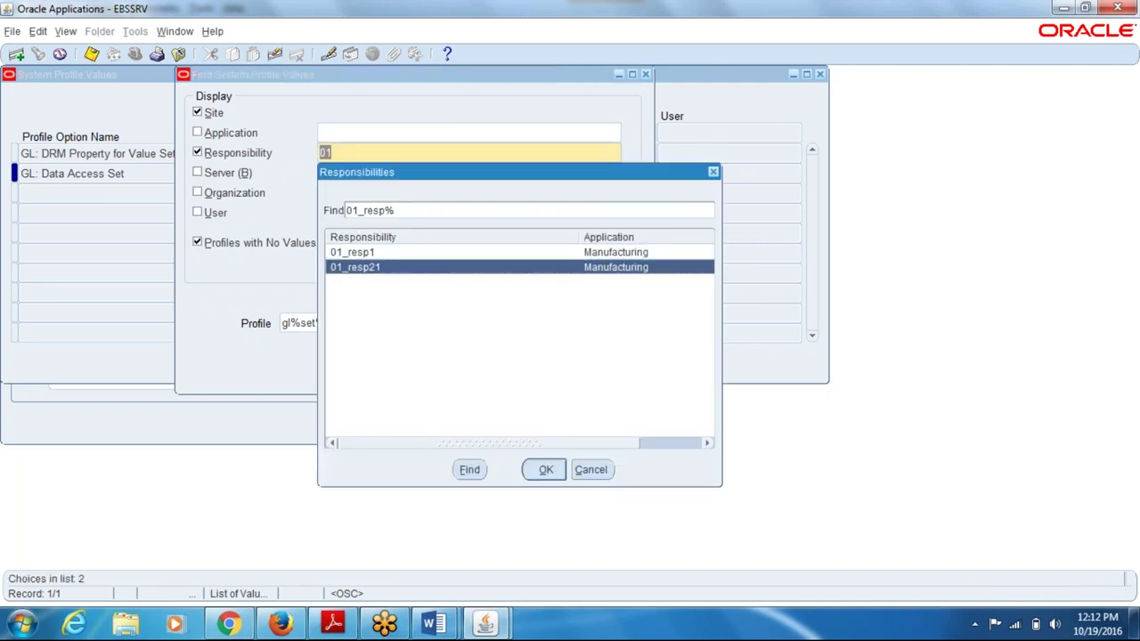
{"action": "key", "text": "Return"}
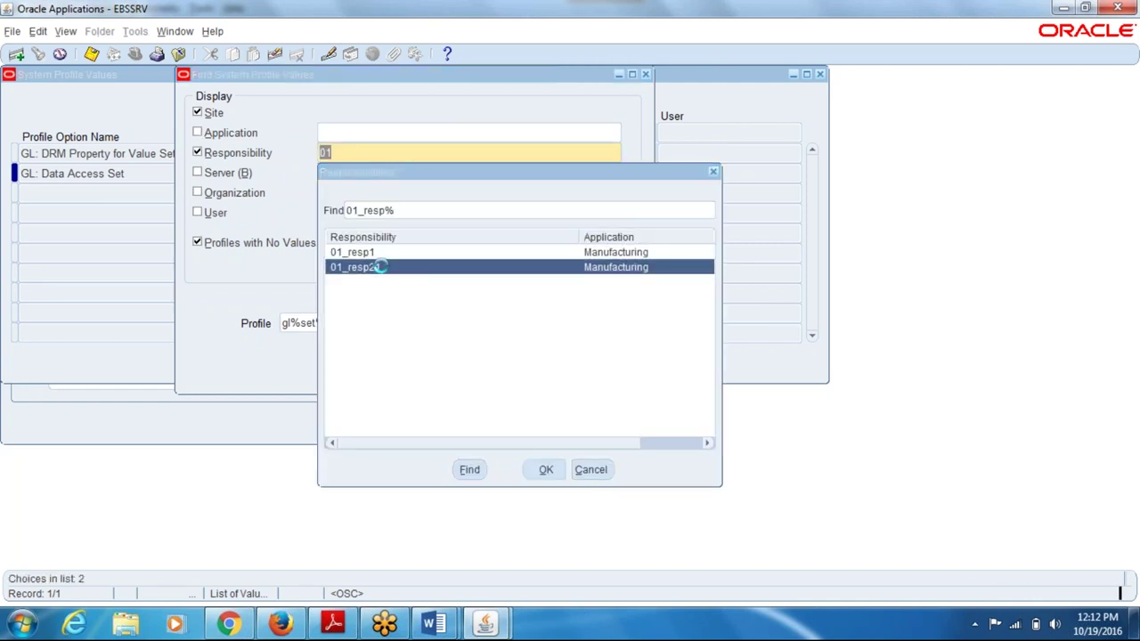
{"action": "left_click", "coordinate": [476, 372]}
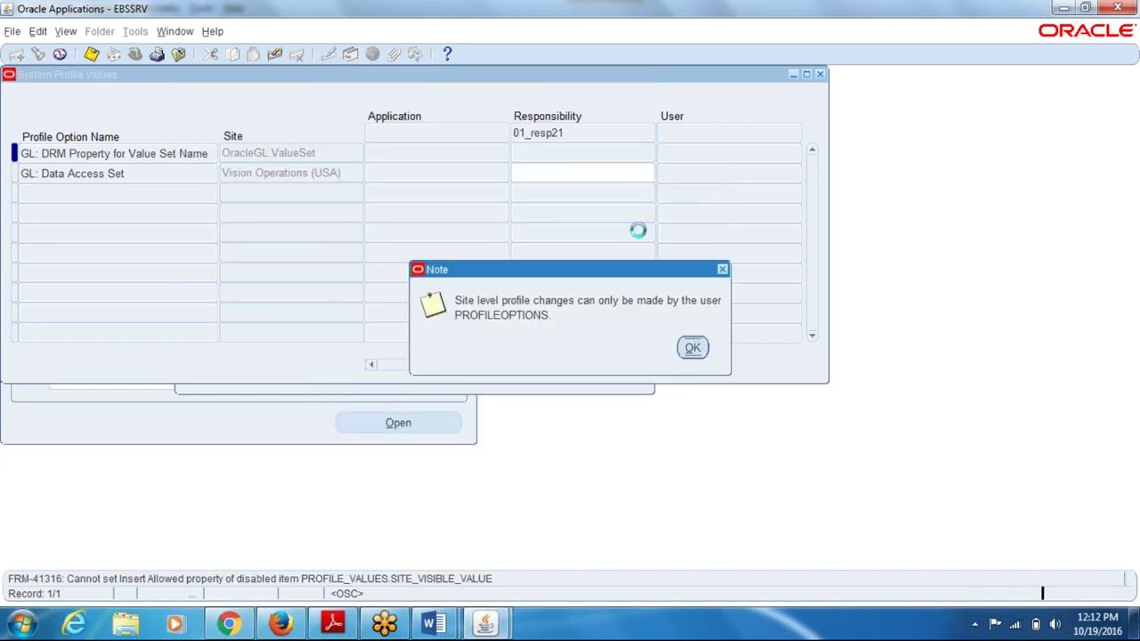
- Enter 01_ledger as the responsibility-level Data Access Set and save it
{"action": "key", "text": "Return"}
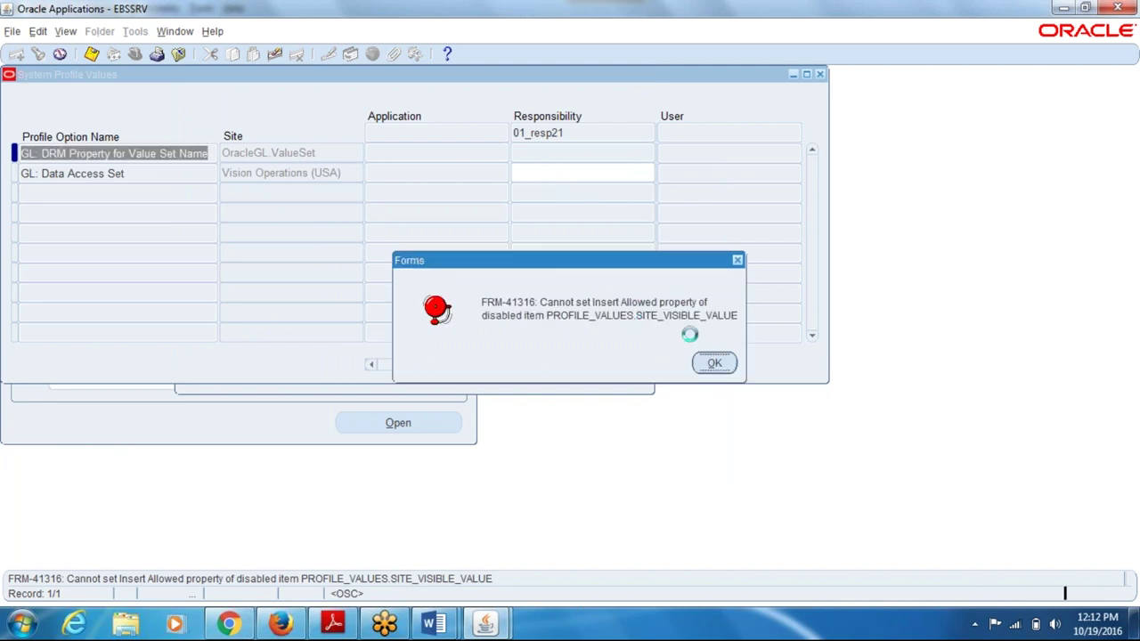
{"action": "left_click", "coordinate": [713, 362]}
{"action": "left_click", "coordinate": [579, 172]}
{"action": "type", "text": "01"}
{"action": "key", "text": "Tab"}
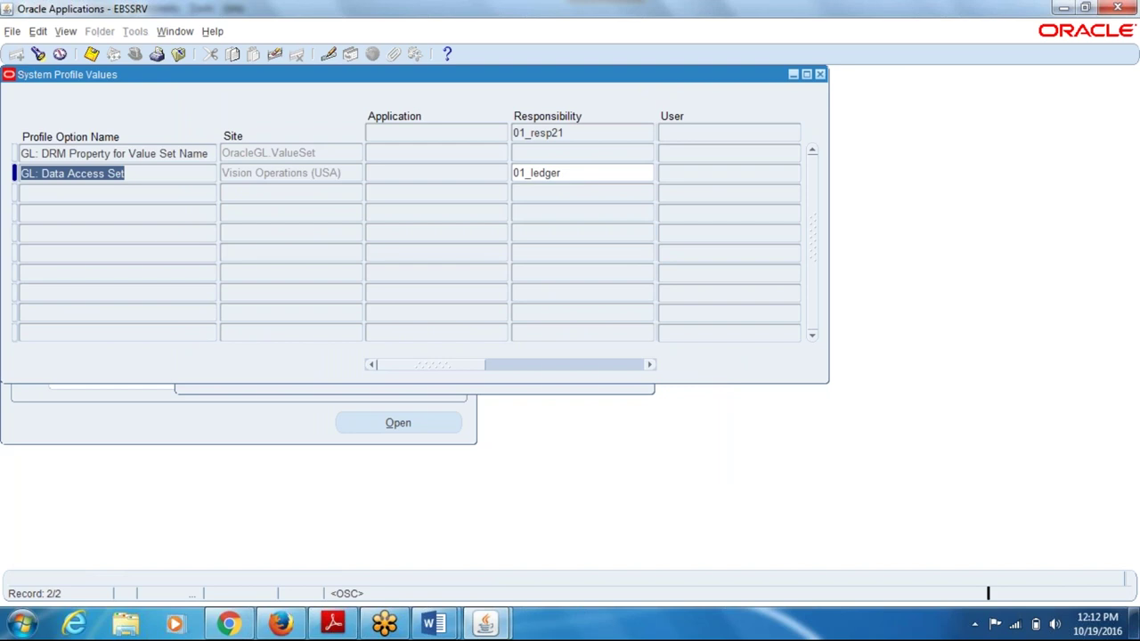
{"action": "key", "text": "ctrl+s"}
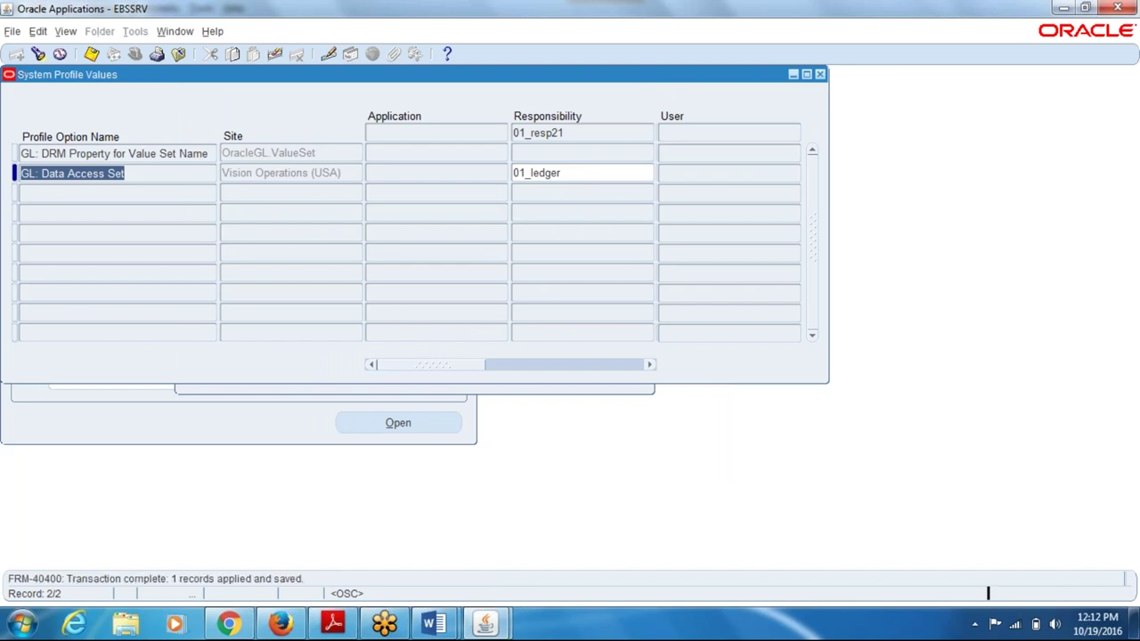
{"action": "key", "text": "F11"}
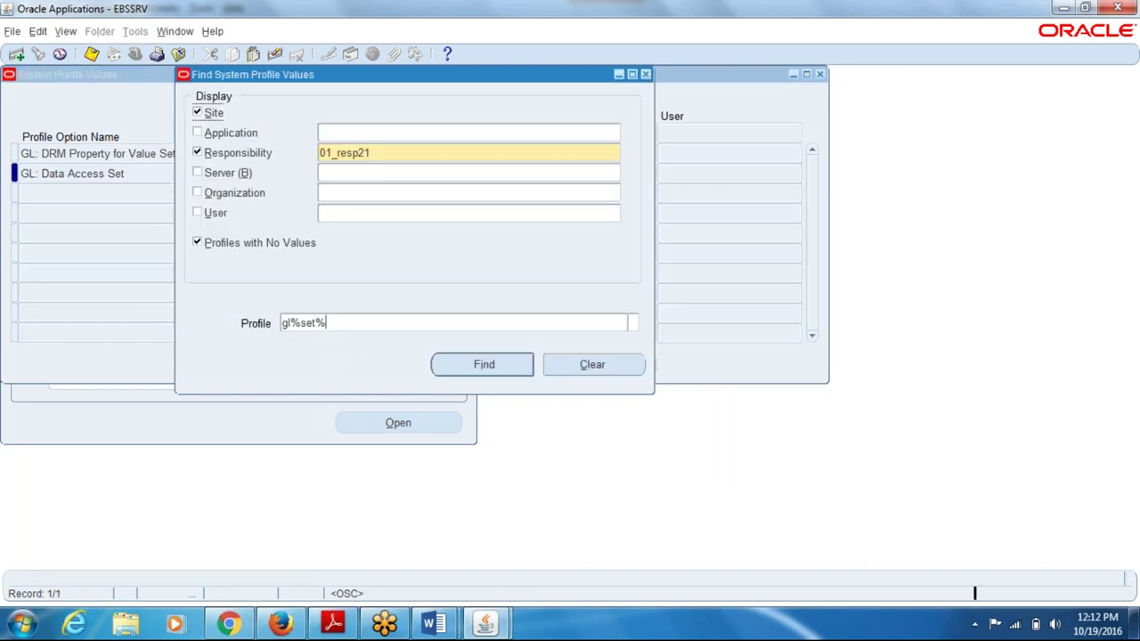
- Search for hr%secu% profiles and dismiss the site-level note and insert error
{"action": "type", "text": "hr%"}
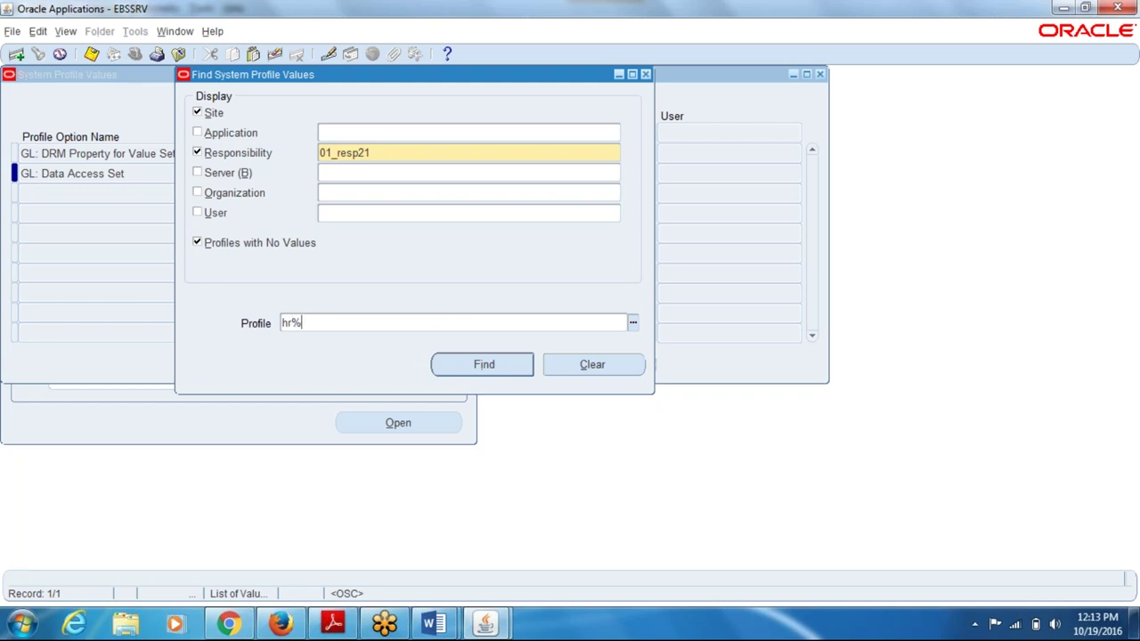
{"action": "type", "text": "secu%"}
{"action": "key", "text": "Tab"}
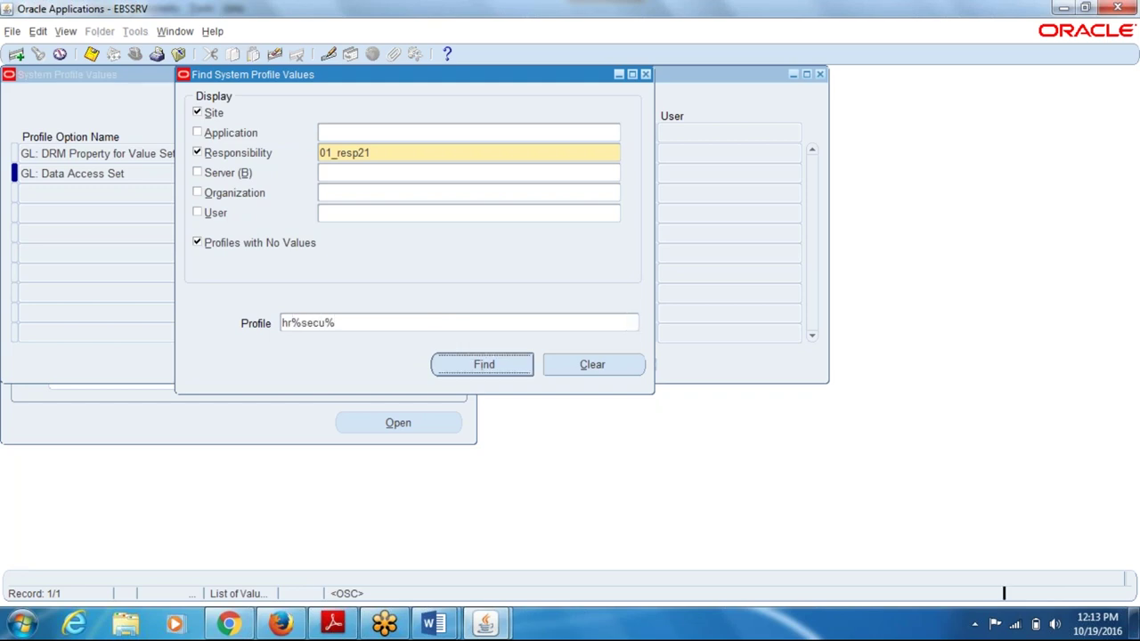
{"action": "left_click", "coordinate": [459, 357]}
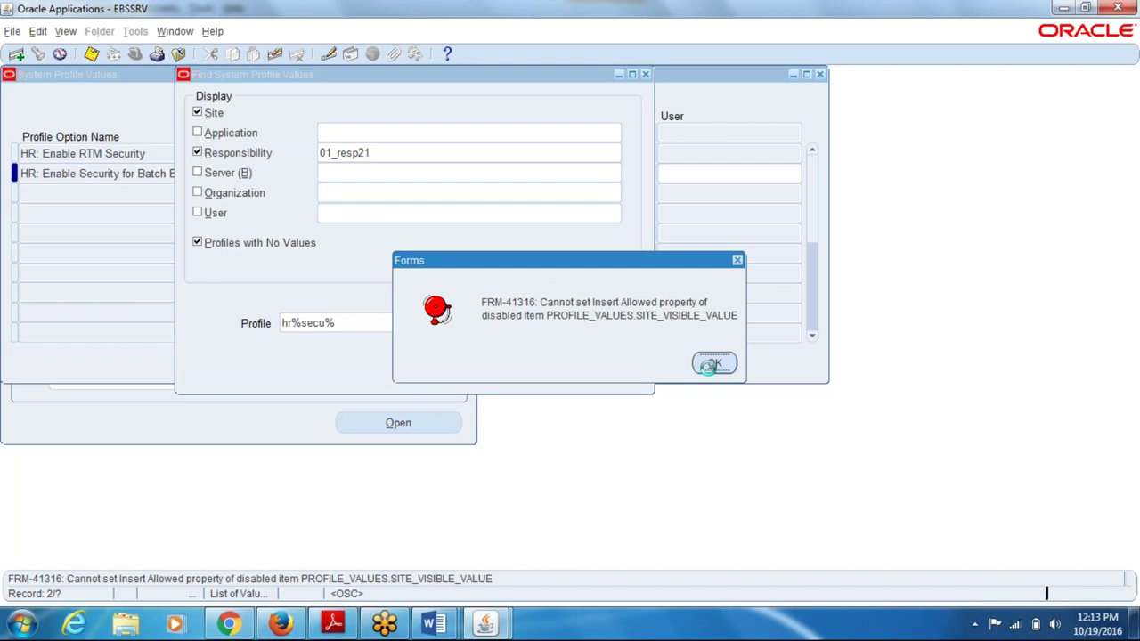
{"action": "left_click", "coordinate": [712, 363]}
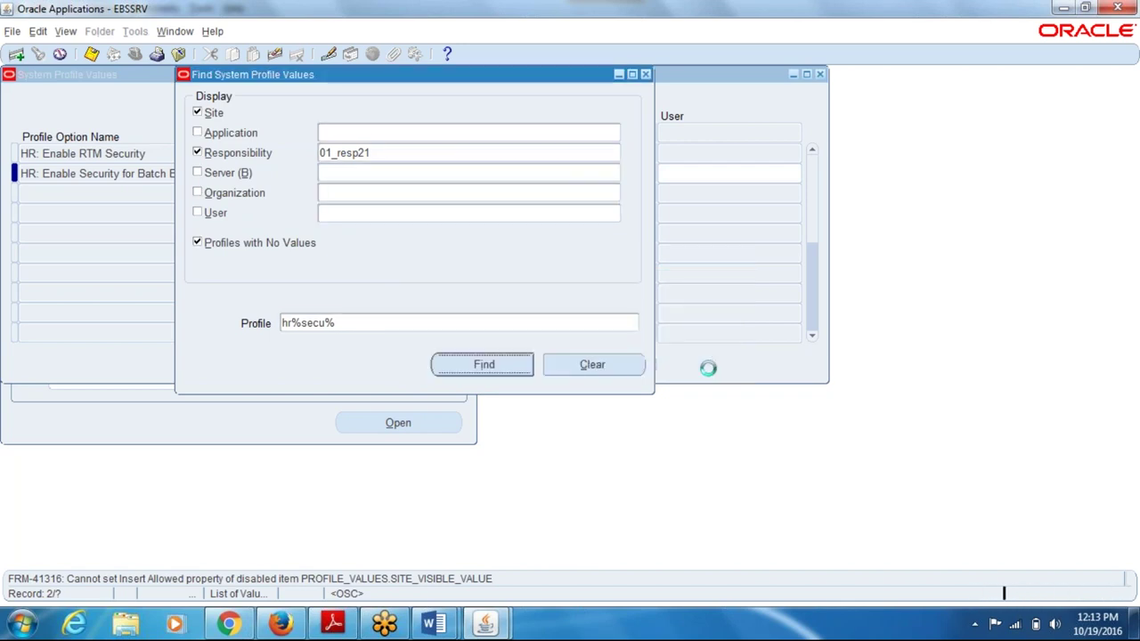
{"action": "left_click", "coordinate": [694, 349]}
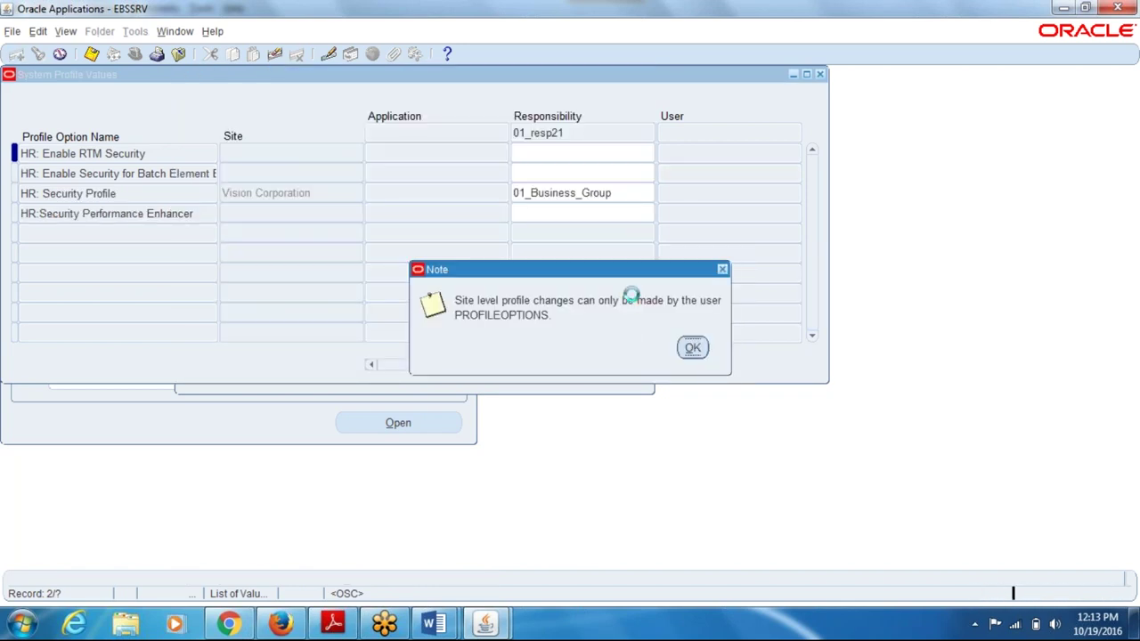
{"action": "key", "text": "Return"}
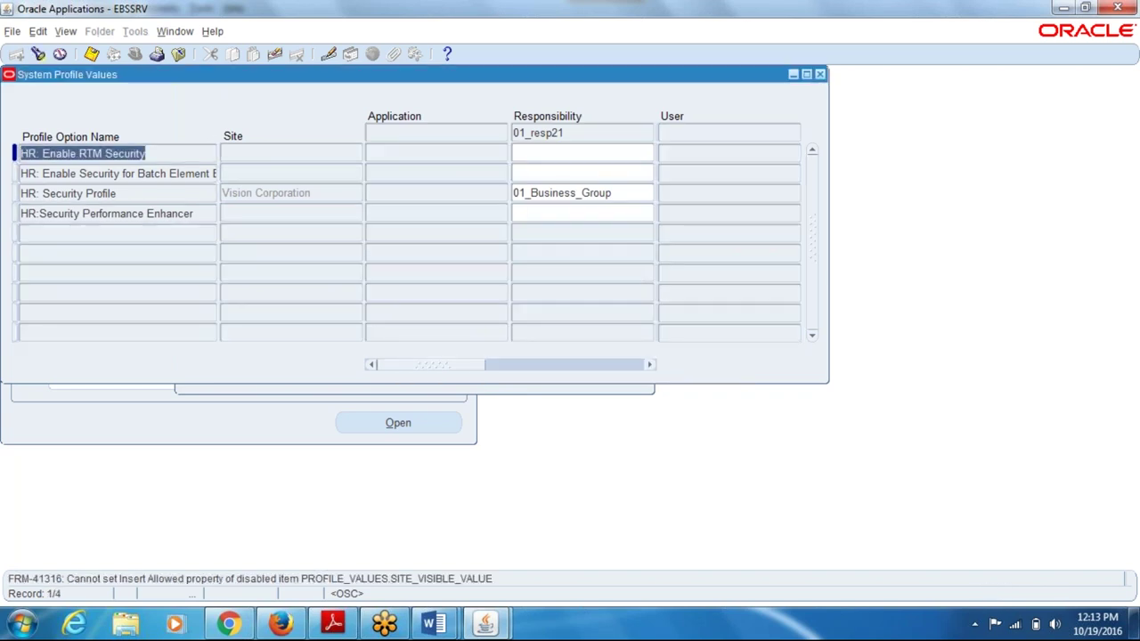
- Re-query for 01_resp1 without Site values, confirming HR: Security Profile is 01_Business_Group, then close
{"action": "key", "text": "ctrl+f"}
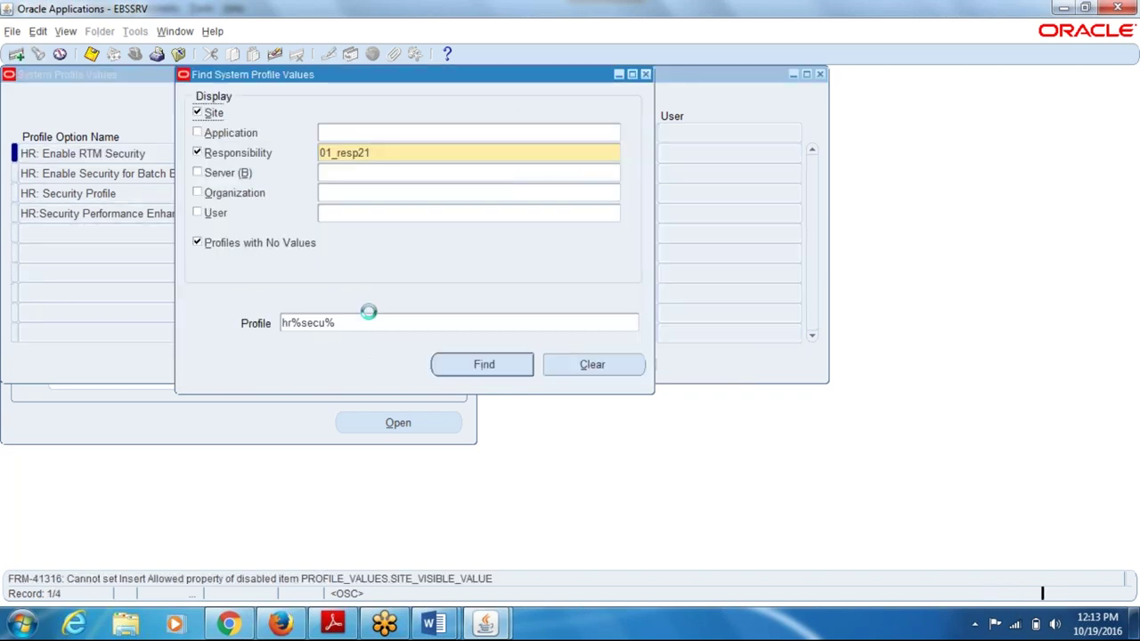
{"action": "type", "text": "01%1"}
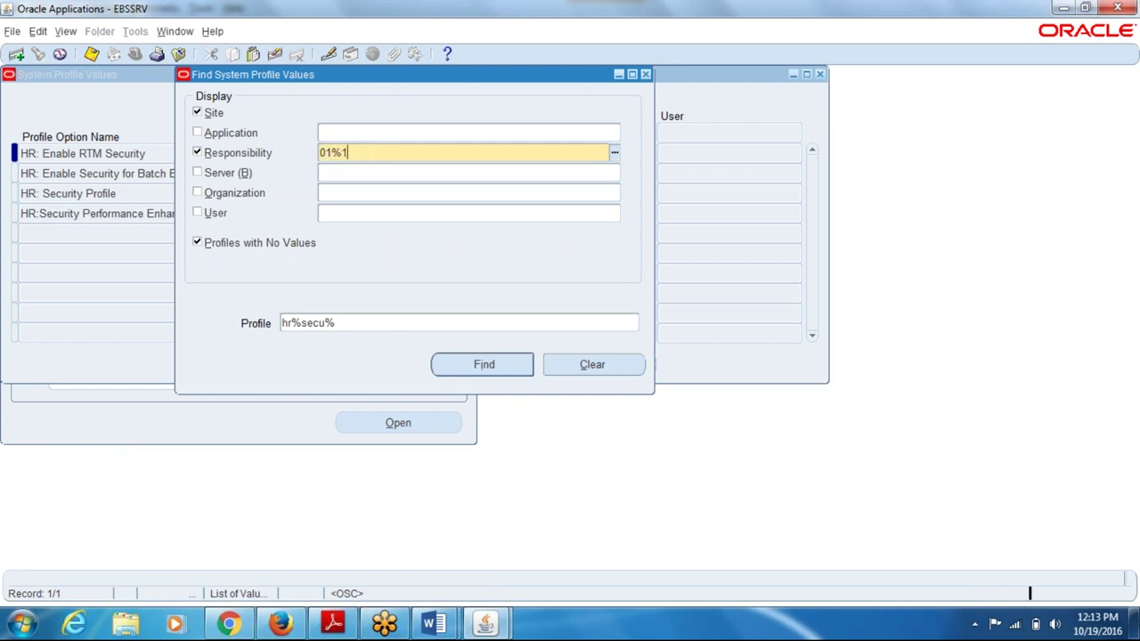
{"action": "key", "text": "Tab"}
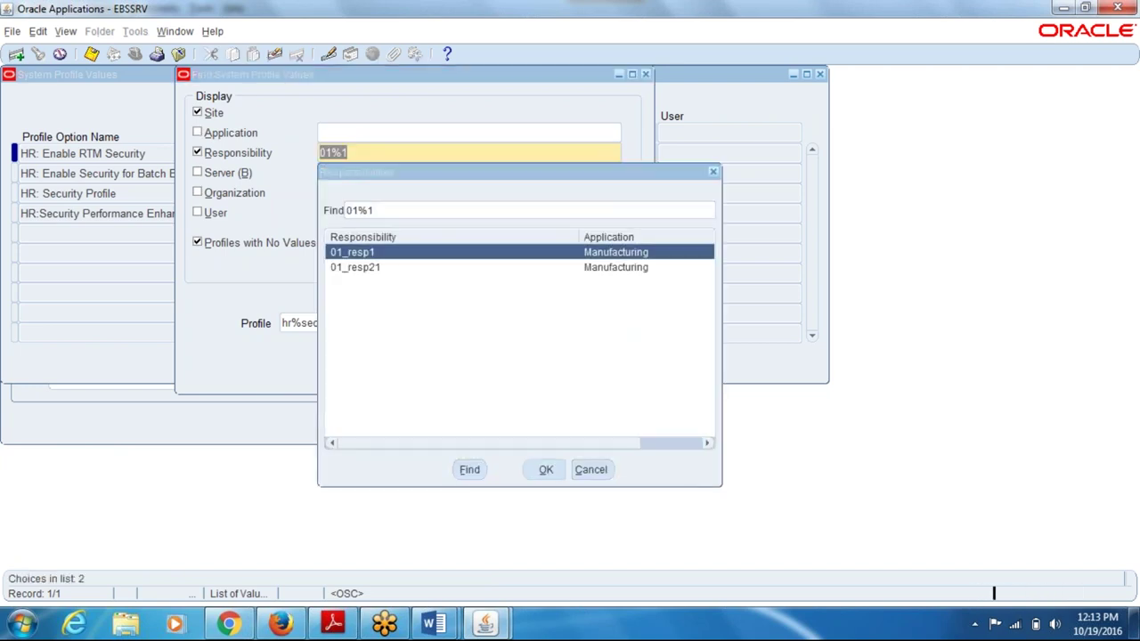
{"action": "key", "text": "Return"}
{"action": "left_click", "coordinate": [210, 113]}
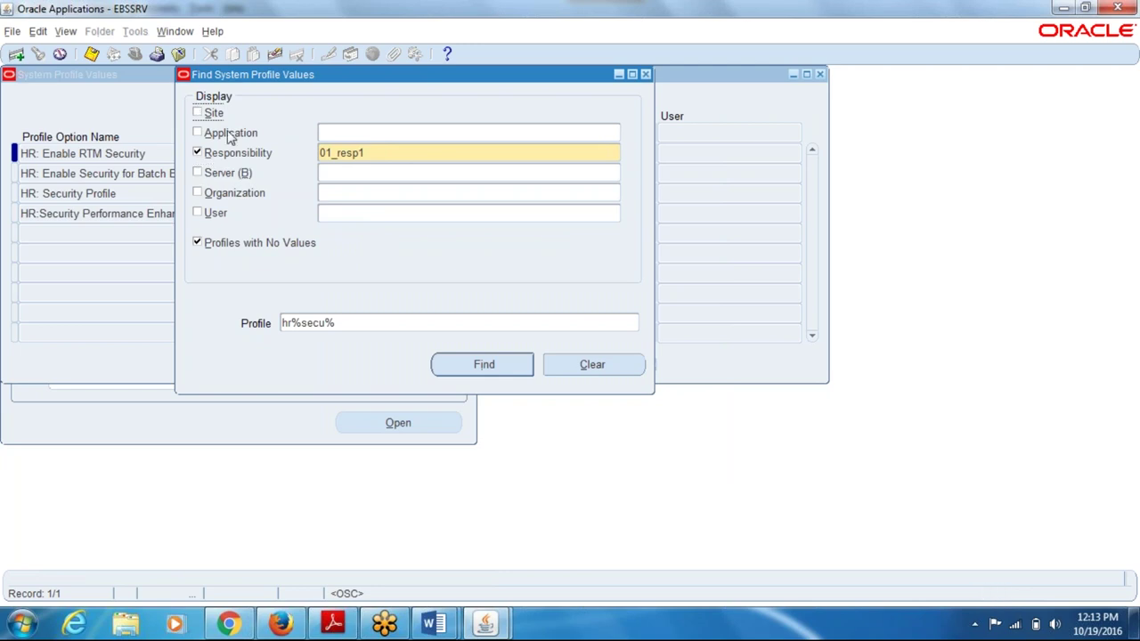
{"action": "left_click", "coordinate": [447, 361]}
{"action": "left_click", "coordinate": [227, 201]}
{"action": "left_click", "coordinate": [821, 78]}
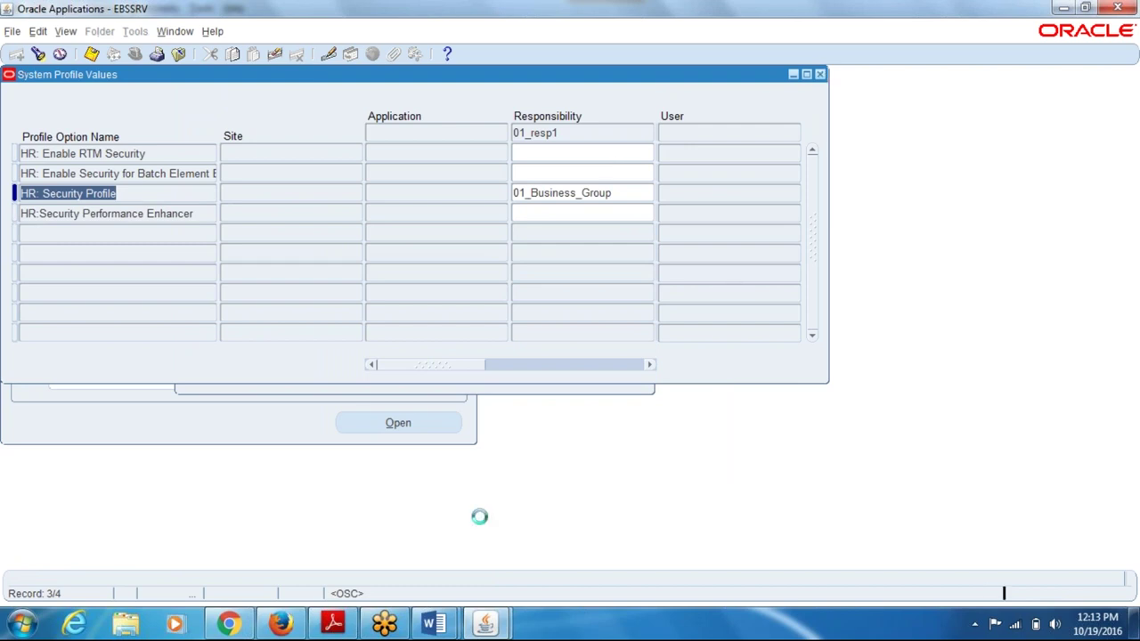
{"action": "left_click", "coordinate": [434, 624]}
- Review the Business Group (Vision Corporation), Ledger, Legal Entity and Operating Unit boxes in the Global Enterprise Structure diagram
{"action": "left_click", "coordinate": [400, 549]}
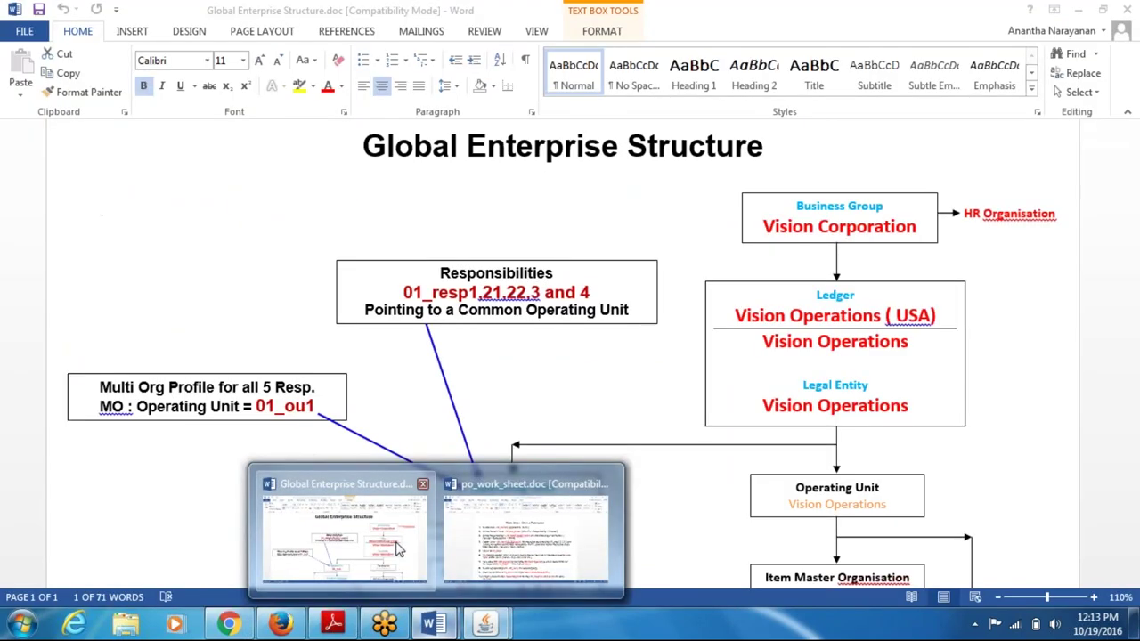
{"action": "left_click", "coordinate": [852, 224], "text": "shift"}
{"action": "left_click", "coordinate": [850, 304], "text": "shift"}
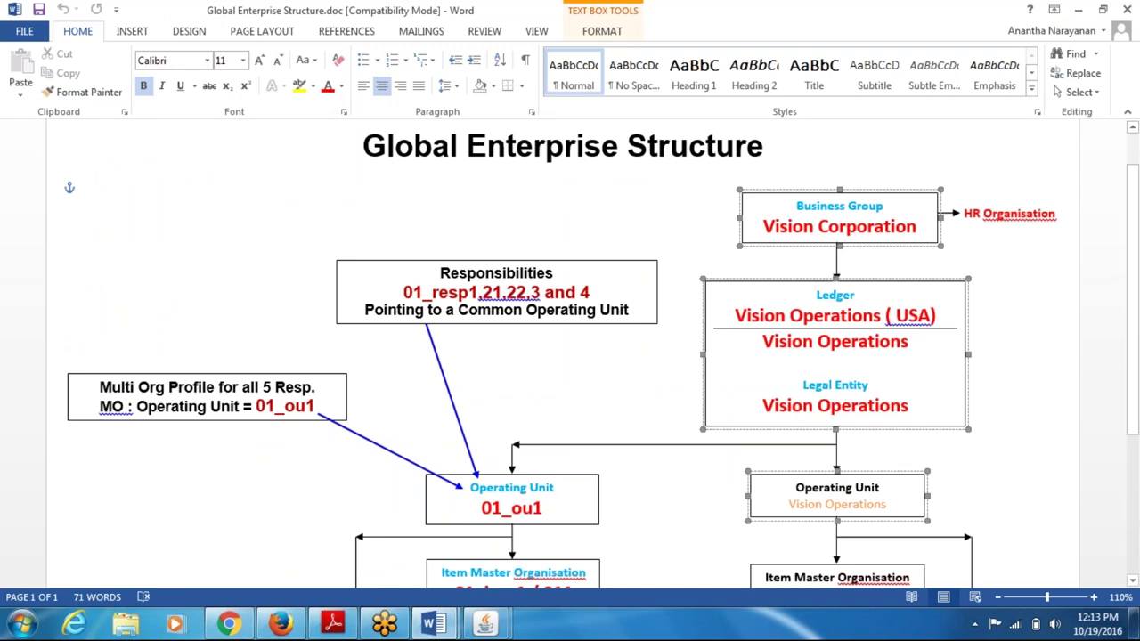
{"action": "left_click_drag", "start_coordinate": [866, 210], "coordinate": [874, 224]}
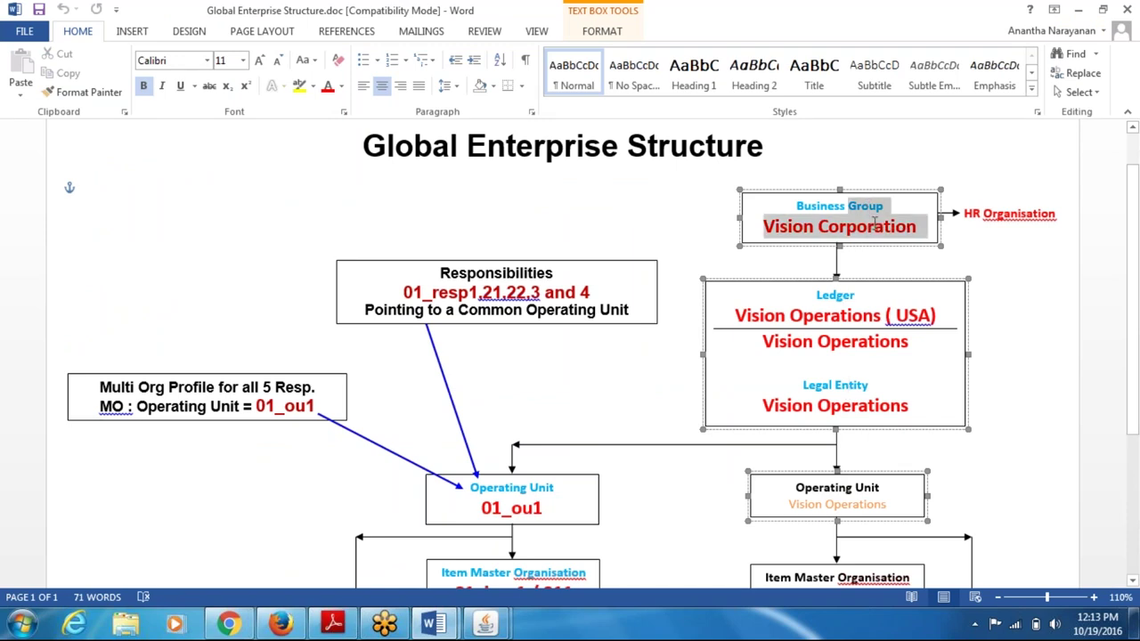
{"action": "left_click_drag", "start_coordinate": [844, 291], "coordinate": [846, 337]}
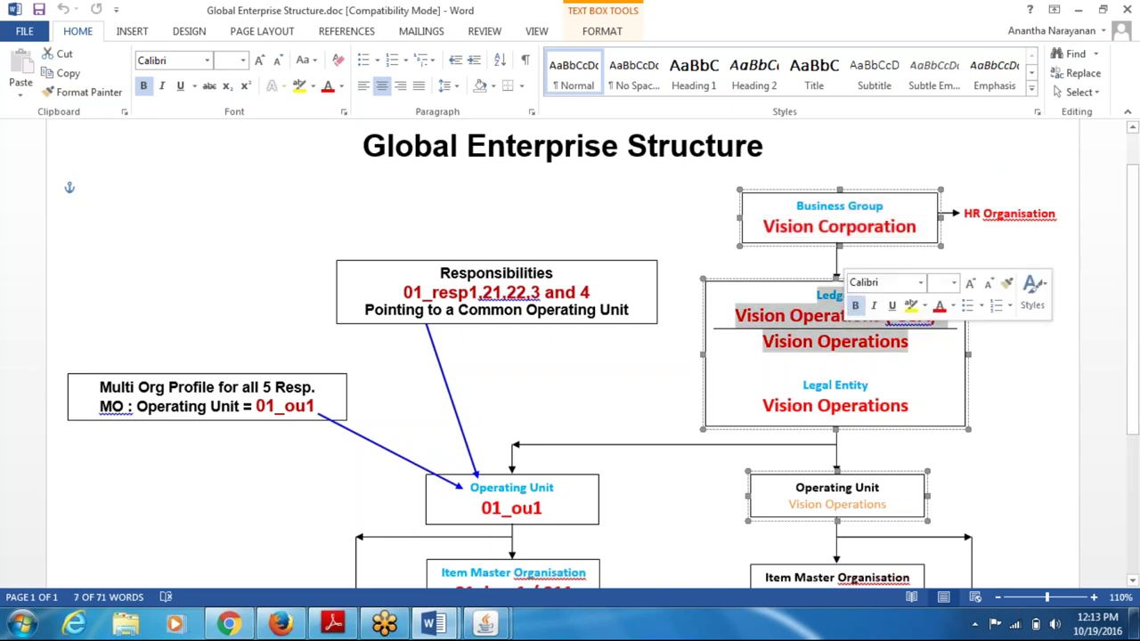
{"action": "left_click_drag", "start_coordinate": [797, 488], "coordinate": [871, 496]}
- Switch the Oracle Applications navigator to responsibility 01_resp1
{"action": "key", "text": "alt+Tab"}
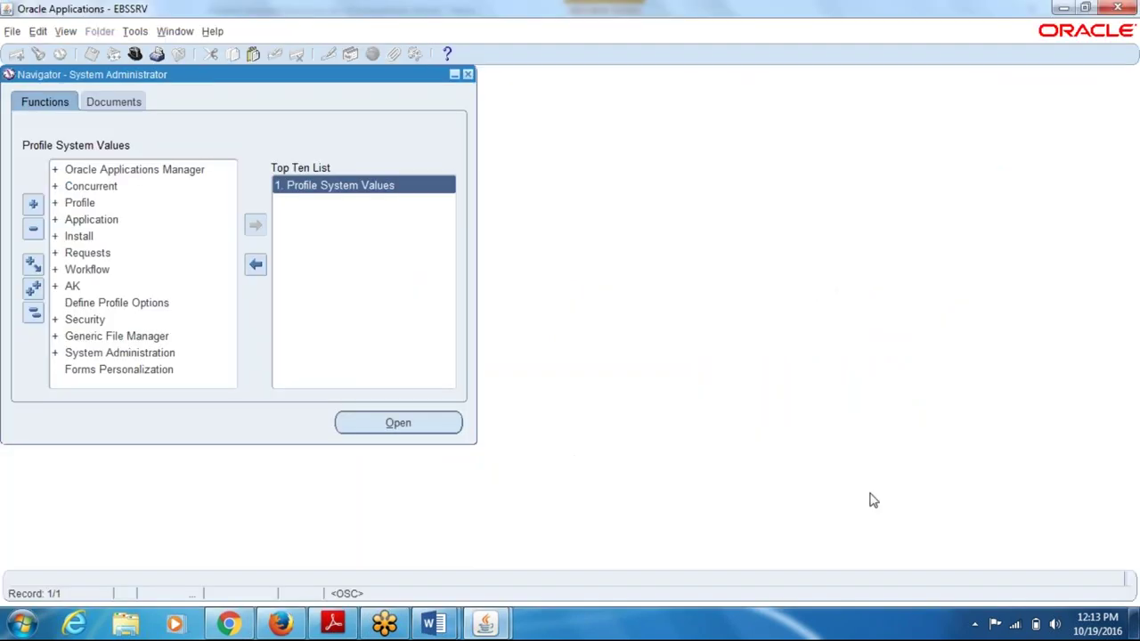
{"action": "key", "text": "alt+f"}
{"action": "key", "text": "o"}
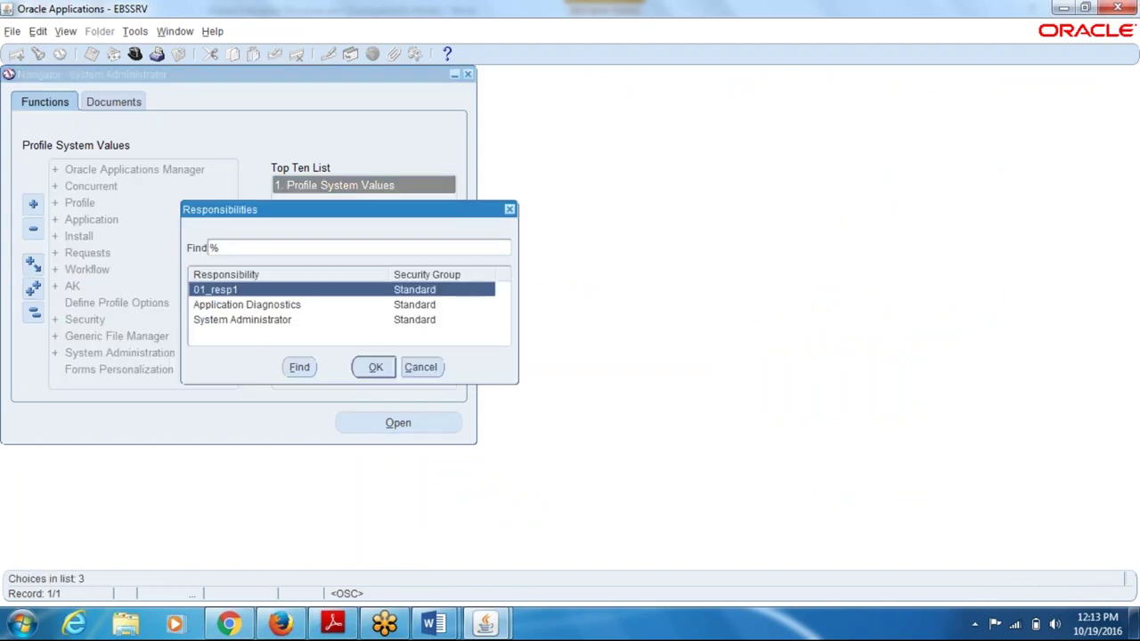
{"action": "key", "text": "Return"}
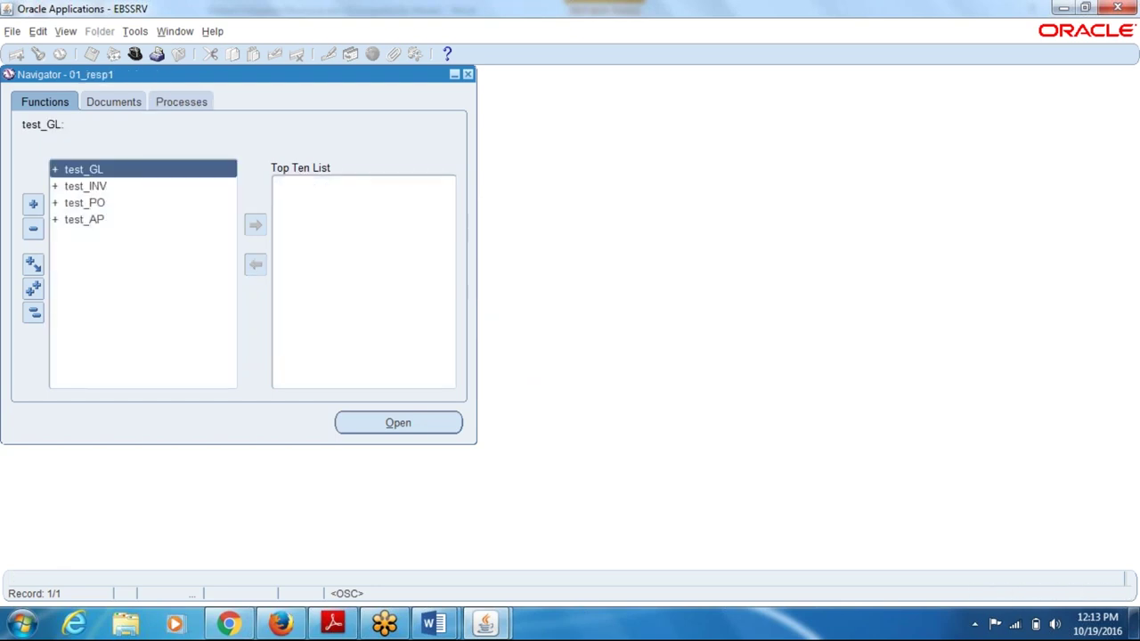
- Open the Organizations form under test_INV > Setup > Organizations
{"action": "key", "text": "Down"}
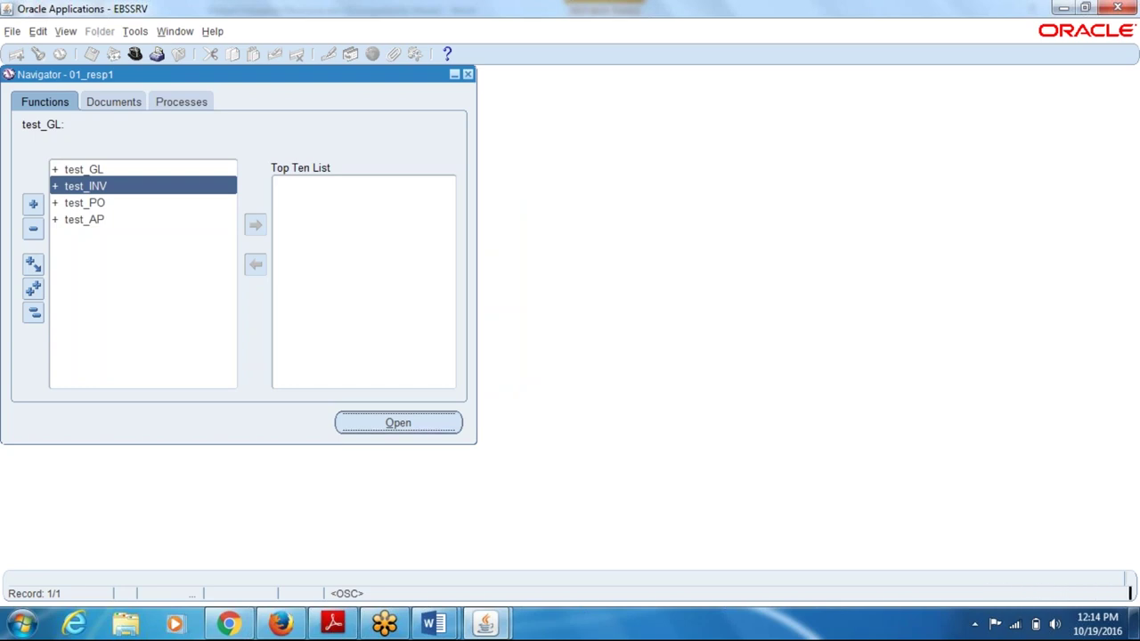
{"action": "key", "text": "Return"}
{"action": "key", "text": "Down"}
{"action": "key", "text": "Down"}
{"action": "key", "text": "Down"}
{"action": "key", "text": "Down"}
{"action": "key", "text": "Down"}
{"action": "key", "text": "Down"}
{"action": "key", "text": "Down"}
{"action": "key", "text": "Down"}
{"action": "key", "text": "Down"}
{"action": "key", "text": "Down"}
{"action": "key", "text": "Down"}
{"action": "key", "text": "Down"}
{"action": "key", "text": "Down"}
{"action": "key", "text": "Return"}
{"action": "key", "text": "Down"}
{"action": "key", "text": "Down"}
{"action": "key", "text": "Down"}
{"action": "key", "text": "Down"}
{"action": "key", "text": "Down"}
{"action": "key", "text": "Return"}
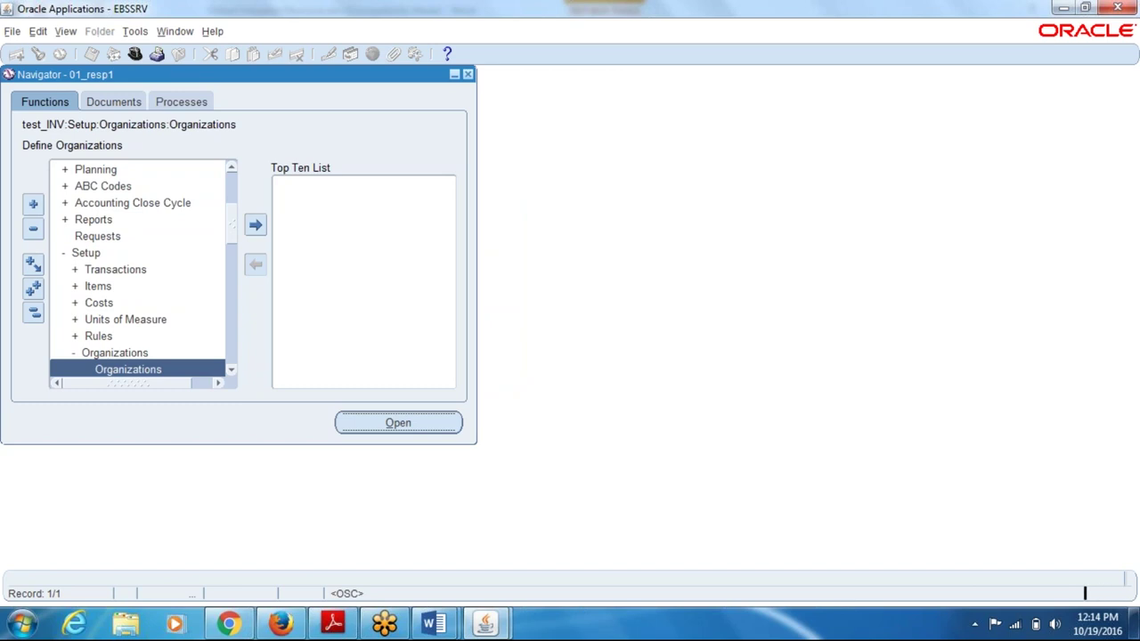
{"action": "key", "text": "Return"}
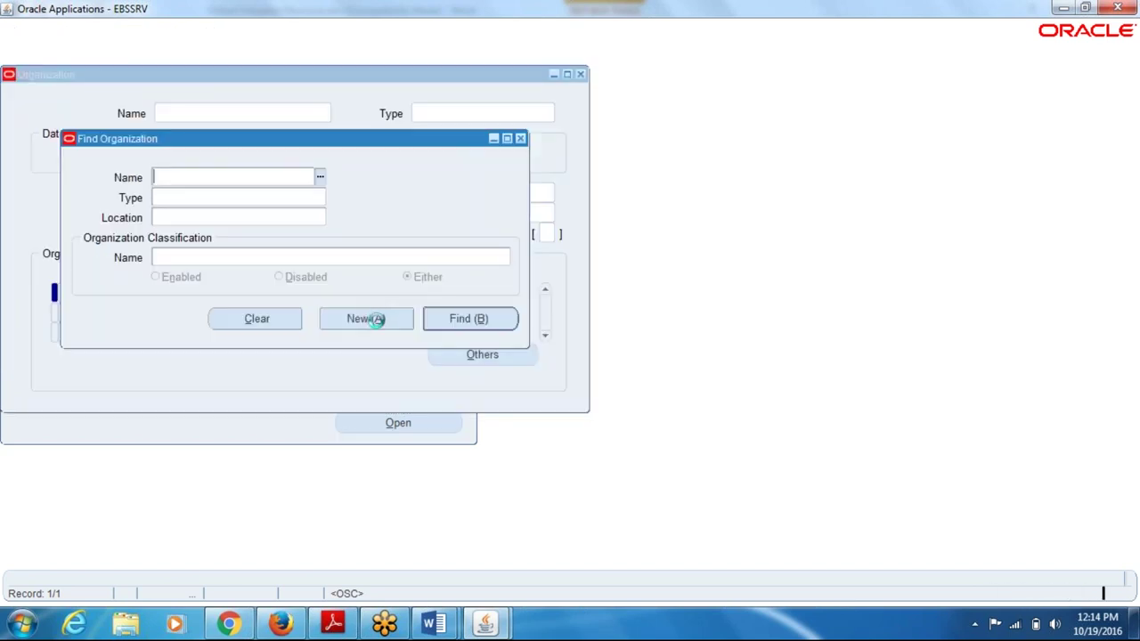
- Create a new organization 01_ope_unit with type Operating Unit
{"action": "left_click", "coordinate": [374, 319]}
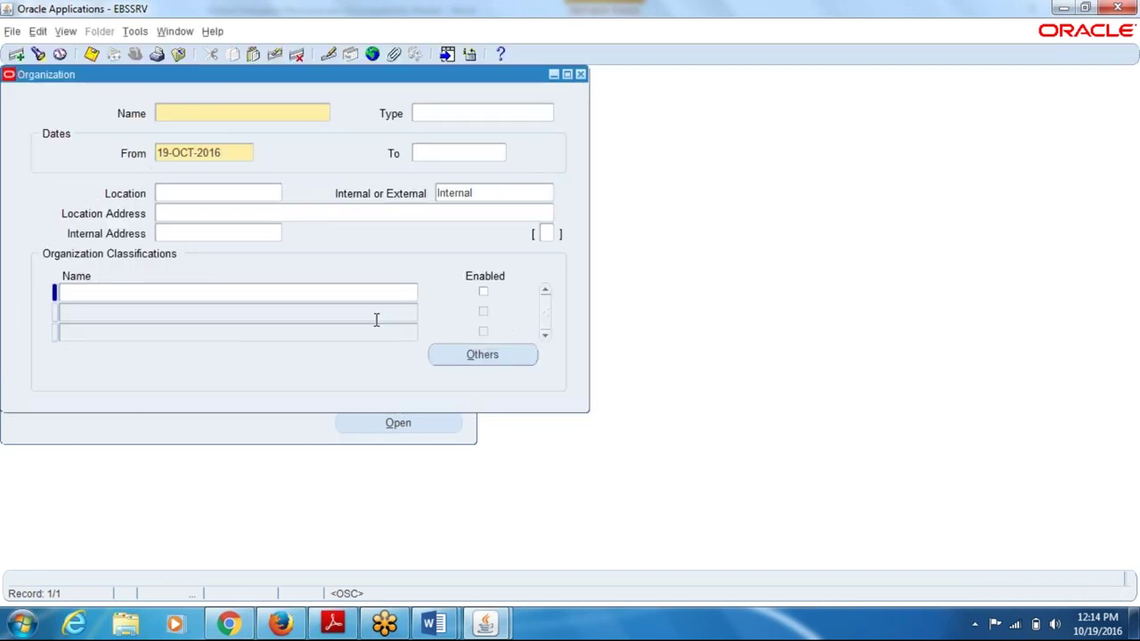
{"action": "type", "text": "01_ope_unit"}
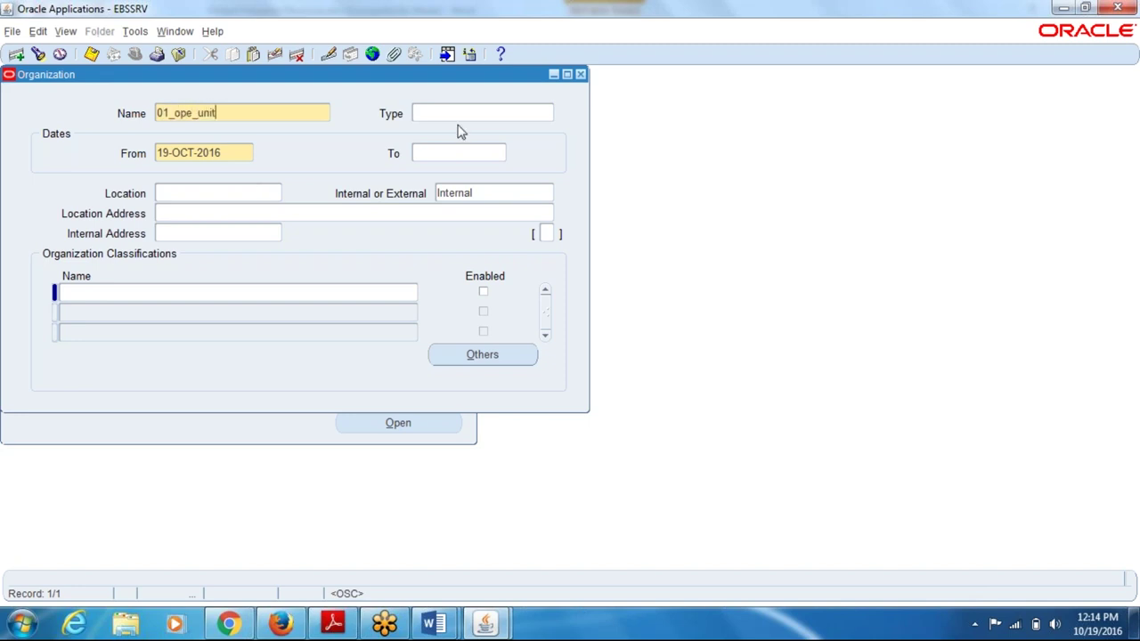
{"action": "left_click", "coordinate": [457, 119]}
{"action": "type", "text": "ope"}
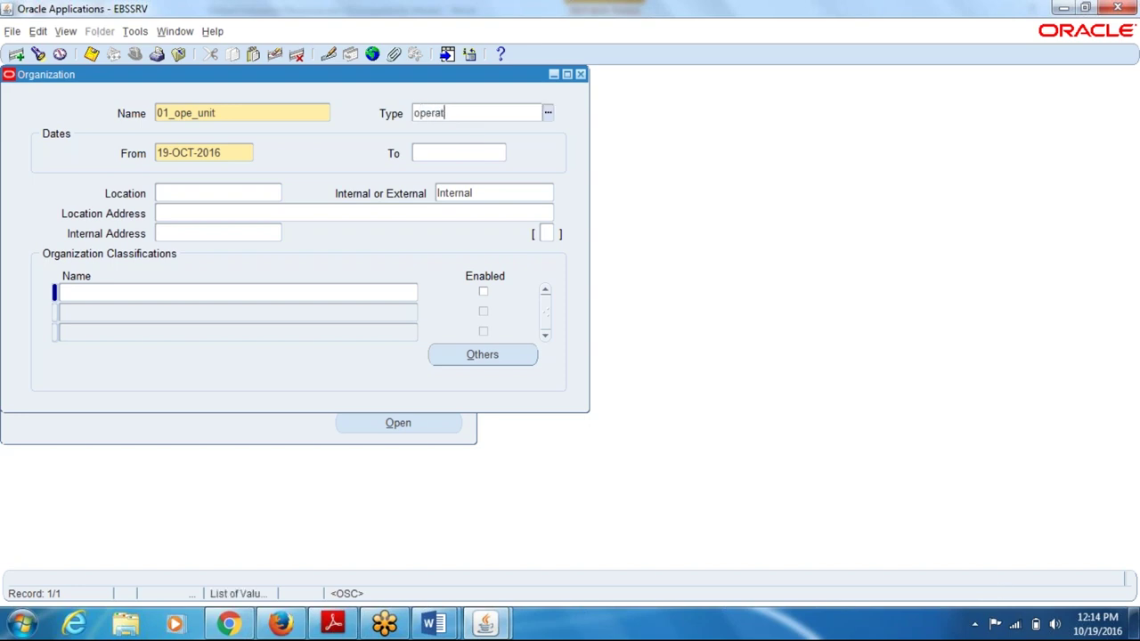
{"action": "type", "text": "rat"}
{"action": "key", "text": "Tab"}
- Set the organization's location to 01_Mylapore and save it
{"action": "left_click", "coordinate": [246, 195]}
{"action": "type", "text": "01"}
{"action": "key", "text": "Tab"}
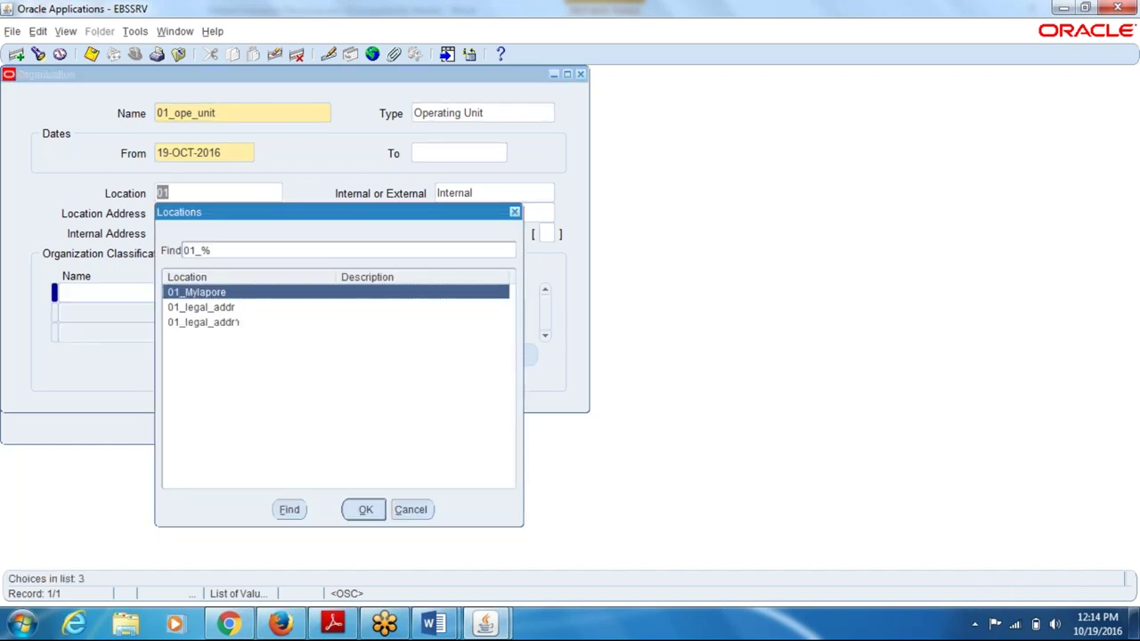
{"action": "left_click", "coordinate": [365, 509]}
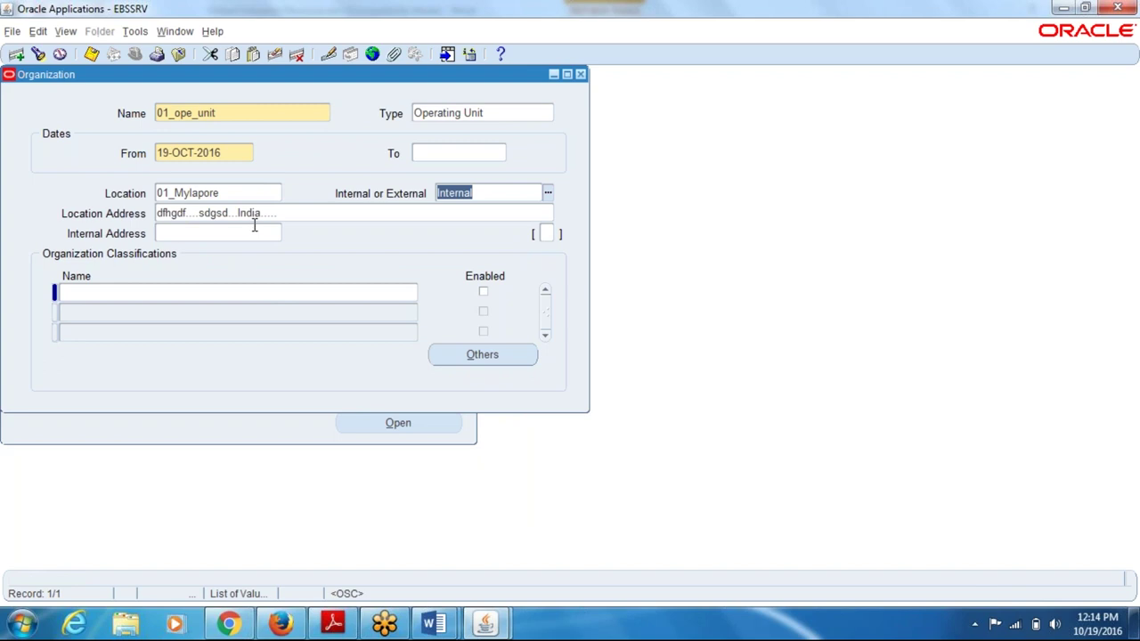
{"action": "key", "text": "ctrl+s"}
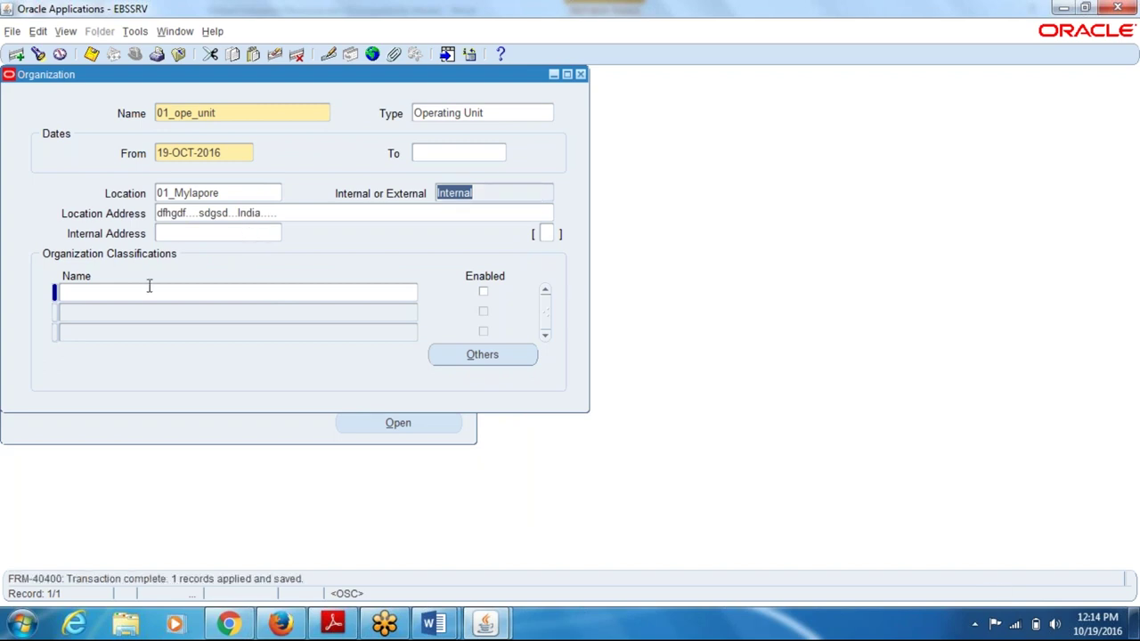
{"action": "left_click", "coordinate": [150, 291]}
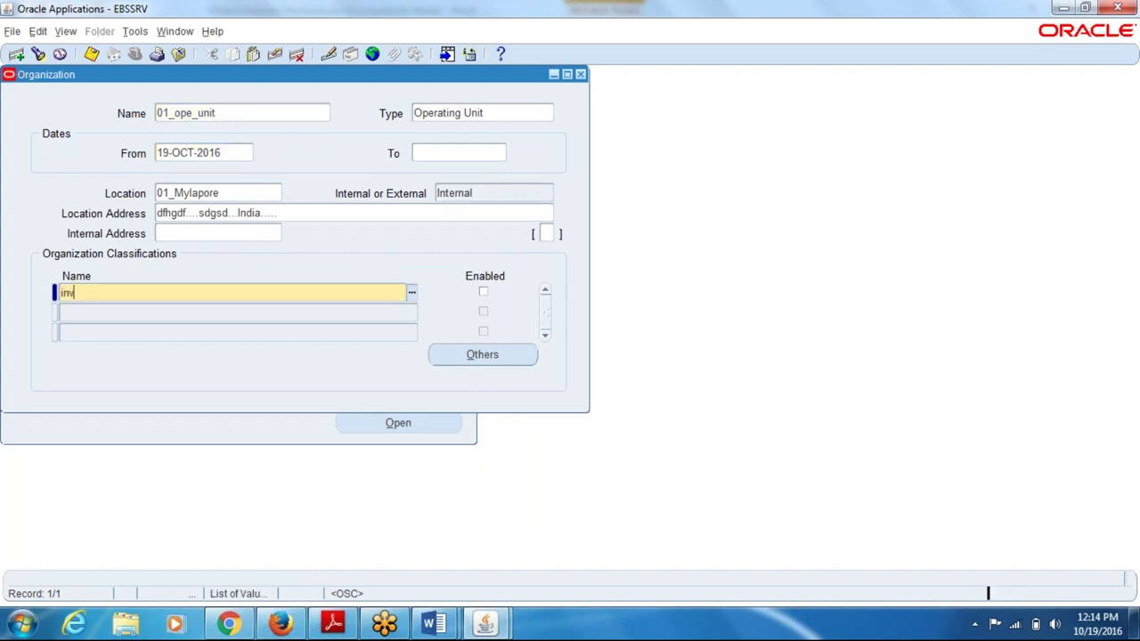
- Add and save an enabled Operating Unit classification for 01_ope_unit
{"action": "type", "text": "inv"}
{"action": "key", "text": "Tab"}
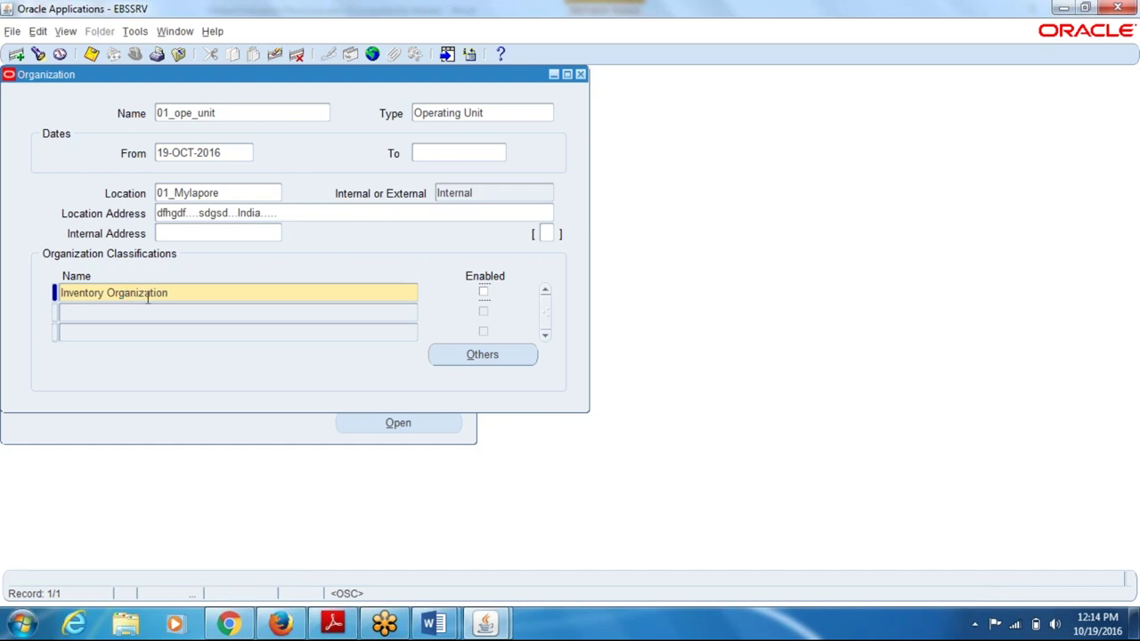
{"action": "key", "text": "shift+Tab"}
{"action": "type", "text": "ope"}
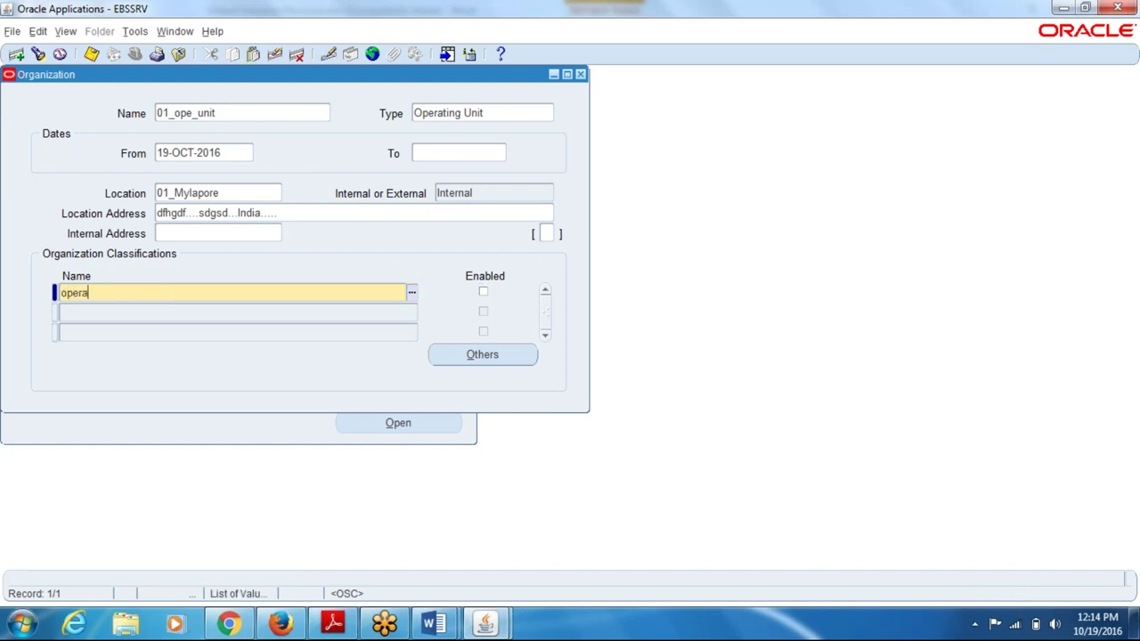
{"action": "type", "text": "rating"}
{"action": "key", "text": "Tab"}
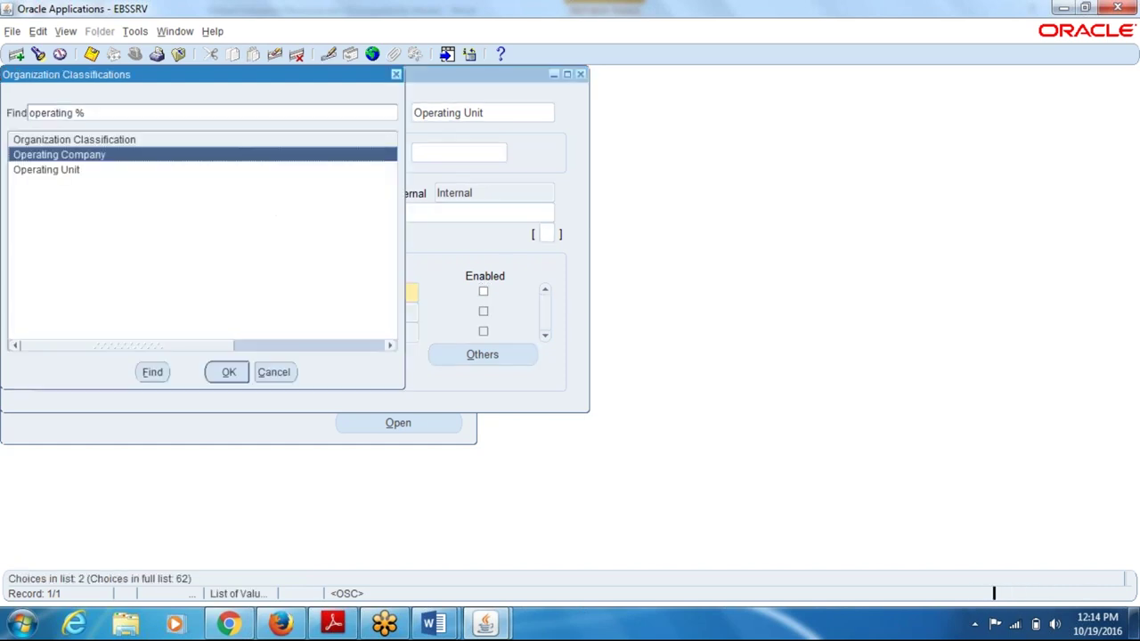
{"action": "left_click", "coordinate": [76, 171]}
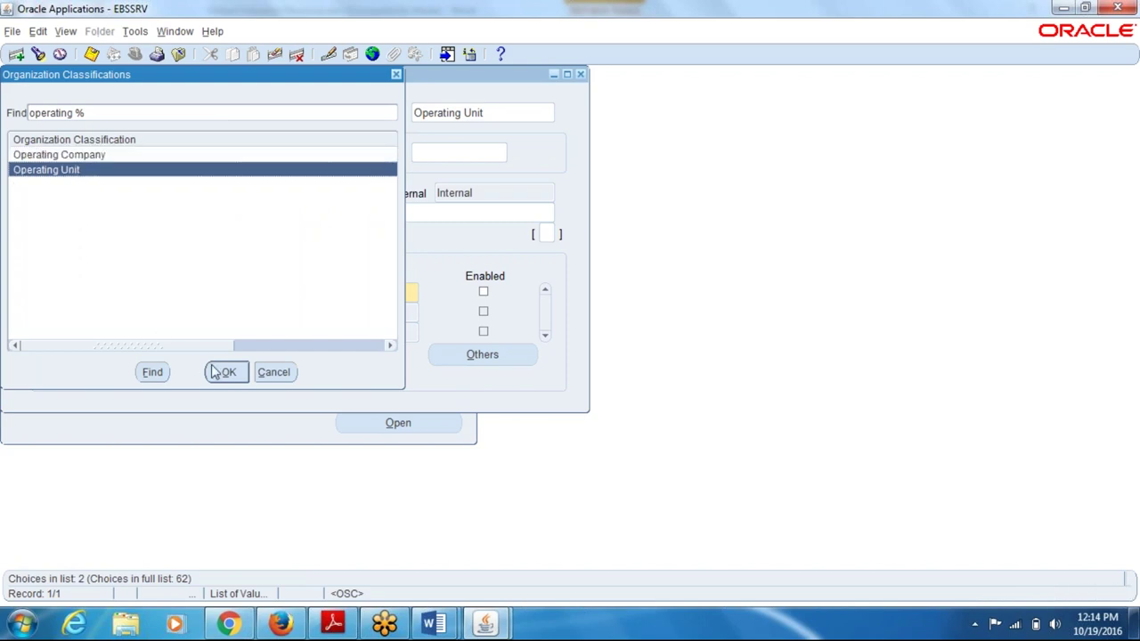
{"action": "left_click", "coordinate": [223, 372]}
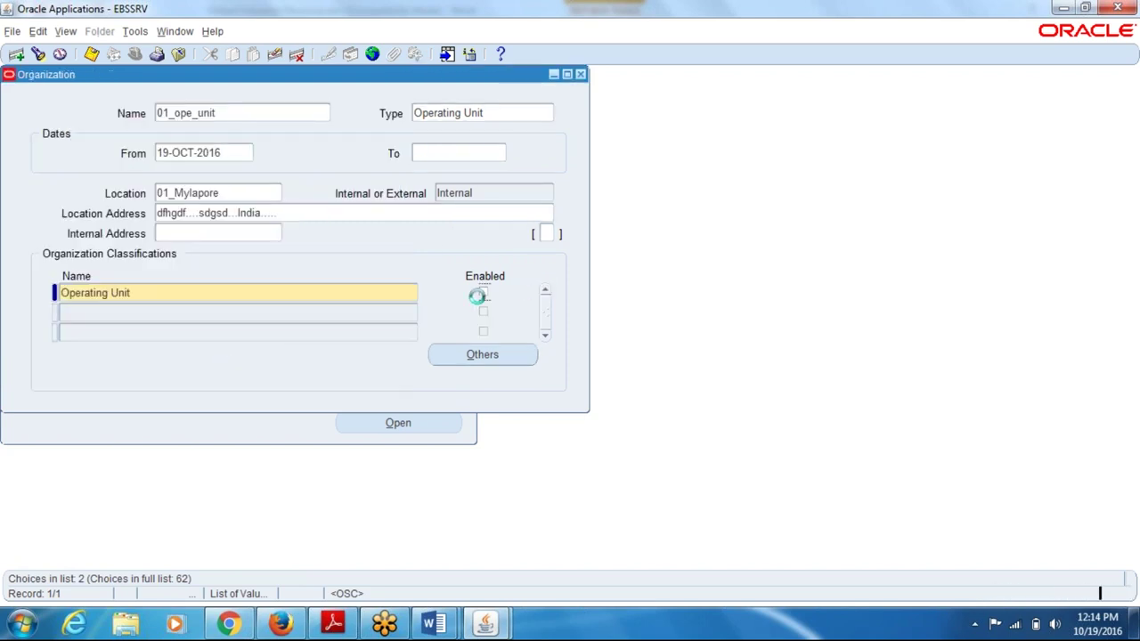
{"action": "key", "text": "ctrl+s"}
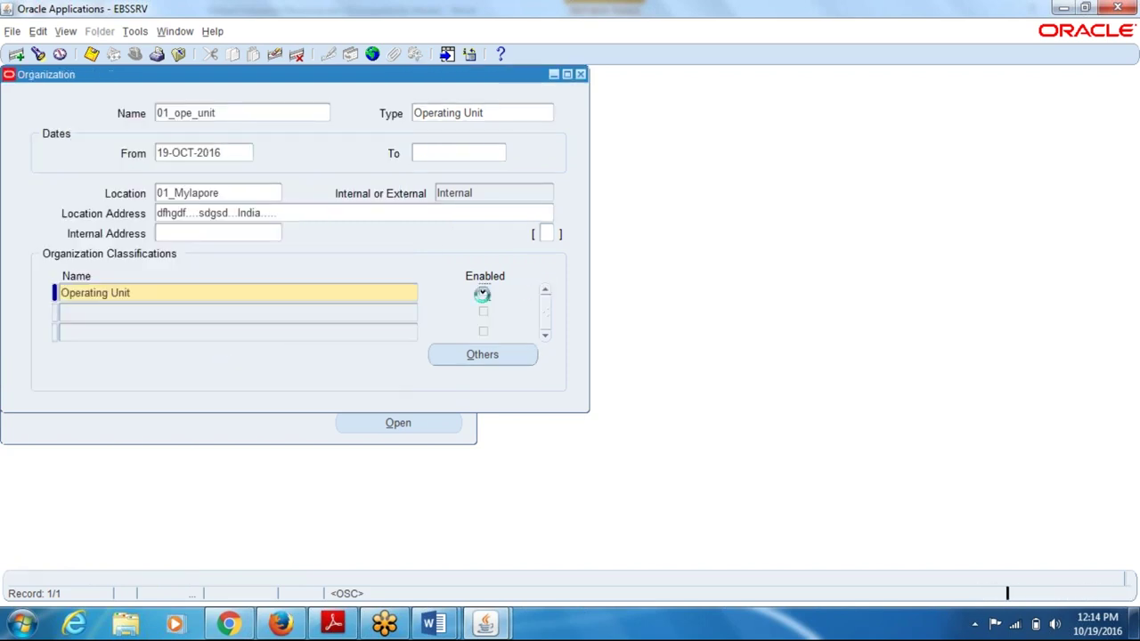
- Bring up Operating Unit Information and check the Ledger and Legal Entity box in the Word diagram
{"action": "left_click", "coordinate": [481, 354]}
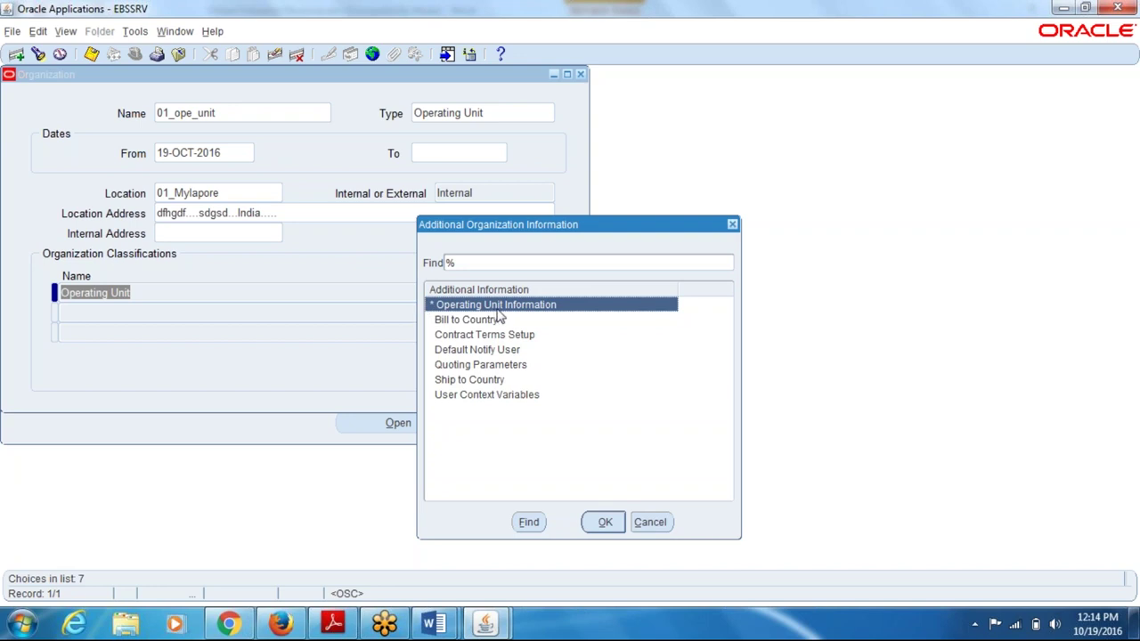
{"action": "left_click", "coordinate": [608, 521]}
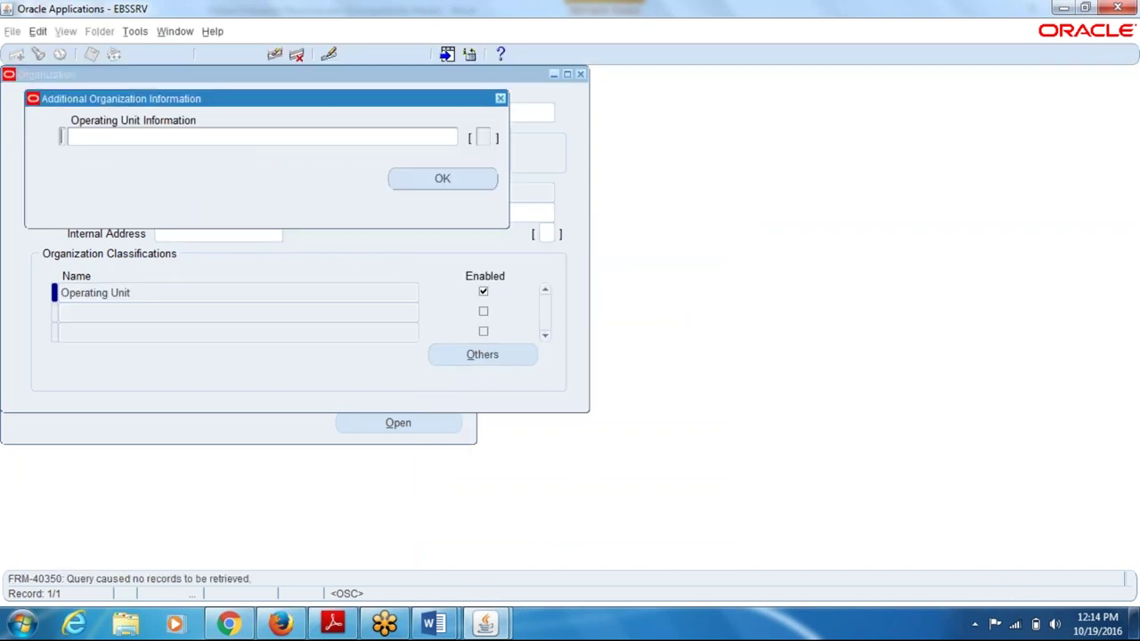
{"action": "mouse_move", "coordinate": [436, 626]}
{"action": "left_click", "coordinate": [392, 560]}
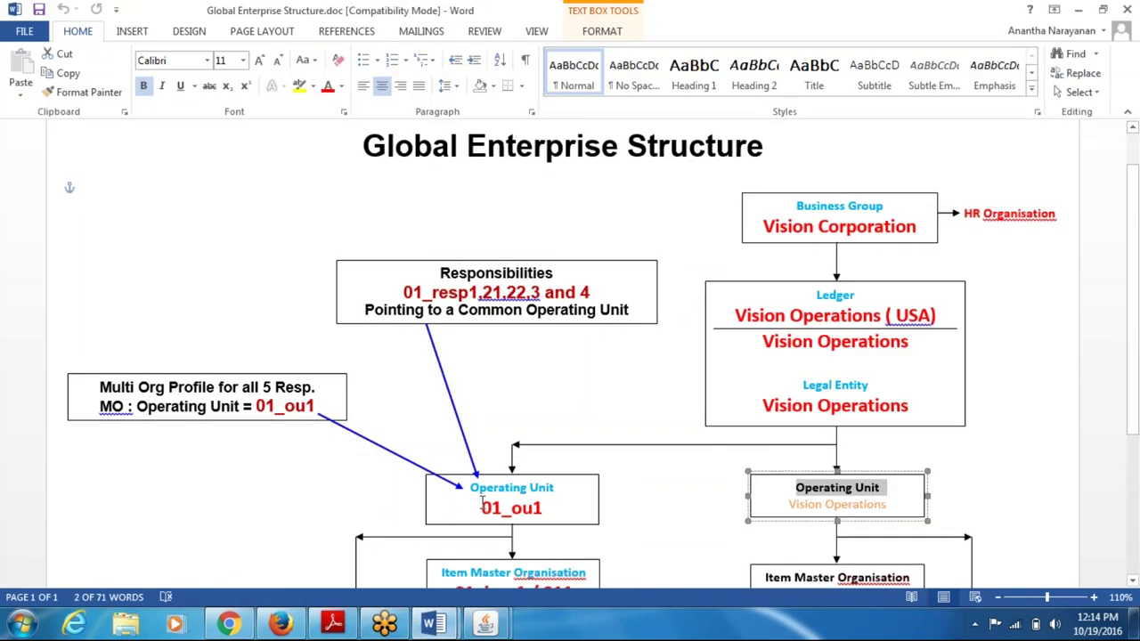
{"action": "left_click", "coordinate": [843, 405]}
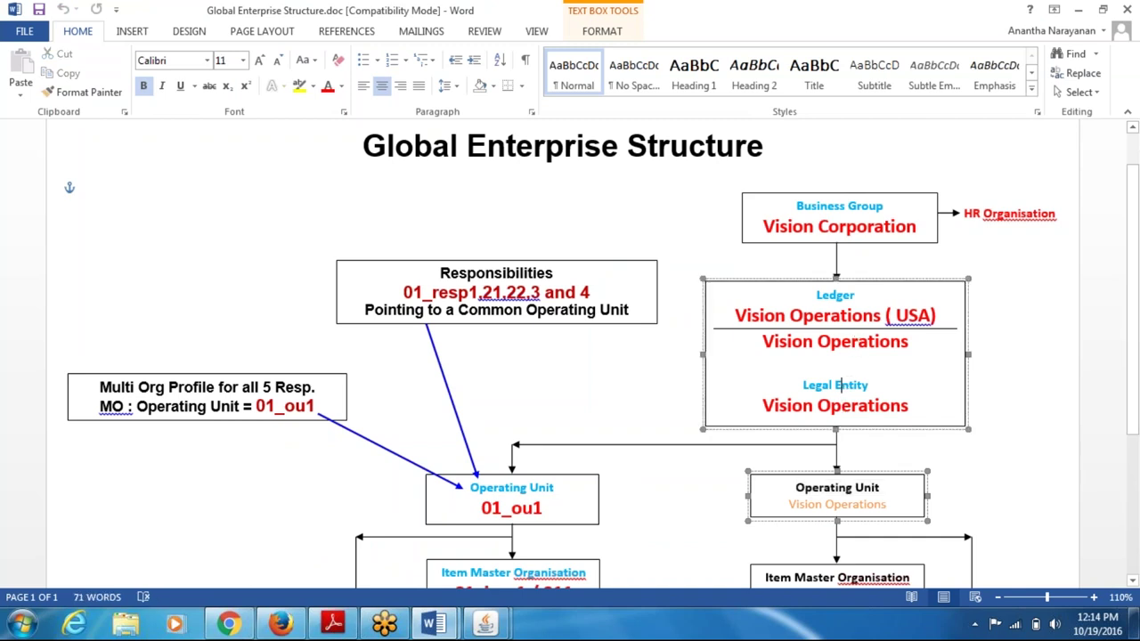
{"action": "key", "text": "alt+Tab"}
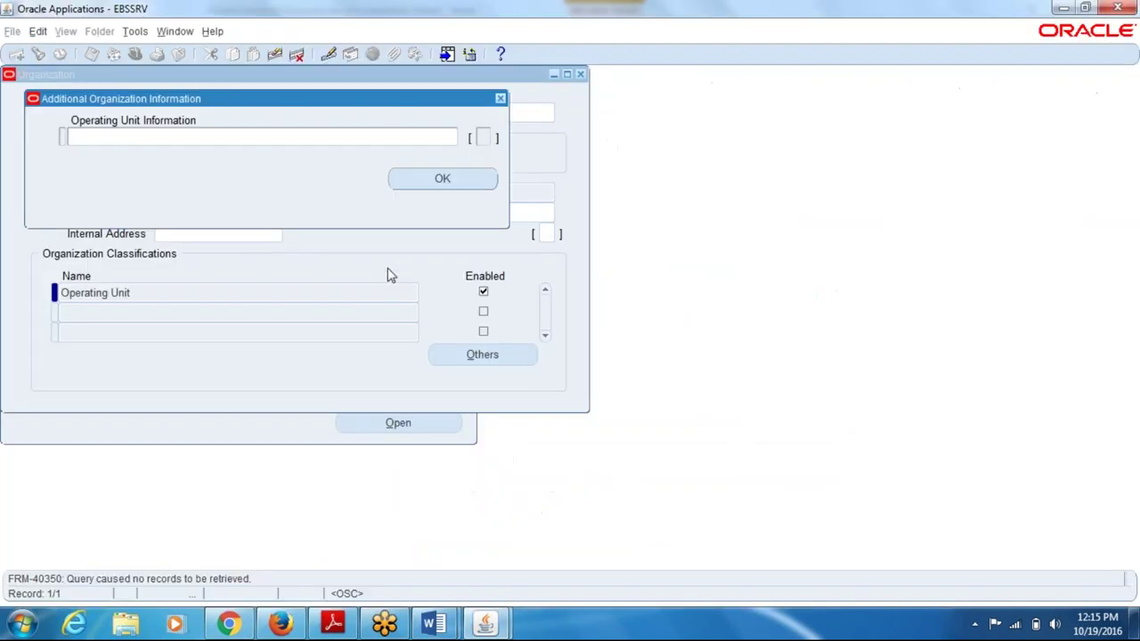
- Fill Operating Unit Information with ledger 01_led, legal context 01_legal_entity, short code 01_op_code; save and close
{"action": "left_click", "coordinate": [225, 132]}
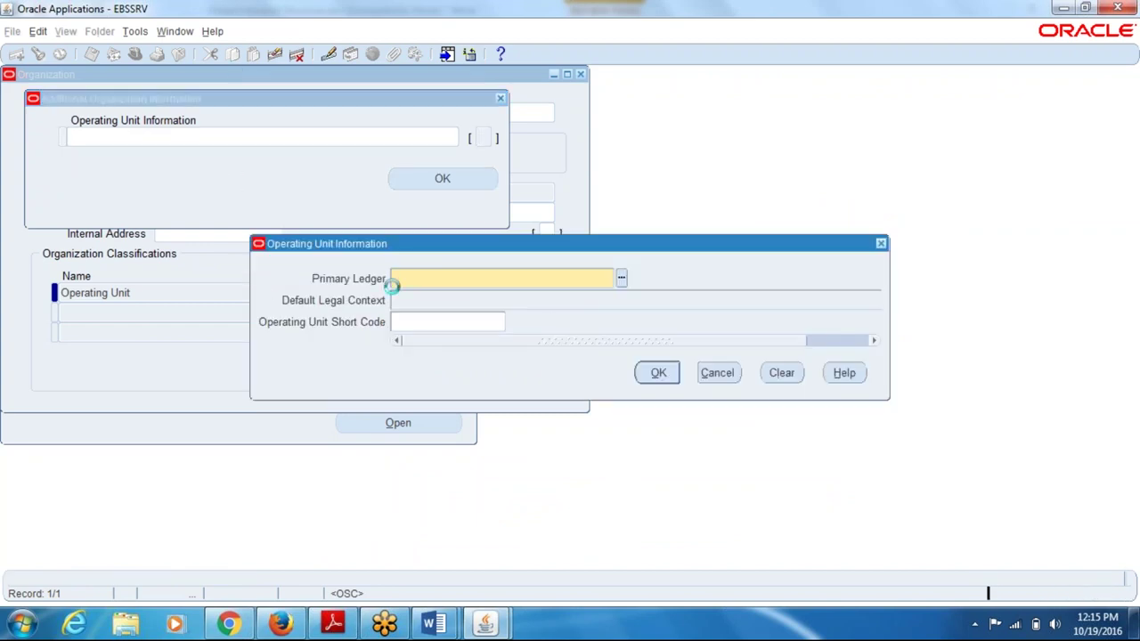
{"action": "type", "text": "01_led"}
{"action": "key", "text": "Tab"}
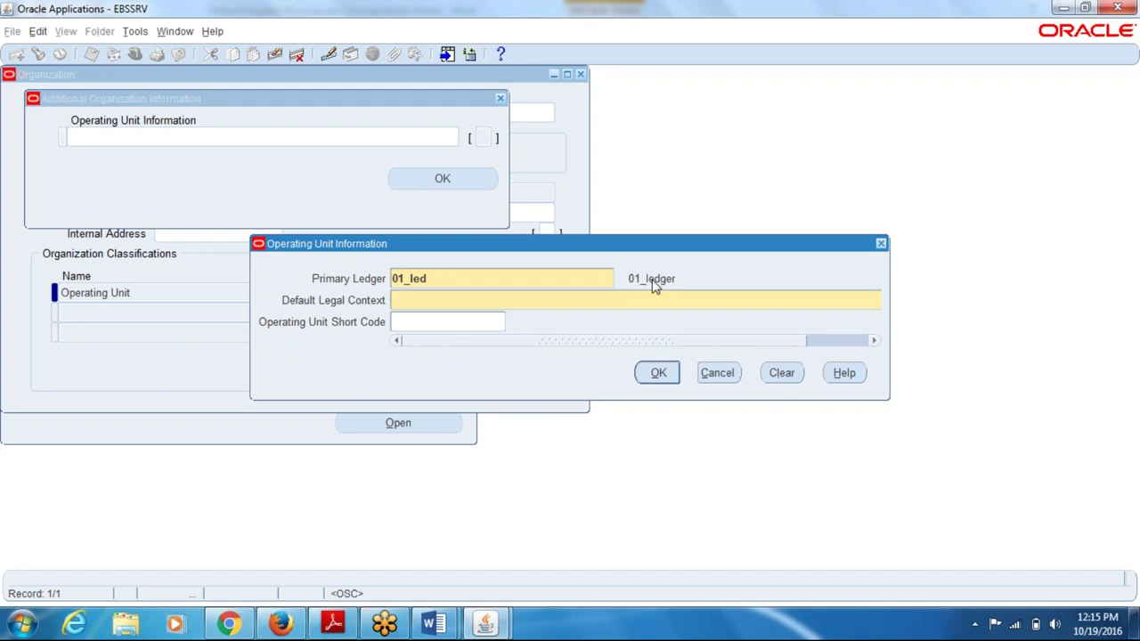
{"action": "type", "text": "01"}
{"action": "key", "text": "Tab"}
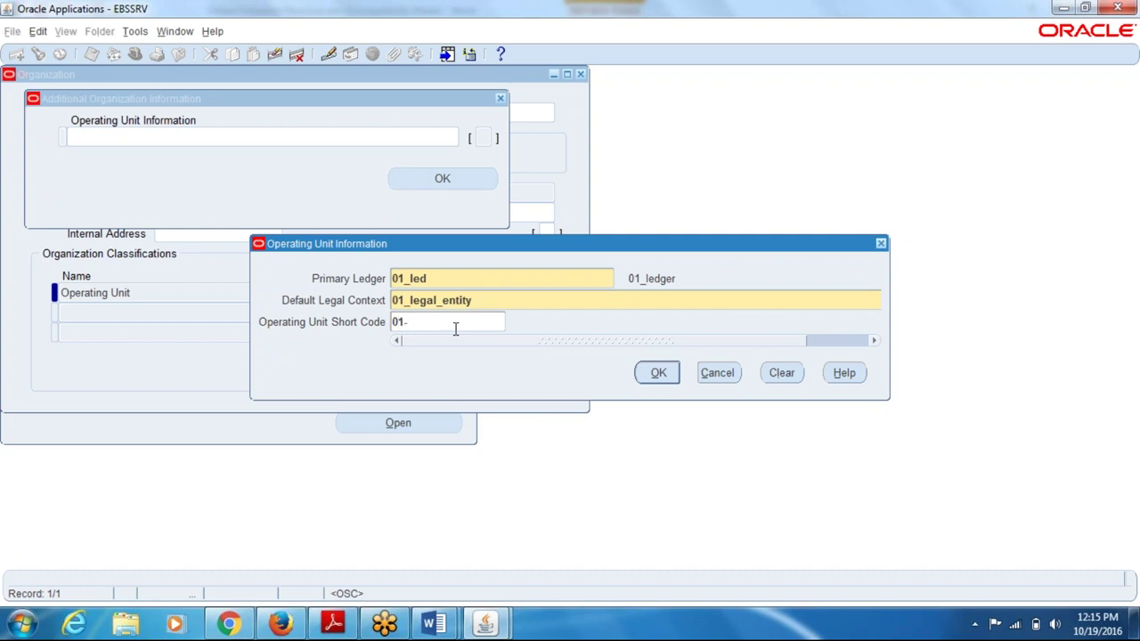
{"action": "type", "text": "01_op_code"}
{"action": "key", "text": "Tab"}
{"action": "key", "text": "Return"}
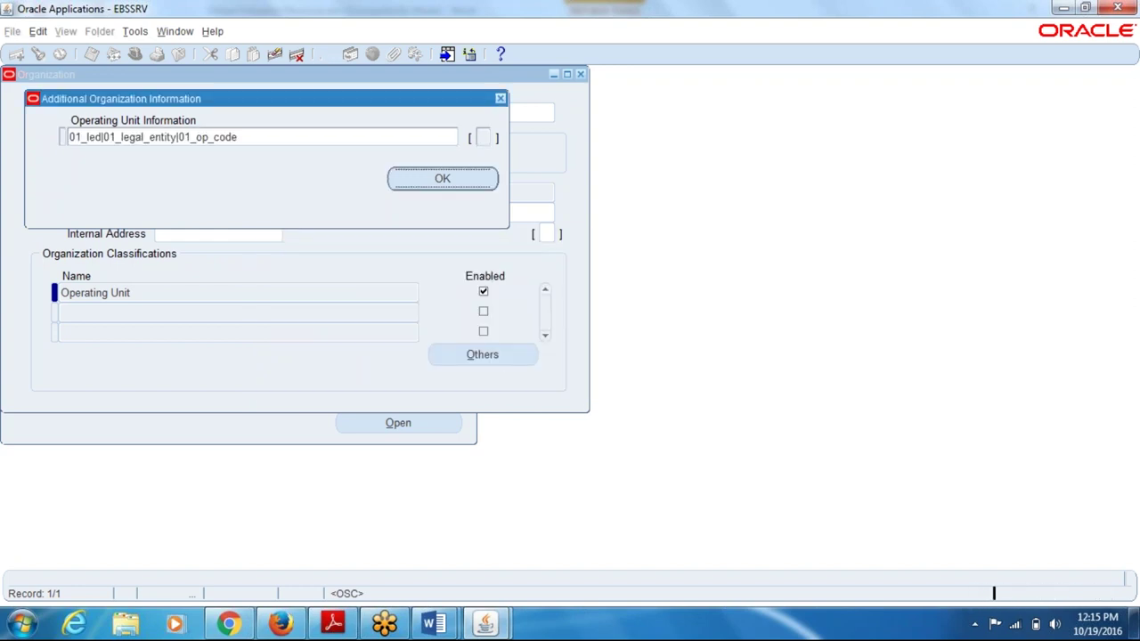
{"action": "key", "text": "Return"}
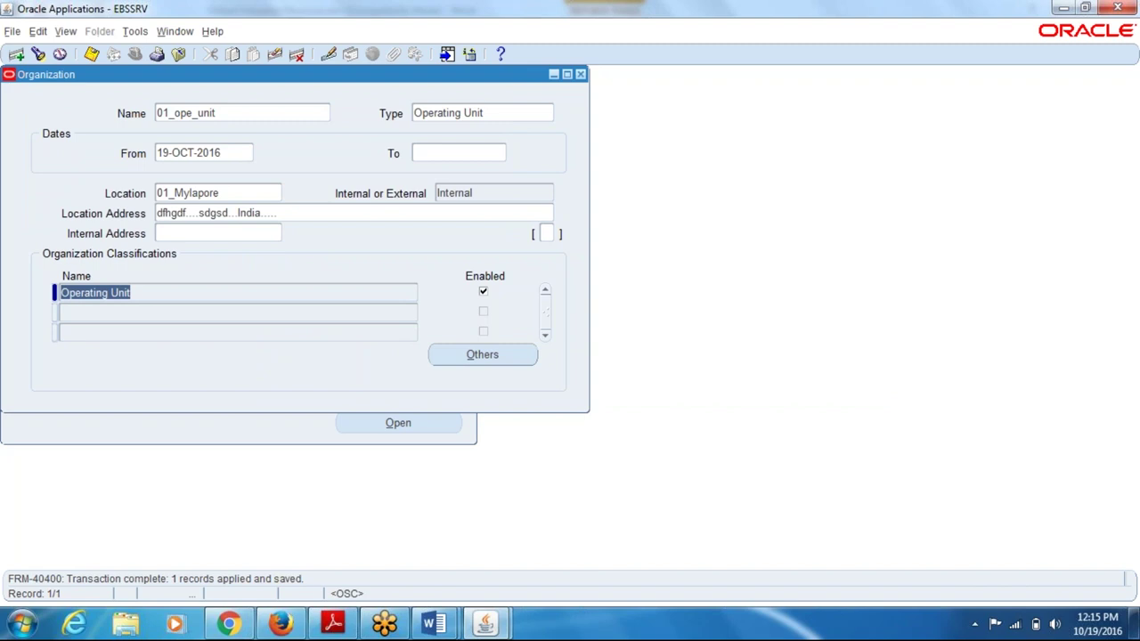
{"action": "key", "text": "F4"}
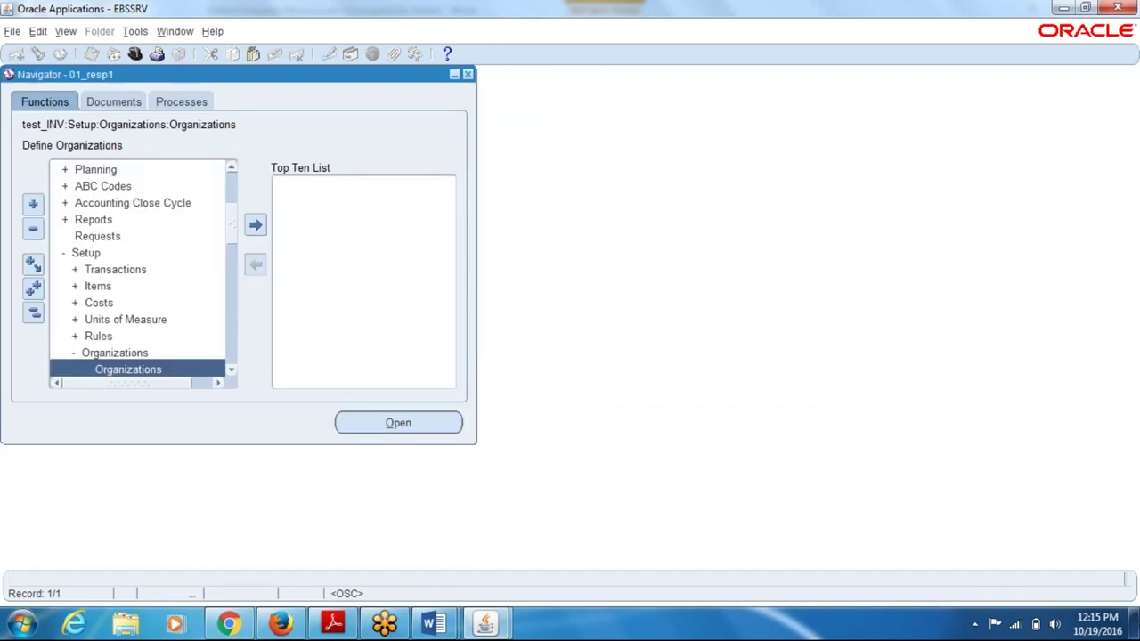
- Switch to the System Administrator responsibility
{"action": "key", "text": "alt+f"}
{"action": "key", "text": "Escape"}
{"action": "key", "text": "alt+f"}
{"action": "key", "text": "w"}
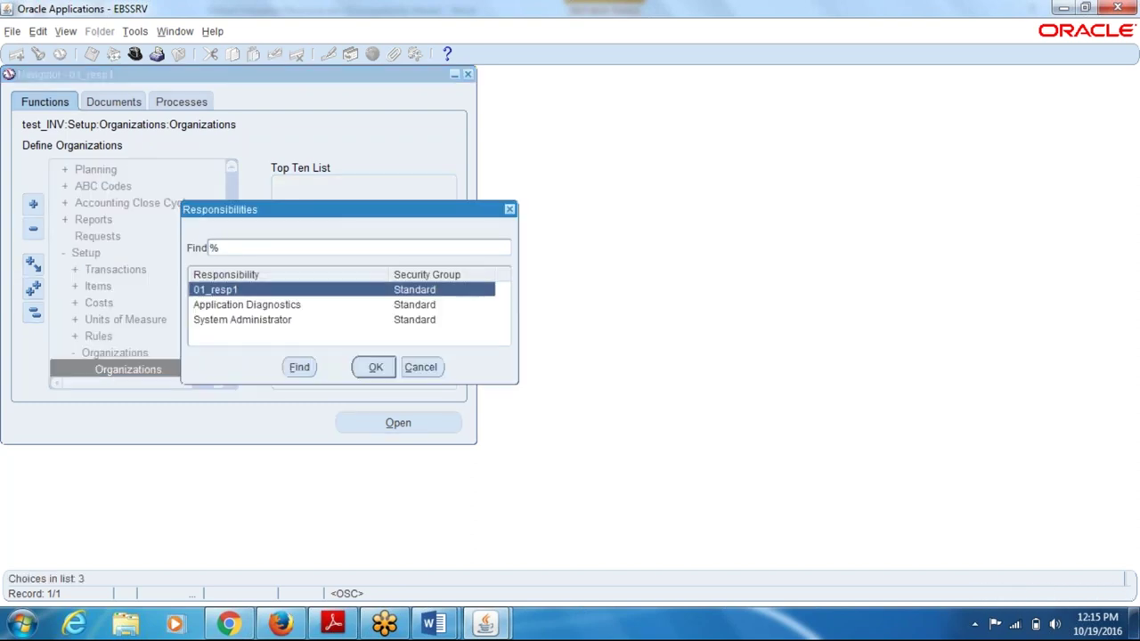
{"action": "key", "text": "Return"}
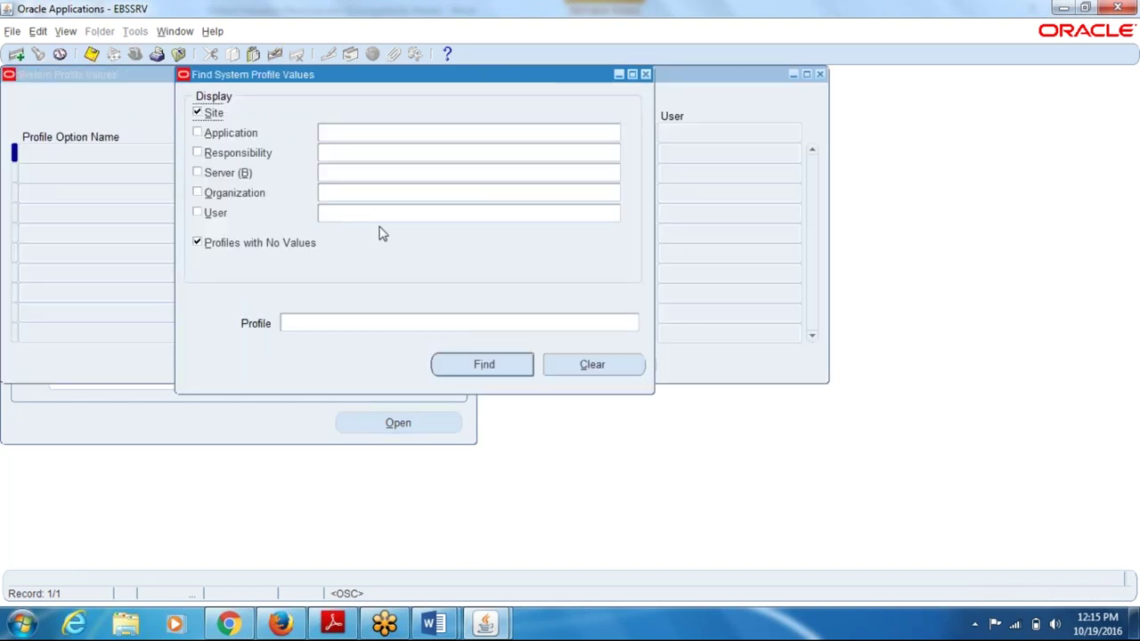
- Find the mo%ope% profile values for responsibility 01_resp1
{"action": "left_click", "coordinate": [365, 156]}
{"action": "type", "text": "01"}
{"action": "key", "text": "Tab"}
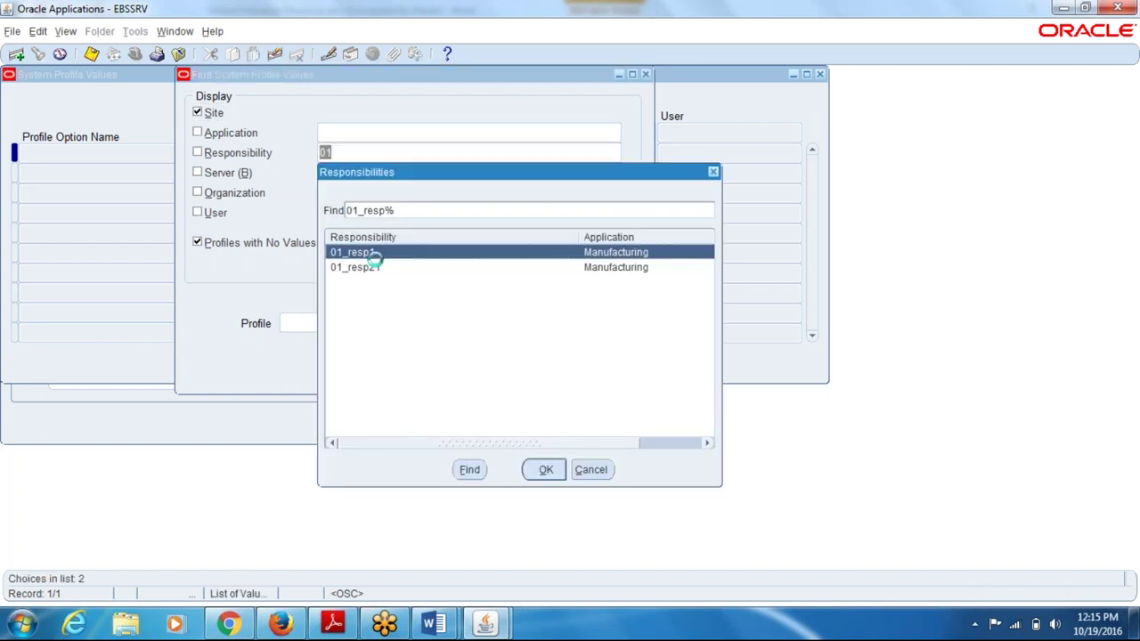
{"action": "left_click", "coordinate": [544, 469]}
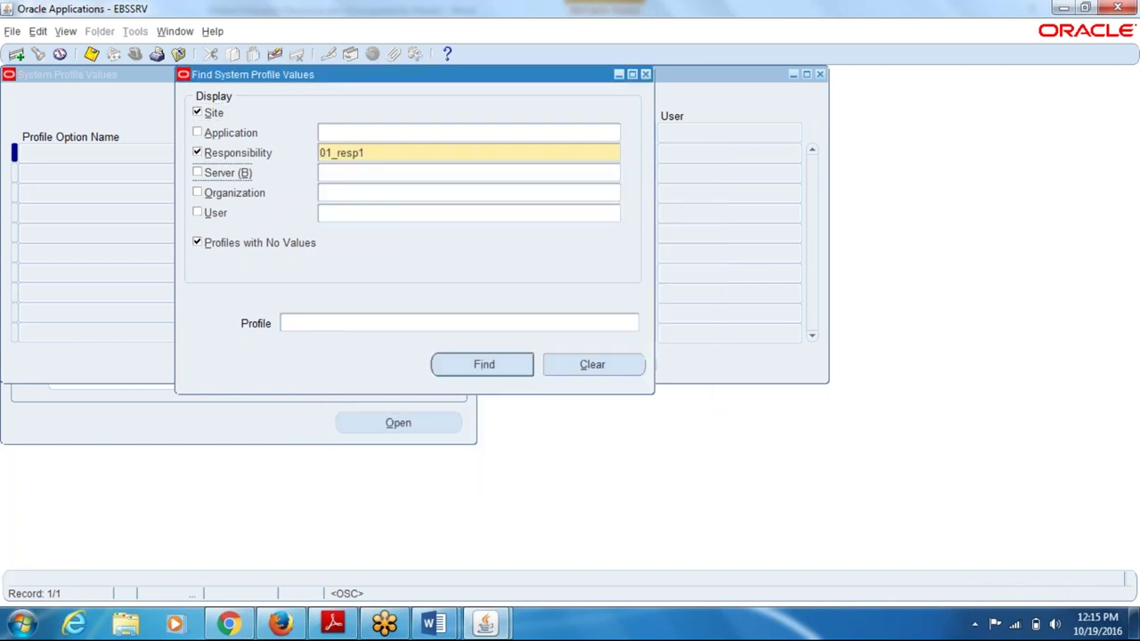
{"action": "type", "text": "mo%ope%"}
{"action": "key", "text": "Return"}
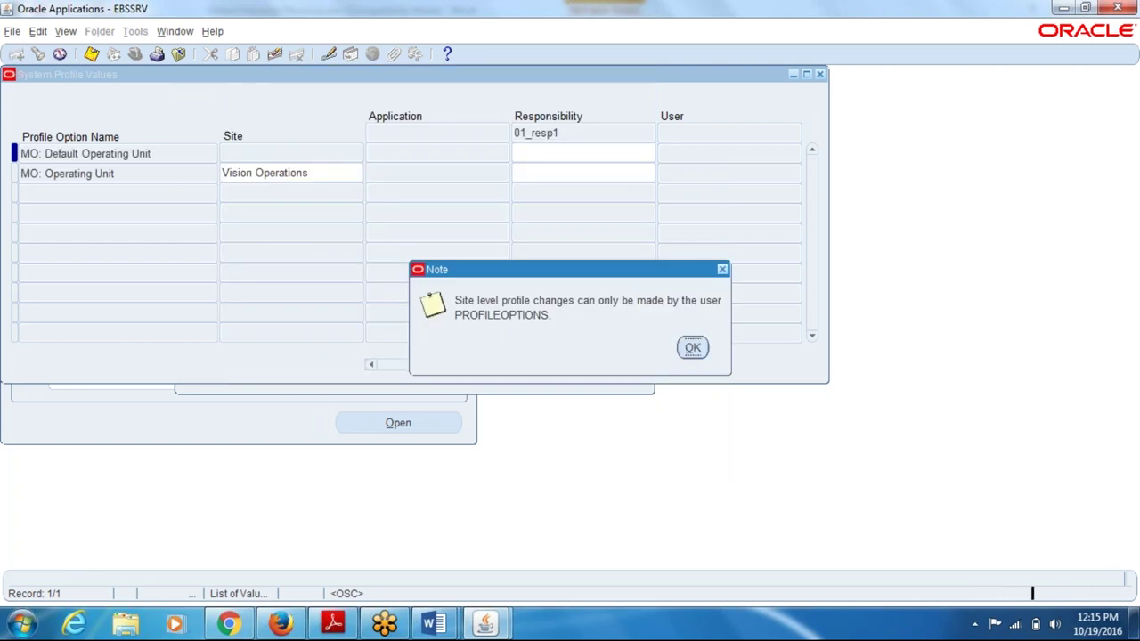
{"action": "key", "text": "Return"}
- Enter 01_ope_unit as MO: Operating Unit at responsibility level and save it
{"action": "left_click", "coordinate": [583, 175]}
{"action": "type", "text": "01"}
{"action": "key", "text": "Up"}
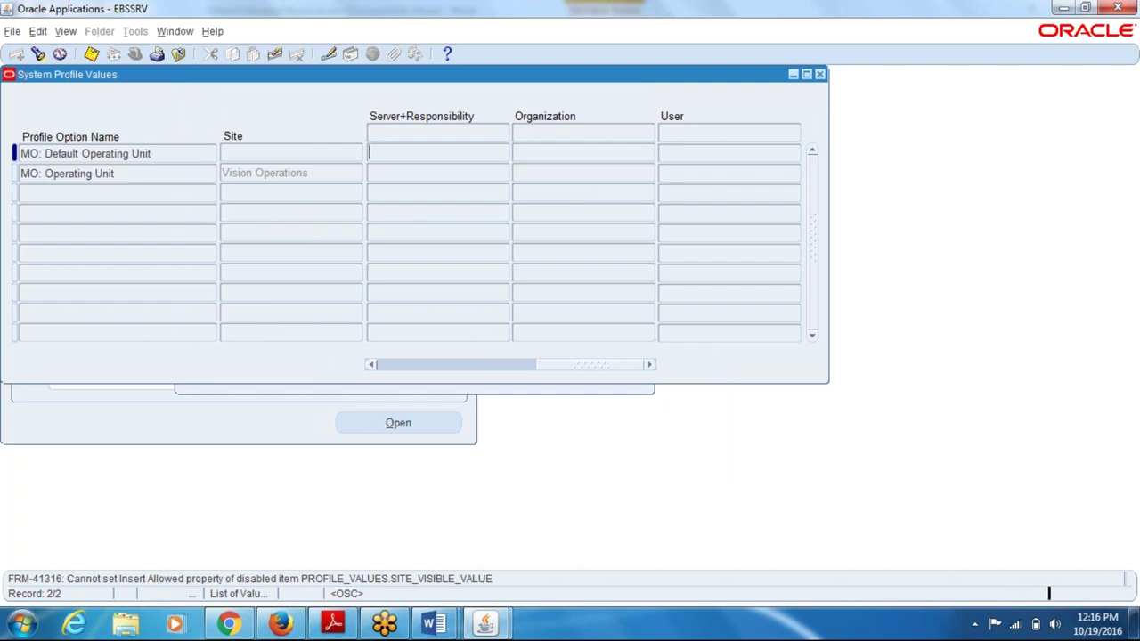
{"action": "left_click", "coordinate": [572, 363]}
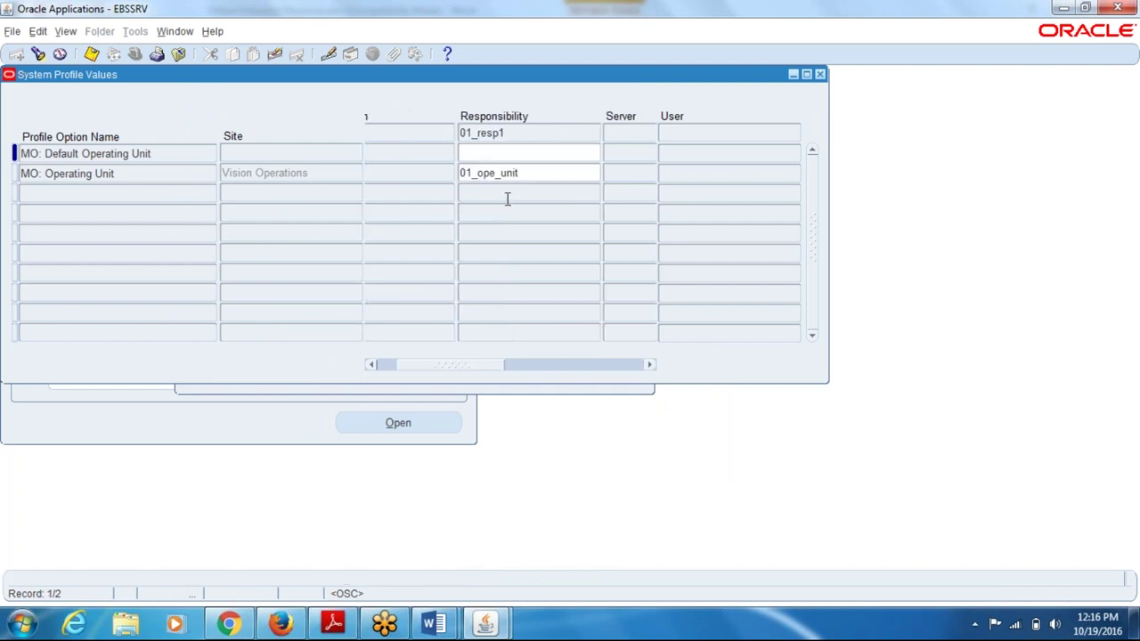
{"action": "left_click", "coordinate": [524, 175]}
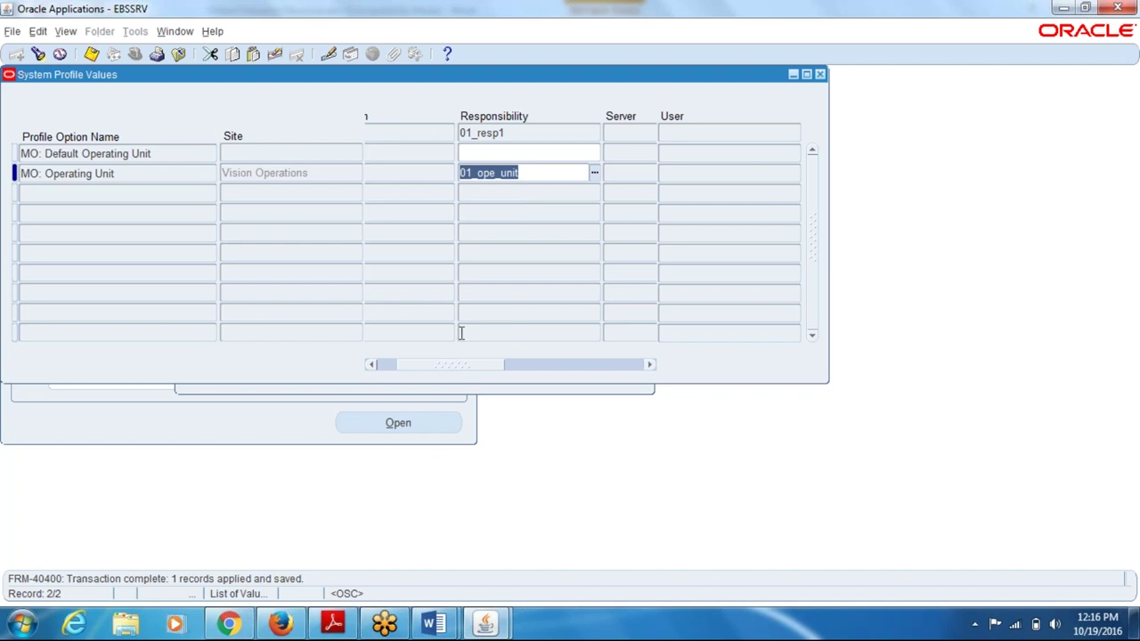
{"action": "key", "text": "ctrl+f"}
- Search the MO profile values for responsibility 01_resp21
{"action": "type", "text": "01"}
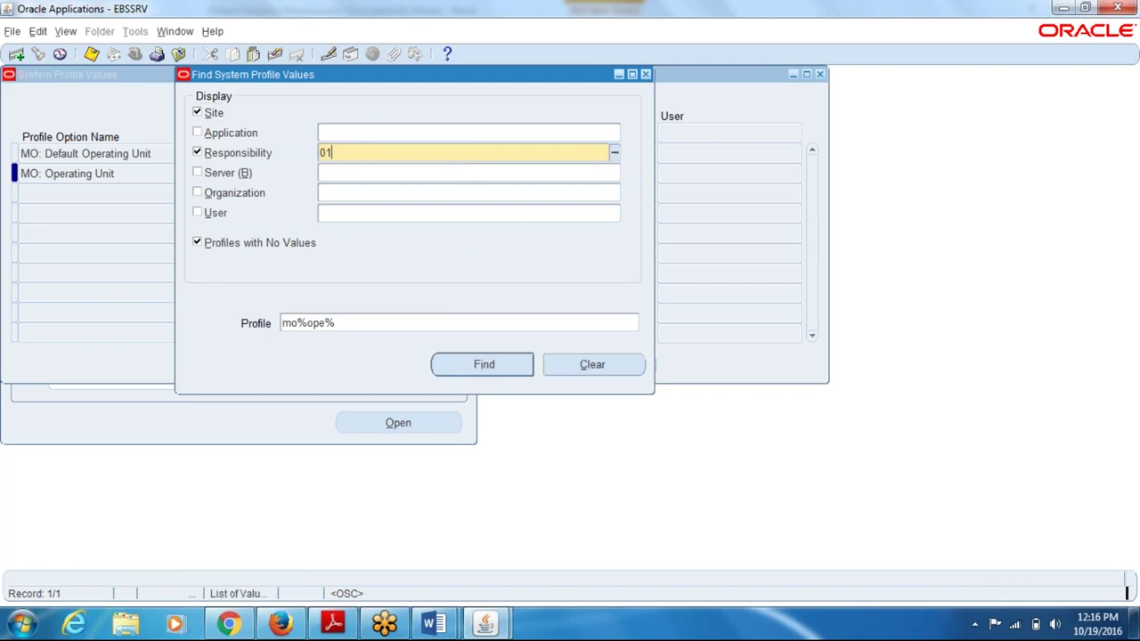
{"action": "key", "text": "Tab"}
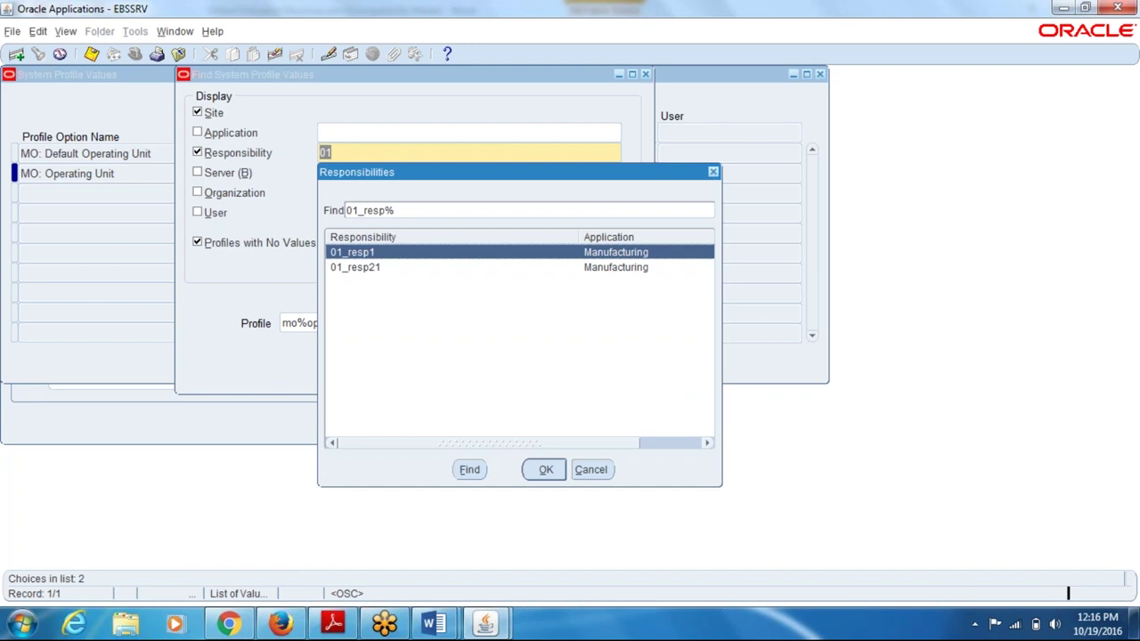
{"action": "key", "text": "Down"}
{"action": "key", "text": "Return"}
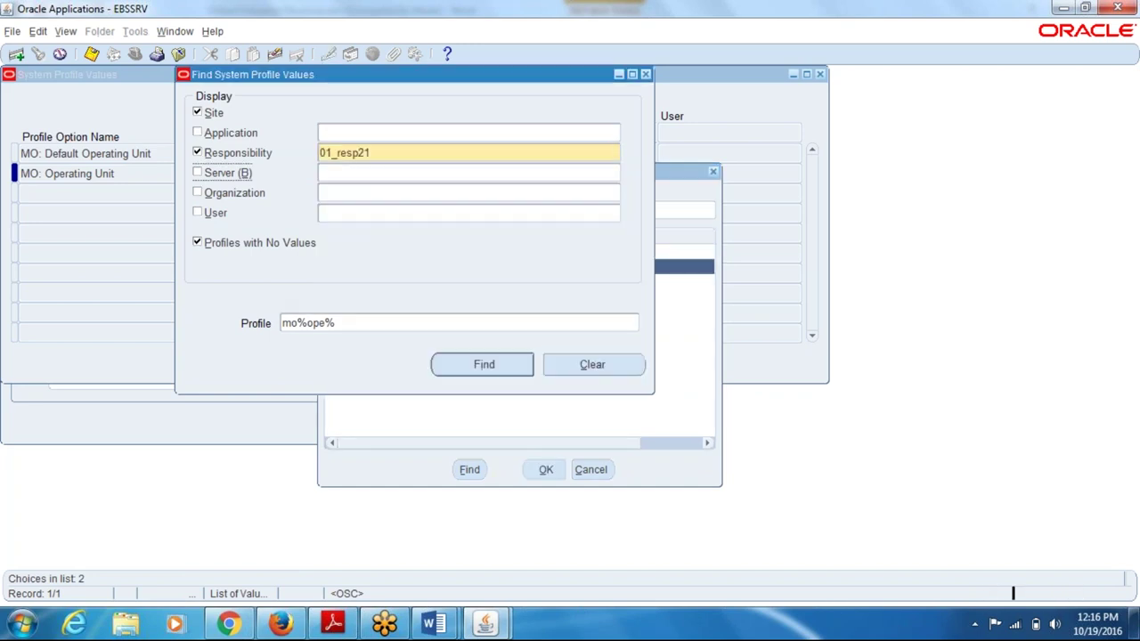
{"action": "left_click", "coordinate": [488, 361]}
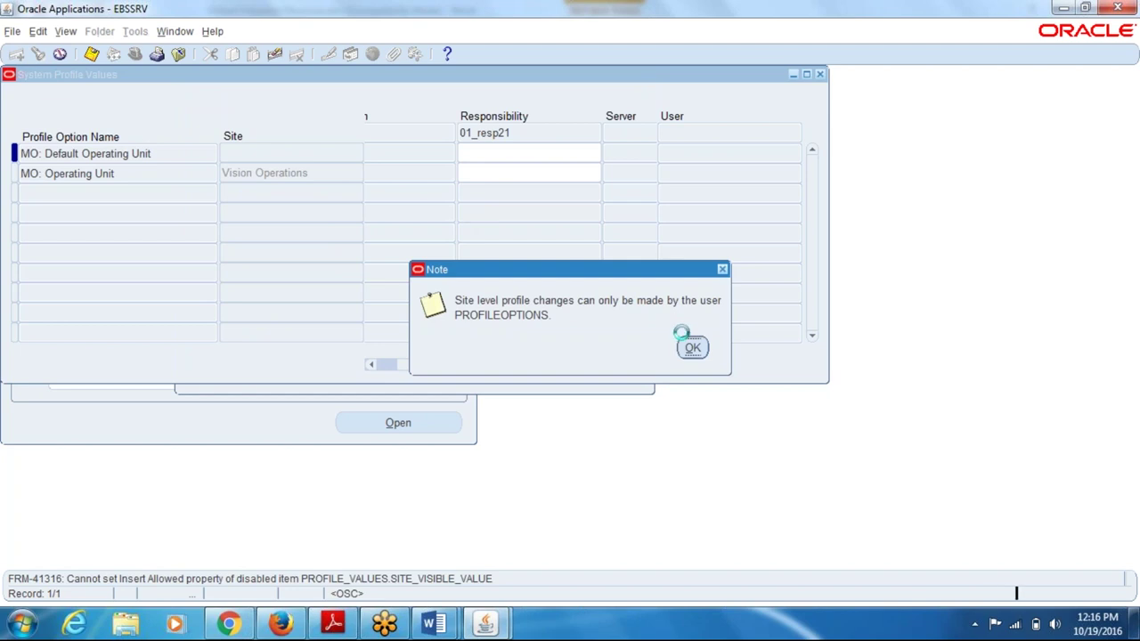
{"action": "left_click", "coordinate": [692, 347]}
- Set MO: Operating Unit to 01_ope_unit for 01_resp21 and save
{"action": "left_click", "coordinate": [499, 173]}
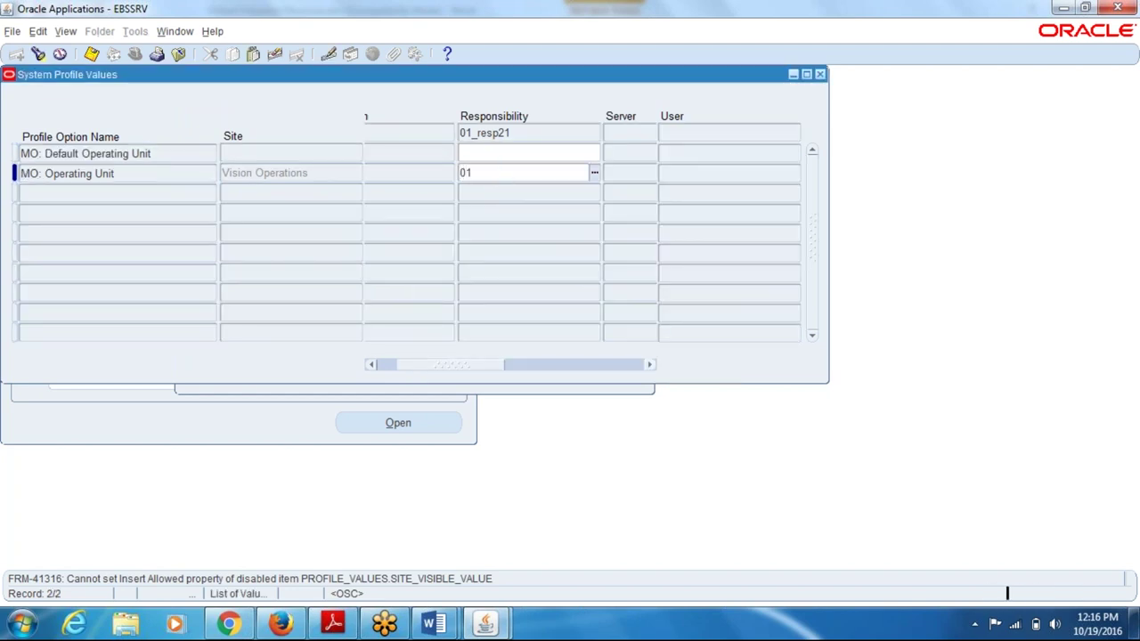
{"action": "type", "text": "01"}
{"action": "key", "text": "Tab"}
{"action": "key", "text": "ctrl+s"}
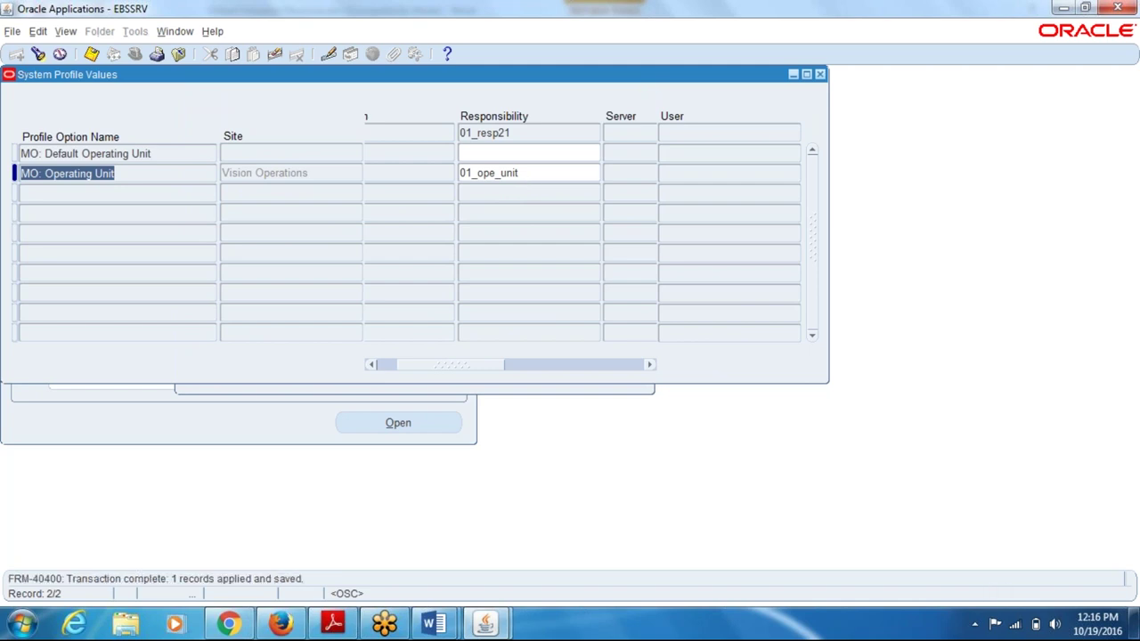
{"action": "left_click", "coordinate": [433, 624]}
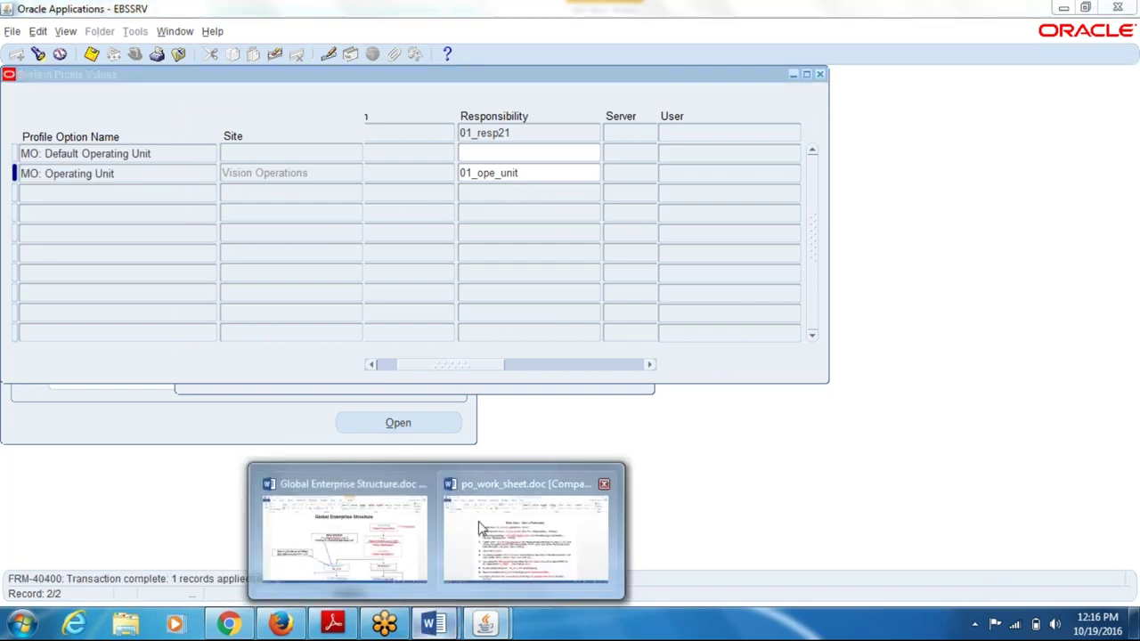
{"action": "left_click", "coordinate": [475, 524]}
{"action": "scroll", "coordinate": [561, 356], "scroll_direction": "down", "scroll_amount": 20}
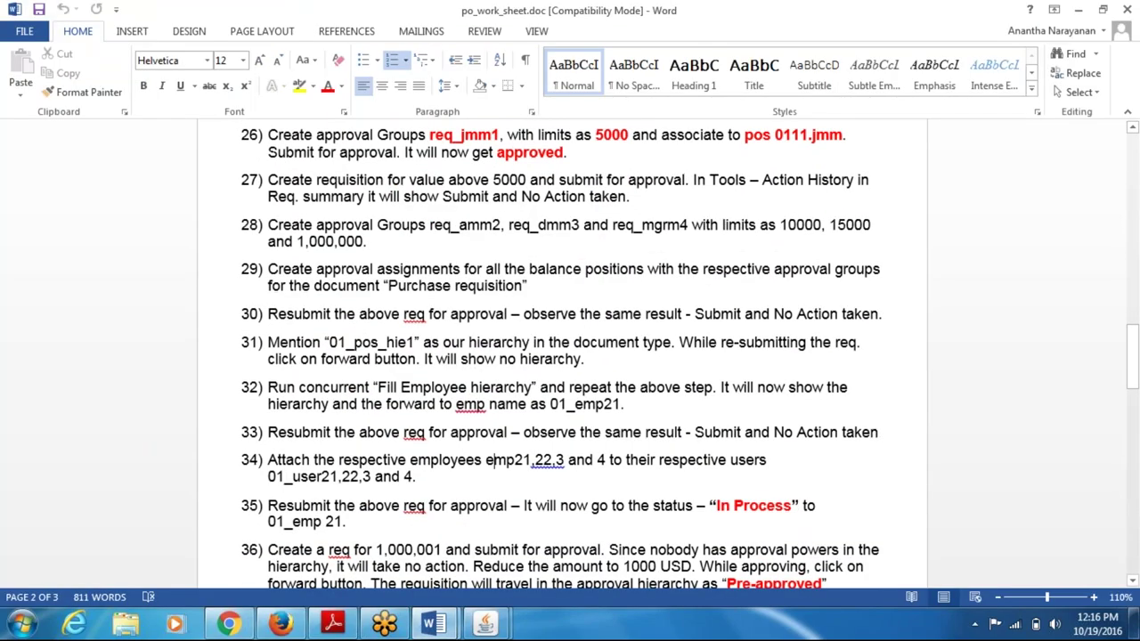
{"action": "triple_click", "coordinate": [297, 512]}
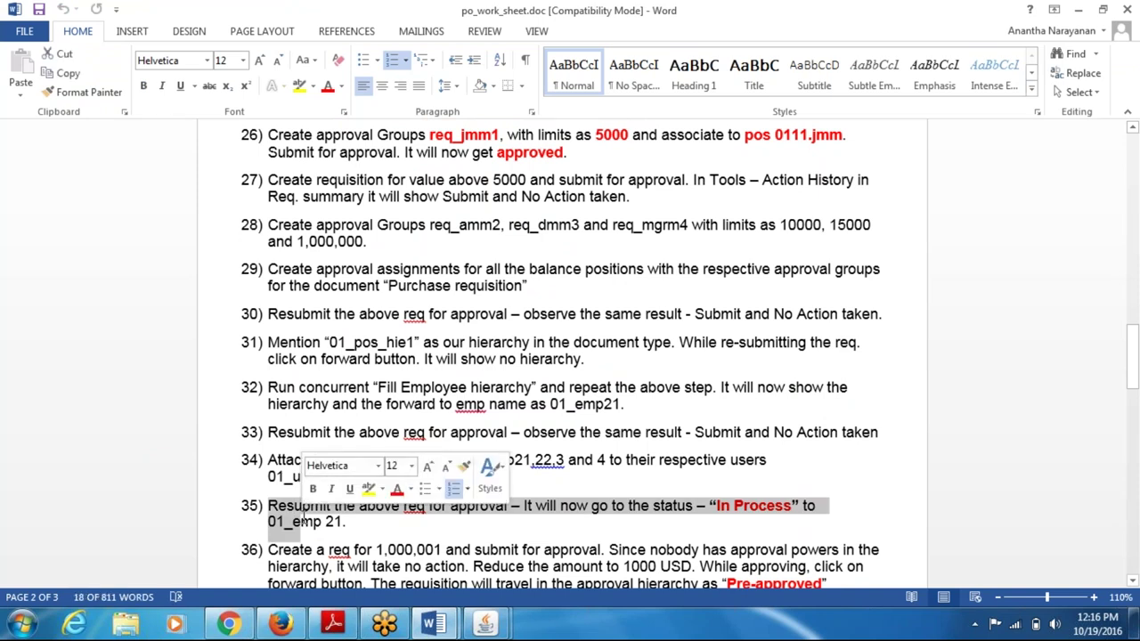
{"action": "left_click", "coordinate": [463, 522]}
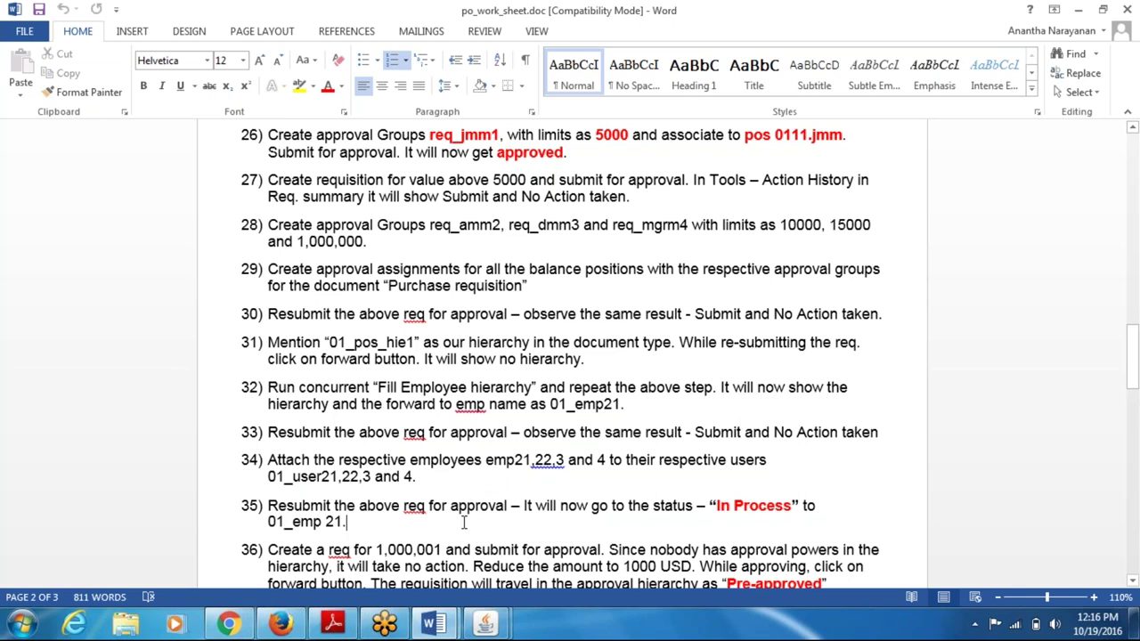
- Return to Oracle Applications and close the System Profile Values window
{"action": "key", "text": "alt+Tab"}
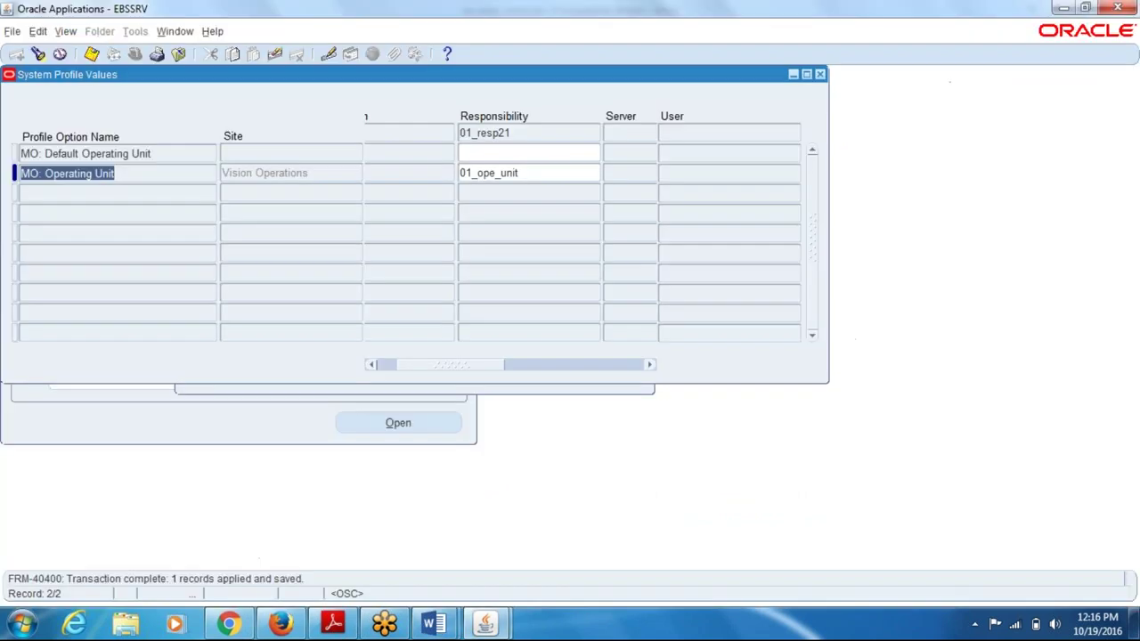
{"action": "left_click", "coordinate": [717, 180]}
{"action": "left_click", "coordinate": [164, 268]}
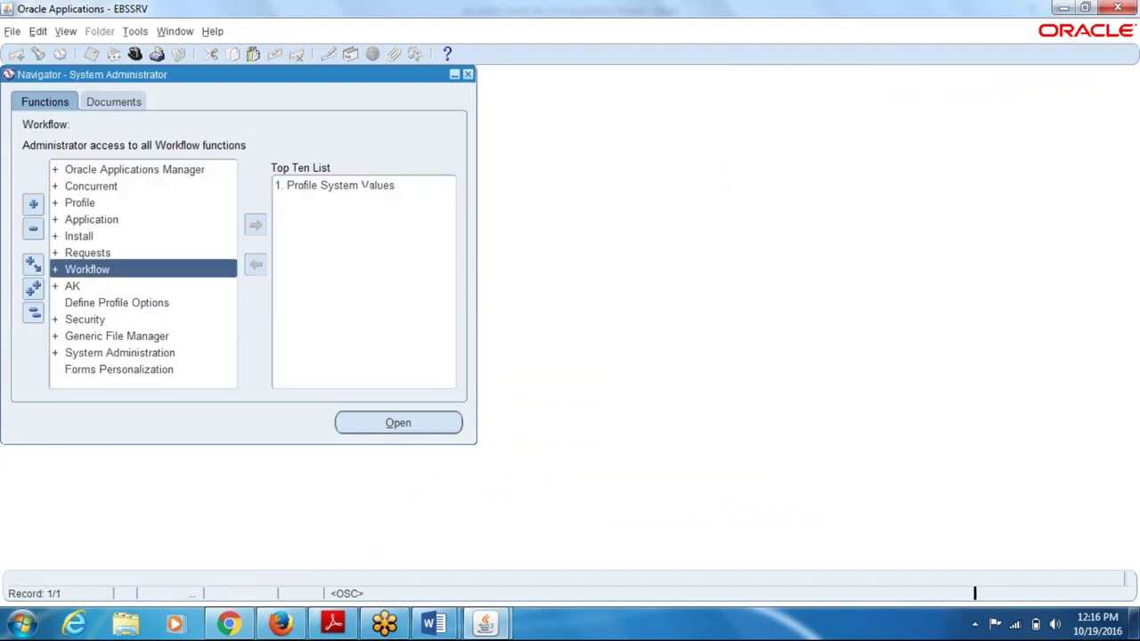
- Start a single new request, then cancel it and close Find Requests
{"action": "left_click", "coordinate": [69, 33]}
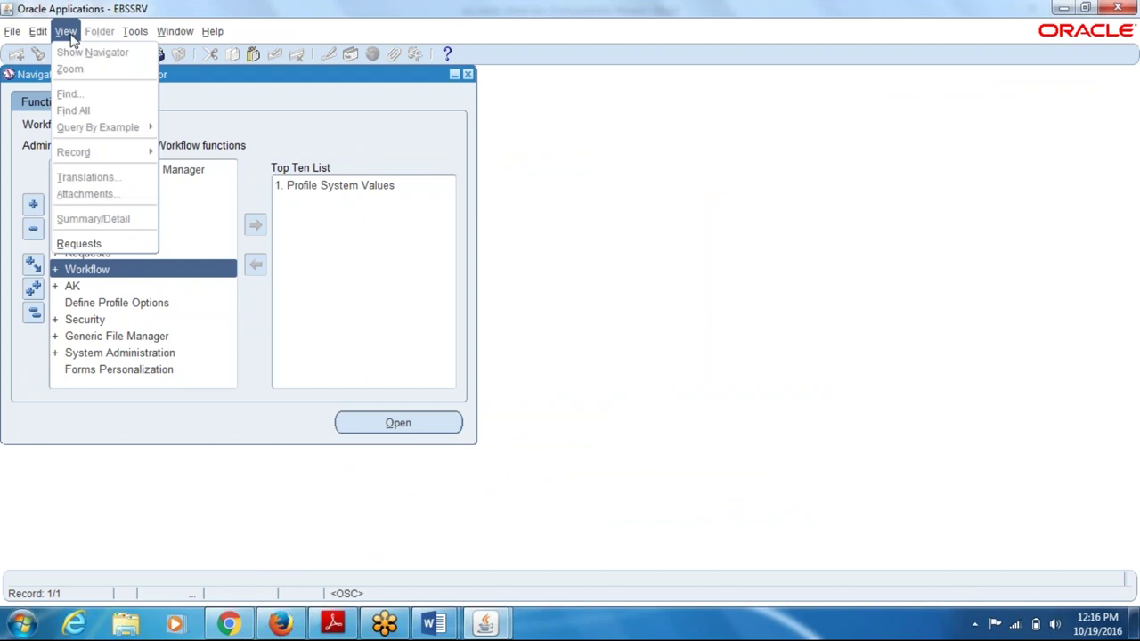
{"action": "left_click", "coordinate": [74, 245]}
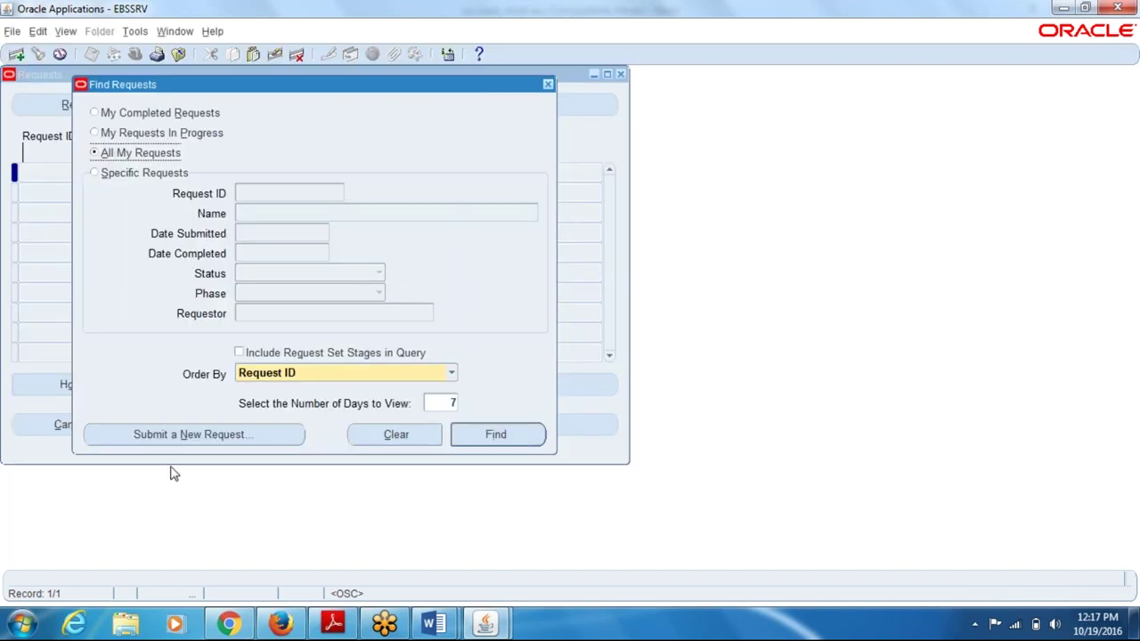
{"action": "left_click", "coordinate": [176, 439]}
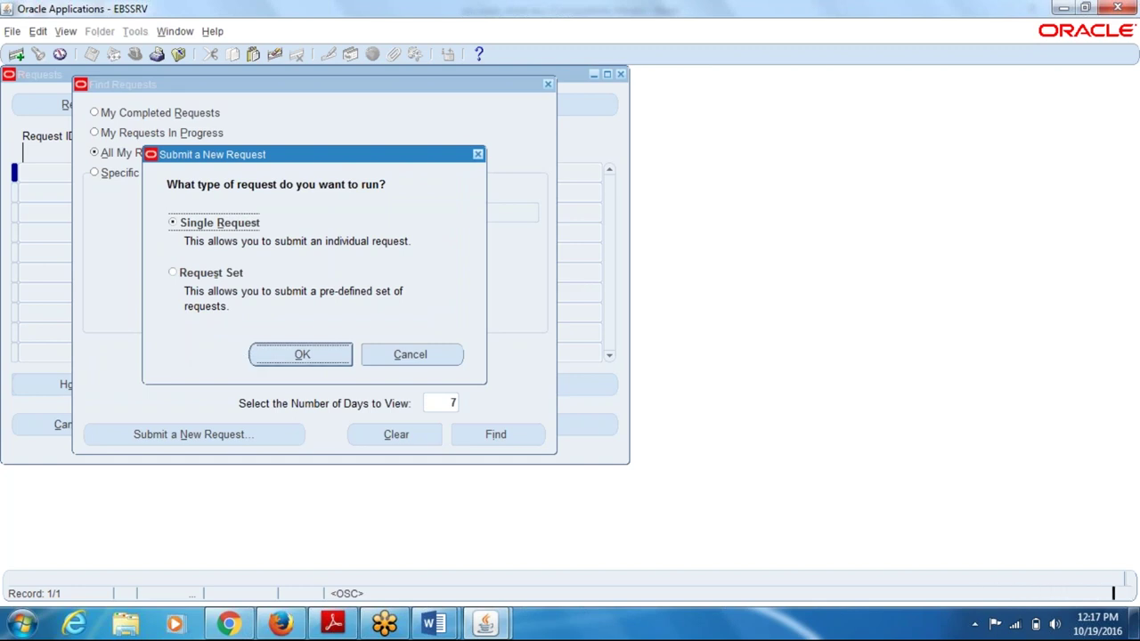
{"action": "left_click", "coordinate": [260, 349]}
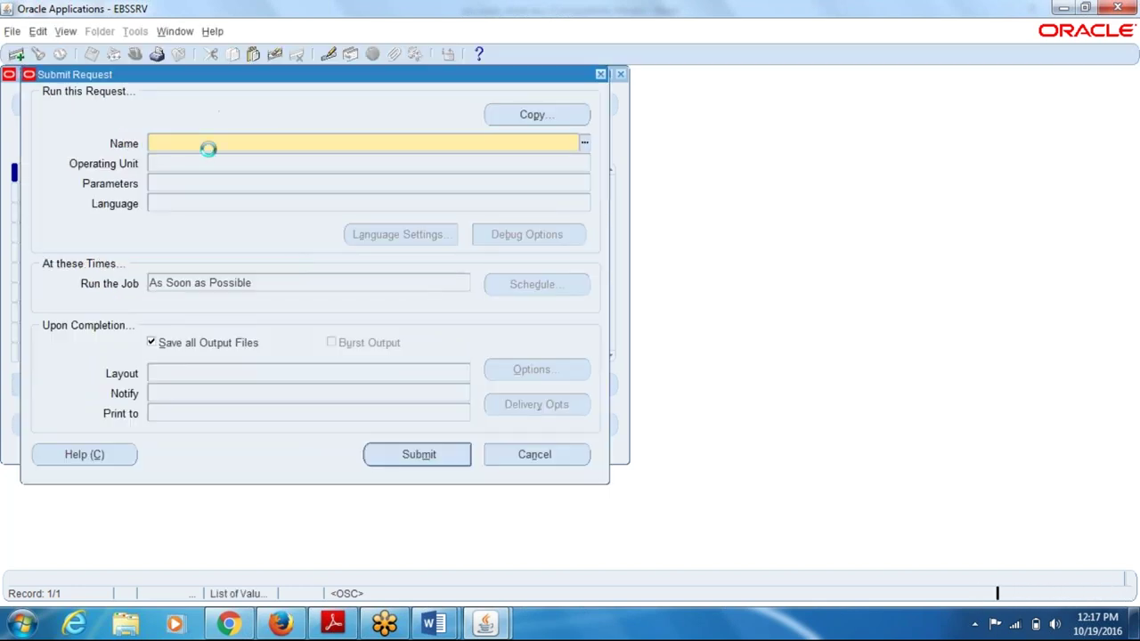
{"action": "left_click", "coordinate": [601, 75]}
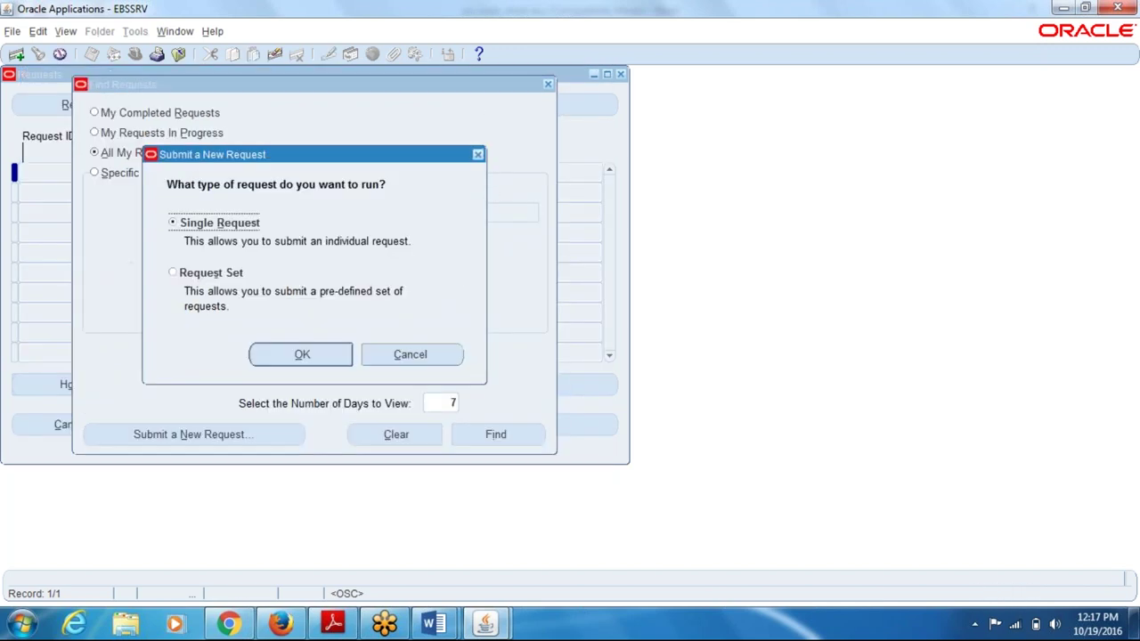
{"action": "left_click", "coordinate": [477, 154]}
{"action": "left_click", "coordinate": [549, 84]}
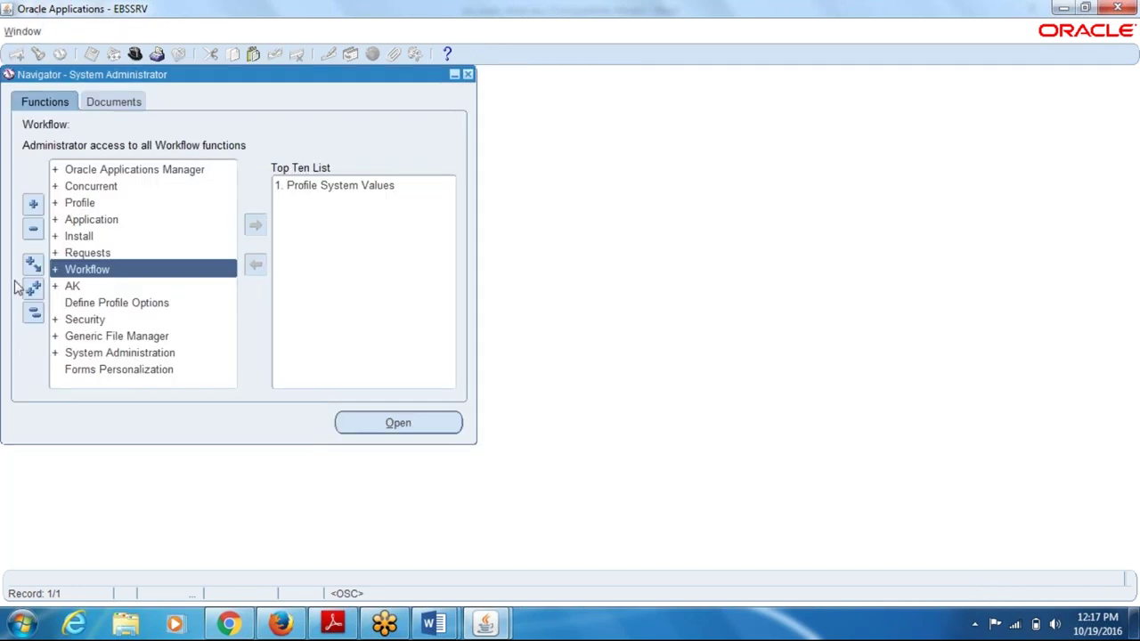
- Browse the Navigator function list entries and reposition the Navigator window
{"action": "left_click", "coordinate": [107, 336]}
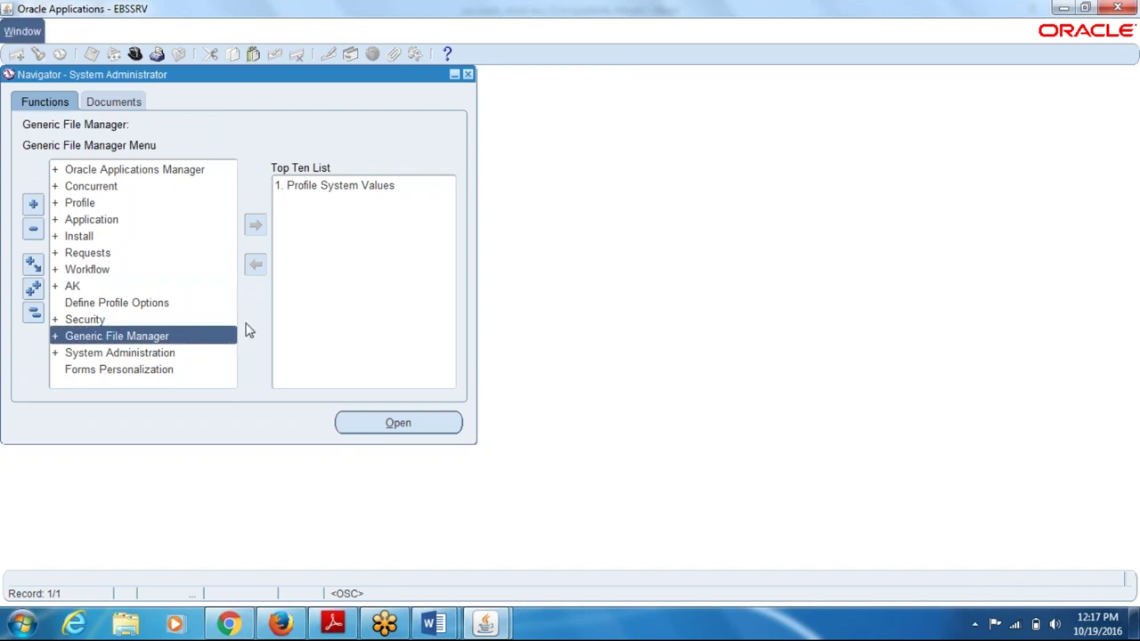
{"action": "left_click", "coordinate": [146, 304]}
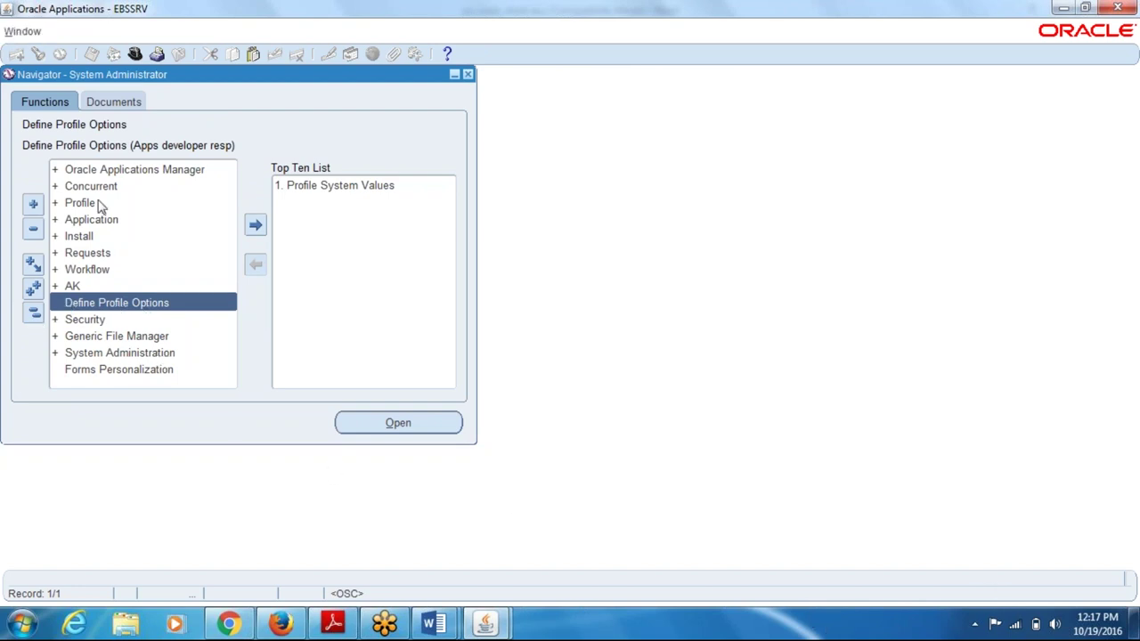
{"action": "left_click", "coordinate": [34, 312]}
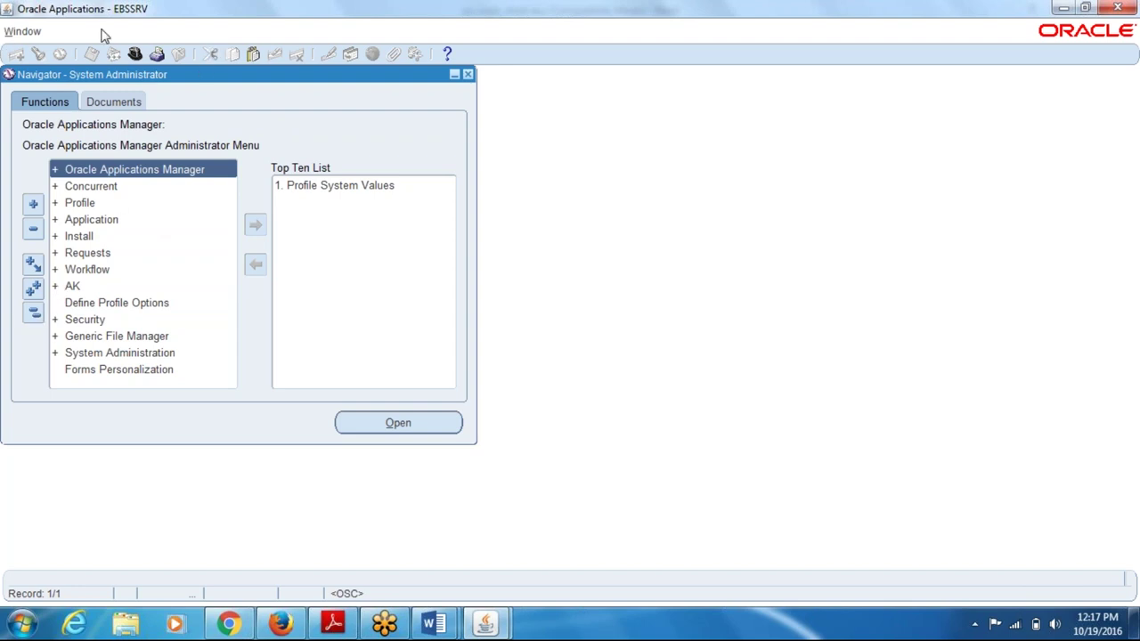
{"action": "left_click", "coordinate": [82, 220]}
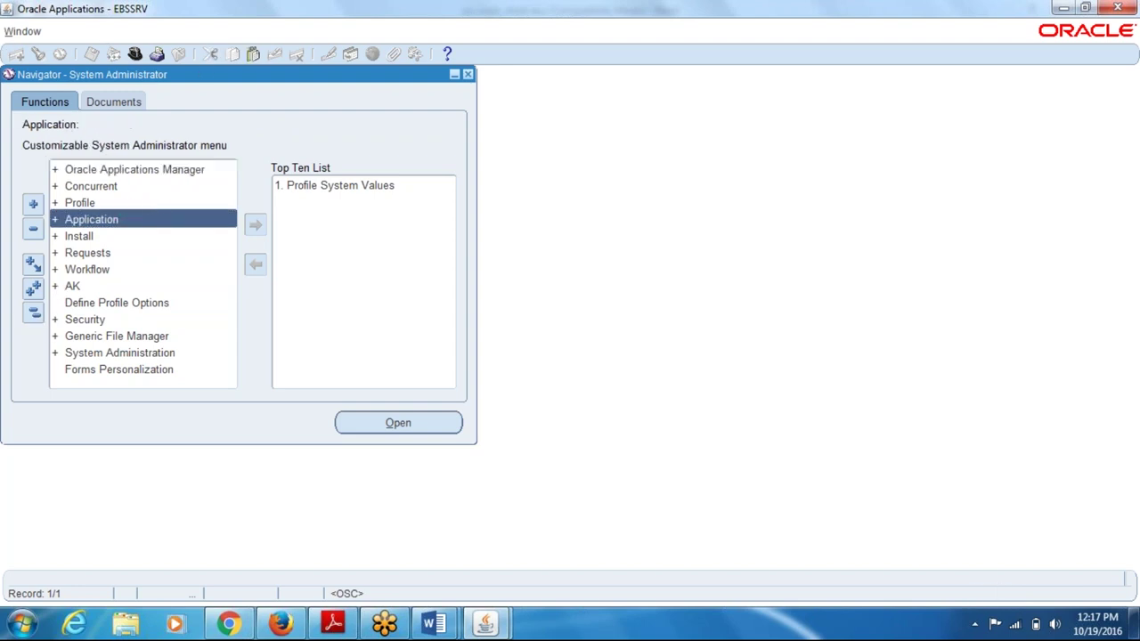
{"action": "mouse_move", "coordinate": [186, 79]}
{"action": "left_mouse_down"}
{"action": "mouse_move", "coordinate": [217, 108]}
{"action": "mouse_move", "coordinate": [189, 82]}
{"action": "left_mouse_up"}
- Bring the System Administrator navigator forward and close the application window
{"action": "left_click", "coordinate": [28, 33]}
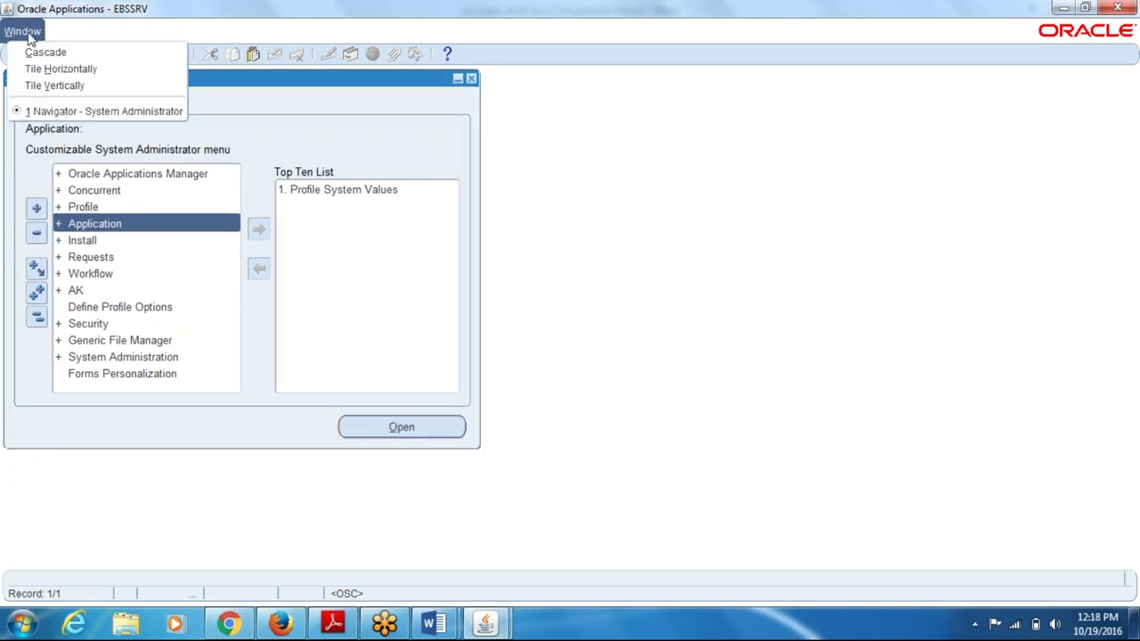
{"action": "left_click", "coordinate": [49, 112]}
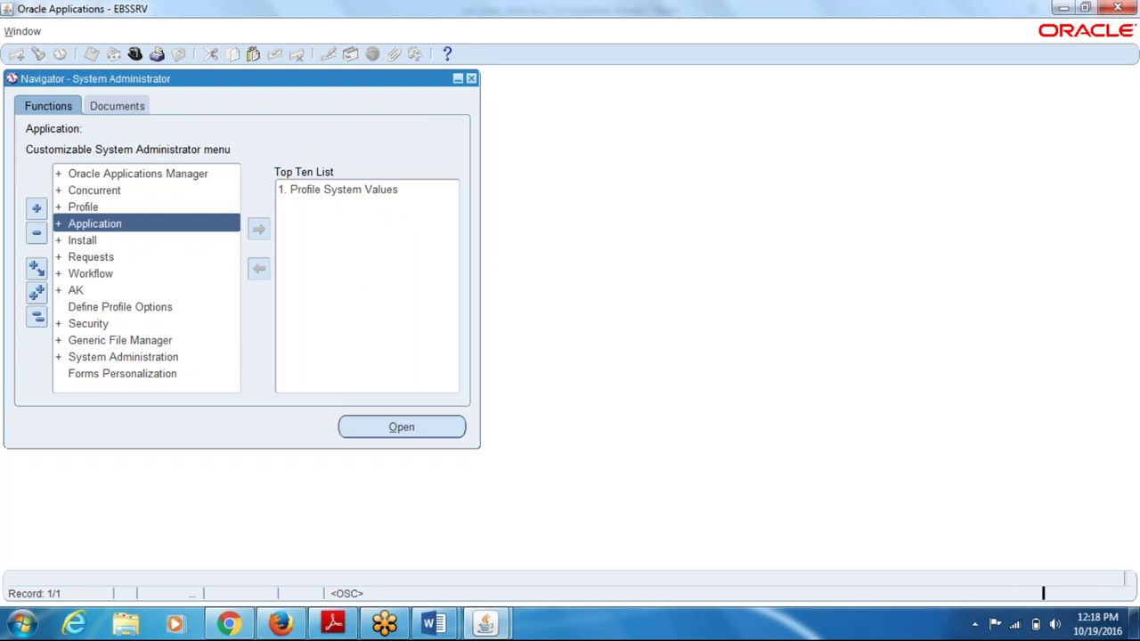
{"action": "left_click", "coordinate": [616, 350]}
{"action": "key", "text": "alt"}
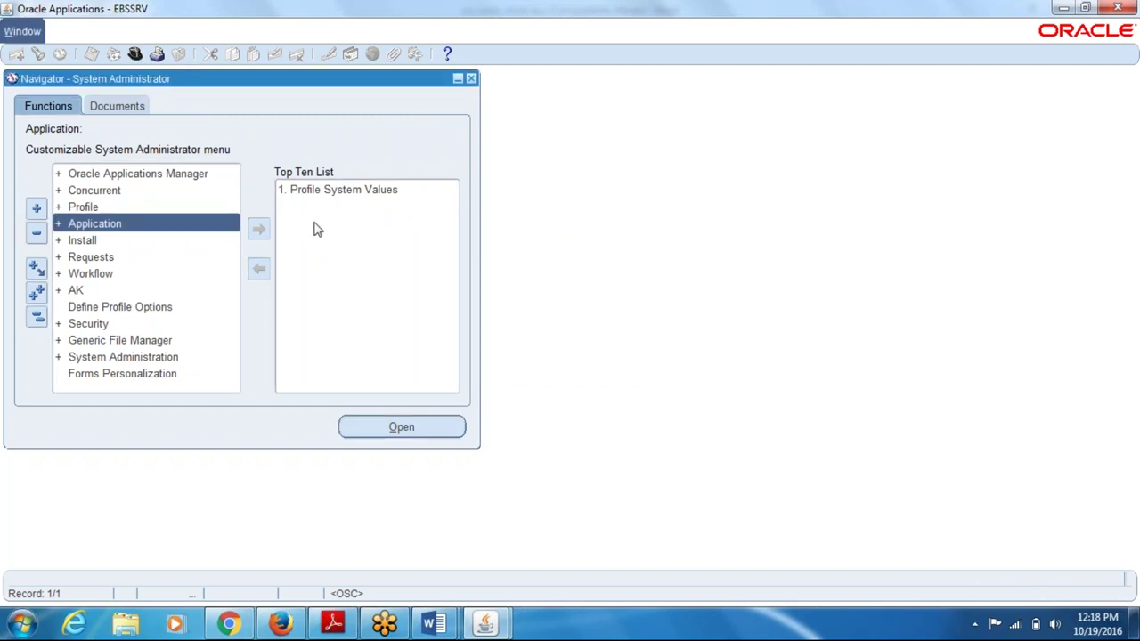
{"action": "key", "text": "Down"}
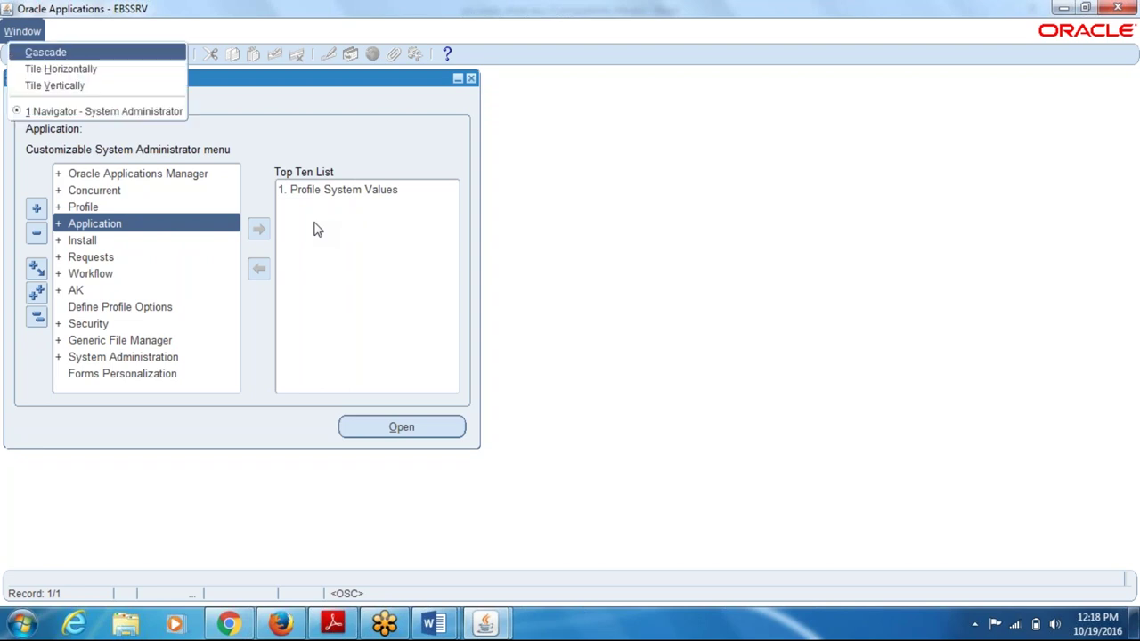
{"action": "key", "text": "Escape"}
{"action": "key", "text": "Escape"}
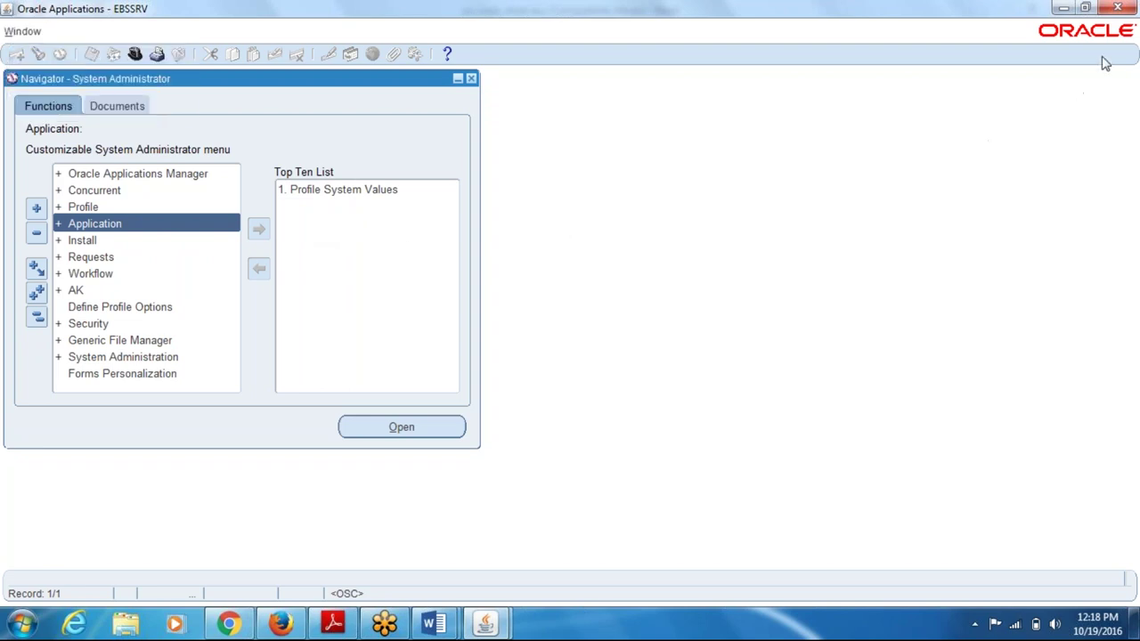
{"action": "left_click", "coordinate": [1117, 8]}
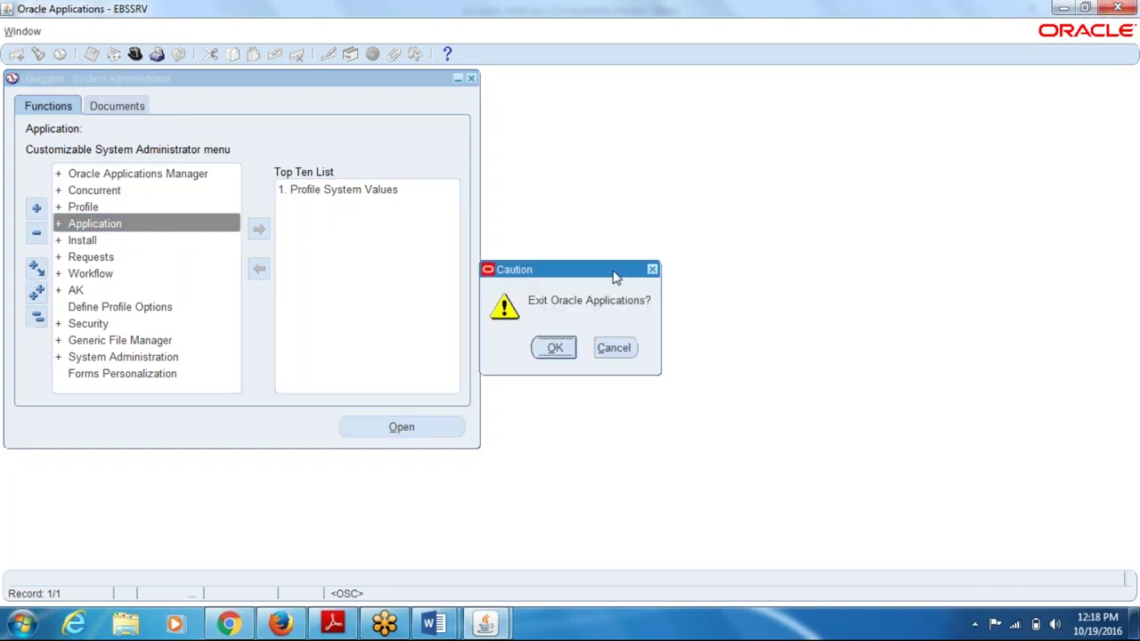
- Confirm exiting Oracle Applications and close the stale forms and Java plugin tabs
{"action": "left_click", "coordinate": [554, 348]}
{"action": "key", "text": "alt+Tab"}
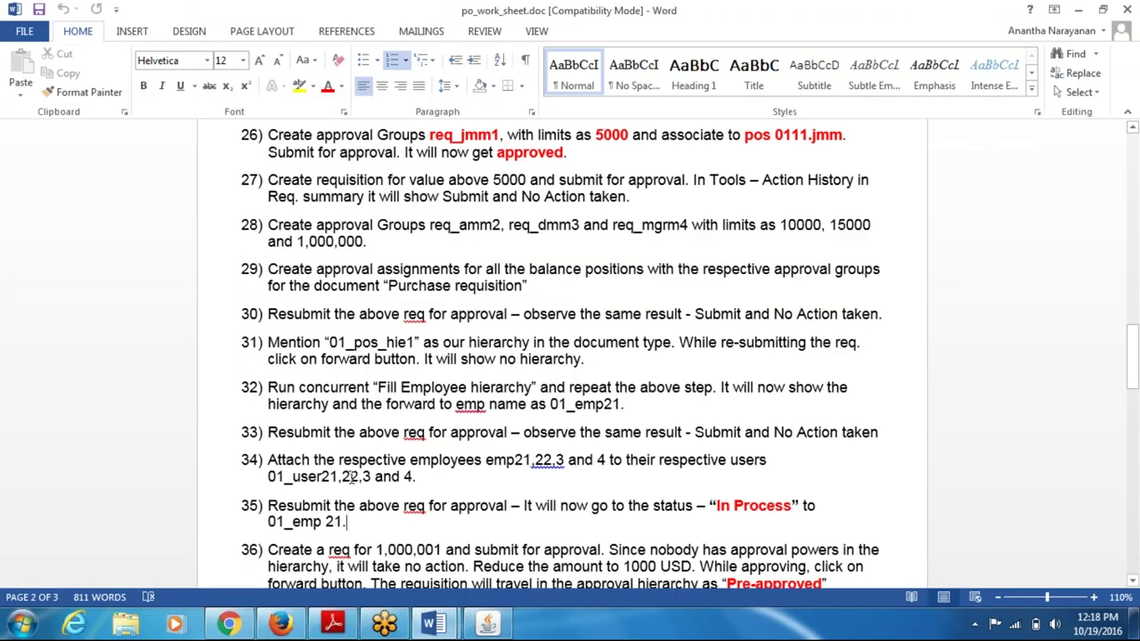
{"action": "key", "text": "alt+Tab"}
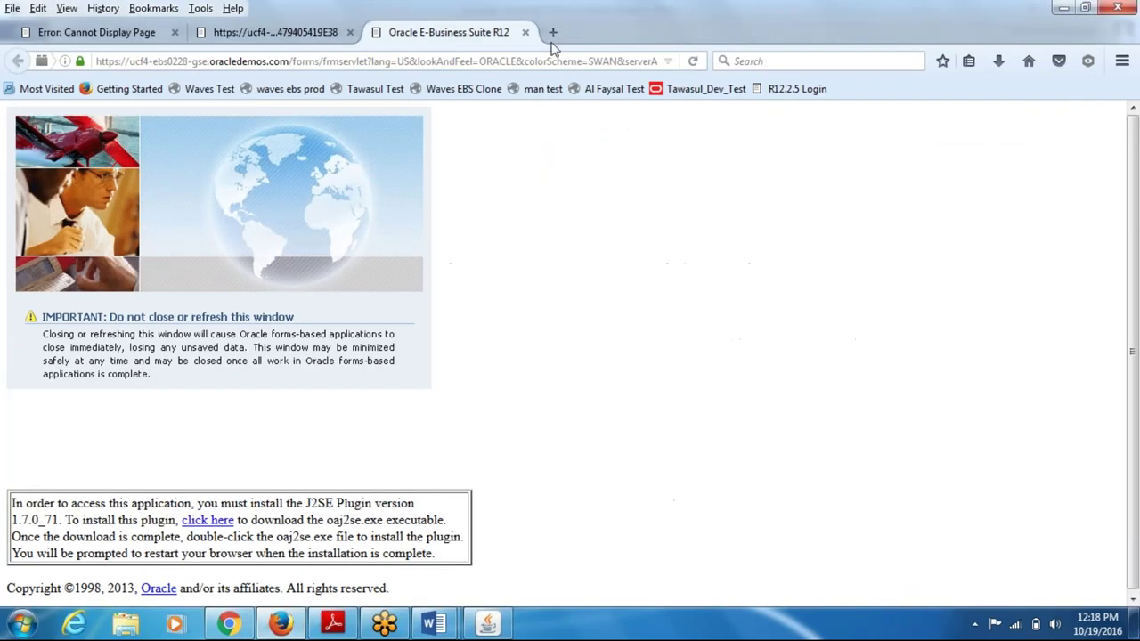
{"action": "left_click", "coordinate": [526, 33]}
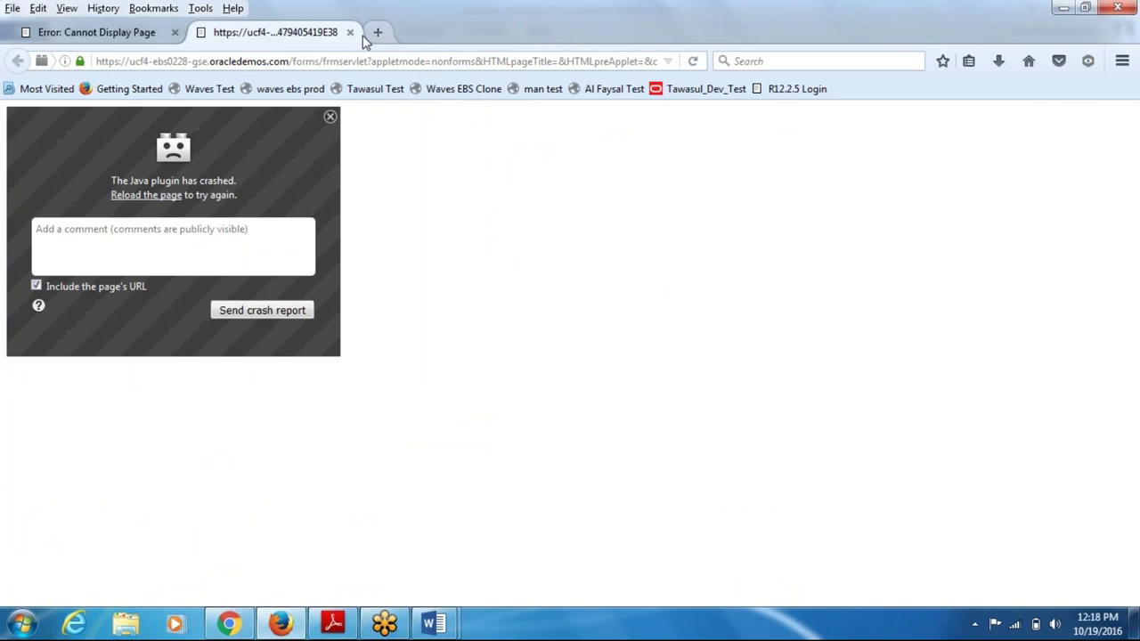
{"action": "left_click", "coordinate": [350, 32]}
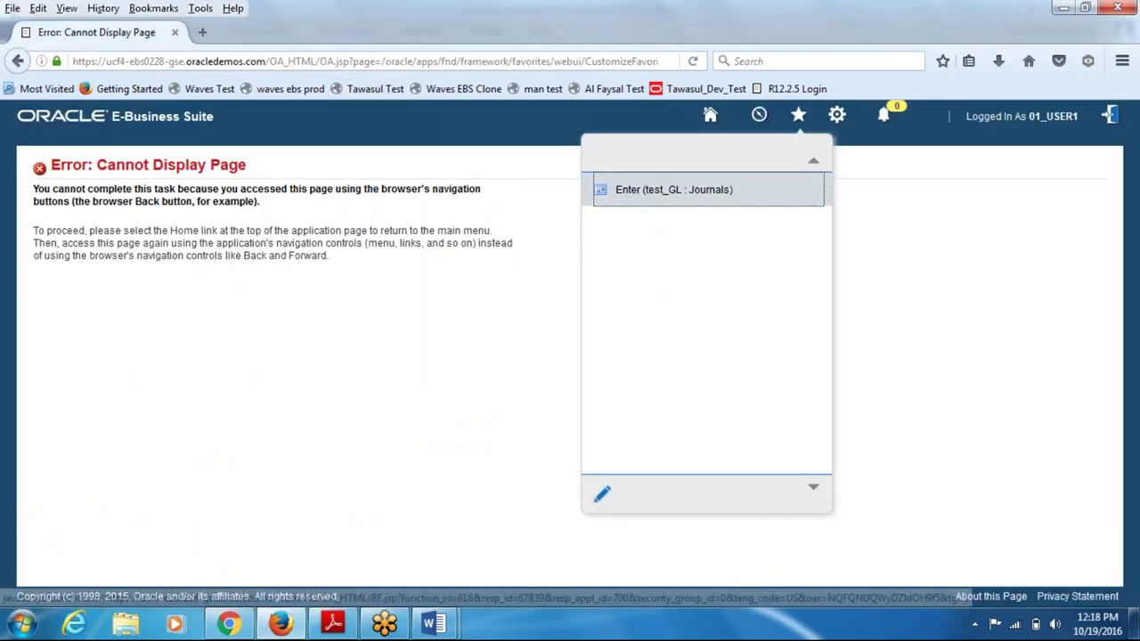
- Relaunch forms from the Enter (test_GL : Journals) favorite, accepting the Java applet risk
{"action": "left_click", "coordinate": [659, 214]}
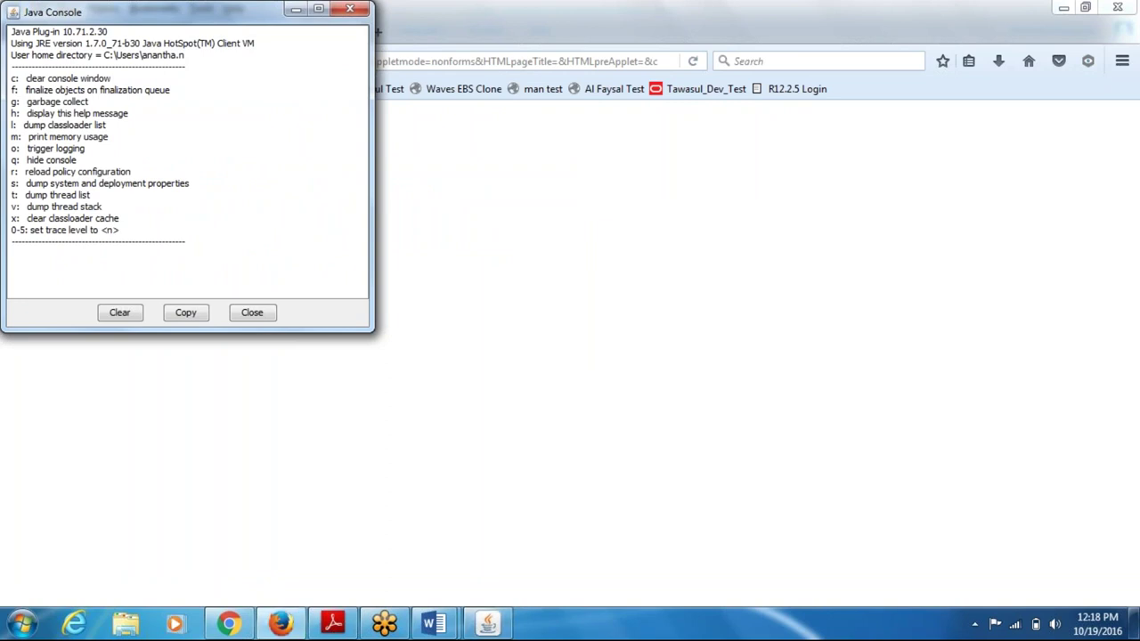
{"action": "left_click", "coordinate": [476, 397]}
{"action": "left_click", "coordinate": [677, 396]}
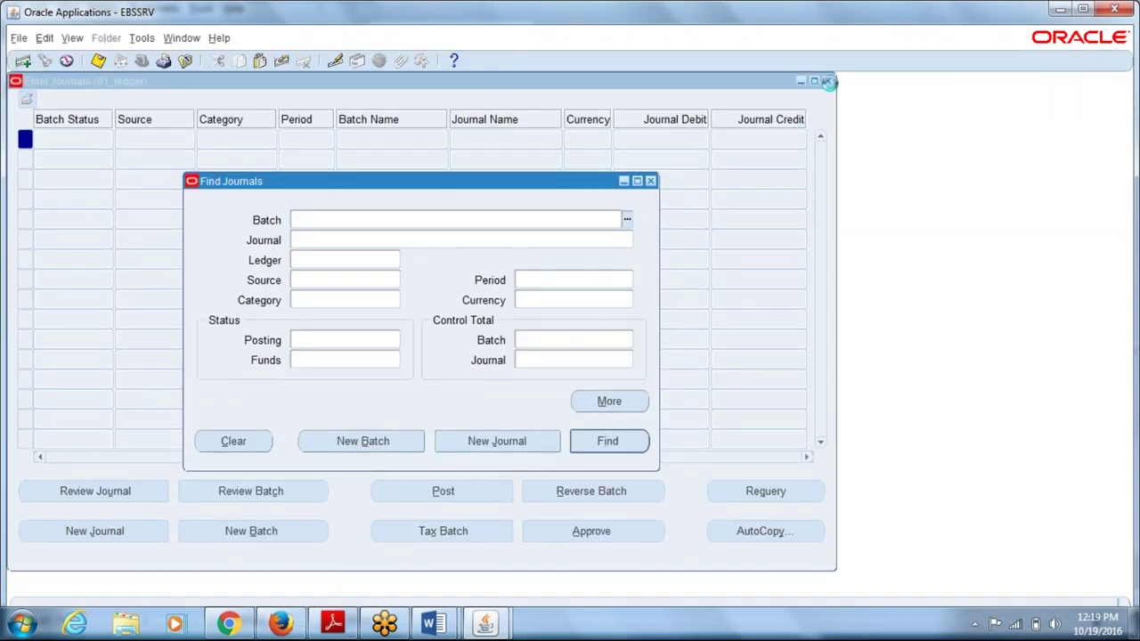
- Close Enter Journals, start a single request from Requests, then cancel back out
{"action": "left_click", "coordinate": [828, 82]}
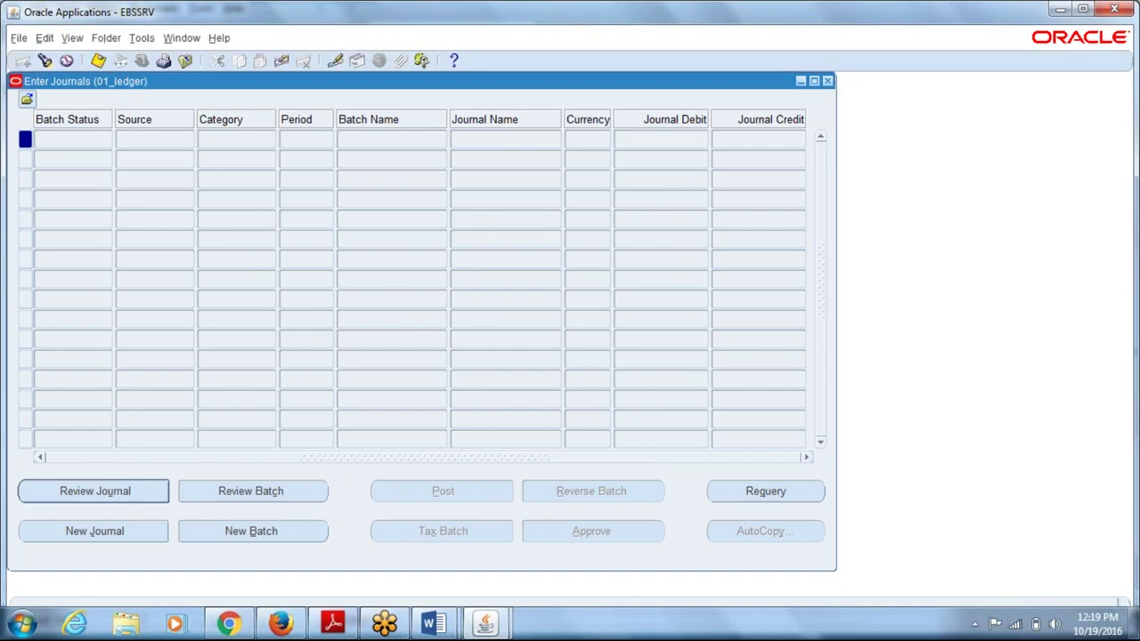
{"action": "left_click", "coordinate": [829, 82]}
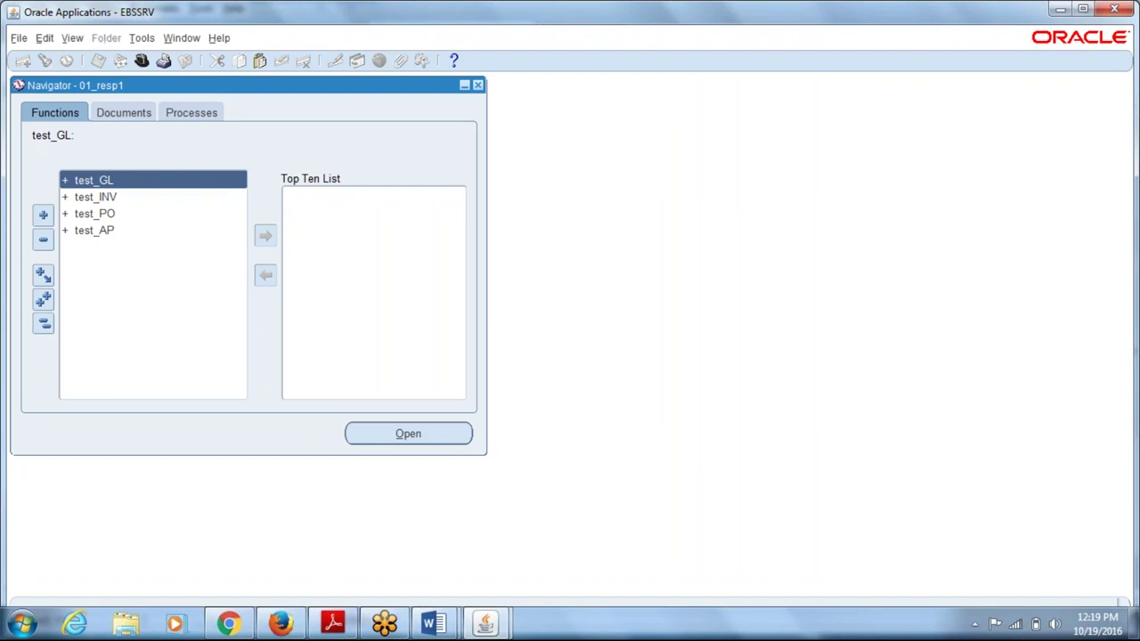
{"action": "key", "text": "alt+v"}
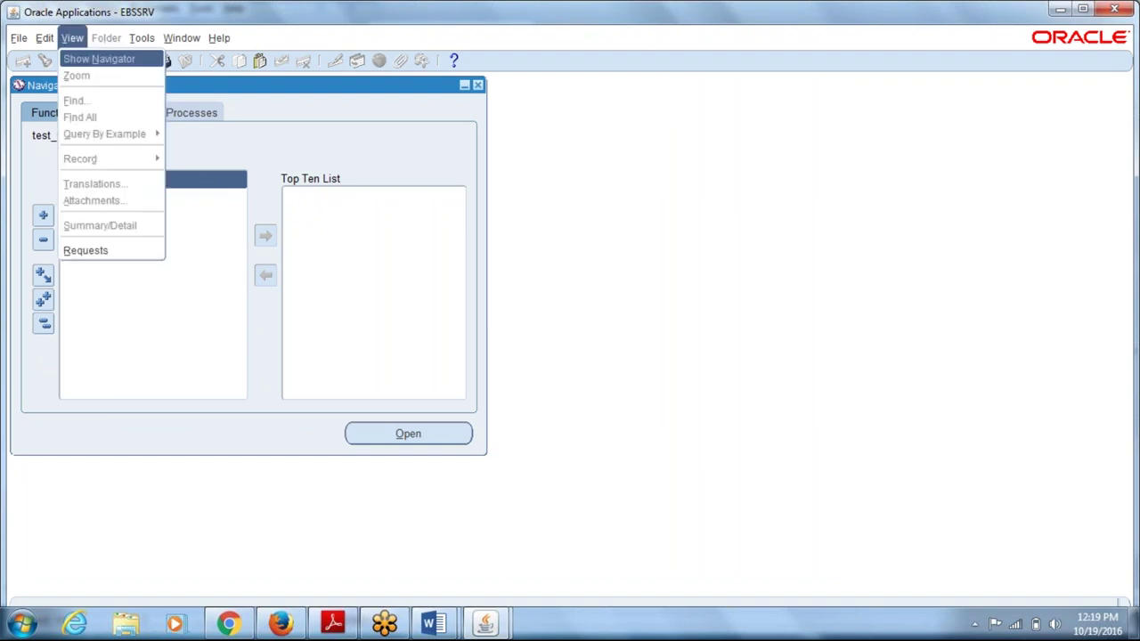
{"action": "key", "text": "Return"}
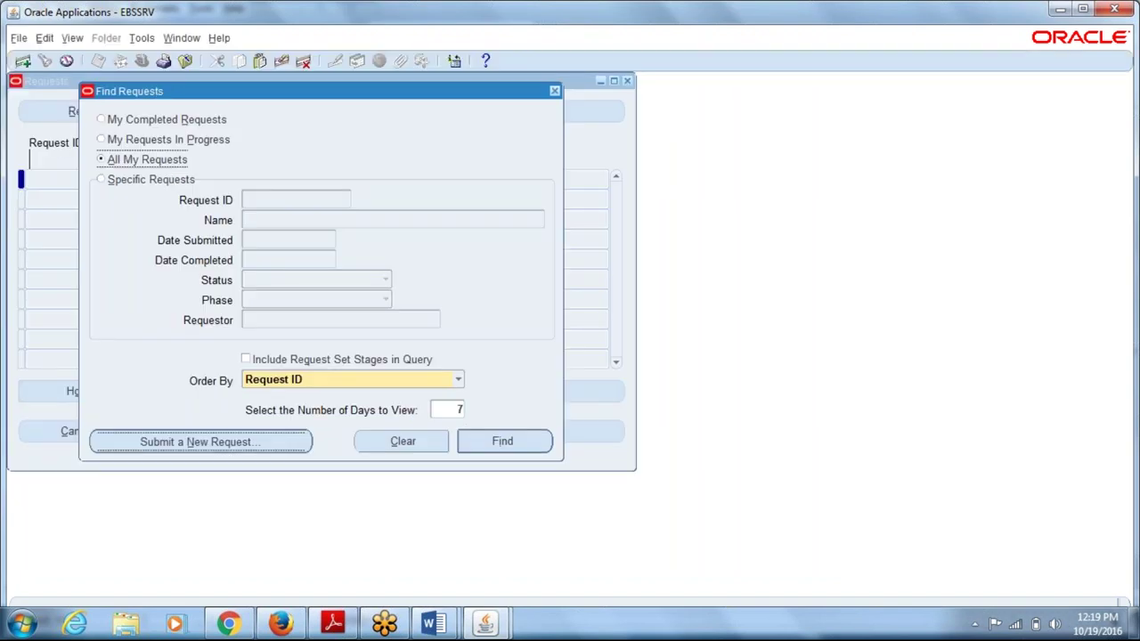
{"action": "key", "text": "space"}
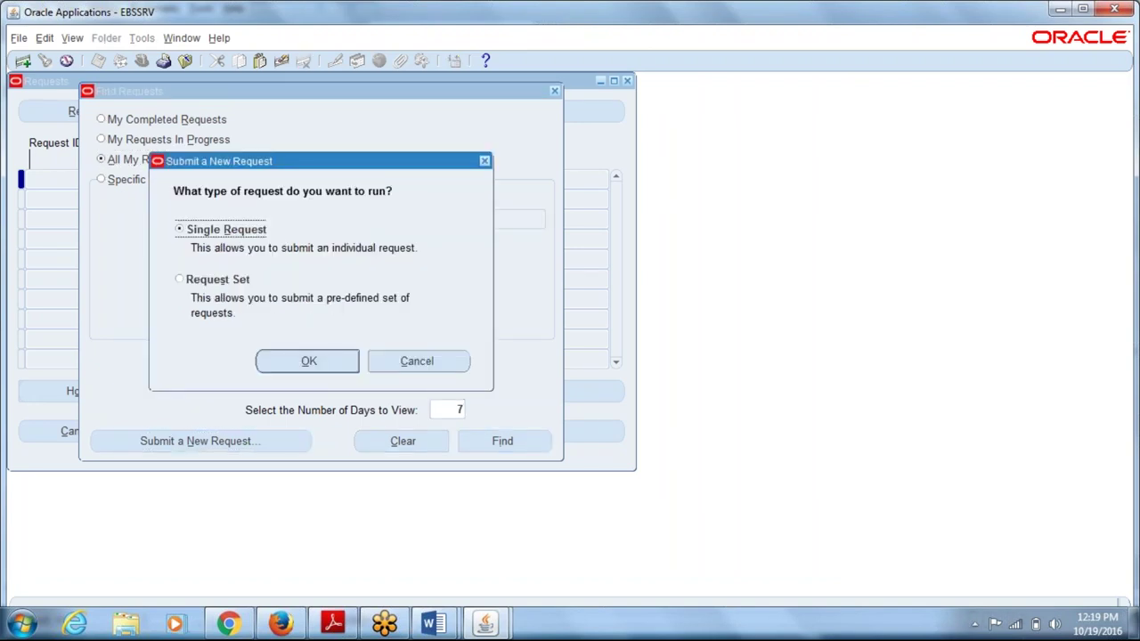
{"action": "key", "text": "space"}
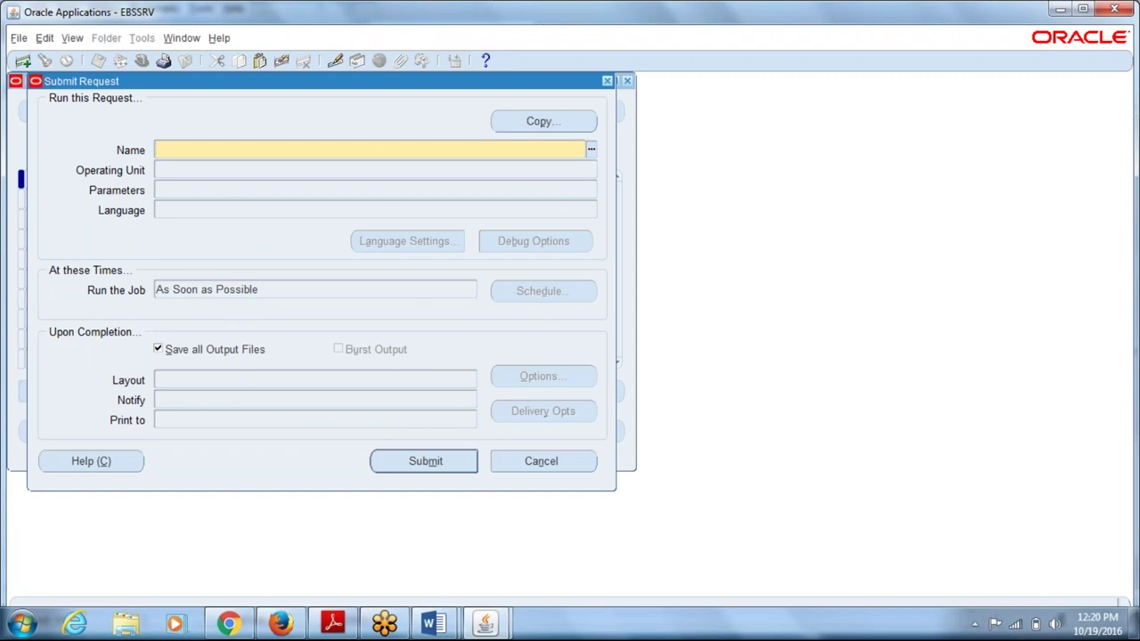
{"action": "key", "text": "Escape"}
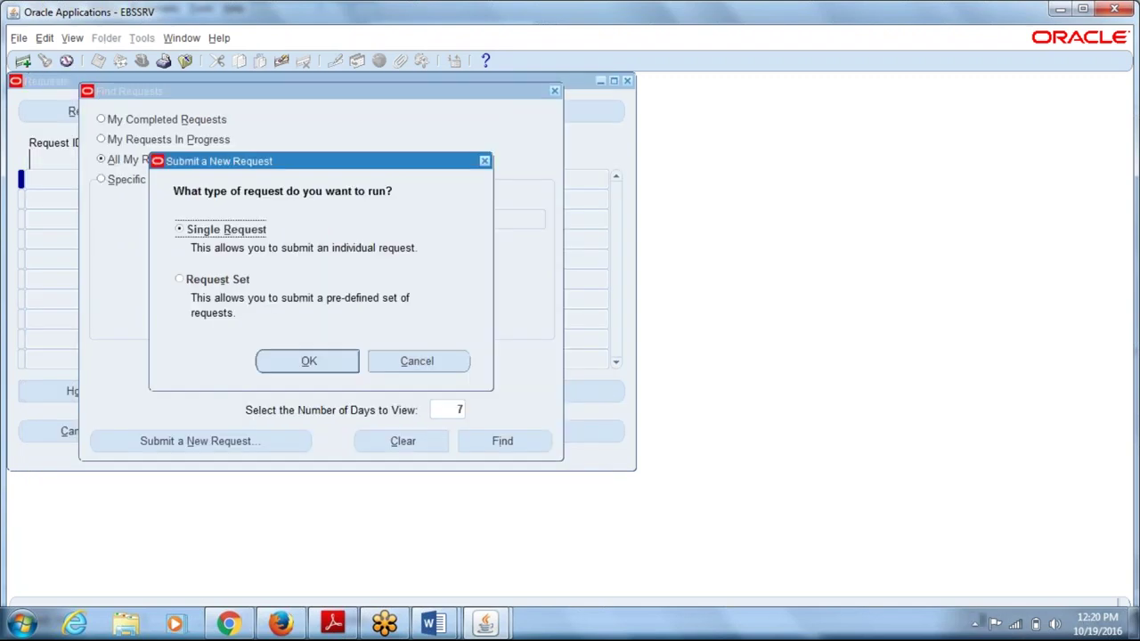
{"action": "key", "text": "Escape"}
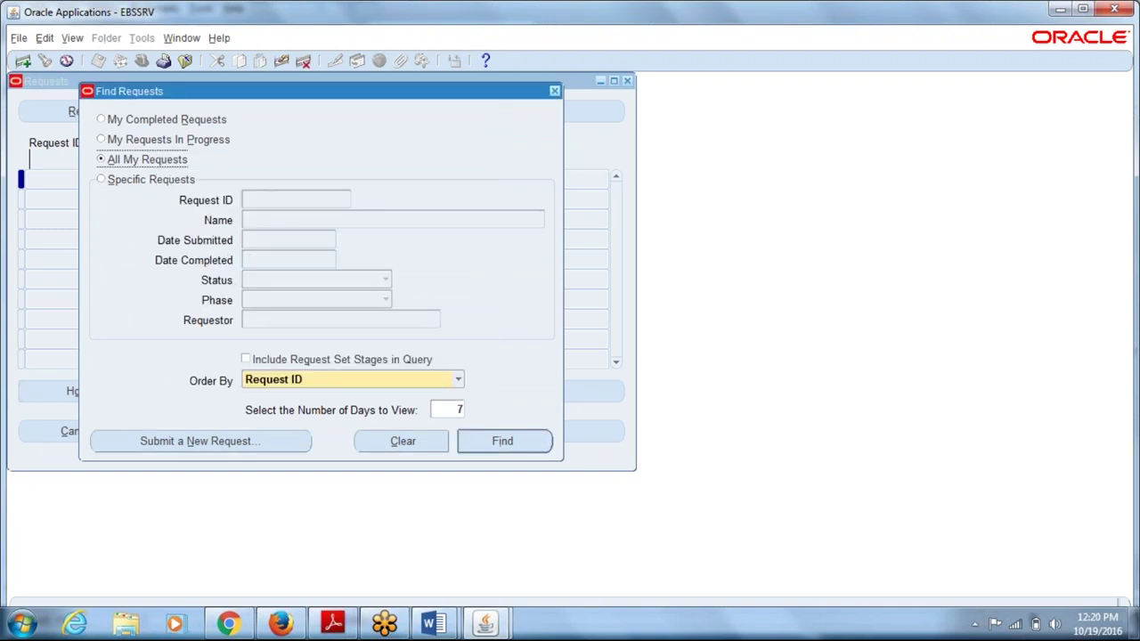
{"action": "key", "text": "Escape"}
- Start a new single request and look up program name 'repli', finding no match
{"action": "key", "text": "alt+v"}
{"action": "key", "text": "Escape"}
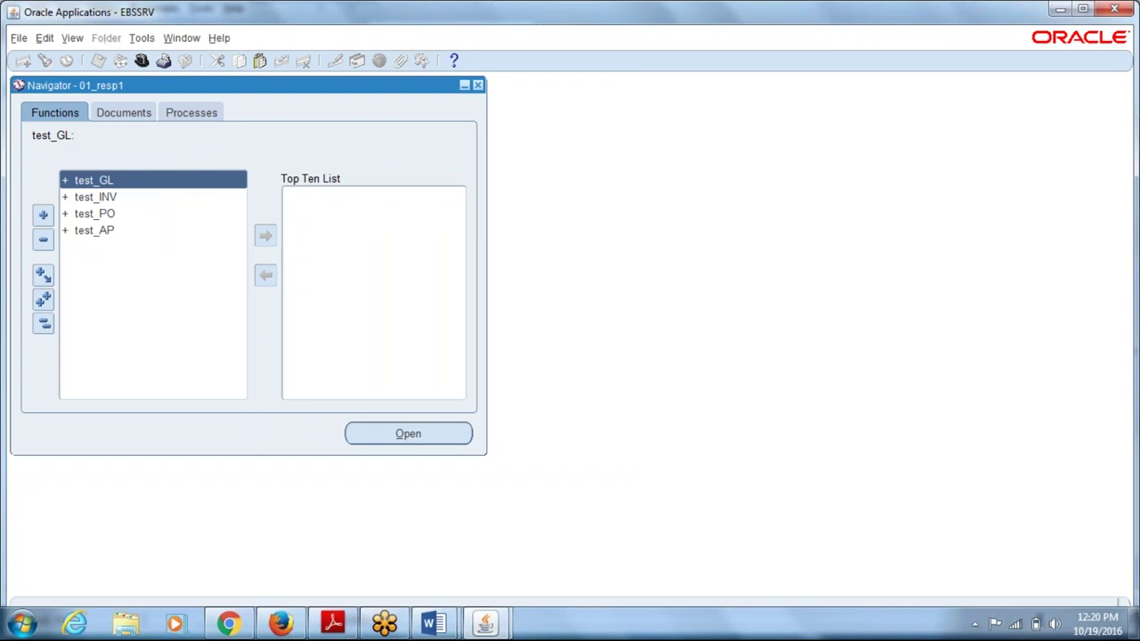
{"action": "key", "text": "alt+v"}
{"action": "key", "text": "r"}
{"action": "key", "text": "alt+n"}
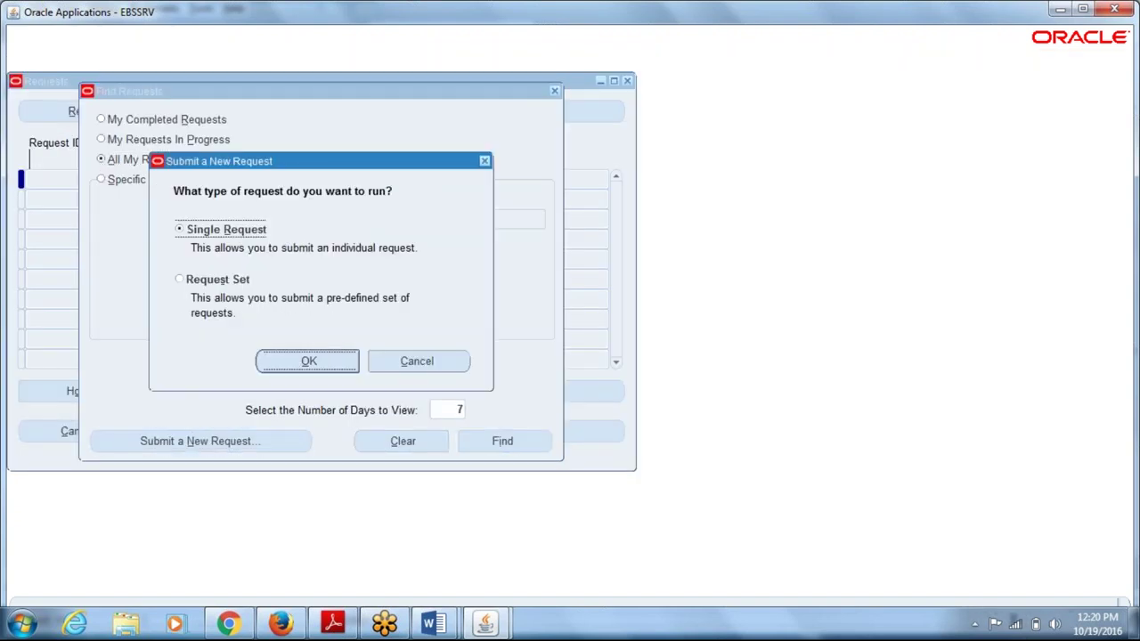
{"action": "key", "text": "Return"}
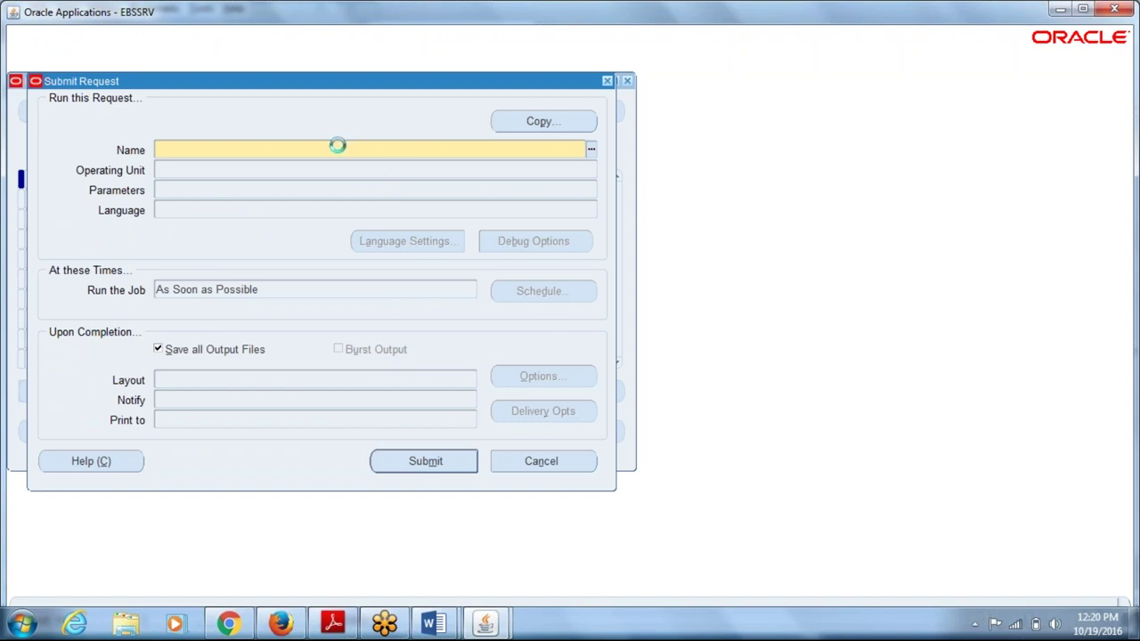
{"action": "type", "text": "repli"}
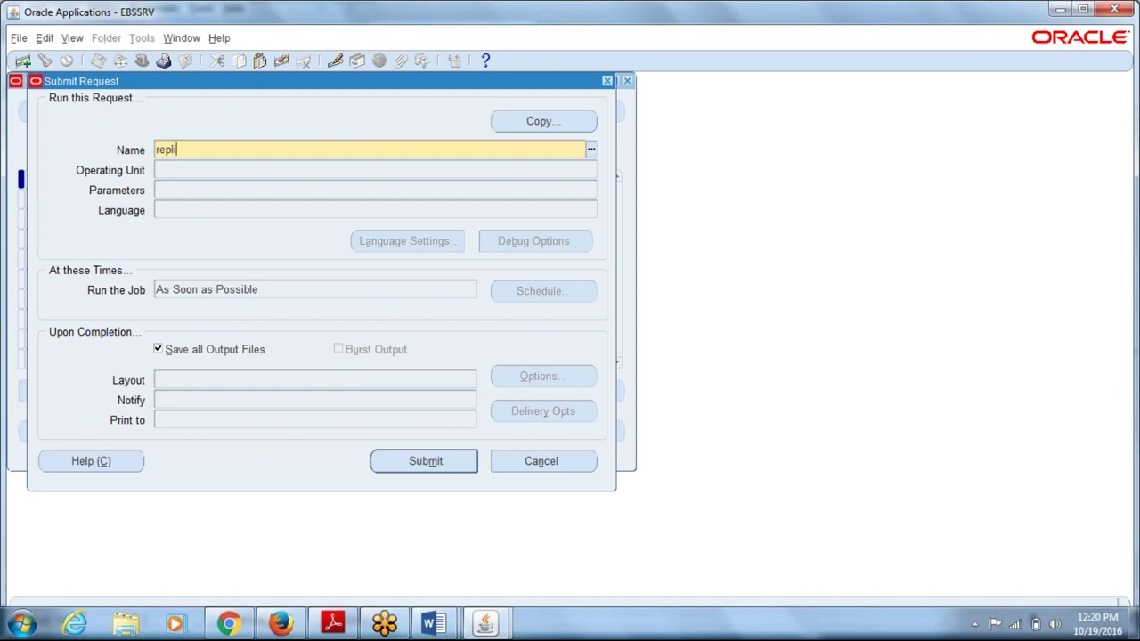
{"action": "key", "text": "Tab"}
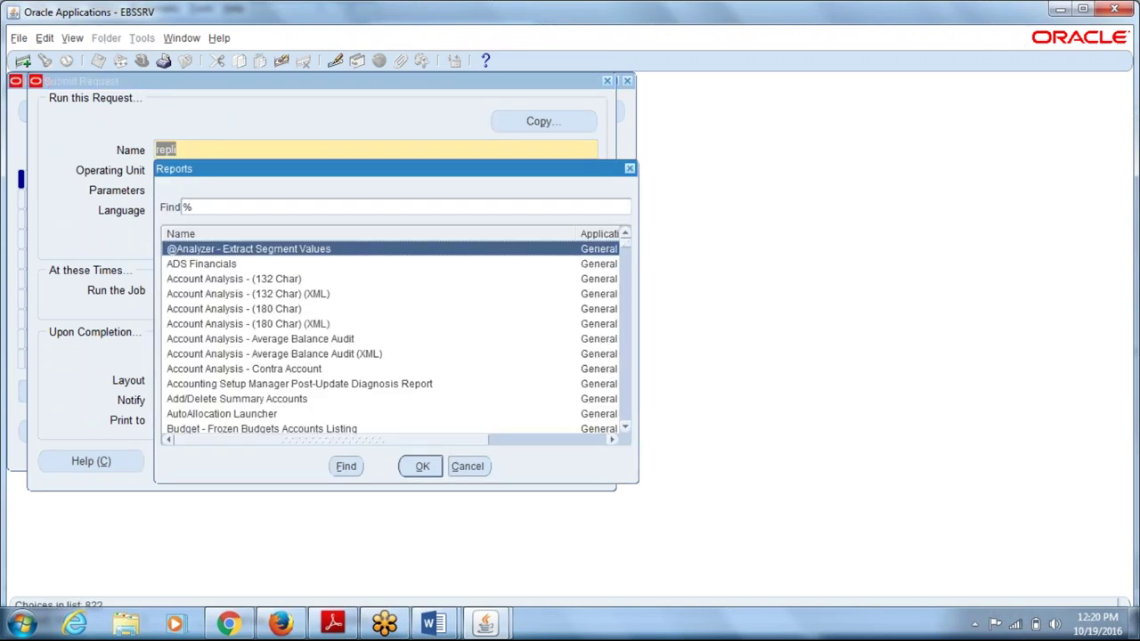
{"action": "key", "text": "Escape"}
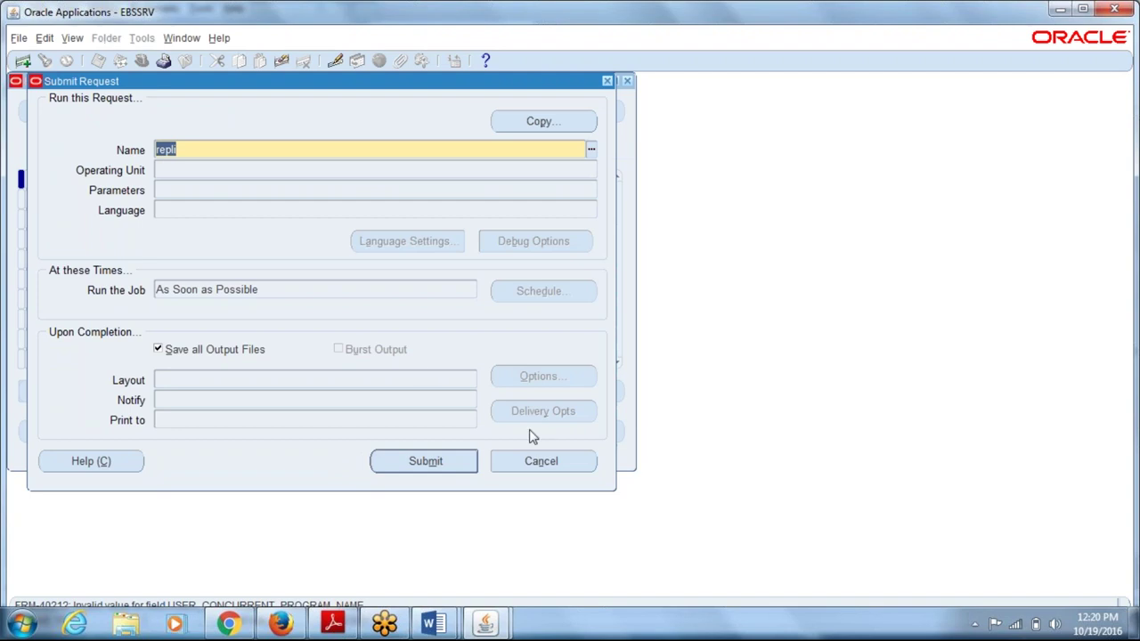
- Cancel the Submit Request form and close the Find Requests window
{"action": "left_click", "coordinate": [543, 461]}
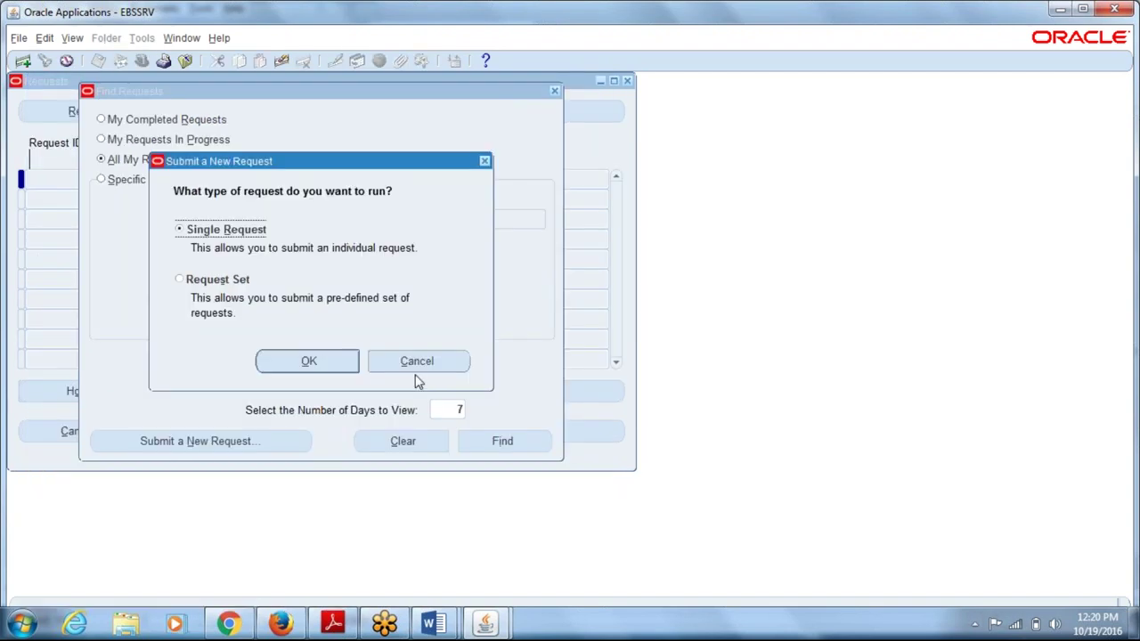
{"action": "left_click", "coordinate": [417, 360]}
{"action": "left_click", "coordinate": [555, 92]}
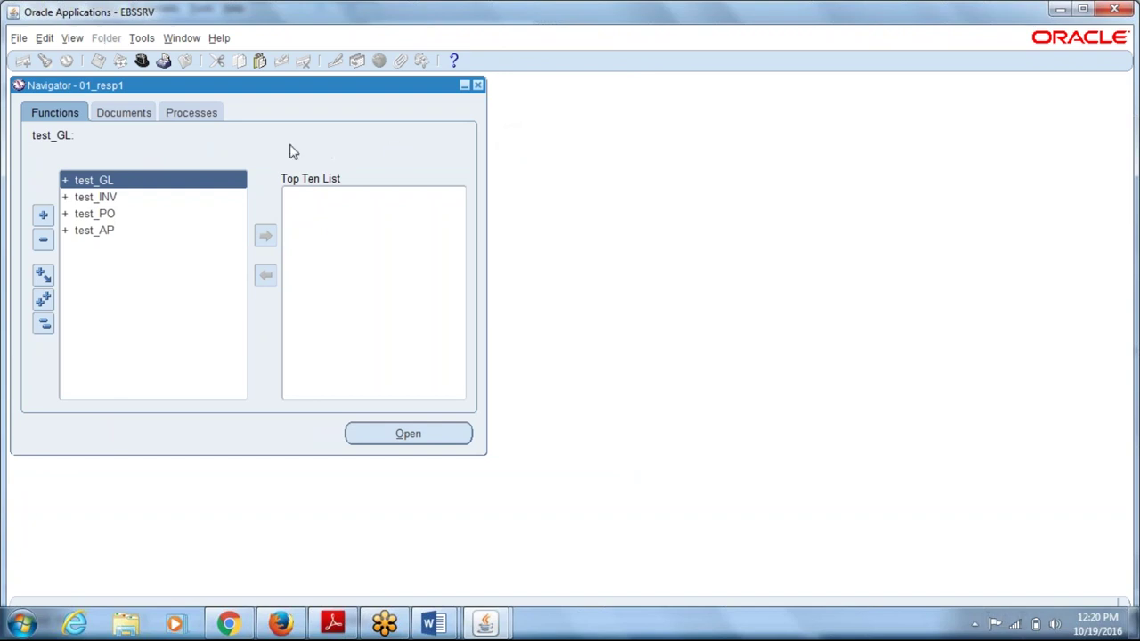
- Switch to System Administrator and begin submitting a new request
{"action": "key", "text": "alt+f"}
{"action": "key", "text": "r"}
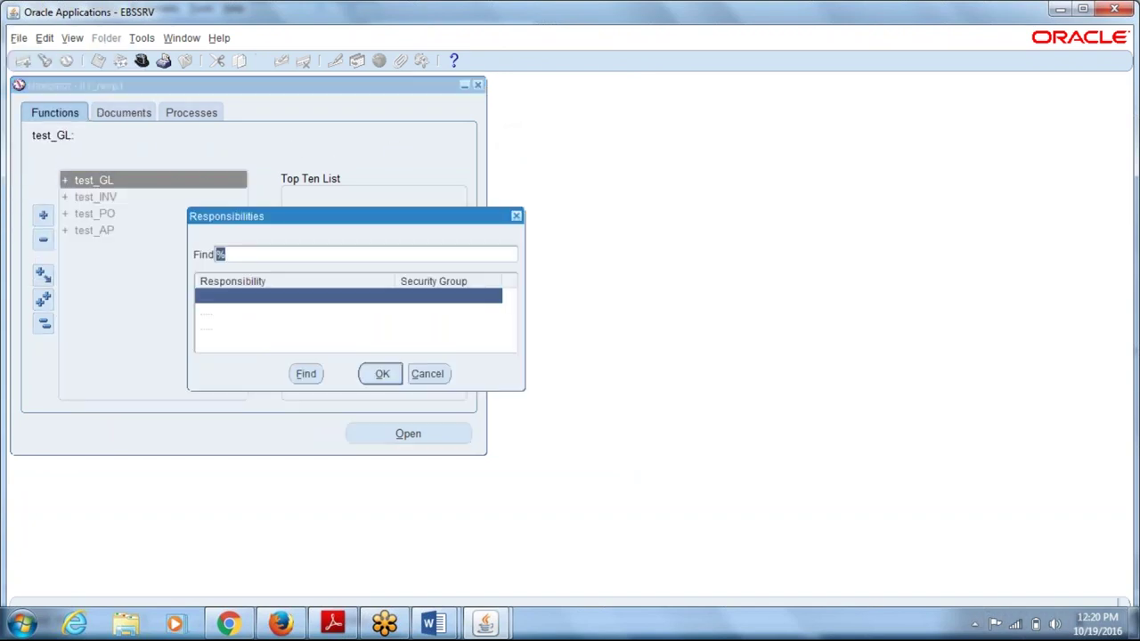
{"action": "key", "text": "Down"}
{"action": "key", "text": "Down"}
{"action": "key", "text": "Return"}
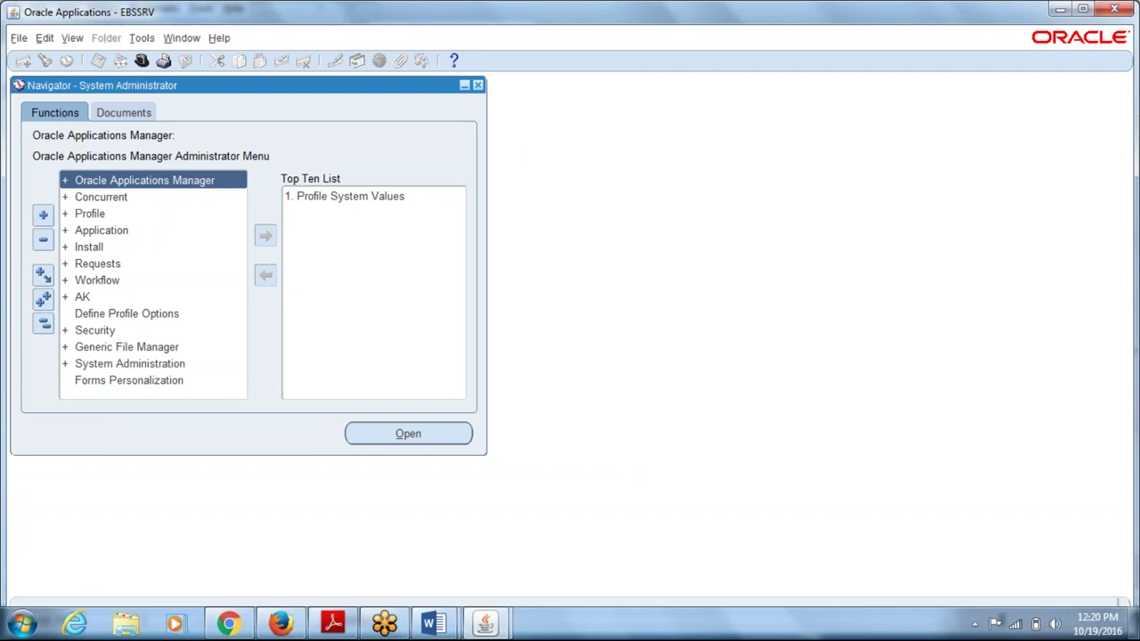
{"action": "key", "text": "space"}
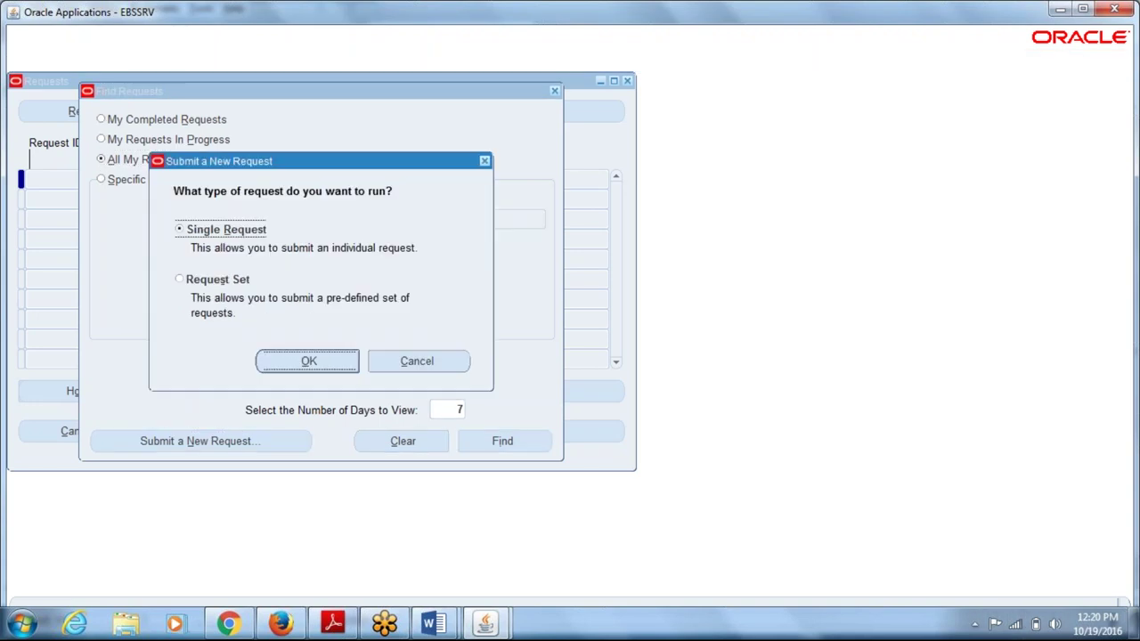
- Submit Replicate Seed Data for operating unit 01_ope_unit, declining another submission
{"action": "key", "text": "Return"}
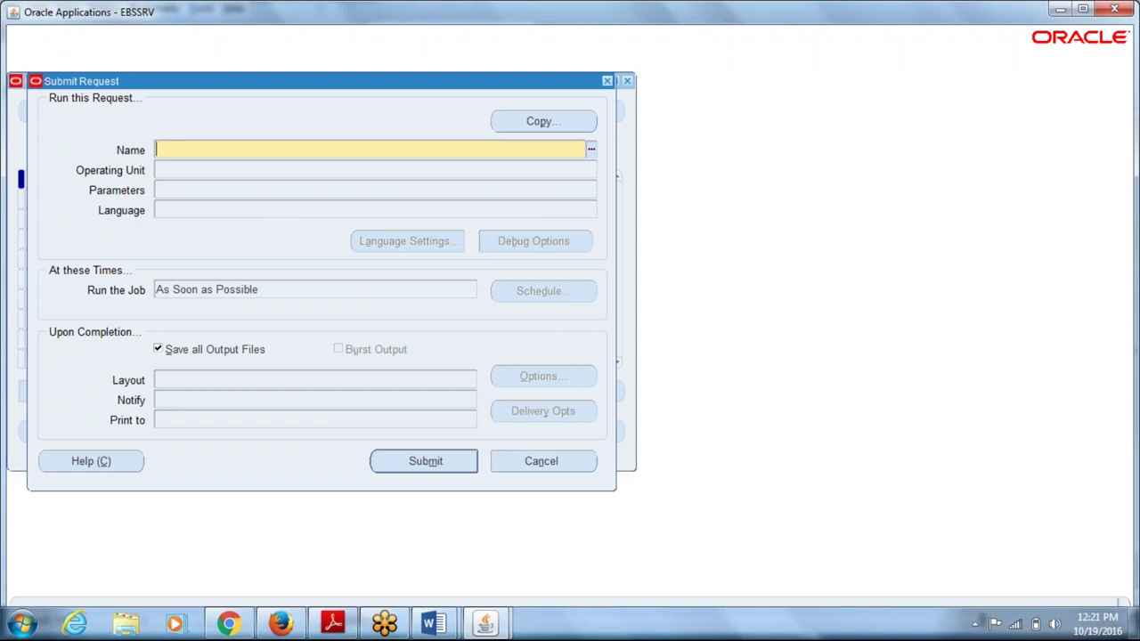
{"action": "type", "text": "repli"}
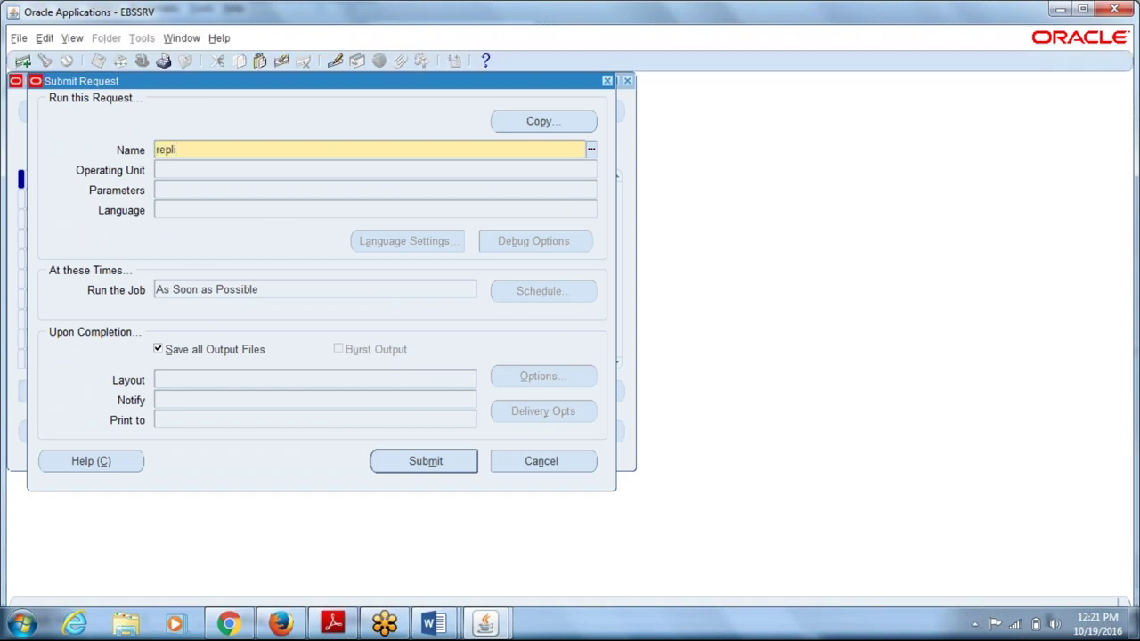
{"action": "key", "text": "Tab"}
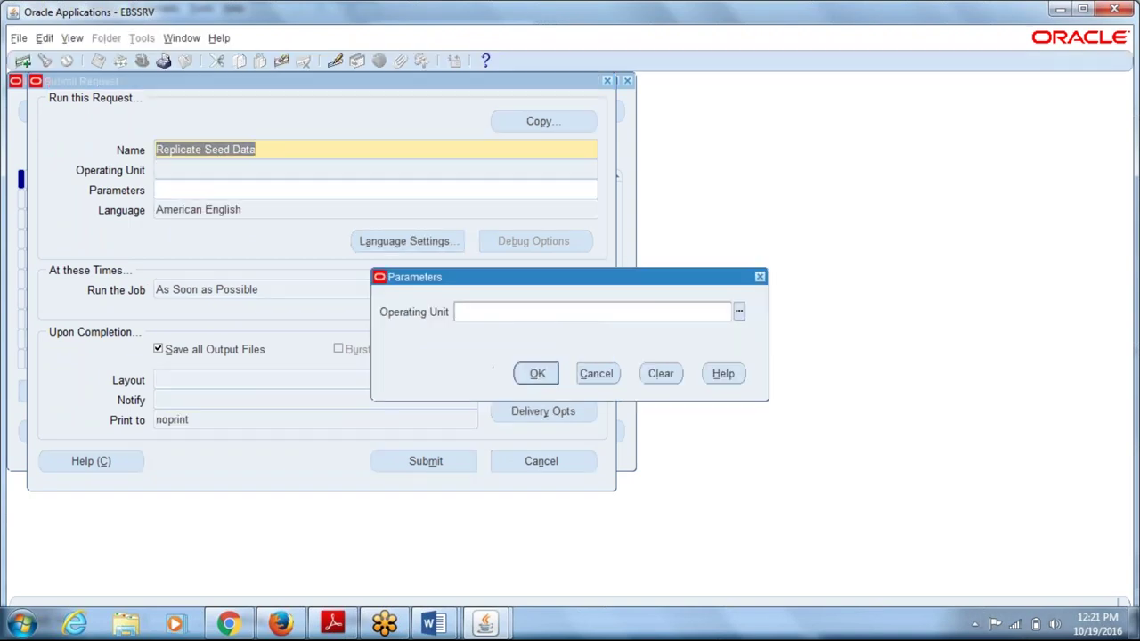
{"action": "type", "text": "01"}
{"action": "key", "text": "Tab"}
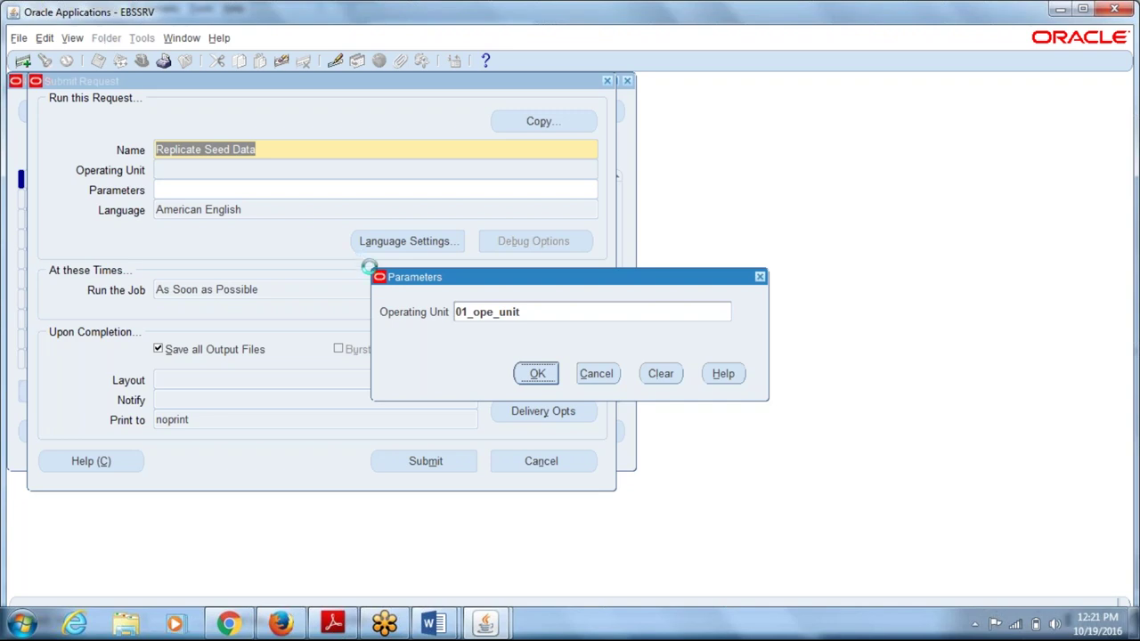
{"action": "key", "text": "alt+m"}
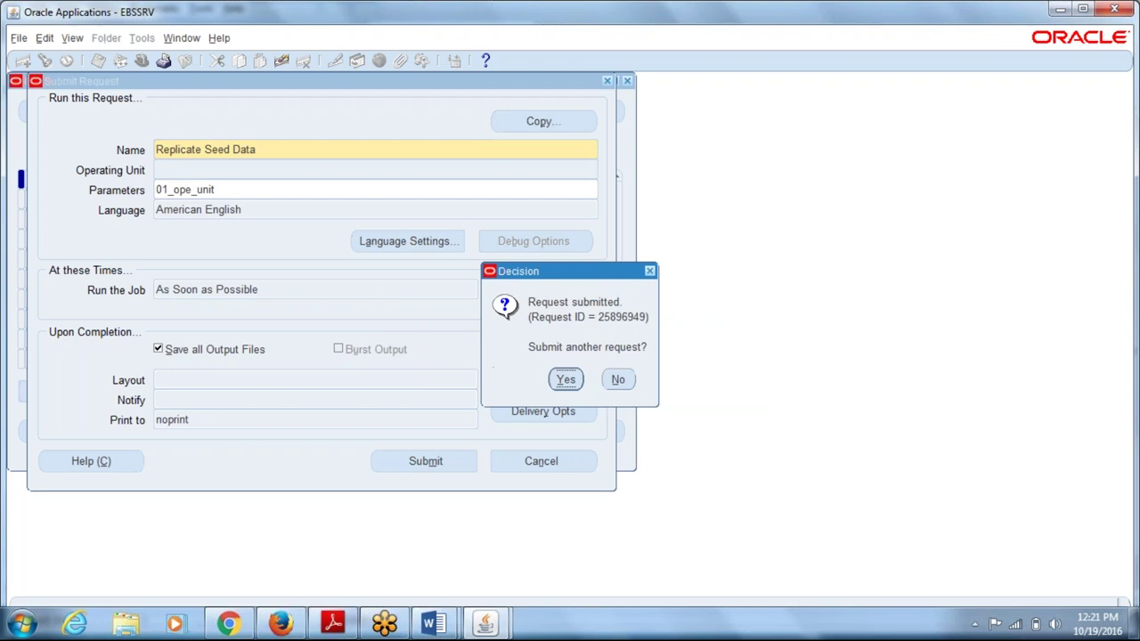
{"action": "key", "text": "Tab"}
{"action": "key", "text": "Return"}
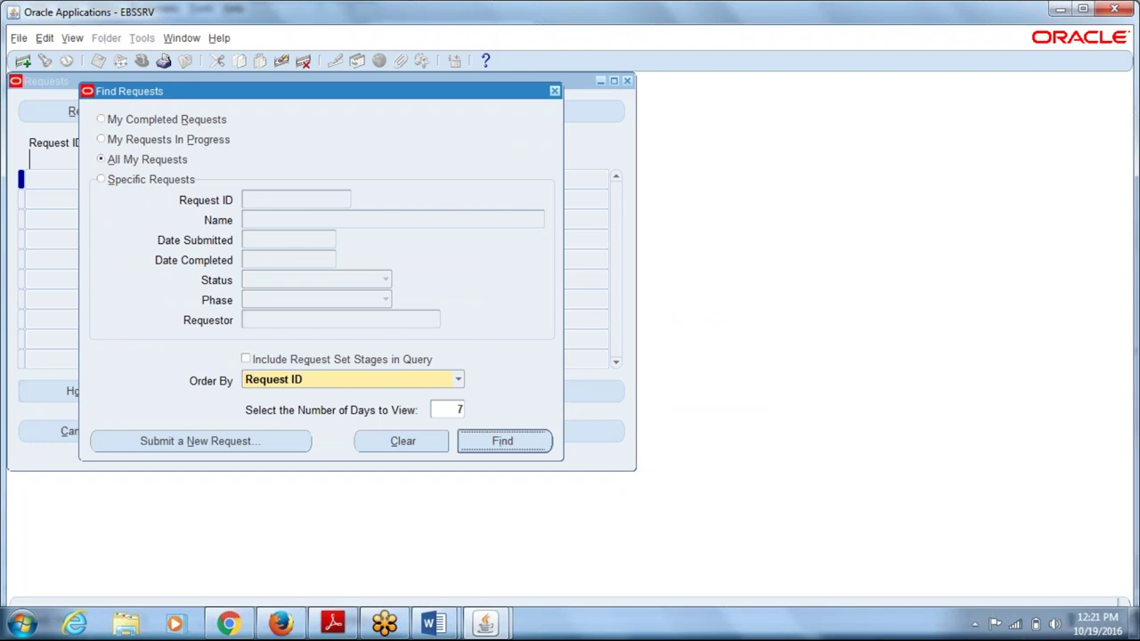
- Refresh my requests until 25896949 shows Running/Normal, then close the Requests window
{"action": "key", "text": "Return"}
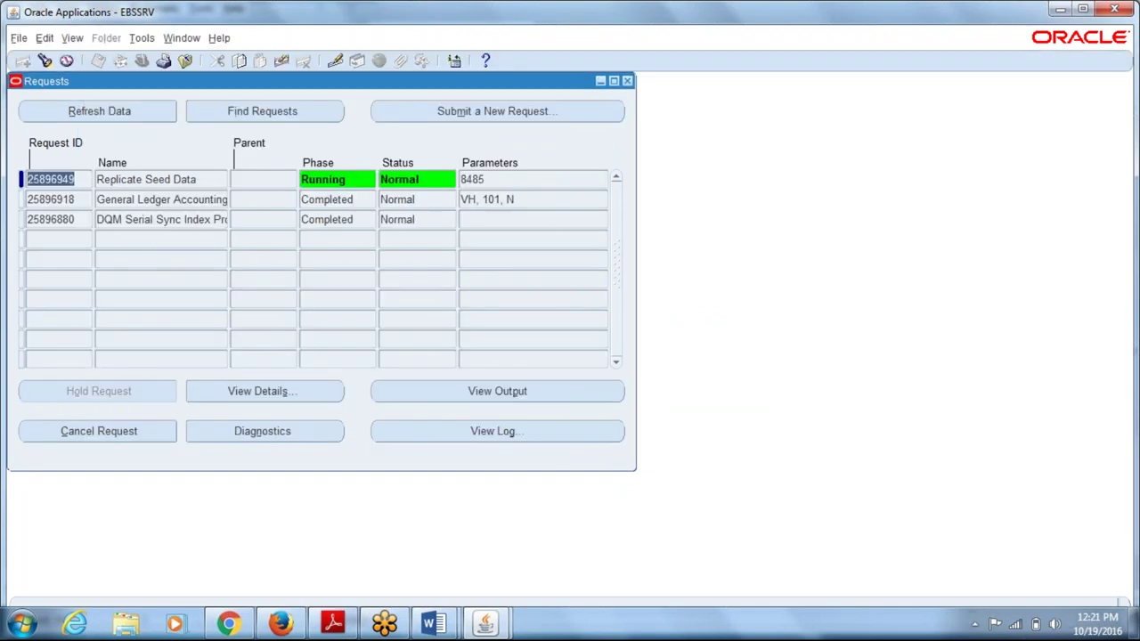
{"action": "key", "text": "alt+r"}
{"action": "key", "text": "alt+r"}
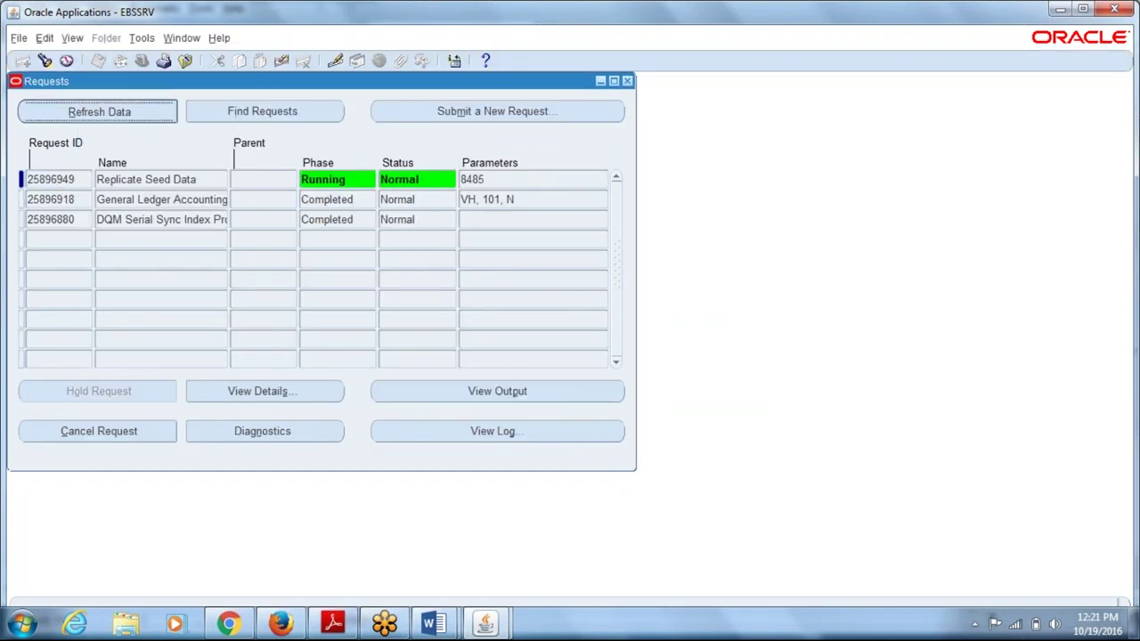
{"action": "key", "text": "alt+r"}
{"action": "key", "text": "alt+r"}
{"action": "key", "text": "alt+r"}
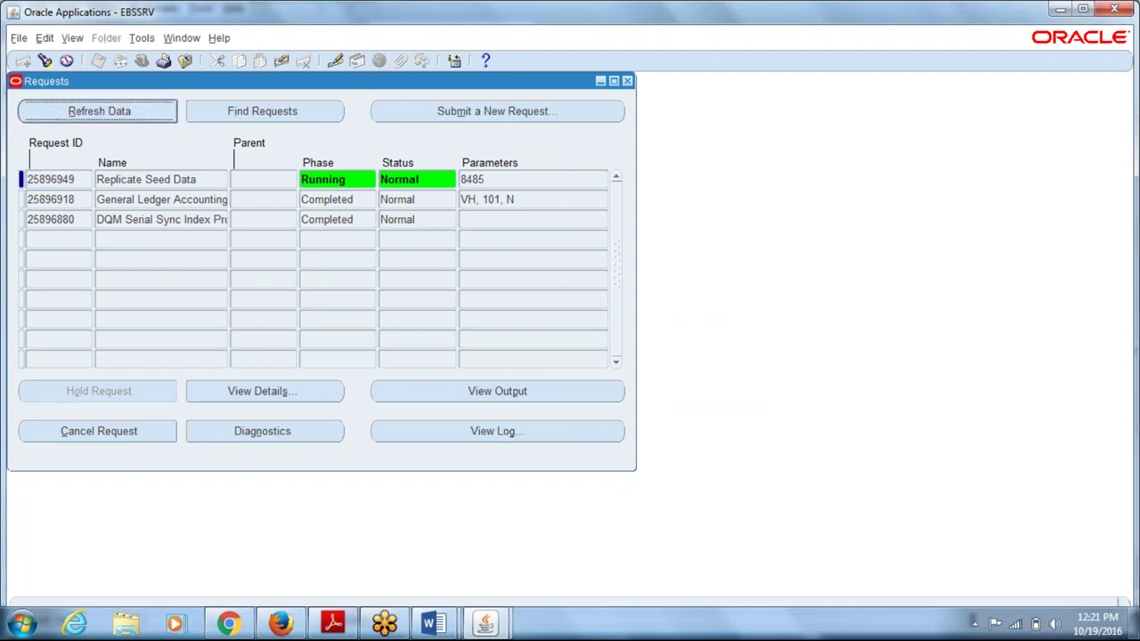
{"action": "key", "text": "alt+r"}
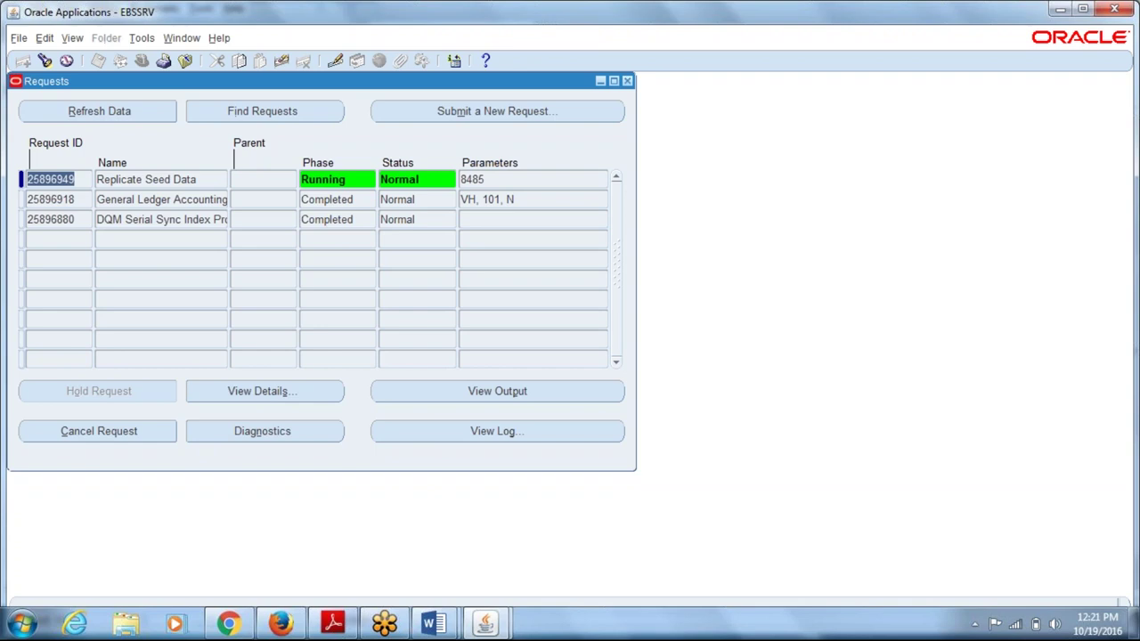
{"action": "key", "text": "alt+r"}
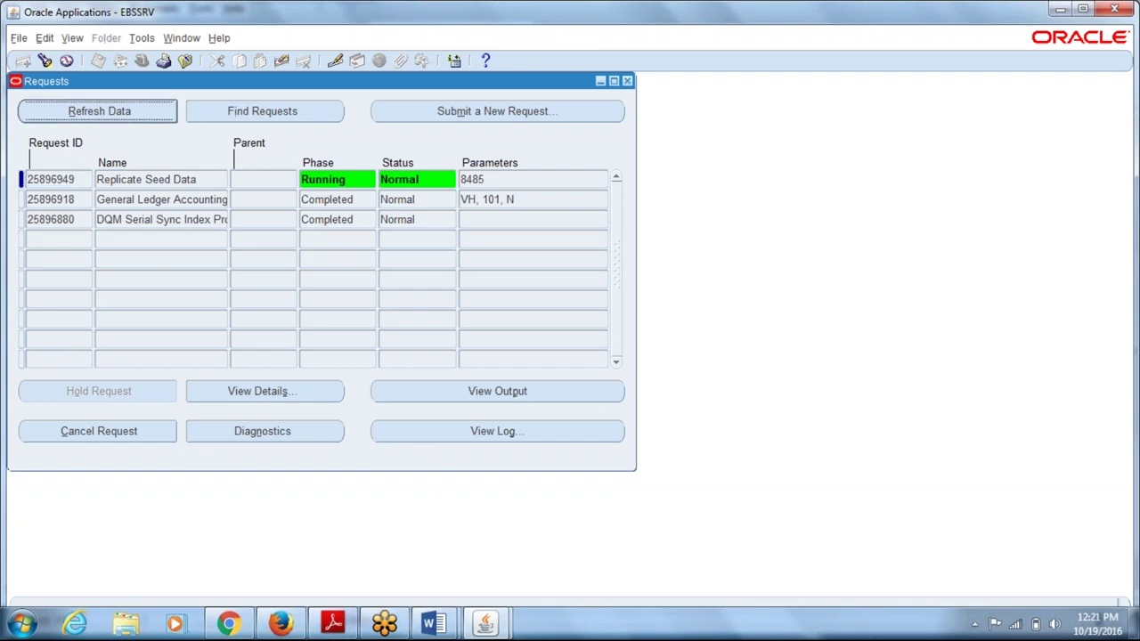
{"action": "key", "text": "alt+r"}
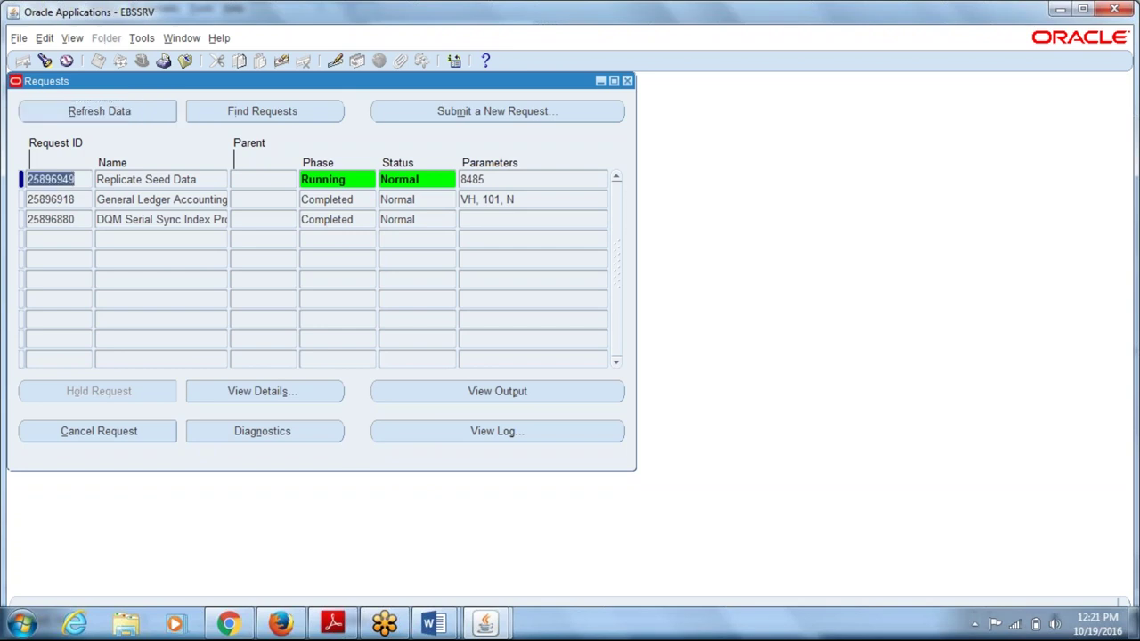
{"action": "key", "text": "F4"}
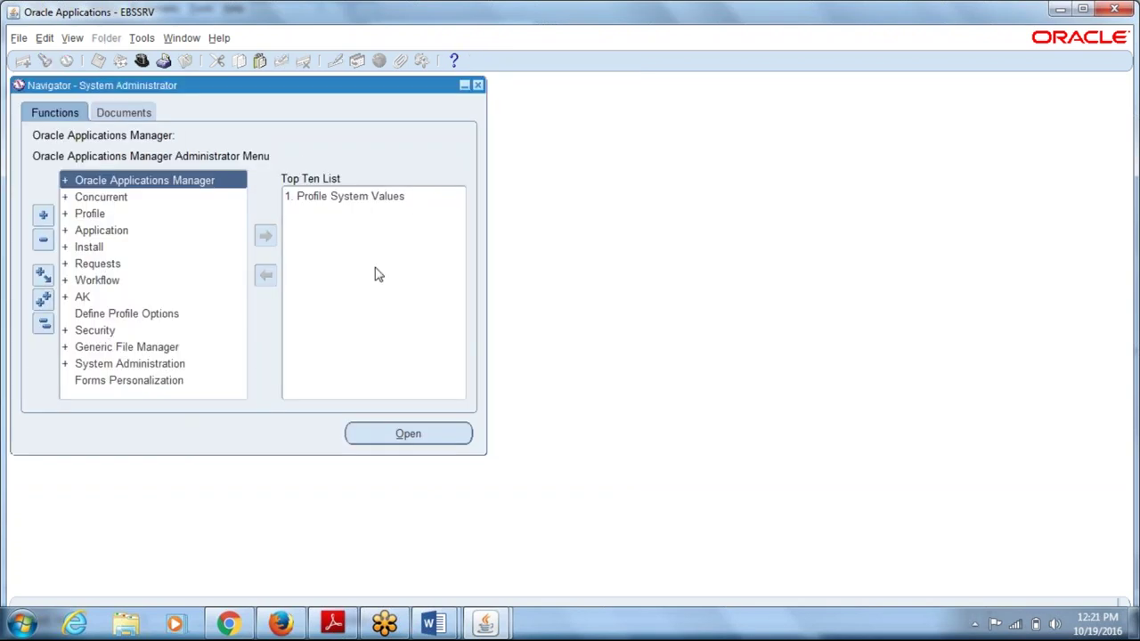
{"action": "left_click", "coordinate": [433, 623]}
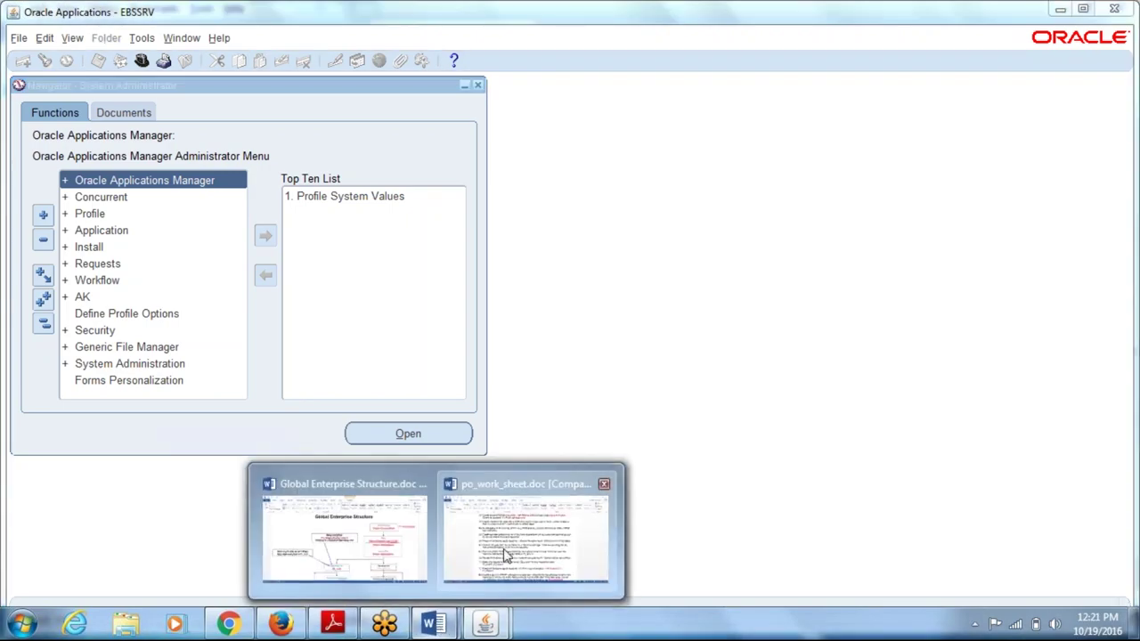
{"action": "left_click", "coordinate": [505, 553]}
{"action": "scroll", "coordinate": [491, 442], "scroll_direction": "up", "scroll_amount": 15}
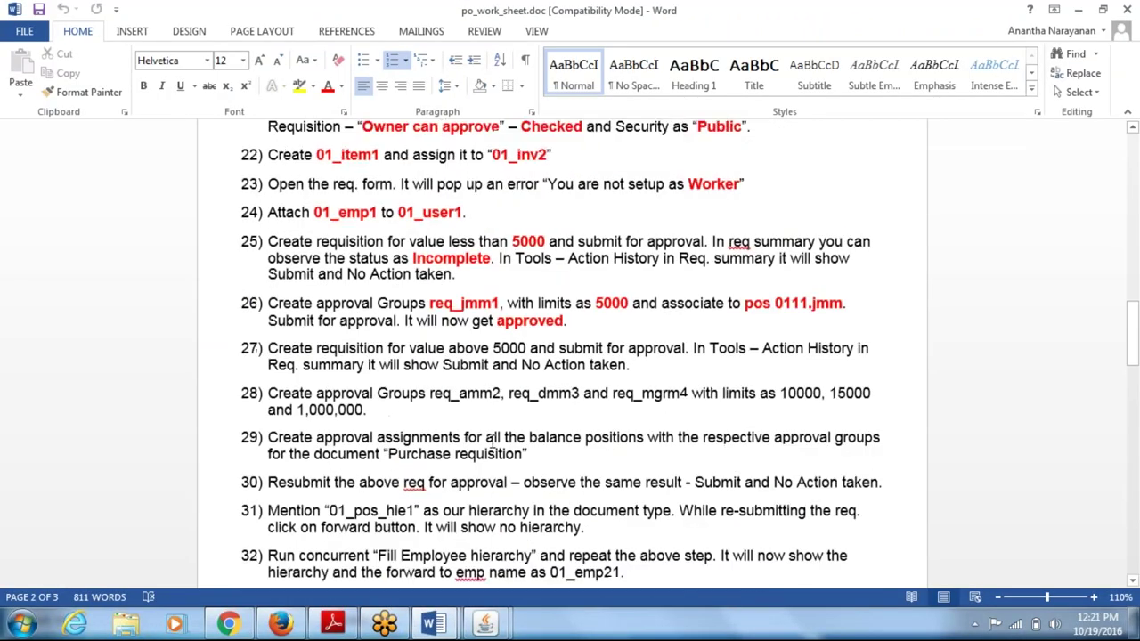
{"action": "scroll", "coordinate": [393, 431], "scroll_direction": "up", "scroll_amount": 4}
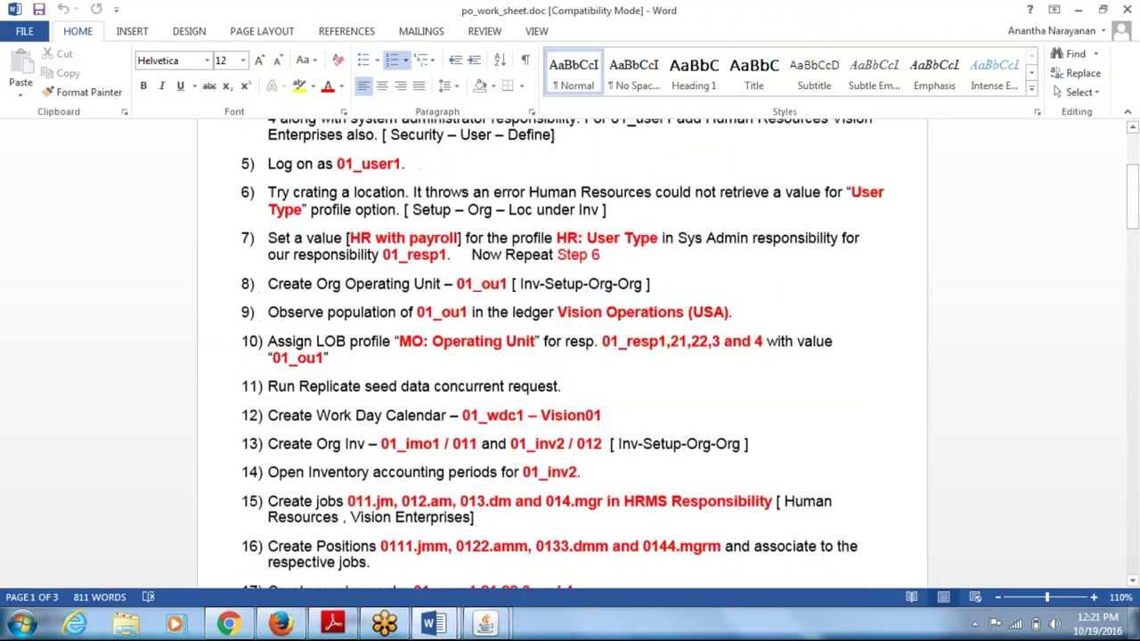
{"action": "left_click_drag", "start_coordinate": [333, 430], "coordinate": [399, 430]}
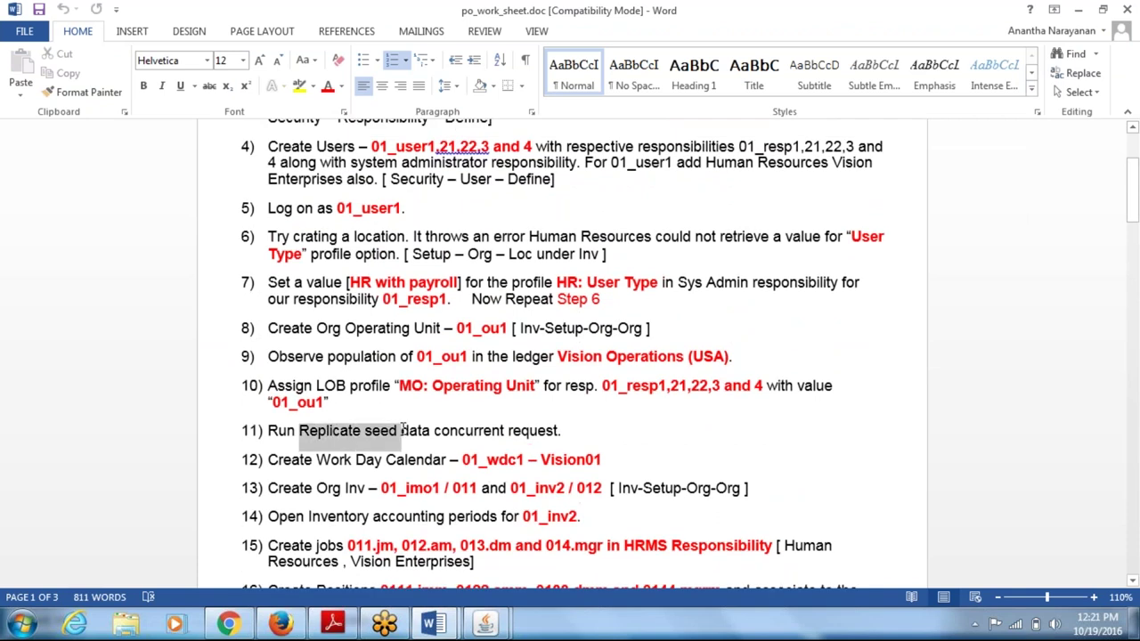
{"action": "left_click", "coordinate": [386, 461]}
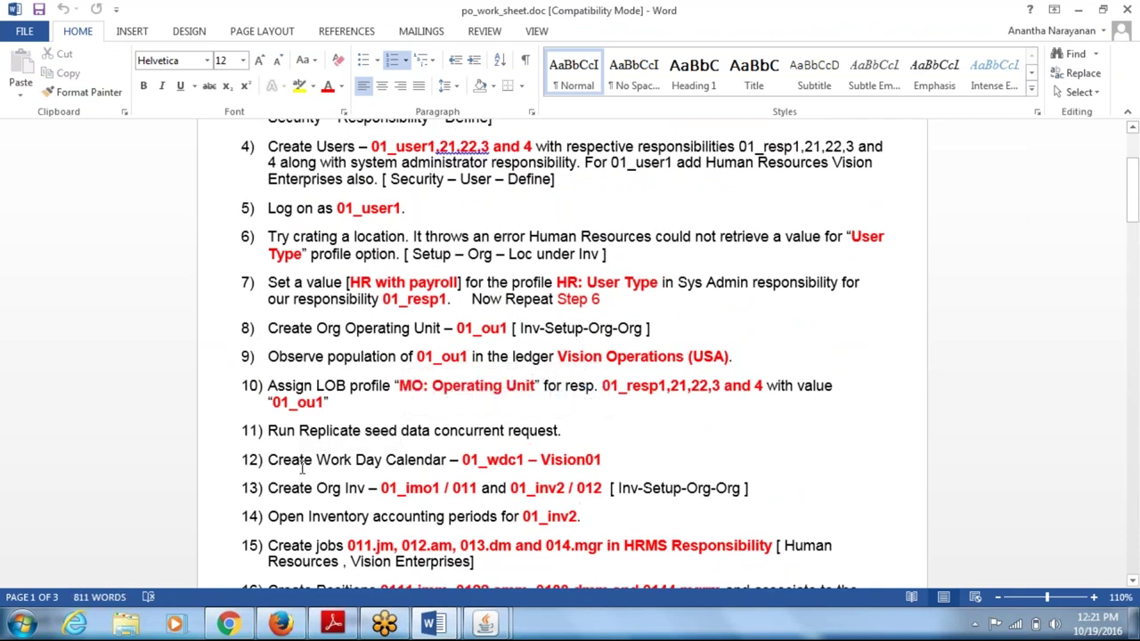
{"action": "left_click_drag", "start_coordinate": [278, 460], "coordinate": [422, 455]}
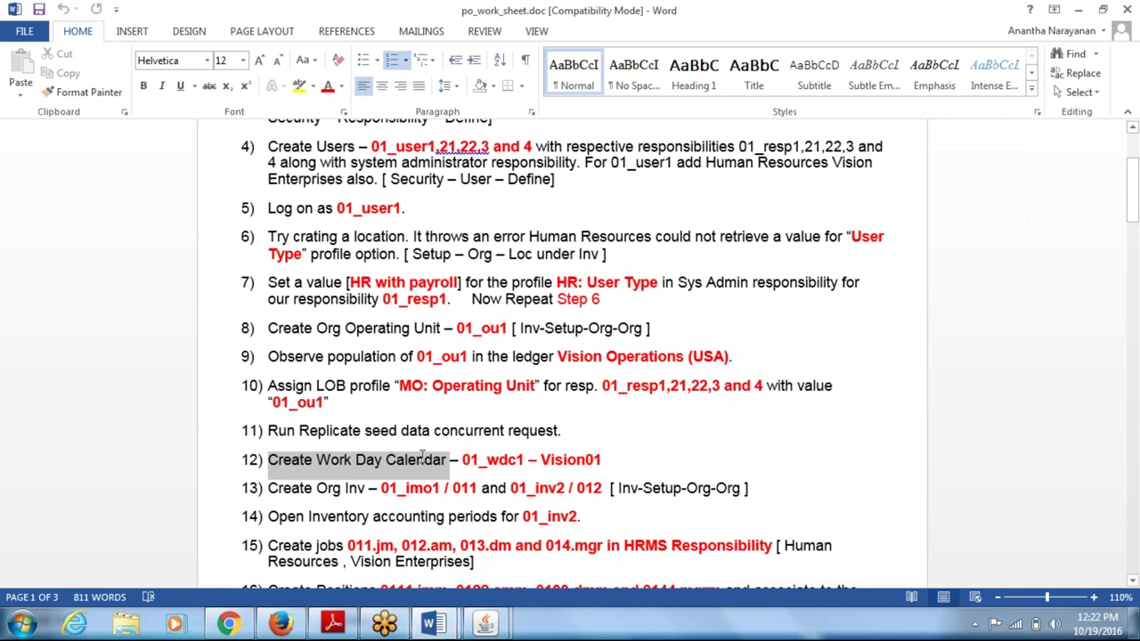
{"action": "left_click", "coordinate": [541, 459]}
{"action": "left_click_drag", "start_coordinate": [540, 459], "coordinate": [599, 452]}
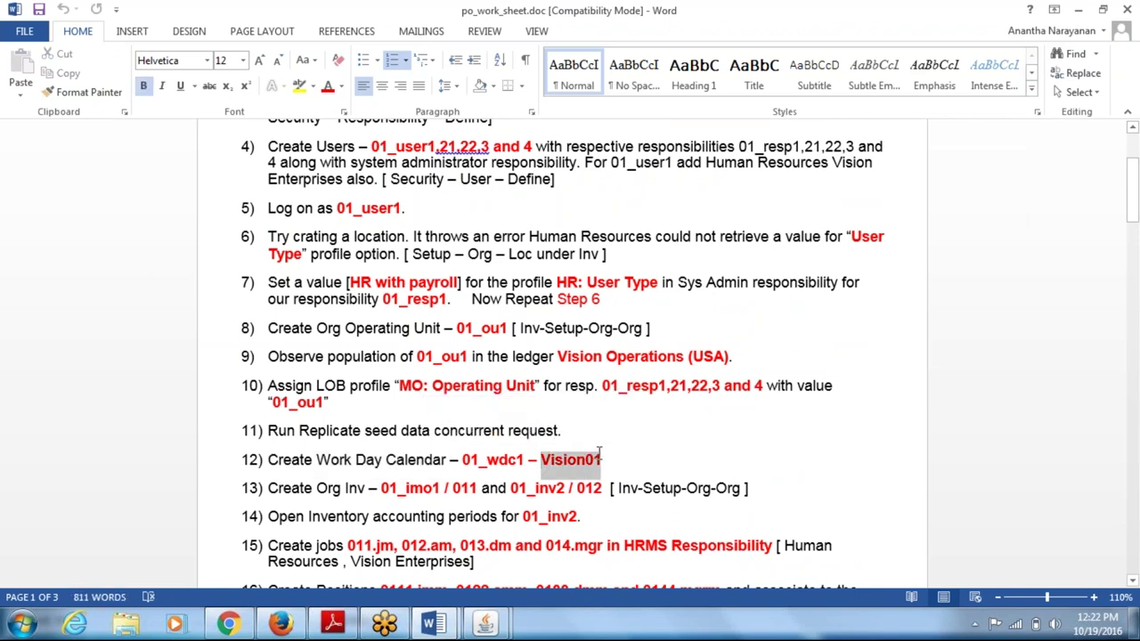
{"action": "left_click", "coordinate": [486, 498]}
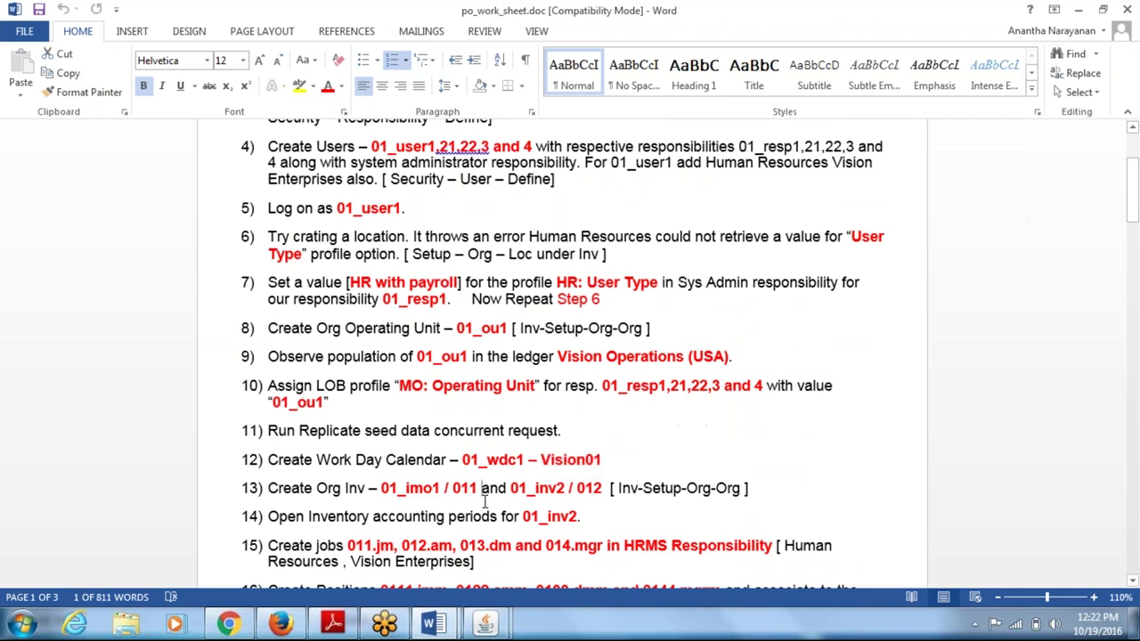
{"action": "double_click", "coordinate": [415, 497]}
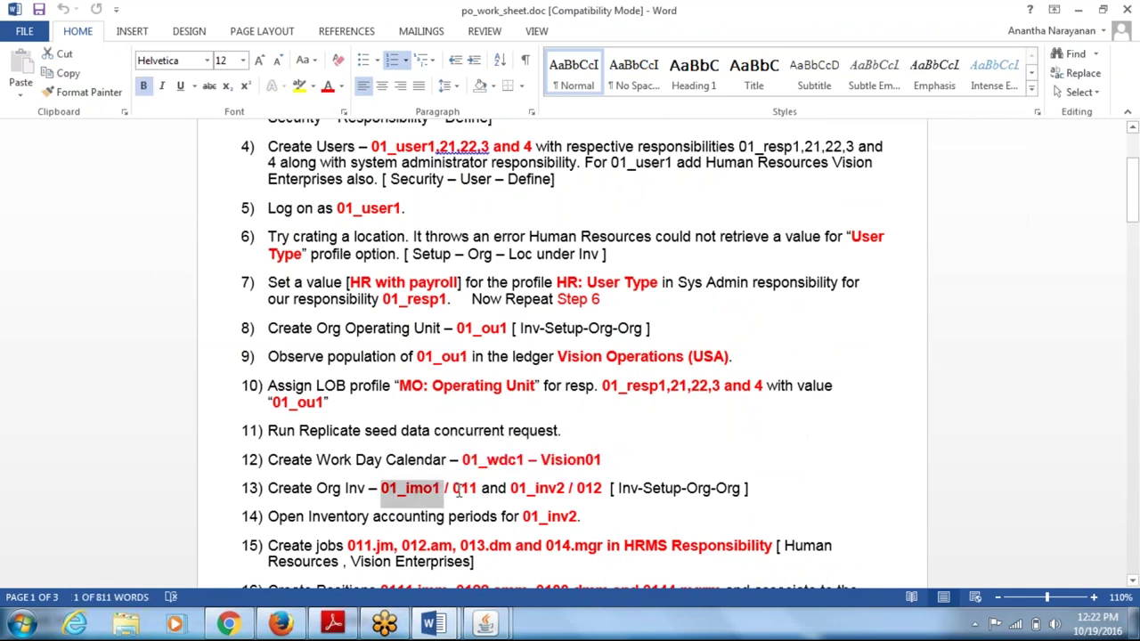
{"action": "double_click", "coordinate": [464, 490]}
{"action": "left_click_drag", "start_coordinate": [513, 488], "coordinate": [553, 488]}
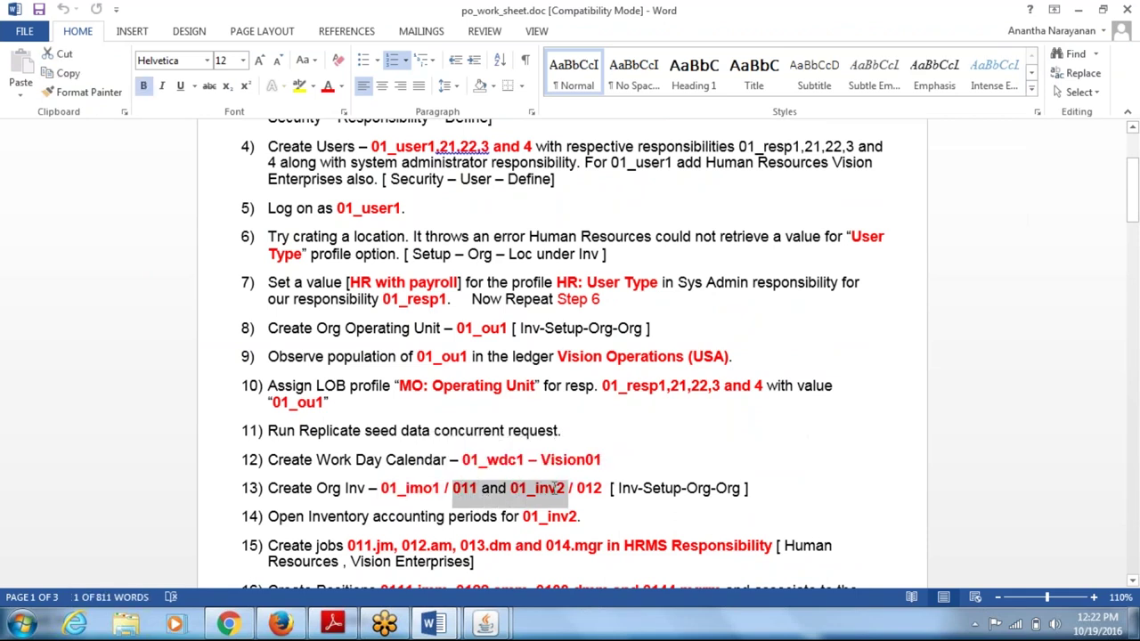
{"action": "left_click", "coordinate": [398, 495]}
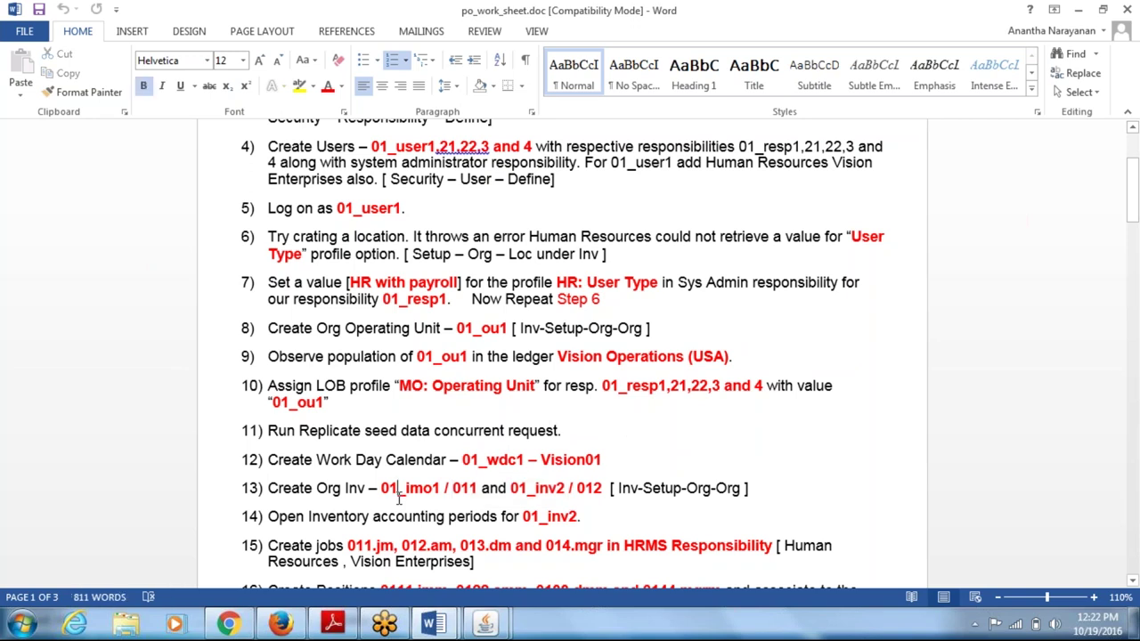
{"action": "key", "text": "alt+Tab"}
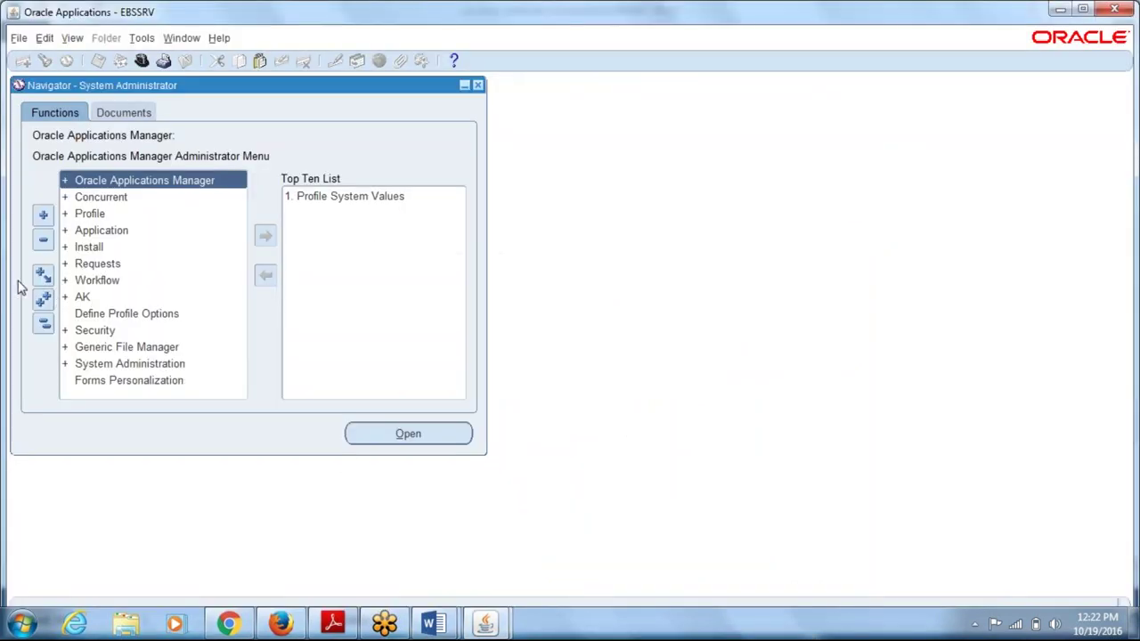
- Switch to the 01_resp1 responsibility
{"action": "left_click", "coordinate": [42, 324]}
{"action": "key", "text": "ctrl+l"}
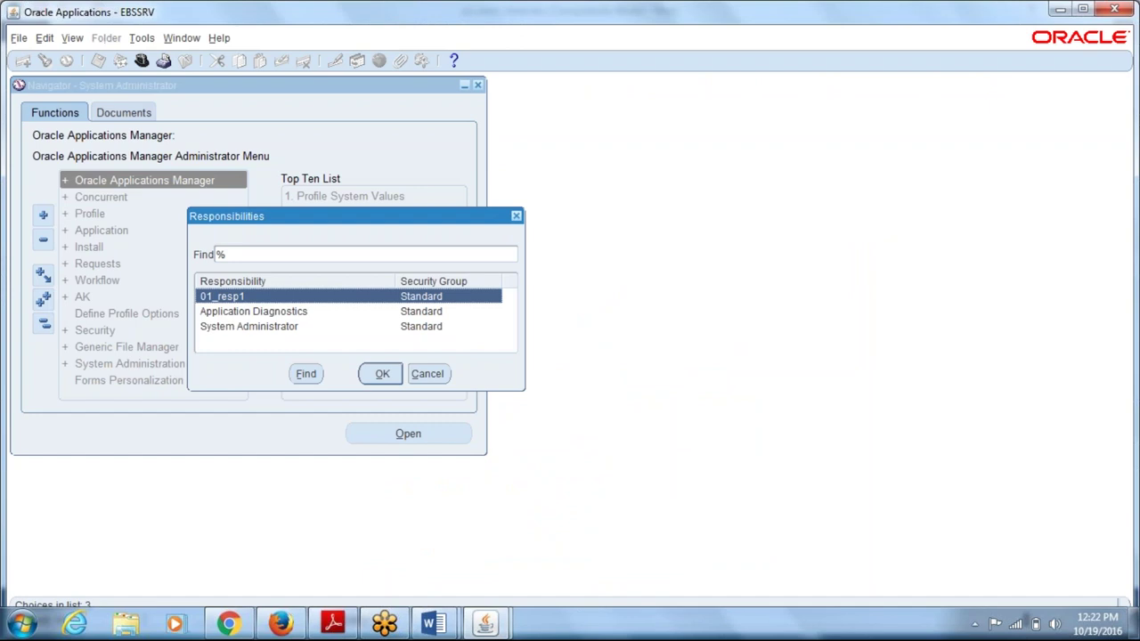
{"action": "key", "text": "Return"}
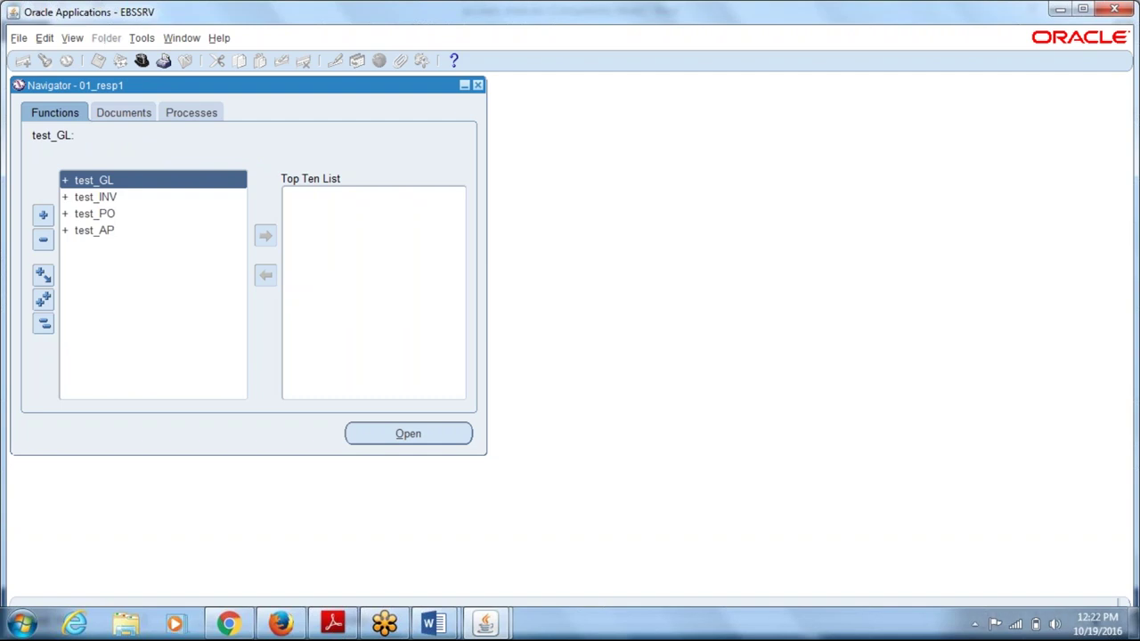
- Open test_INV > Setup > Organizations > Organizations from the Navigator
{"action": "left_click", "coordinate": [96, 196]}
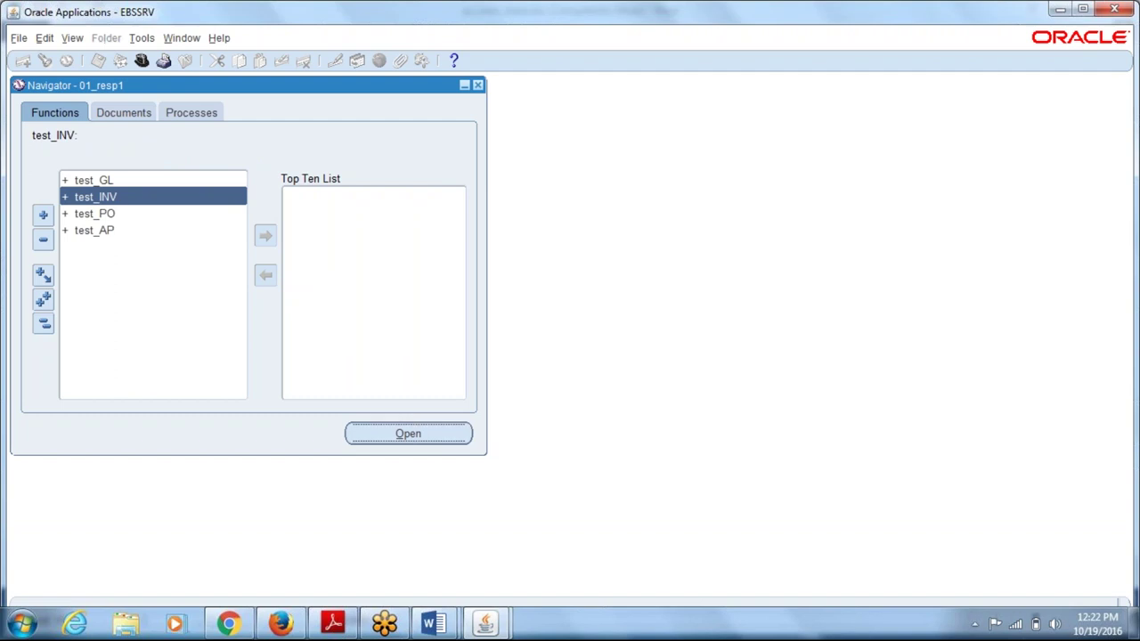
{"action": "key", "text": "Return"}
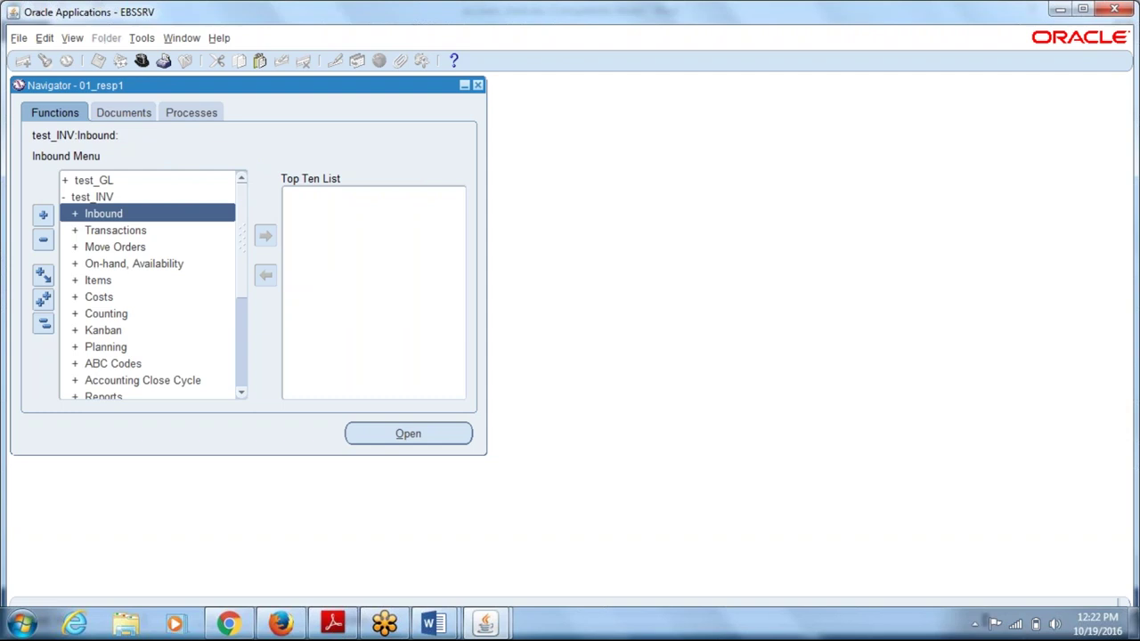
{"action": "left_click", "coordinate": [126, 380]}
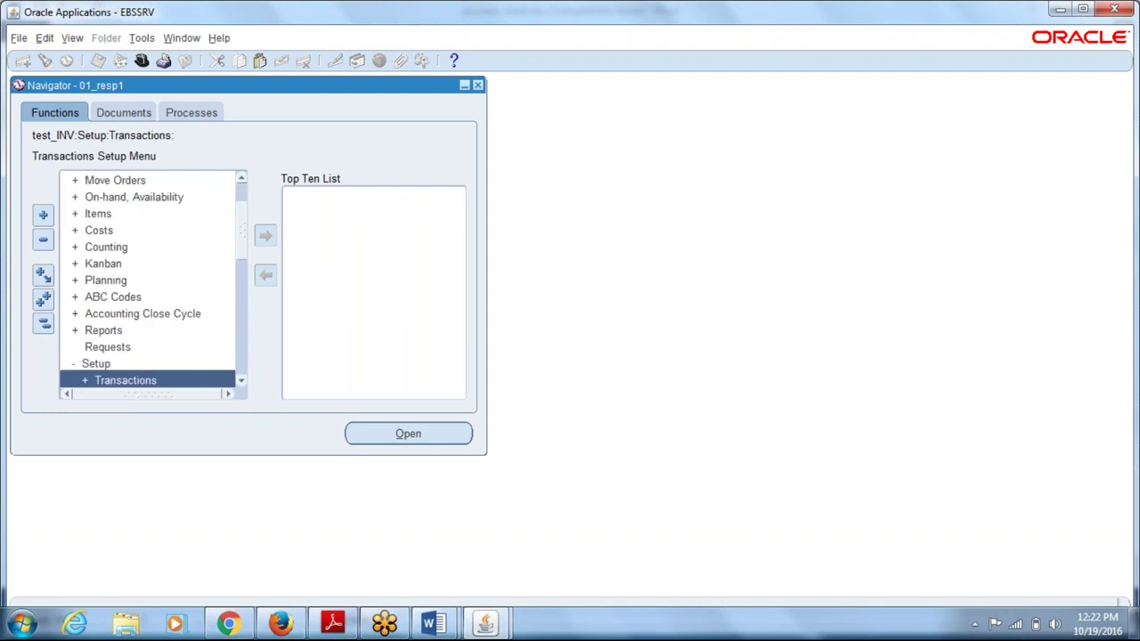
{"action": "left_click", "coordinate": [138, 380]}
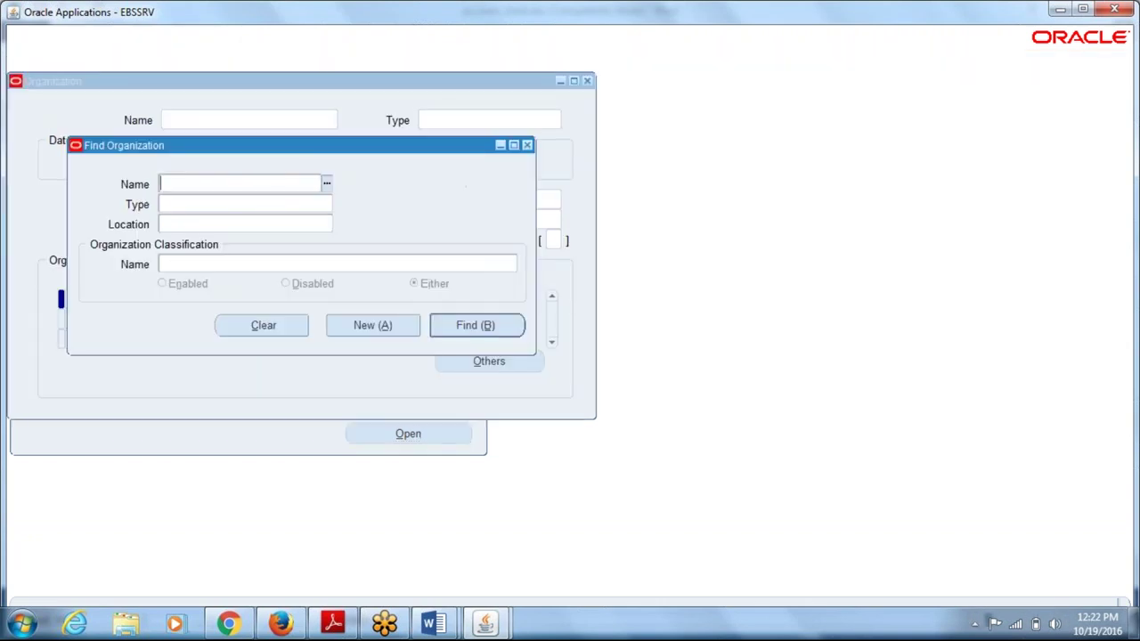
- Create and save organization 01_imo1 of type Plant at location 01_Mylapore
{"action": "key", "text": "alt+a"}
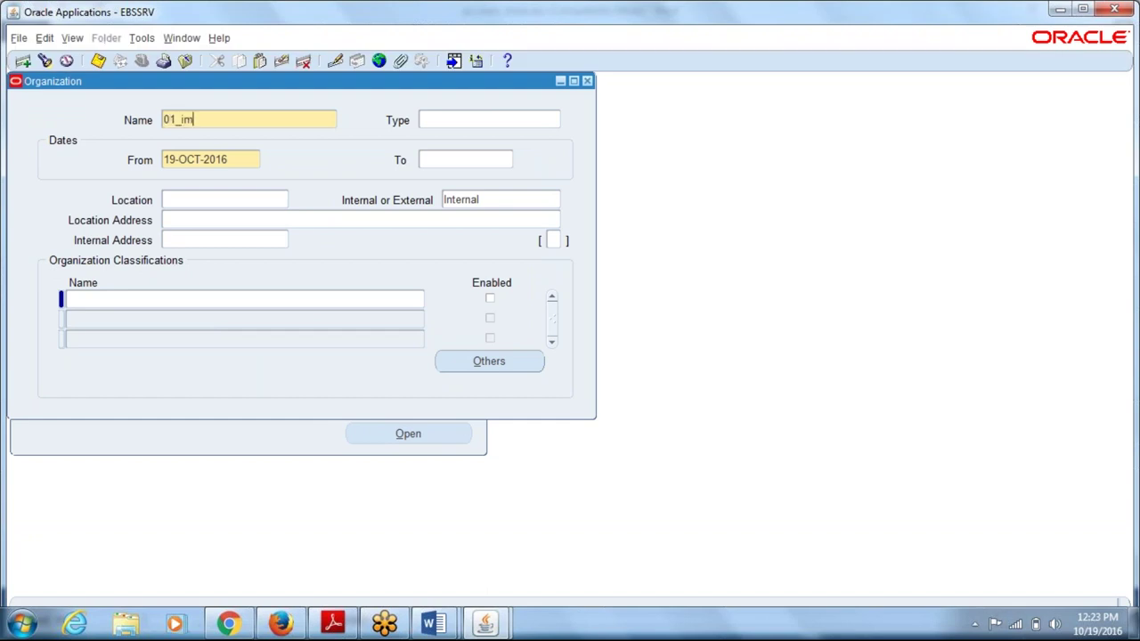
{"action": "left_click", "coordinate": [481, 119]}
{"action": "key", "text": "Tab"}
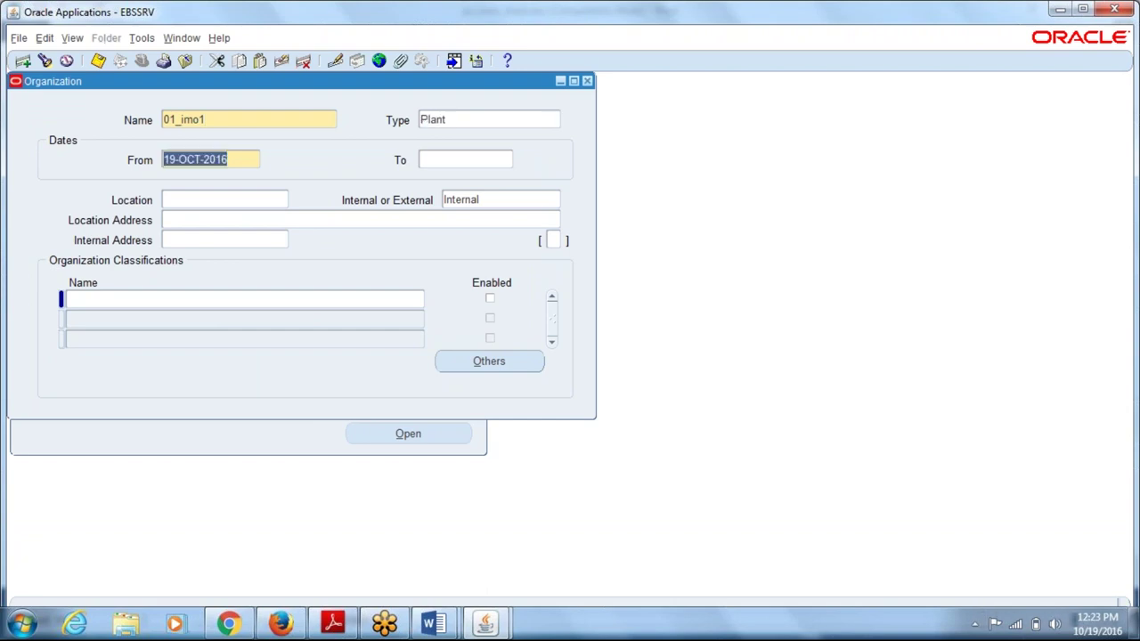
{"action": "left_click", "coordinate": [222, 199]}
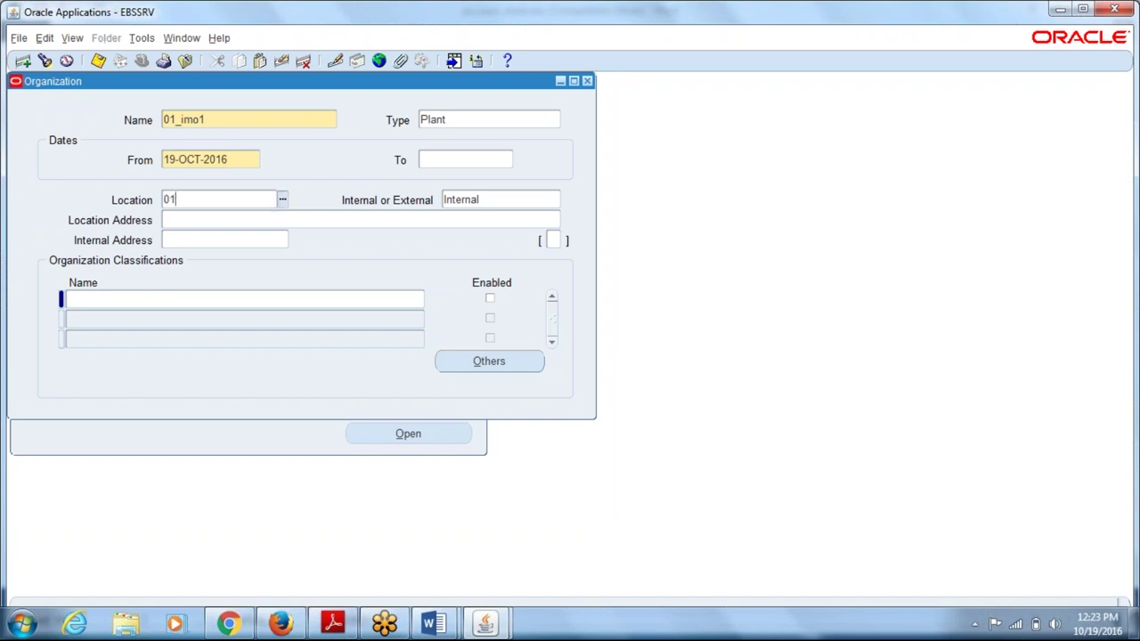
{"action": "key", "text": "Tab"}
{"action": "key", "text": "Return"}
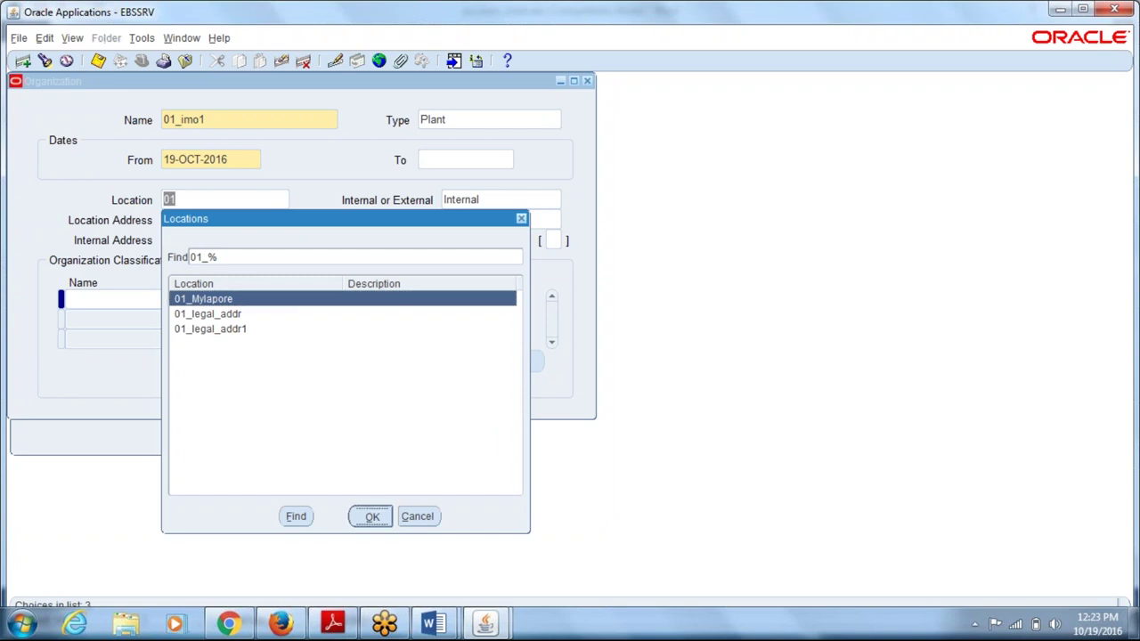
{"action": "key", "text": "ctrl+s"}
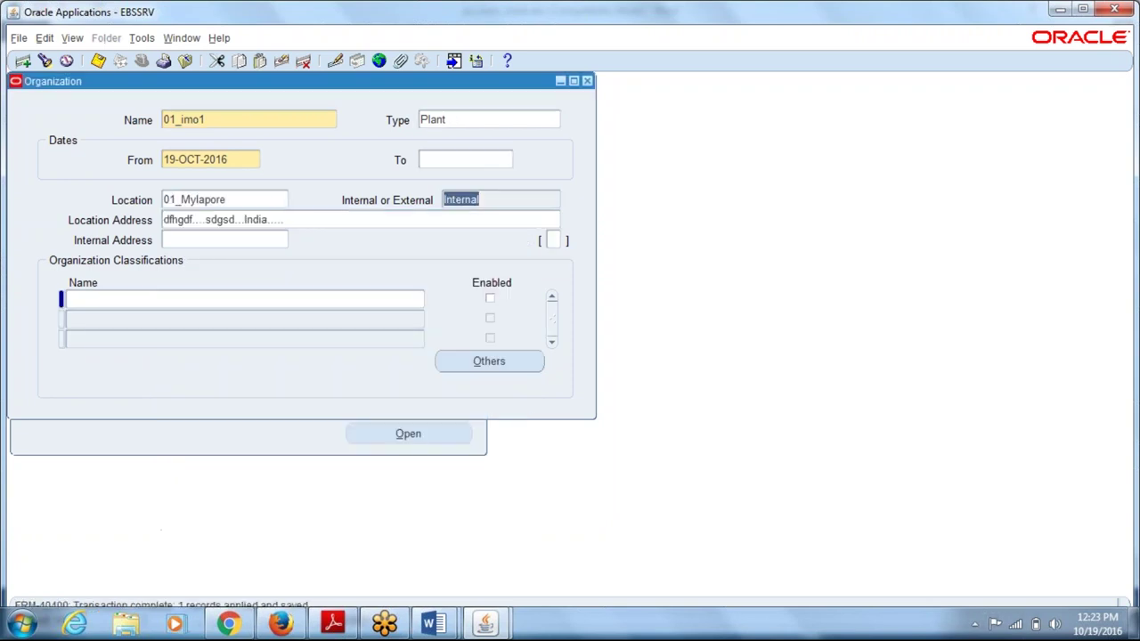
- Add the Inventory Organization classification to 01_imo1 and enable it
{"action": "left_click", "coordinate": [109, 303]}
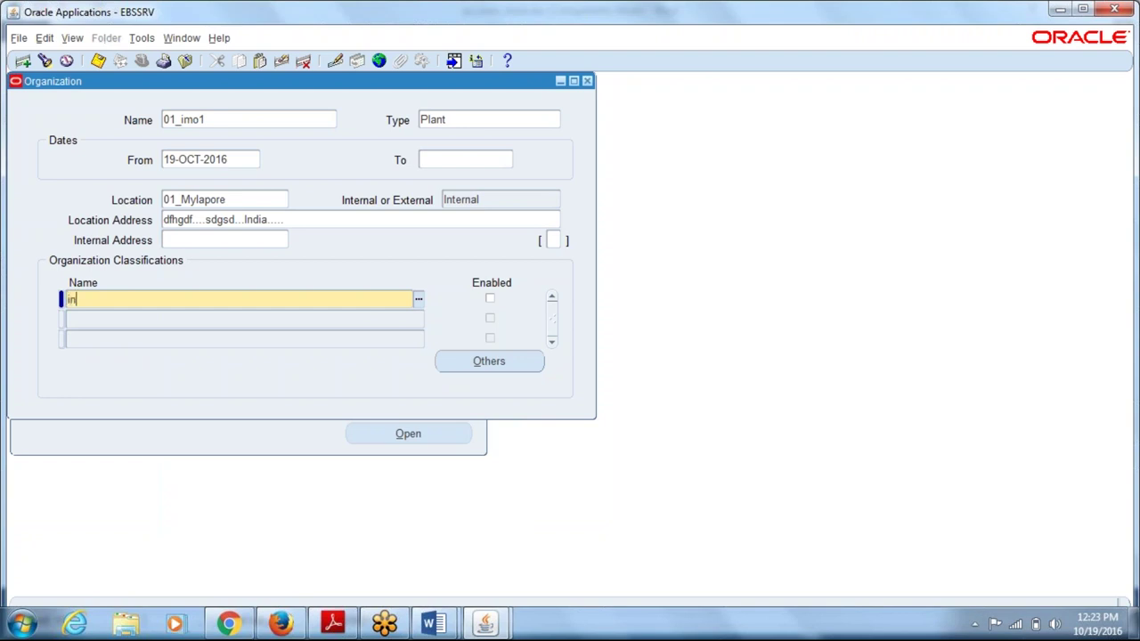
{"action": "type", "text": "inv"}
{"action": "key", "text": "Tab"}
{"action": "key", "text": "space"}
- Save the Inventory Organization classification and bring up its Accounting Information
{"action": "key", "text": "ctrl+s"}
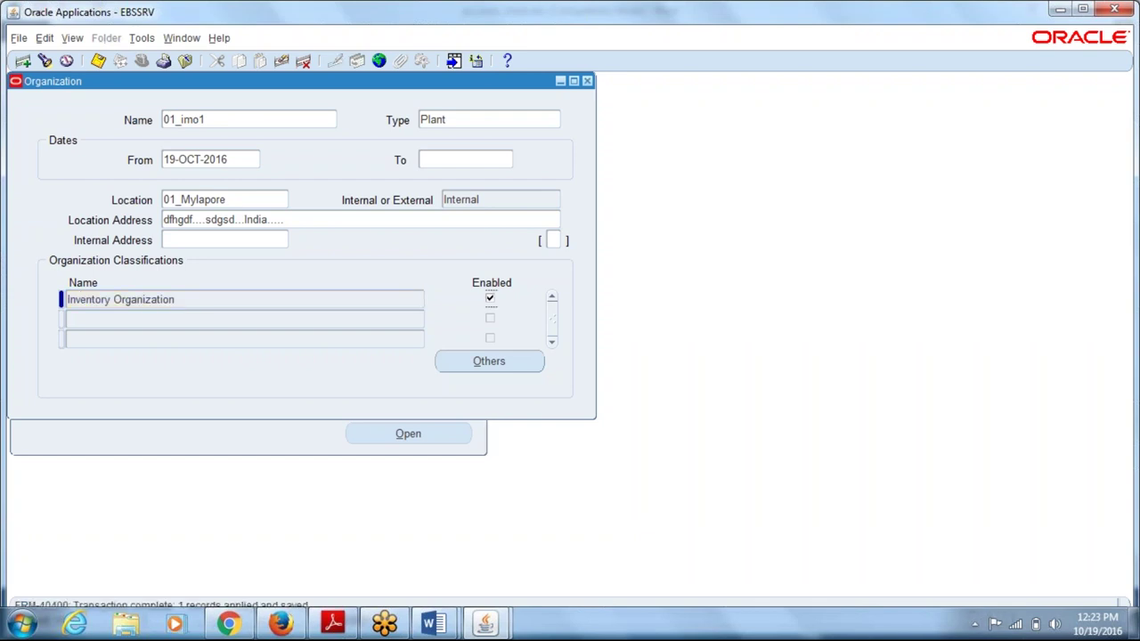
{"action": "double_click", "coordinate": [170, 304]}
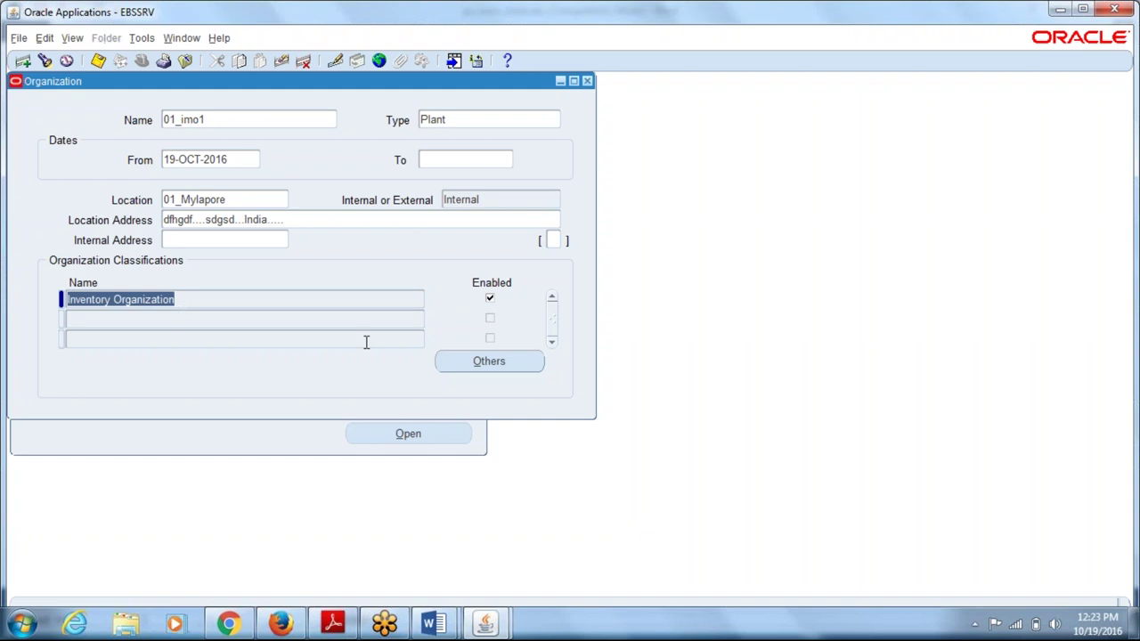
{"action": "left_click", "coordinate": [466, 362]}
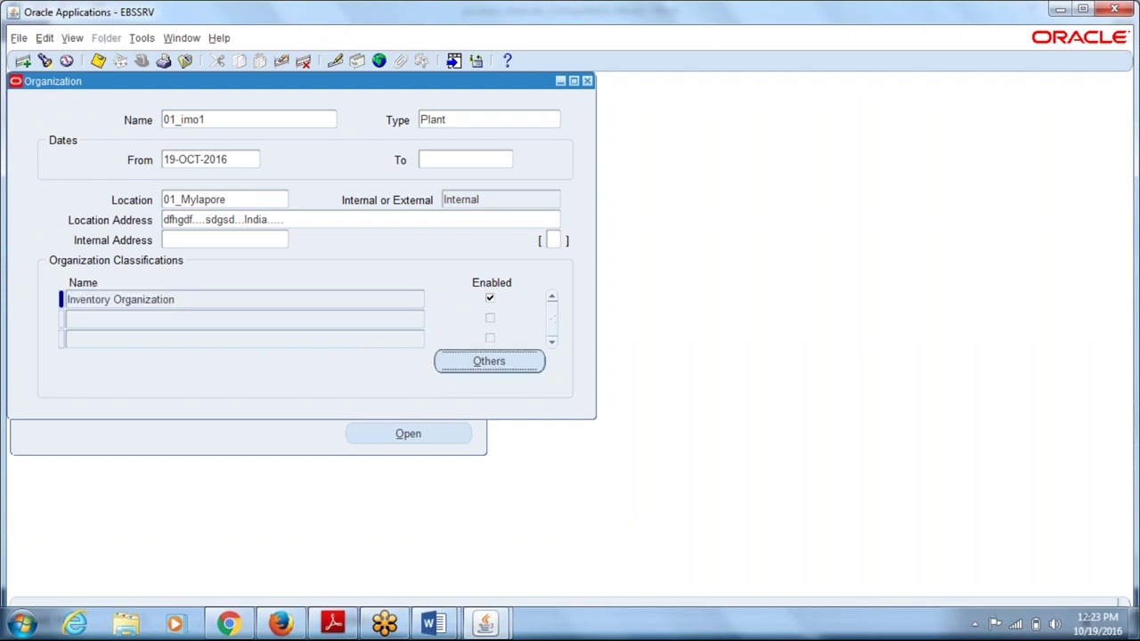
{"action": "key", "text": "Return"}
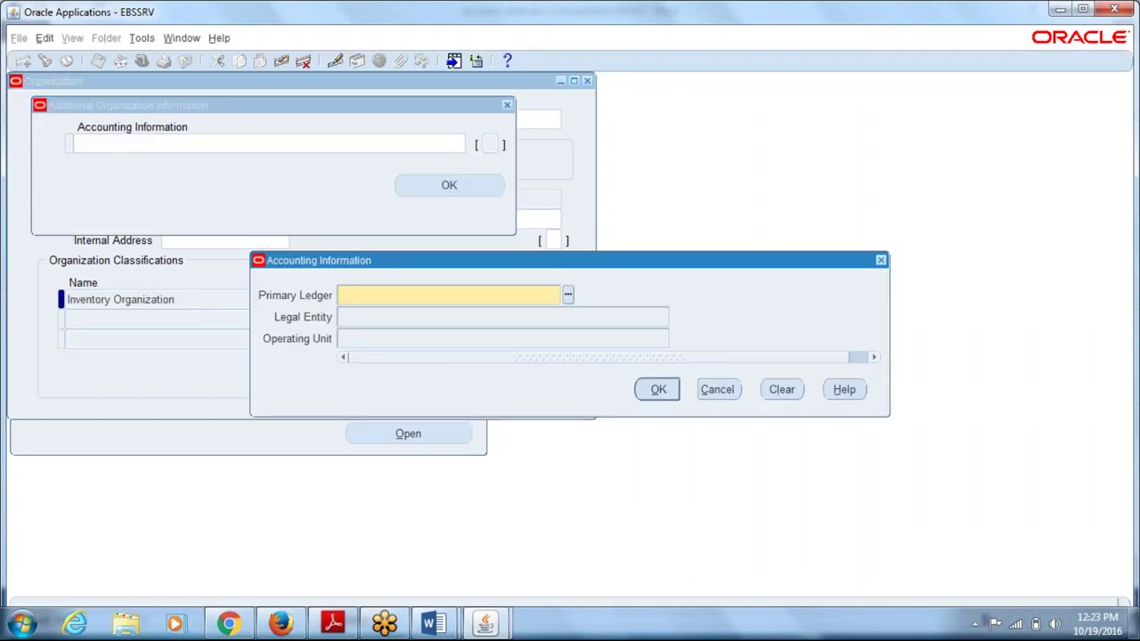
- Enter primary ledger 01_led, legal entity 01_legal_entity and operating unit 01_ope_unit
{"action": "type", "text": "_led"}
{"action": "key", "text": "Tab"}
{"action": "left_click", "coordinate": [340, 339]}
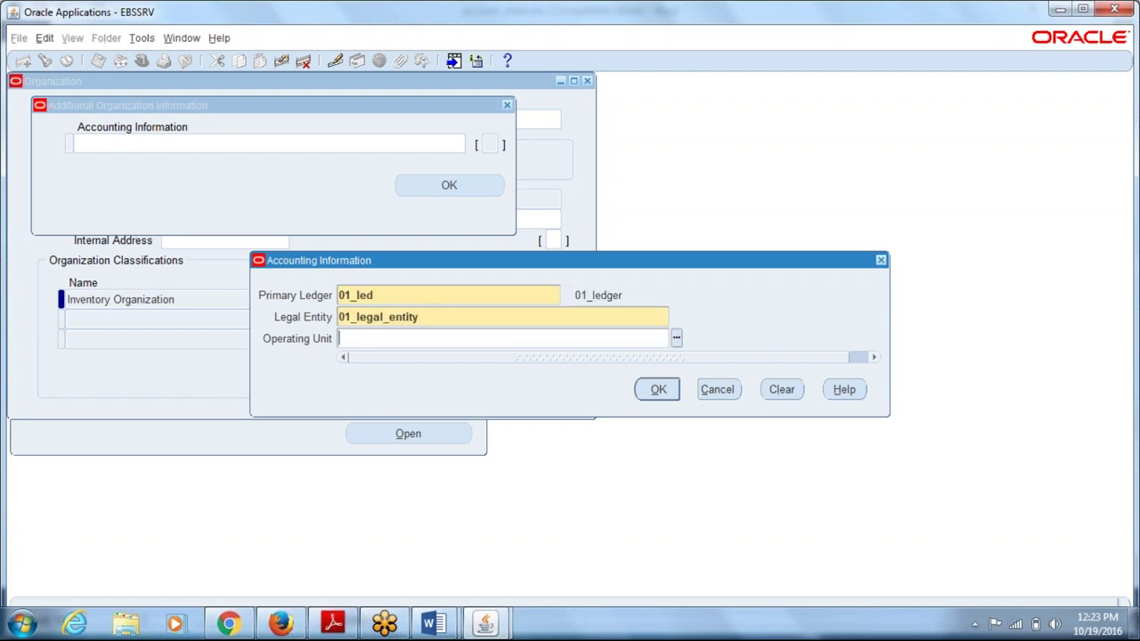
{"action": "type", "text": "01"}
{"action": "key", "text": "Tab"}
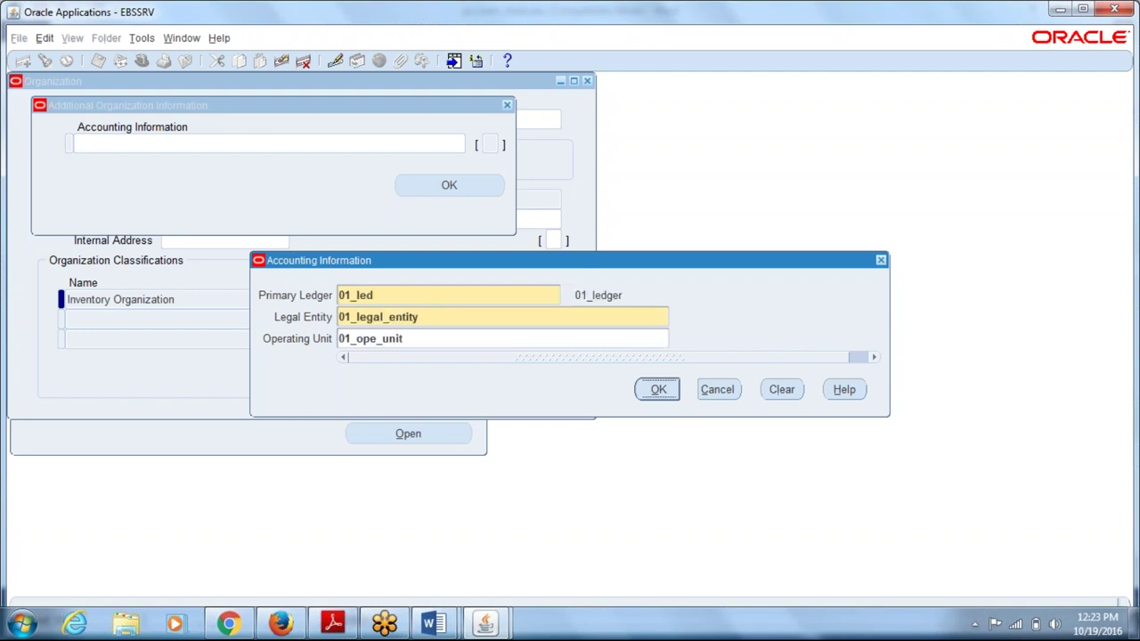
{"action": "left_click", "coordinate": [432, 627]}
{"action": "left_click", "coordinate": [344, 534]}
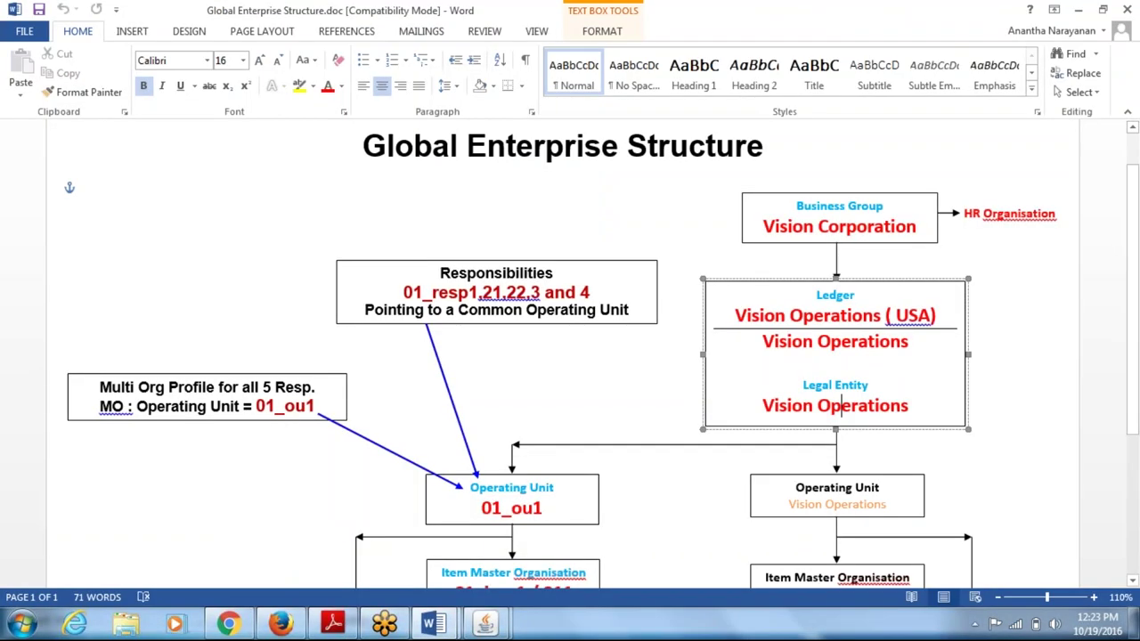
{"action": "left_click_drag", "start_coordinate": [794, 577], "coordinate": [817, 352]}
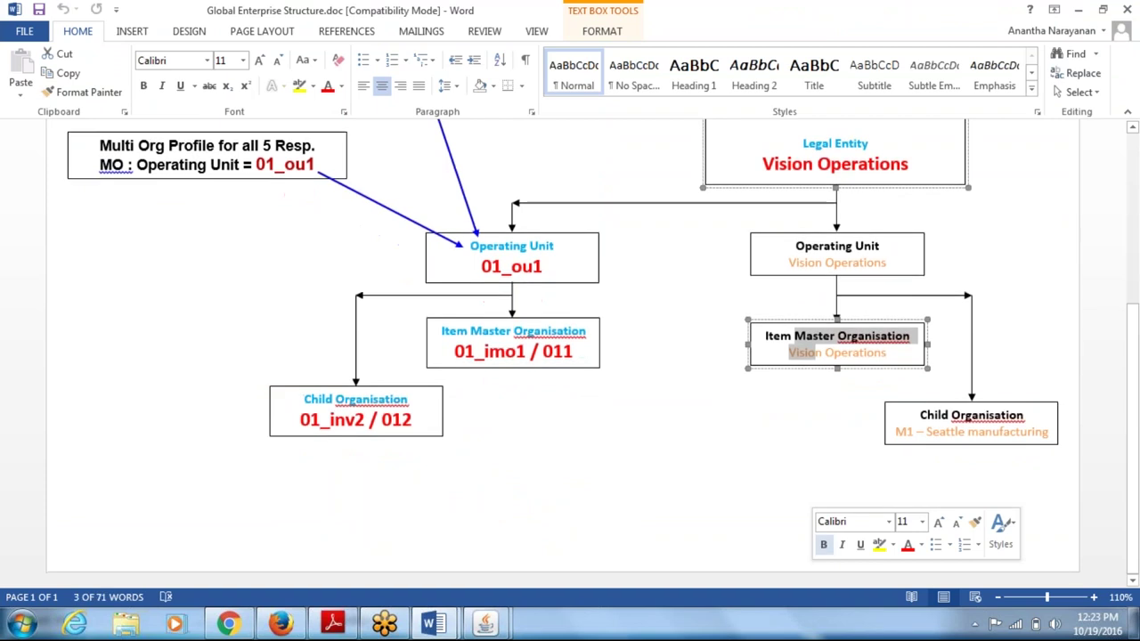
{"action": "left_click_drag", "start_coordinate": [1133, 374], "coordinate": [1137, 303]}
{"action": "left_click", "coordinate": [833, 370]}
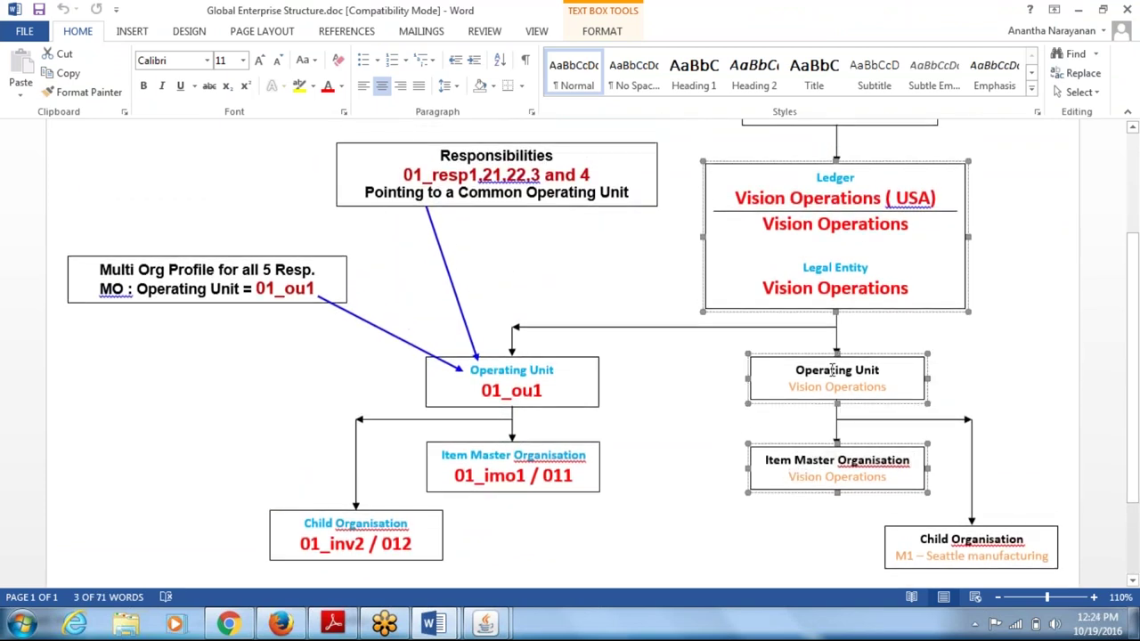
{"action": "left_click", "coordinate": [859, 288]}
{"action": "left_click", "coordinate": [840, 187]}
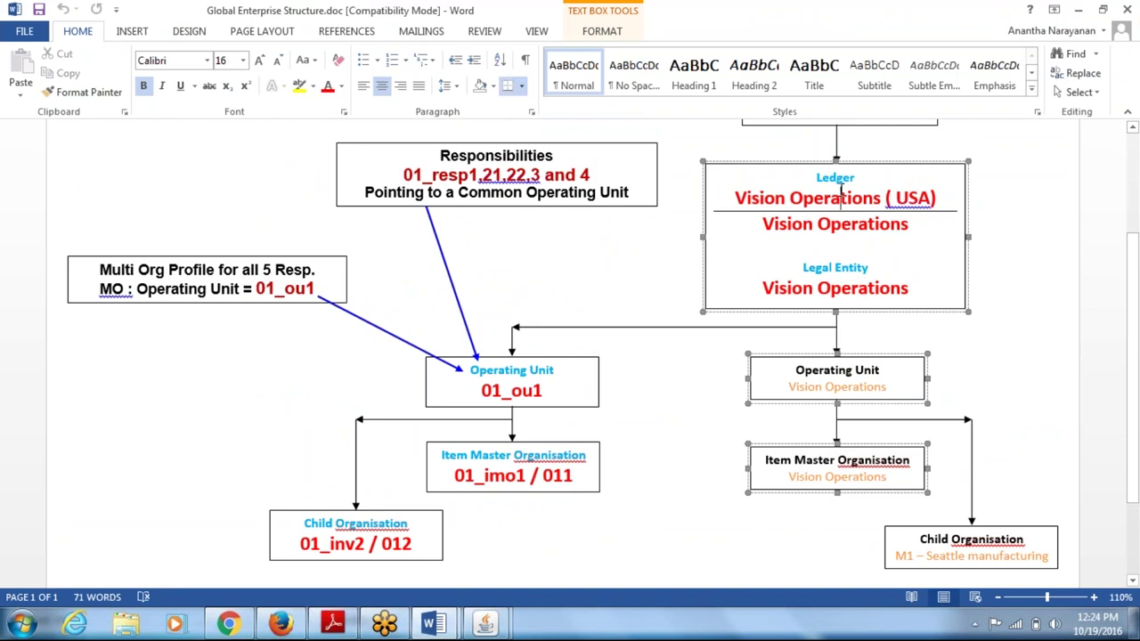
{"action": "key", "text": "alt+Tab"}
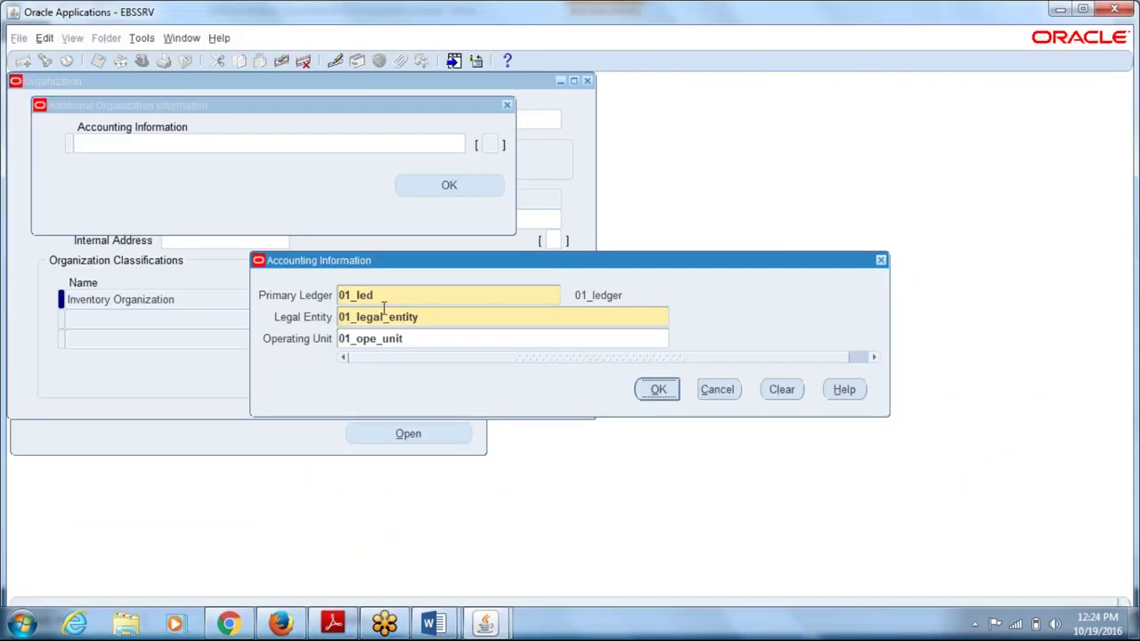
- Confirm the accounting and additional organization information for 01_imo1 and save the changes
{"action": "left_click", "coordinate": [657, 389]}
{"action": "left_click", "coordinate": [449, 185]}
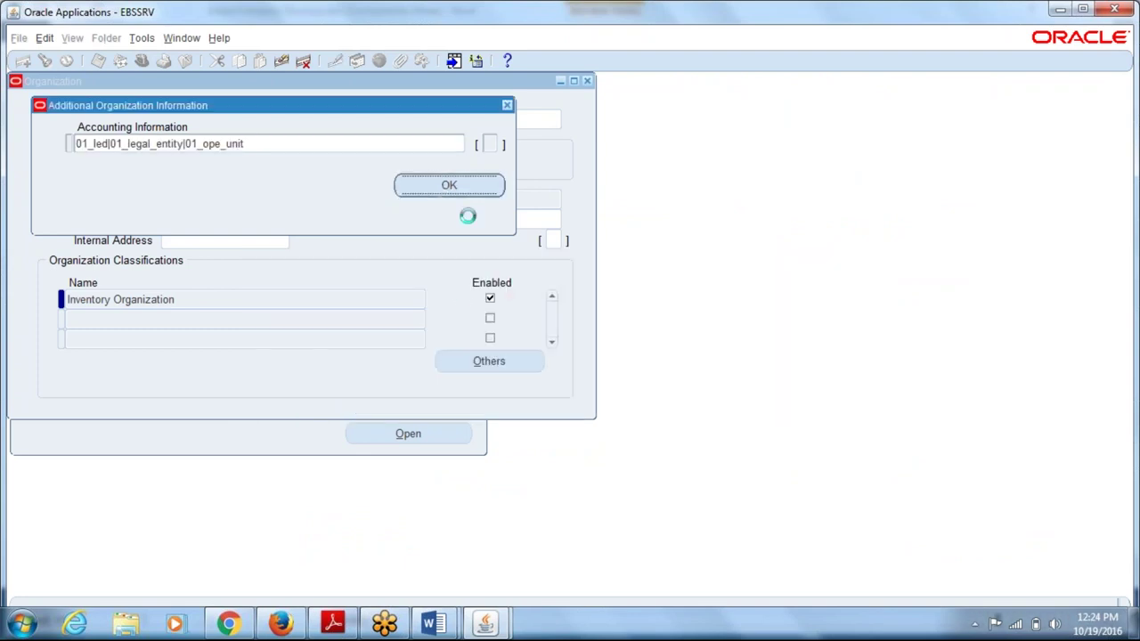
{"action": "key", "text": "Return"}
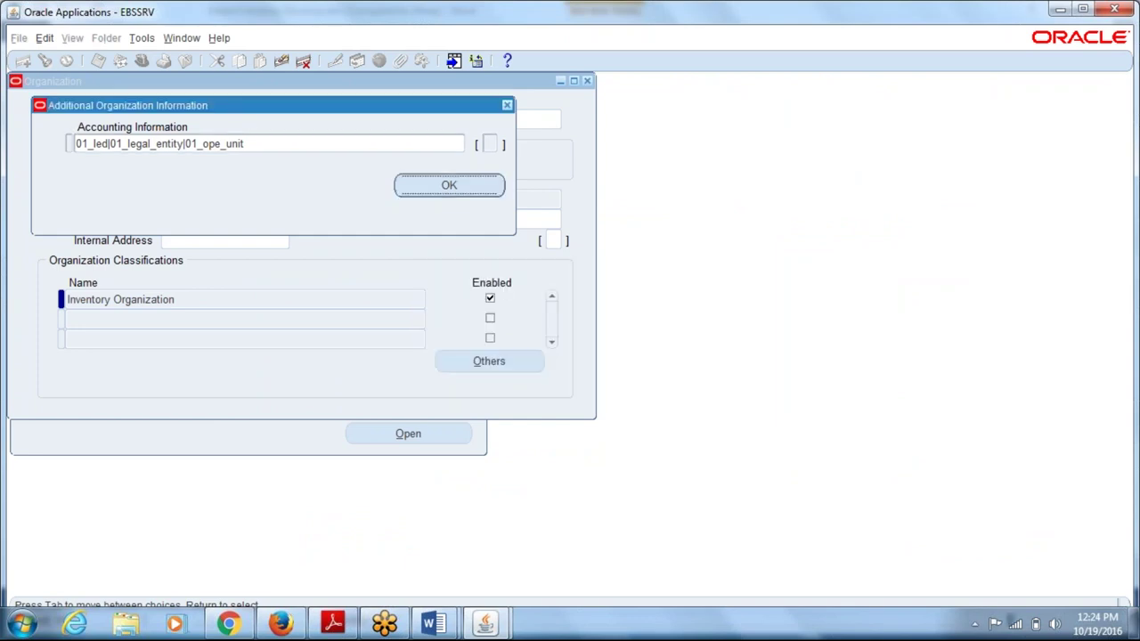
- Choose Inventory Information as the next additional information type for 01_imo1
{"action": "left_click", "coordinate": [489, 361]}
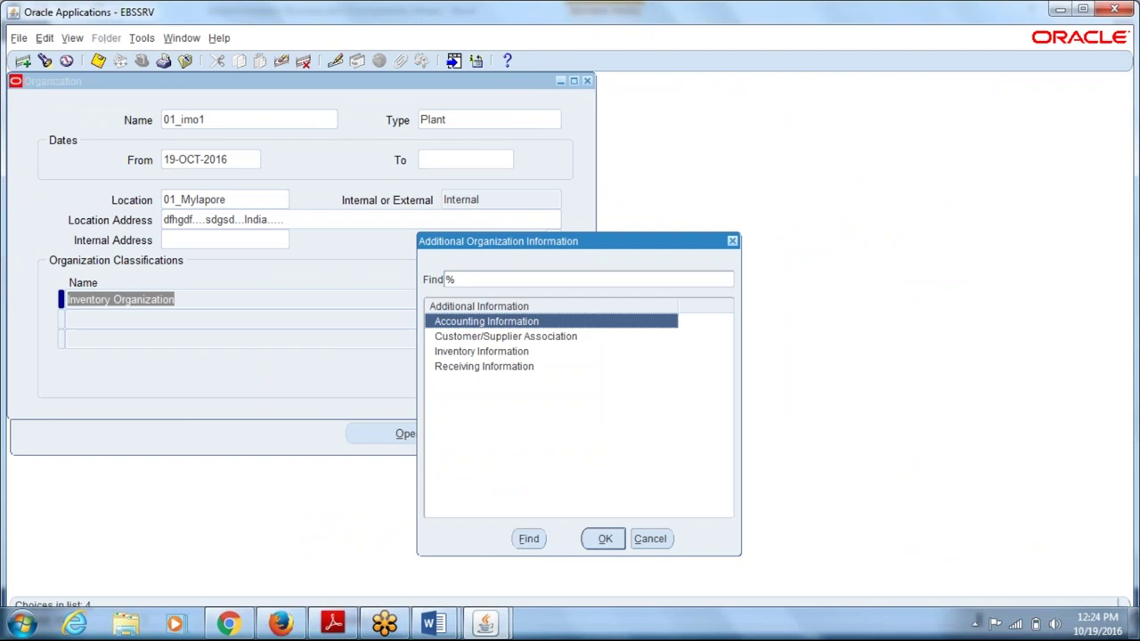
{"action": "left_click", "coordinate": [484, 353]}
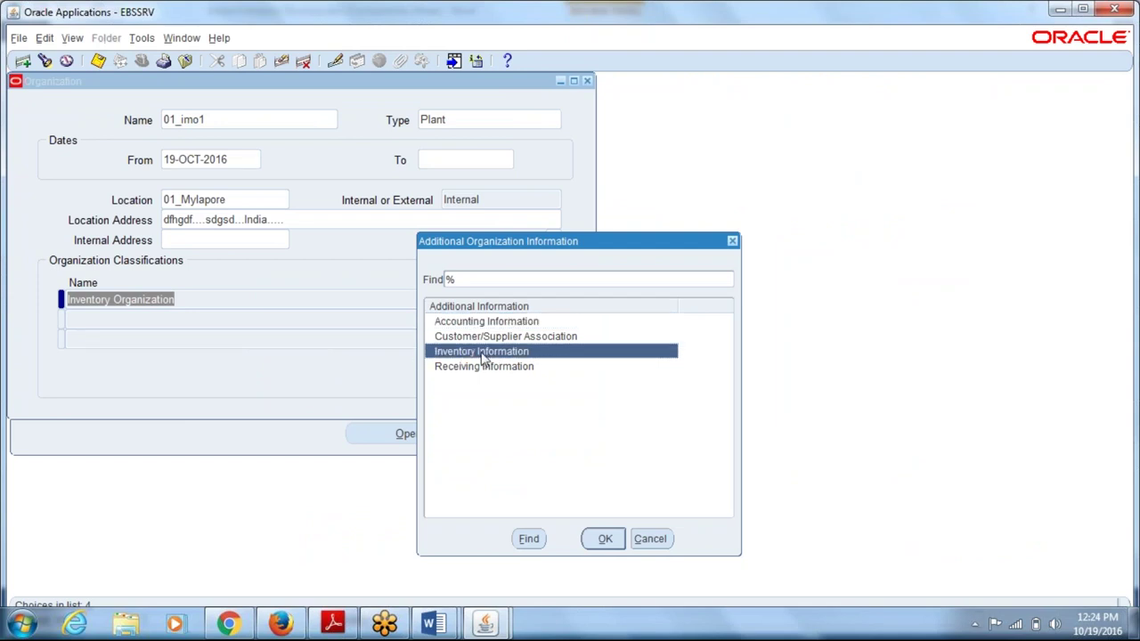
{"action": "left_click", "coordinate": [478, 339]}
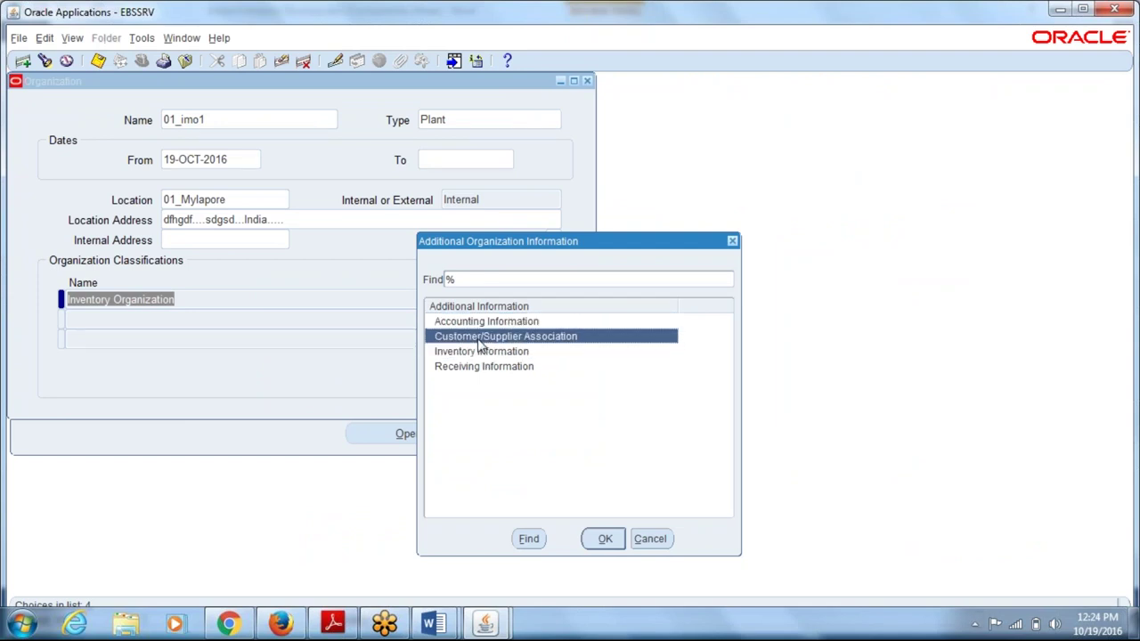
{"action": "left_click", "coordinate": [479, 323]}
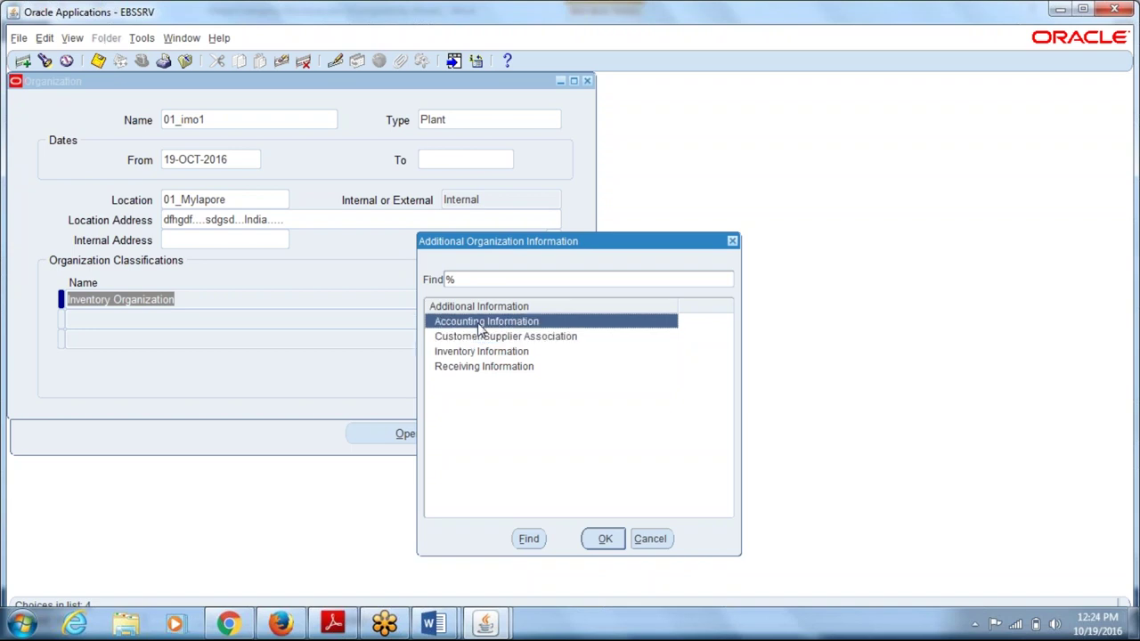
{"action": "left_click", "coordinate": [478, 351]}
{"action": "left_click", "coordinate": [475, 368]}
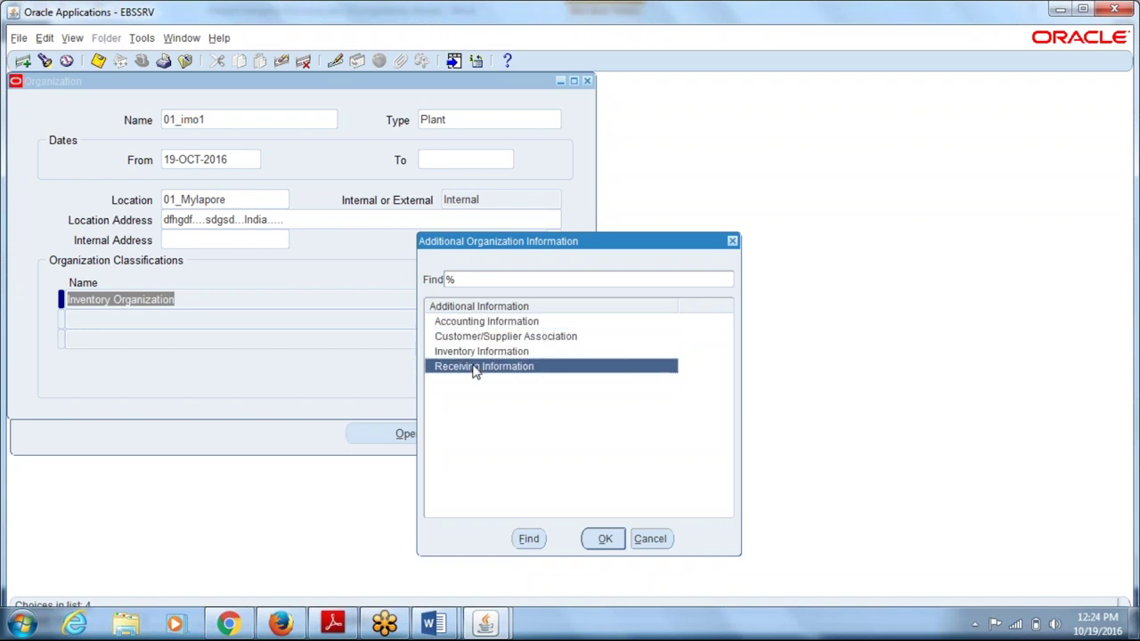
{"action": "left_click", "coordinate": [472, 354]}
{"action": "left_click", "coordinate": [605, 538]}
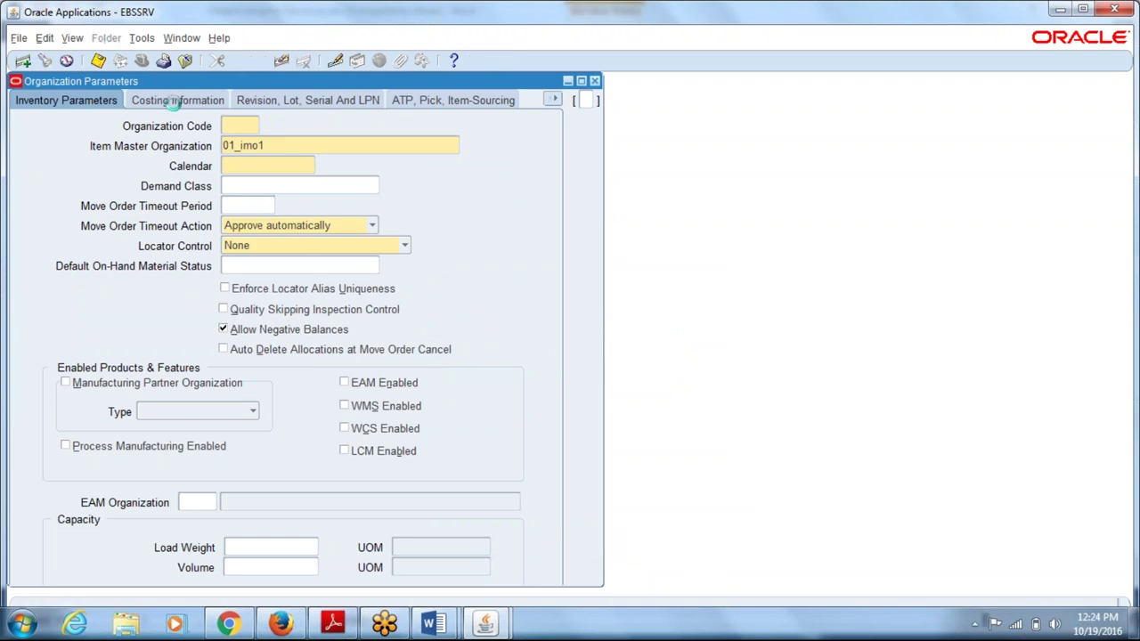
- Look through the Costing and Other Accounts pages, then return to Inventory Parameters
{"action": "left_click", "coordinate": [174, 101]}
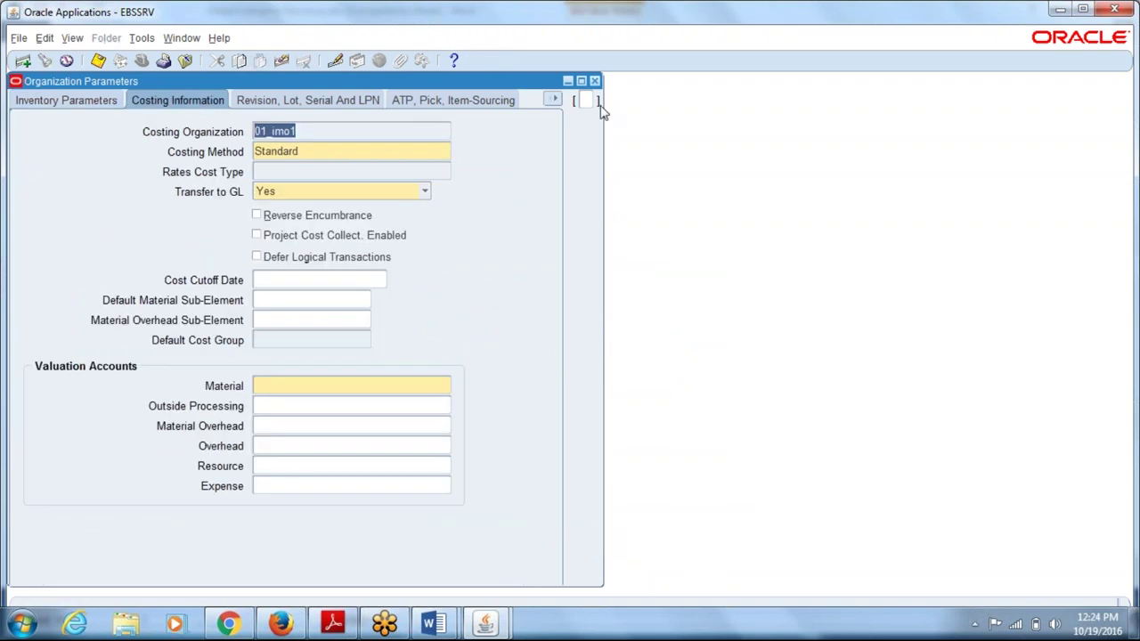
{"action": "left_click", "coordinate": [553, 99]}
{"action": "left_click", "coordinate": [464, 208]}
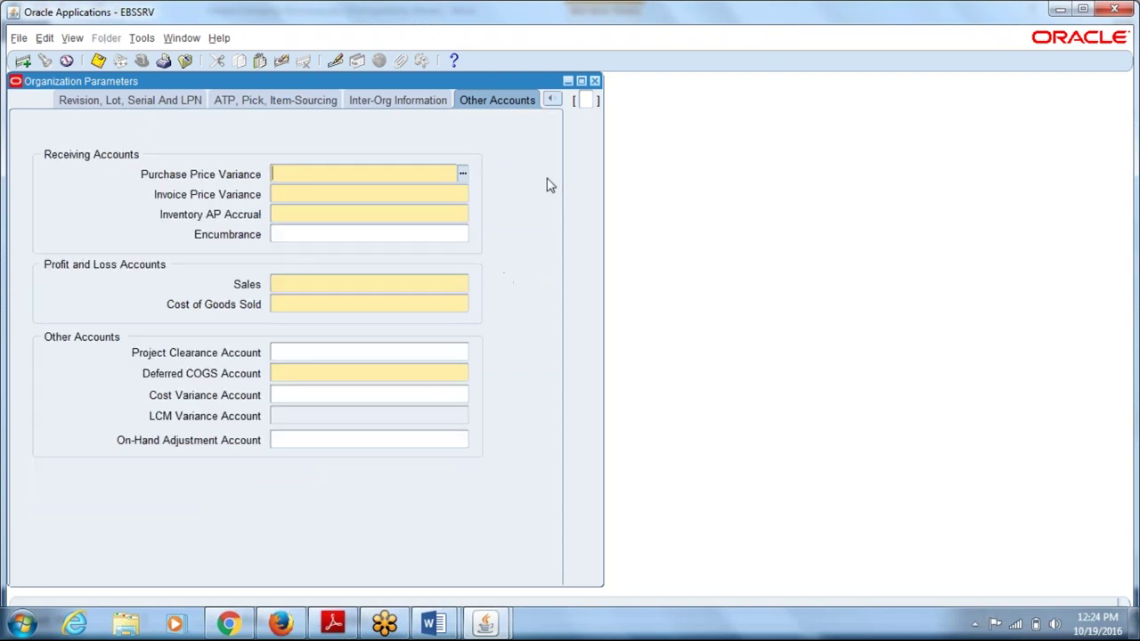
{"action": "left_click", "coordinate": [553, 99]}
{"action": "left_click", "coordinate": [488, 121]}
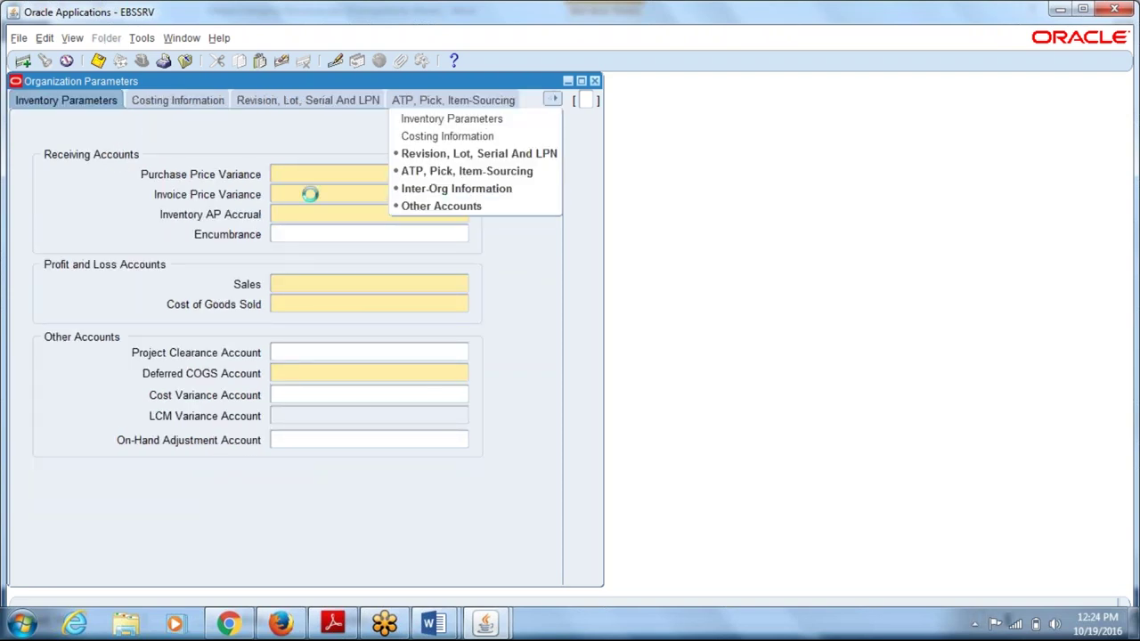
- Select Vision Operations from the organizations list filtered by 'v'
{"action": "left_click", "coordinate": [141, 38]}
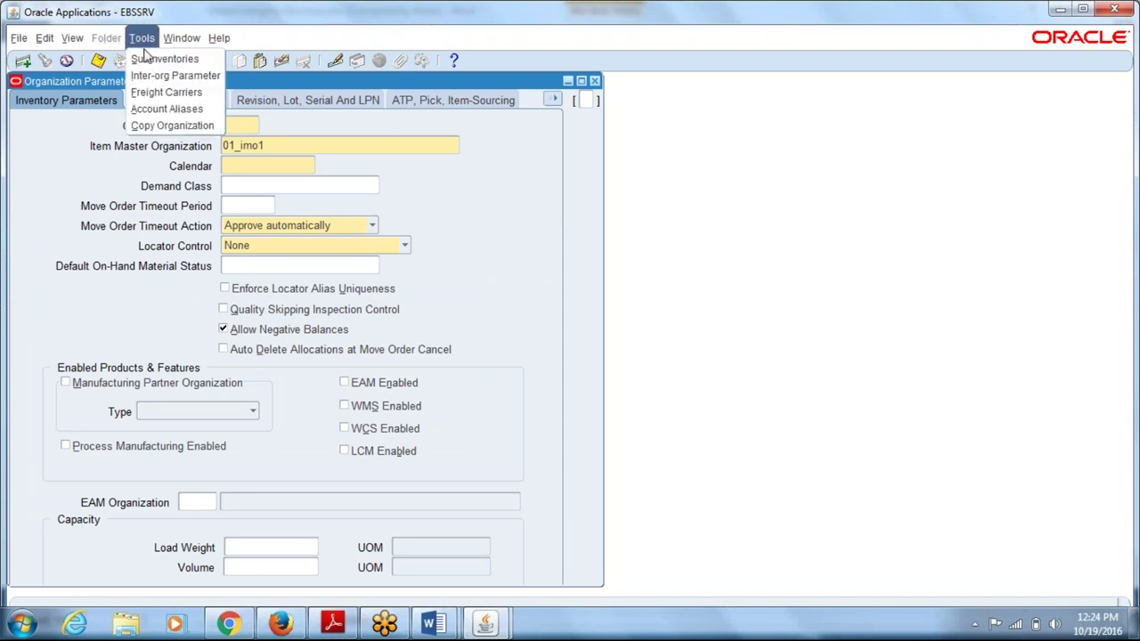
{"action": "left_click", "coordinate": [174, 107]}
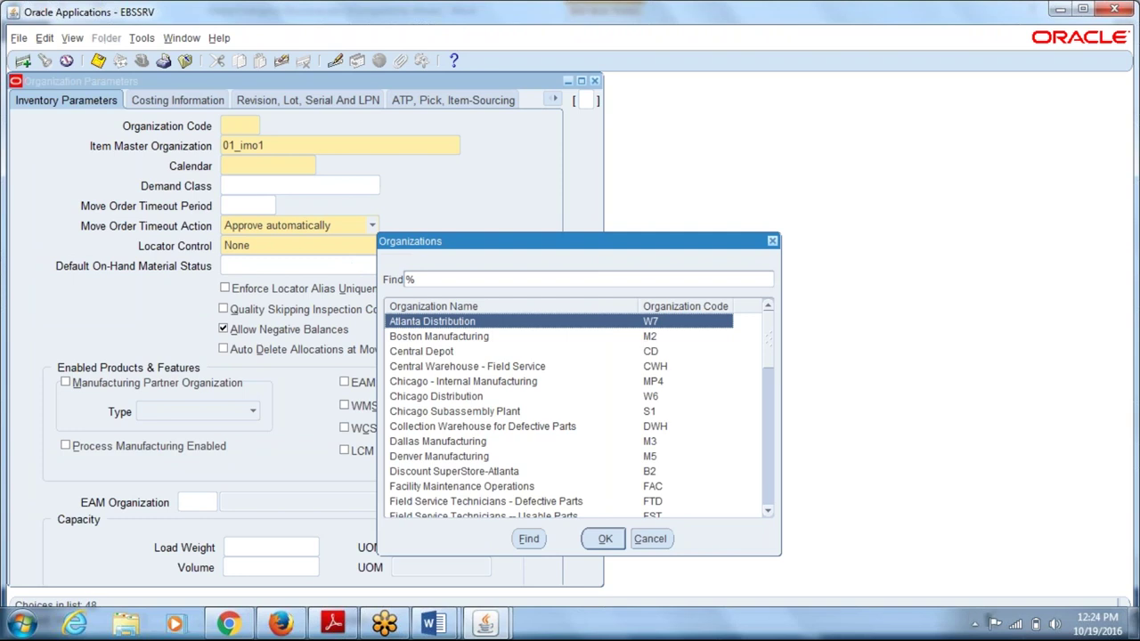
{"action": "type", "text": "v"}
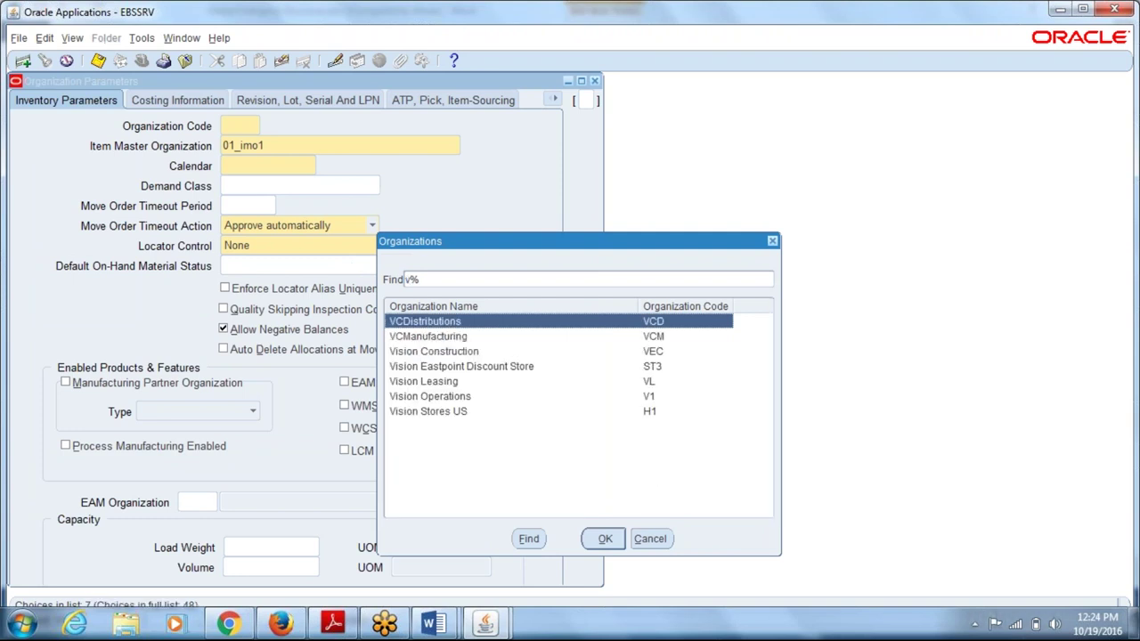
{"action": "left_click", "coordinate": [450, 403]}
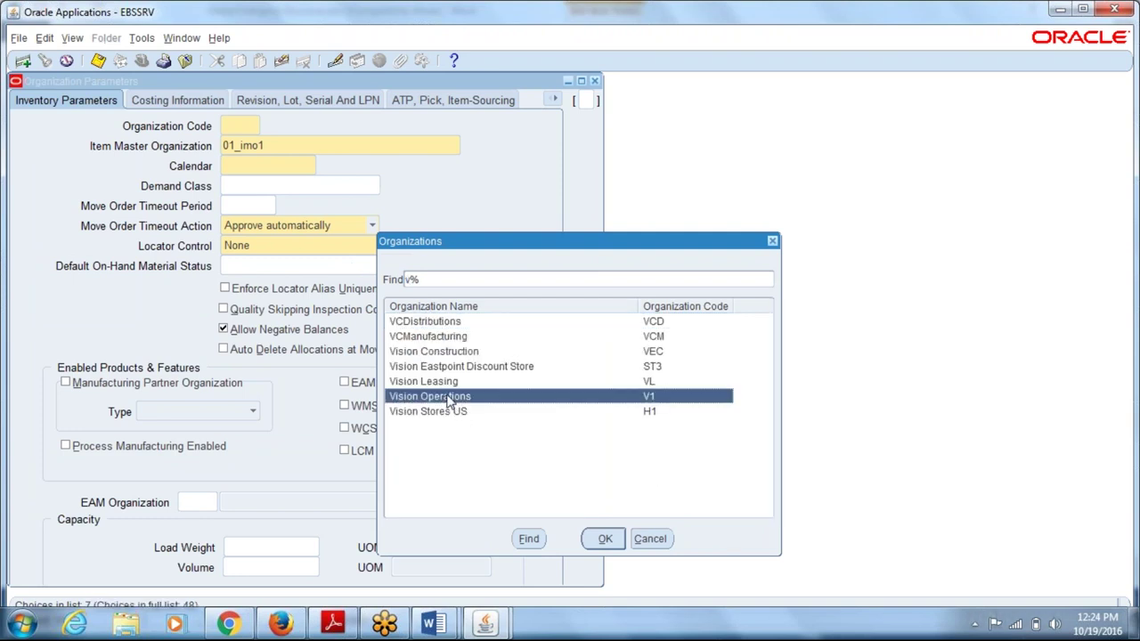
{"action": "left_click", "coordinate": [605, 539]}
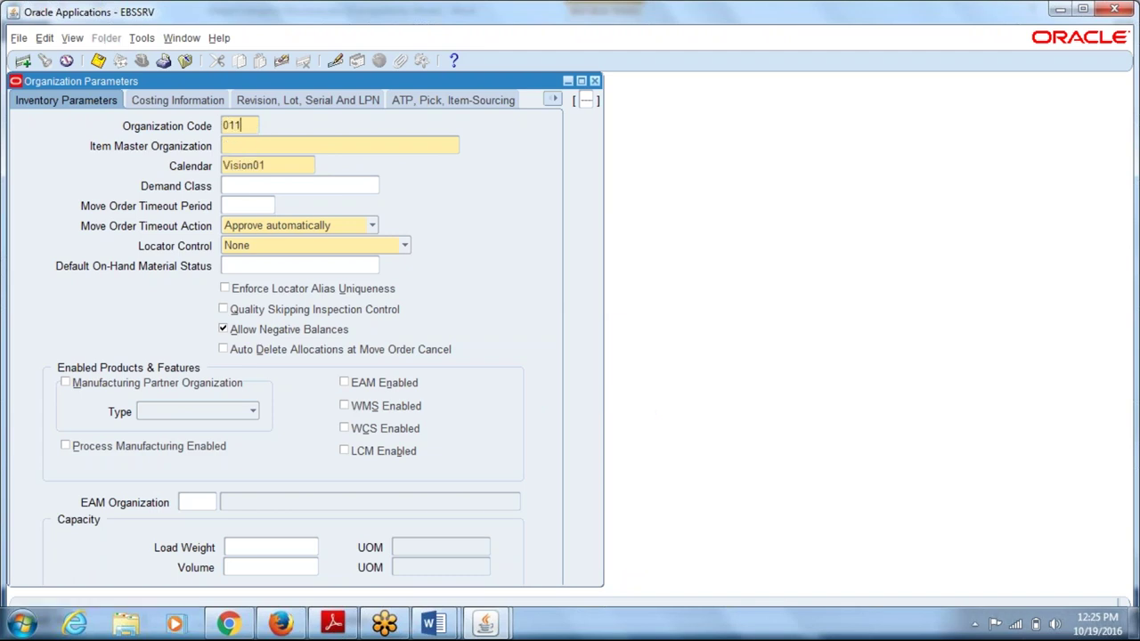
- Save parameters for code 011 with item master 01_imo1 and subinventory-level locator control
{"action": "key", "text": "Tab"}
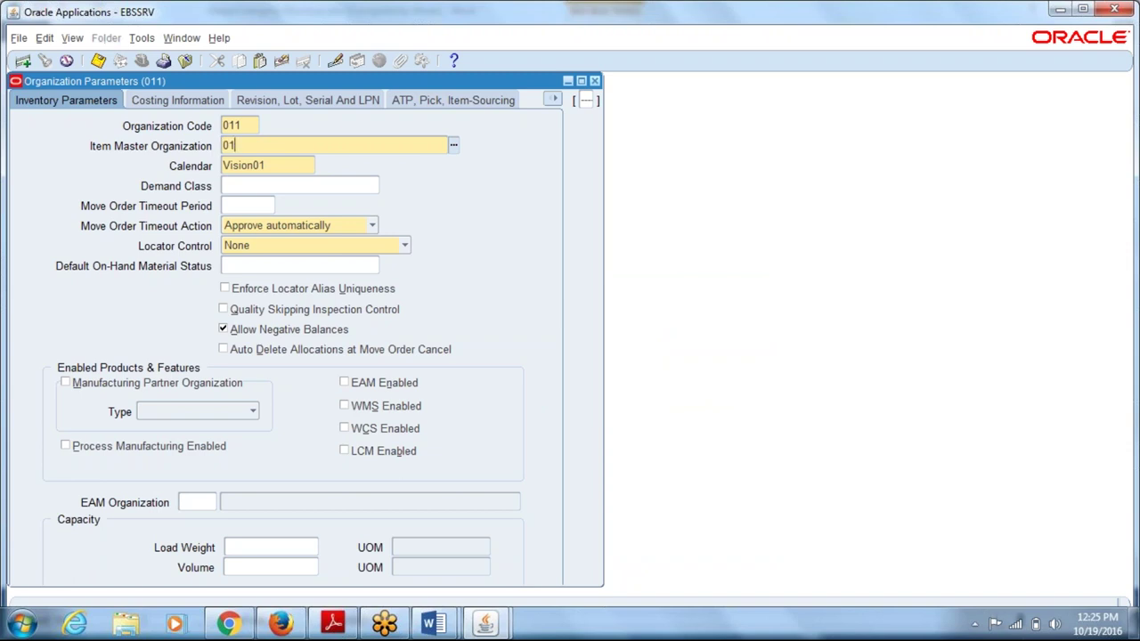
{"action": "key", "text": "Tab"}
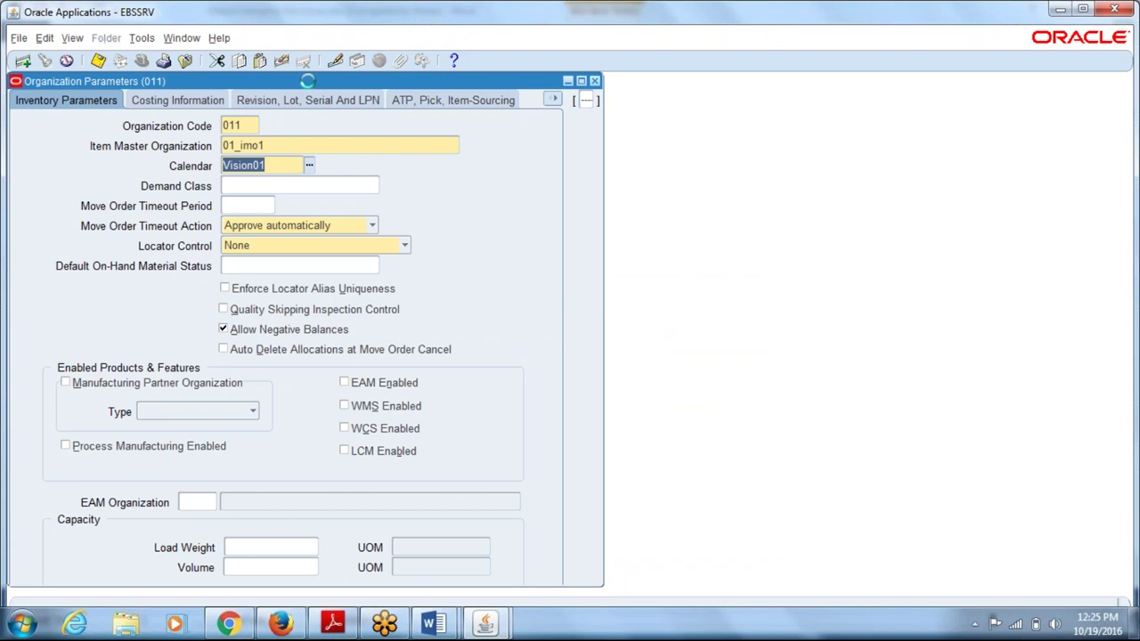
{"action": "left_click_drag", "start_coordinate": [306, 81], "coordinate": [408, 171]}
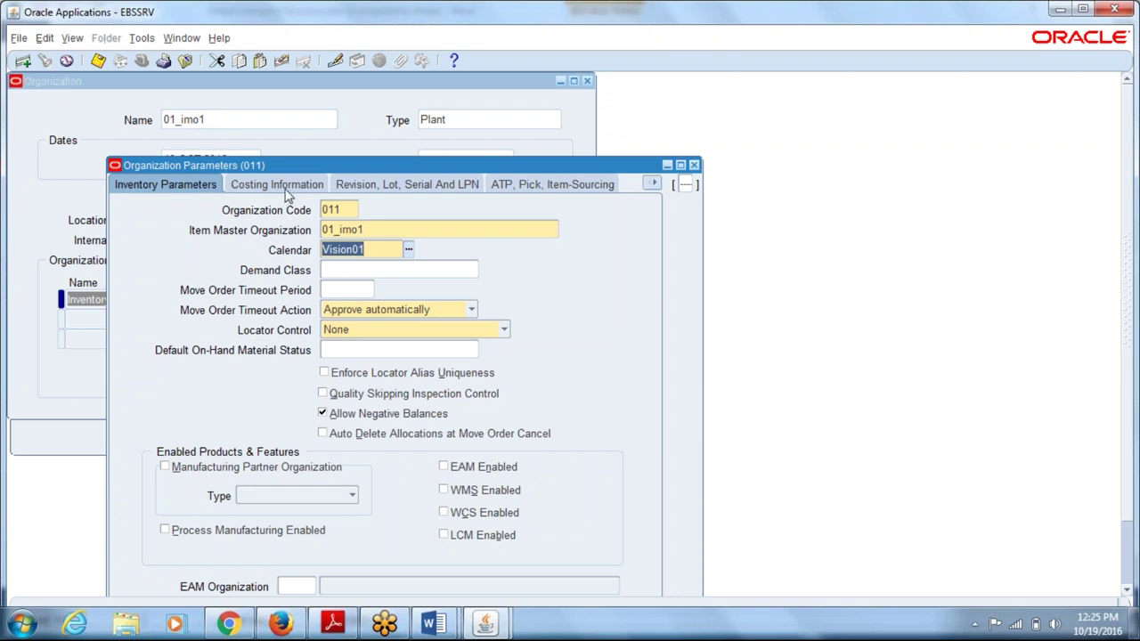
{"action": "left_click", "coordinate": [372, 332]}
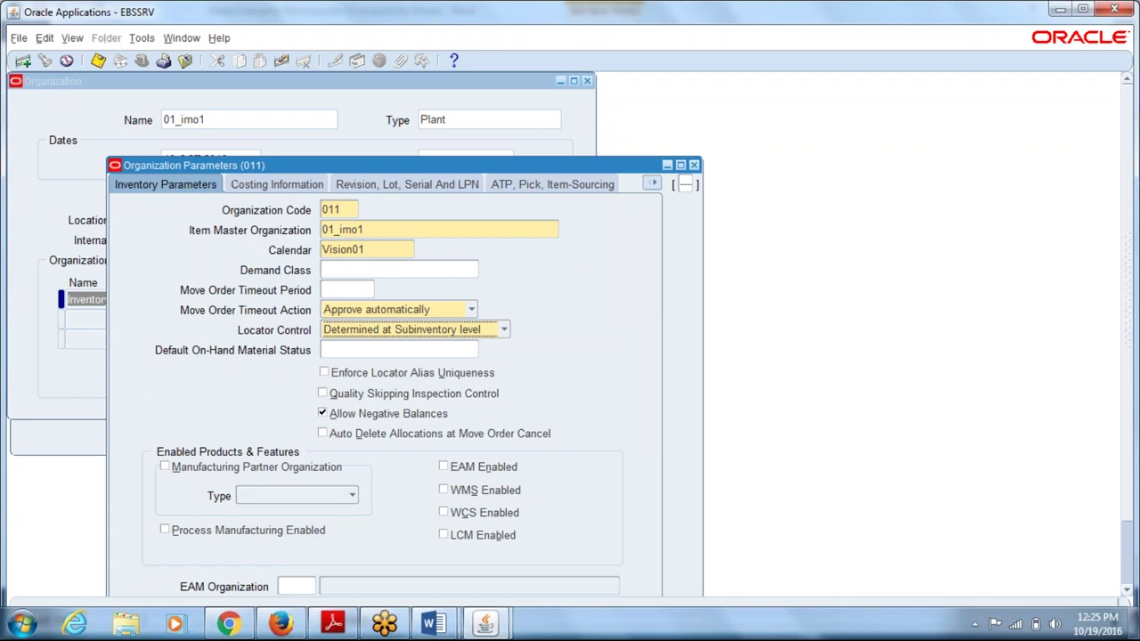
{"action": "left_click", "coordinate": [153, 533]}
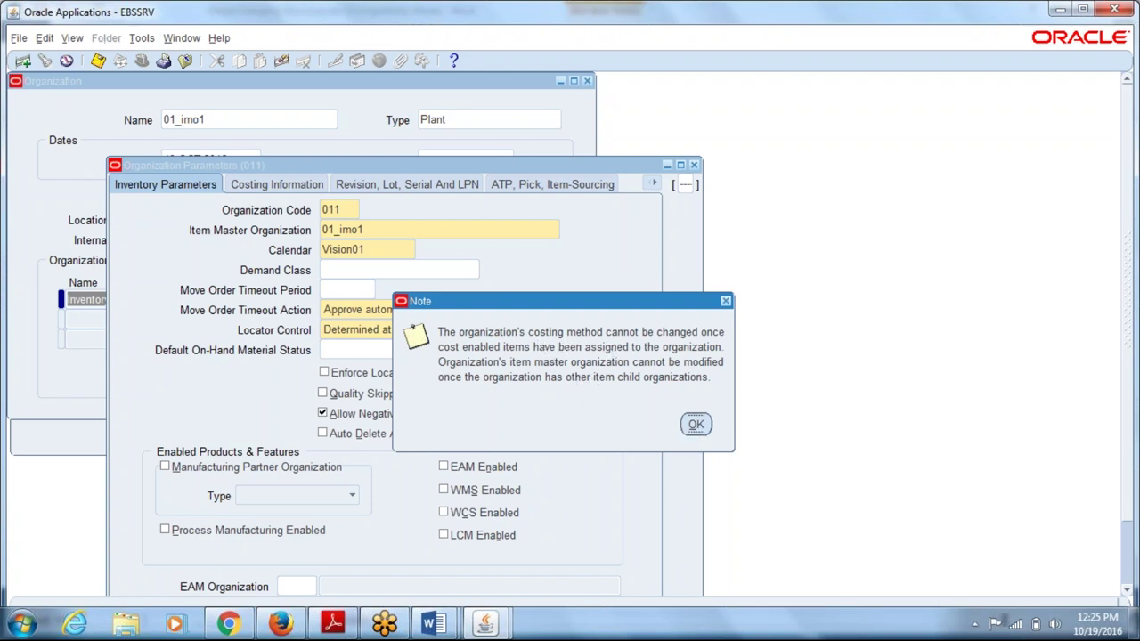
{"action": "key", "text": "Return"}
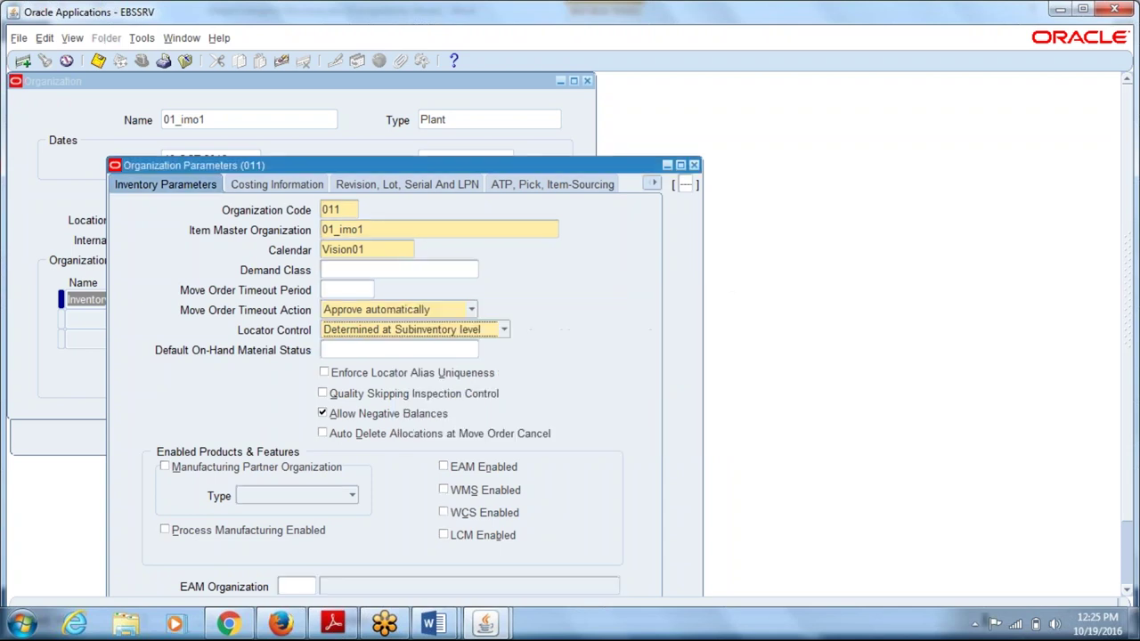
{"action": "left_click", "coordinate": [1081, 9]}
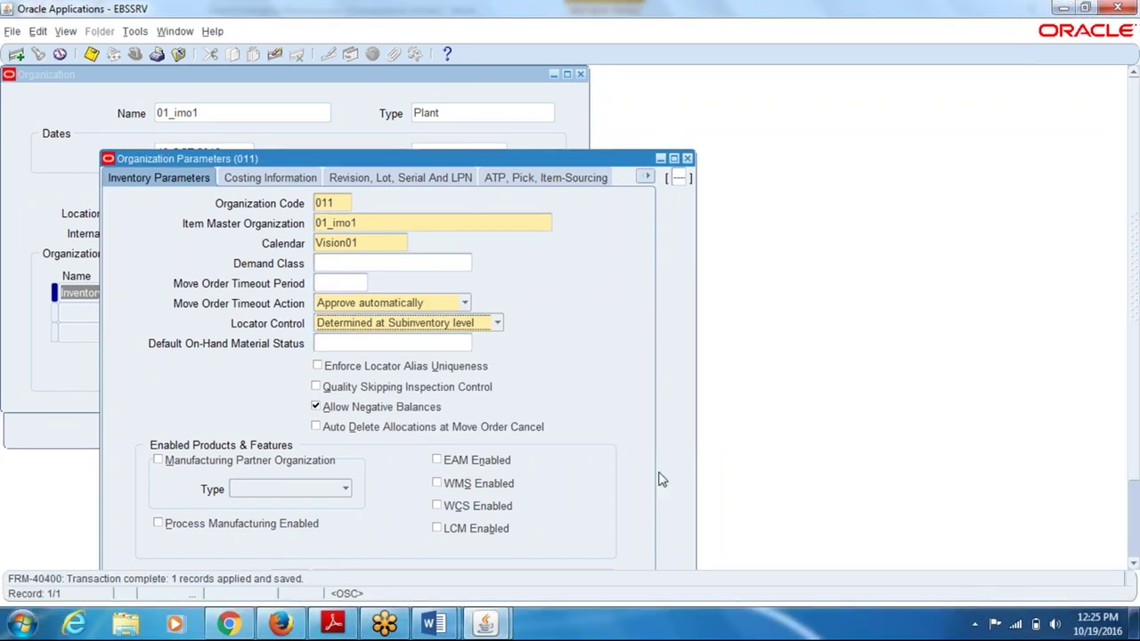
- Close Organization Parameters and launch Receiving Information for 01_imo1
{"action": "left_click", "coordinate": [687, 158]}
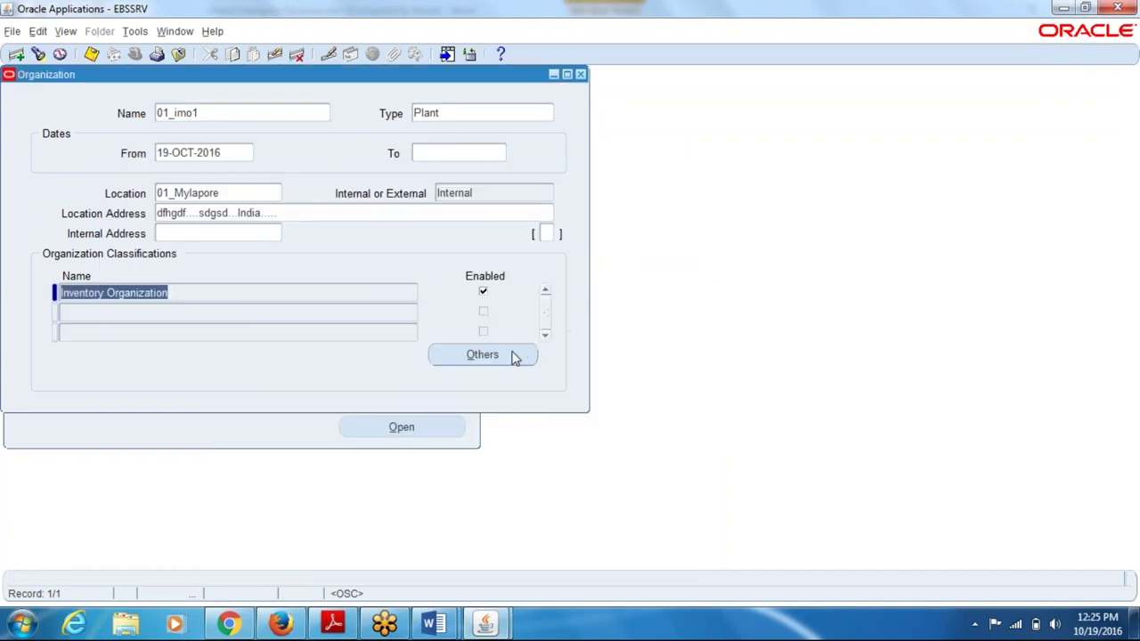
{"action": "left_click", "coordinate": [517, 356]}
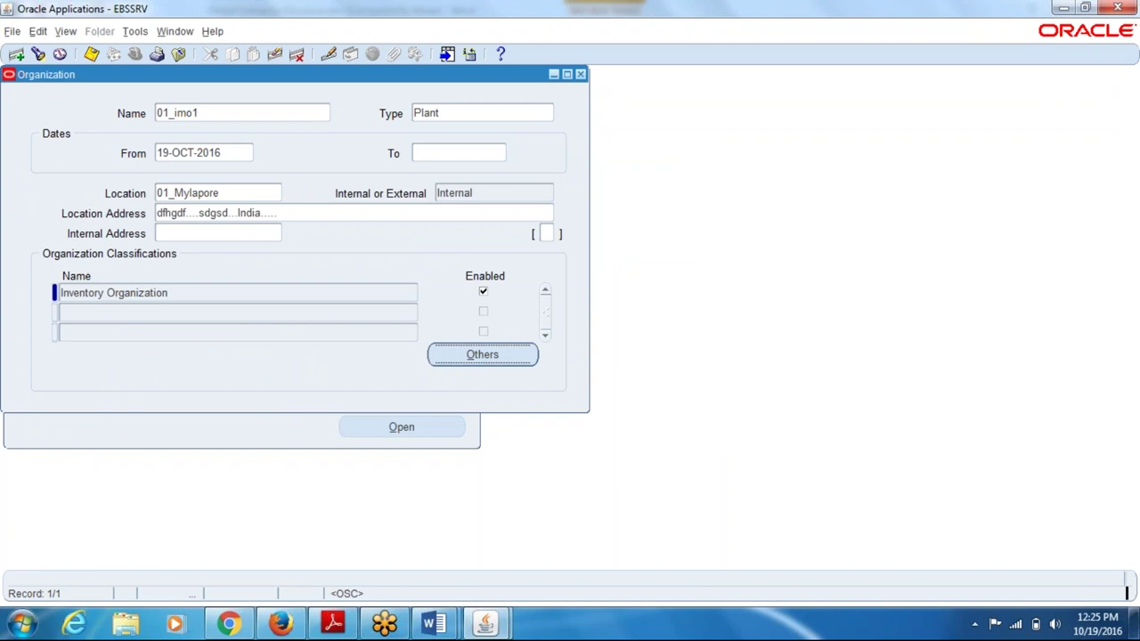
{"action": "left_click", "coordinate": [510, 352]}
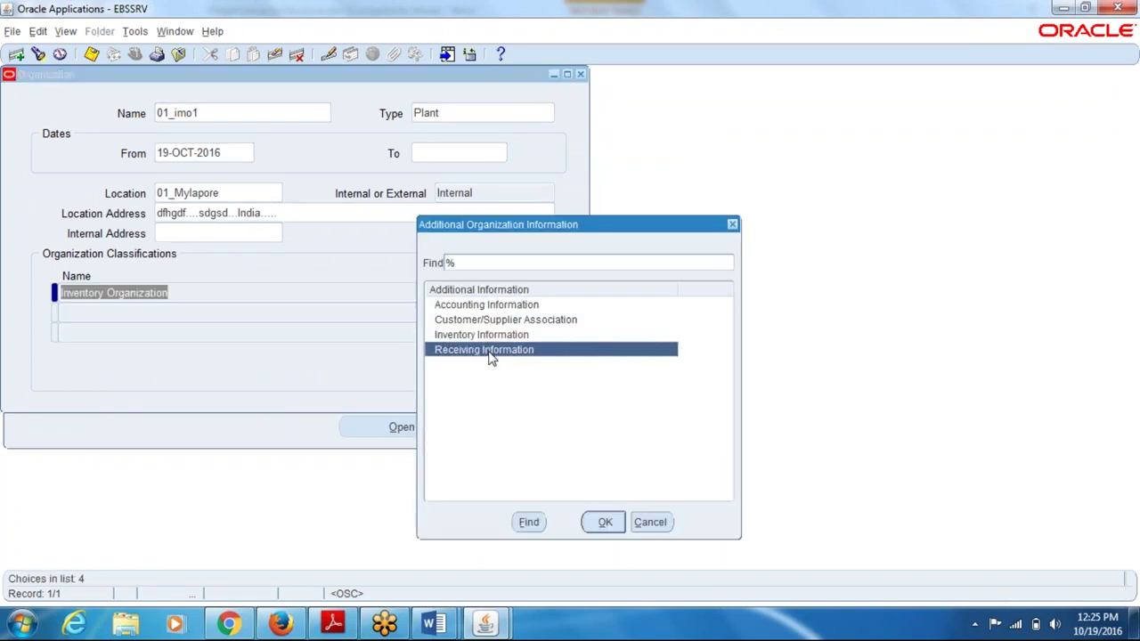
{"action": "left_click", "coordinate": [604, 525]}
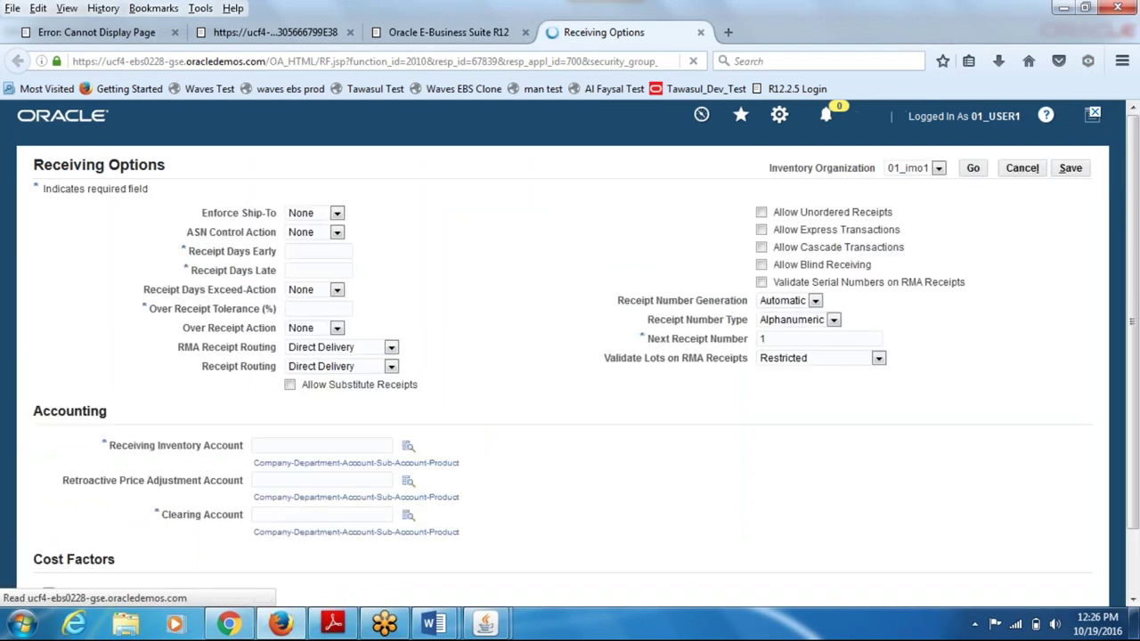
{"action": "left_click", "coordinate": [303, 253]}
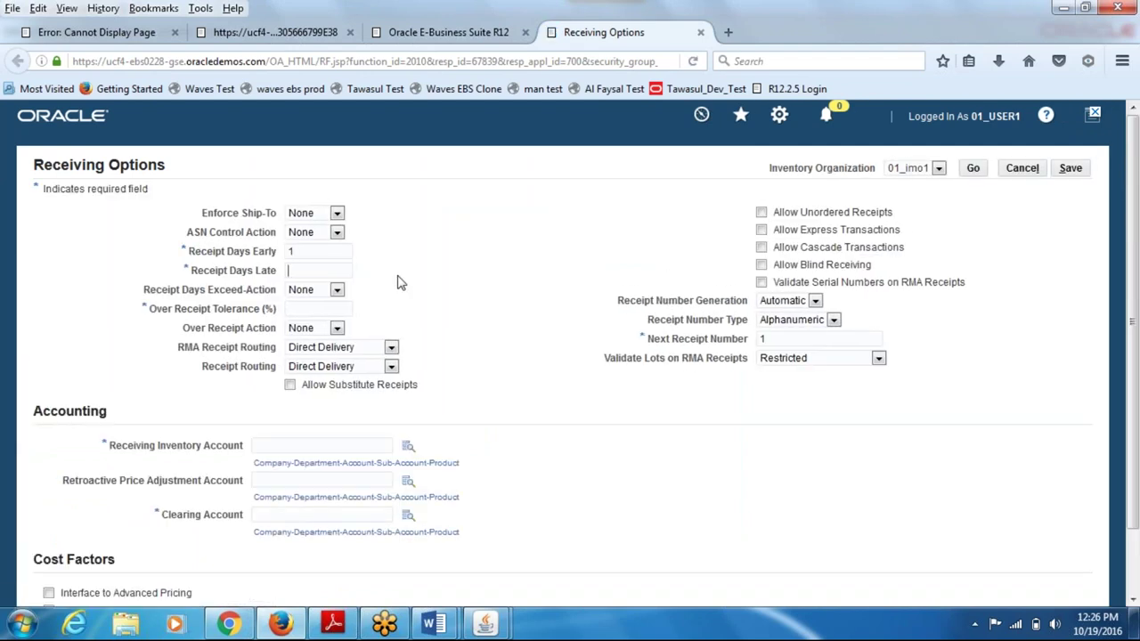
{"action": "key", "text": "Tab"}
{"action": "key", "text": "Tab"}
{"action": "type", "text": "3"}
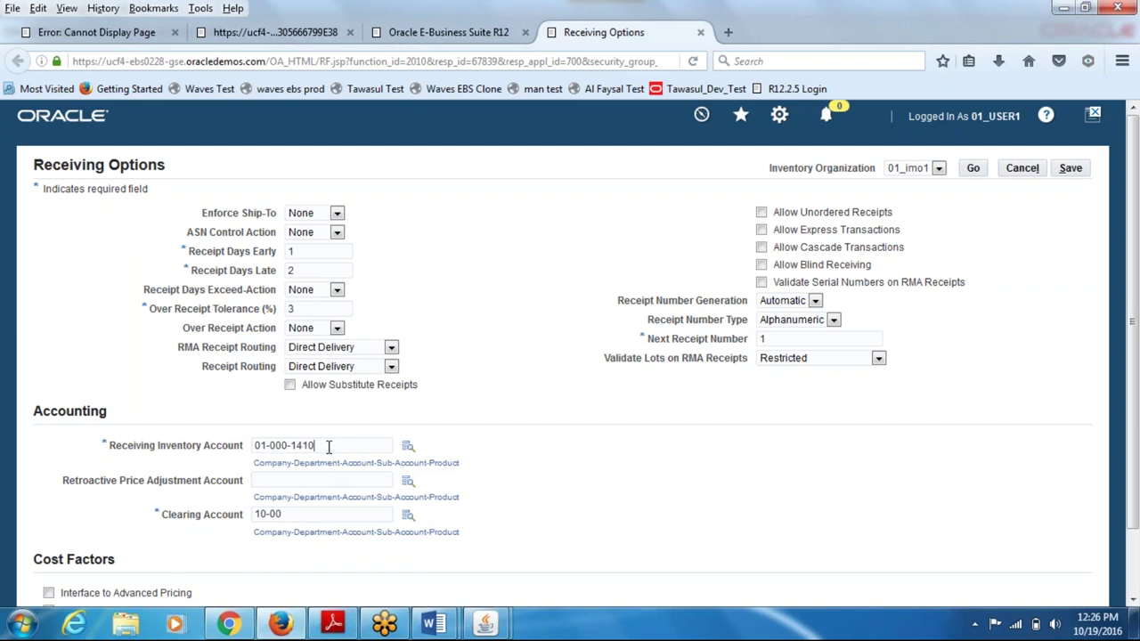
{"action": "type", "text": "0000-000"}
{"action": "left_click_drag", "start_coordinate": [375, 446], "coordinate": [254, 466]}
{"action": "key", "text": "ctrl+c"}
{"action": "left_click_drag", "start_coordinate": [293, 516], "coordinate": [208, 511]}
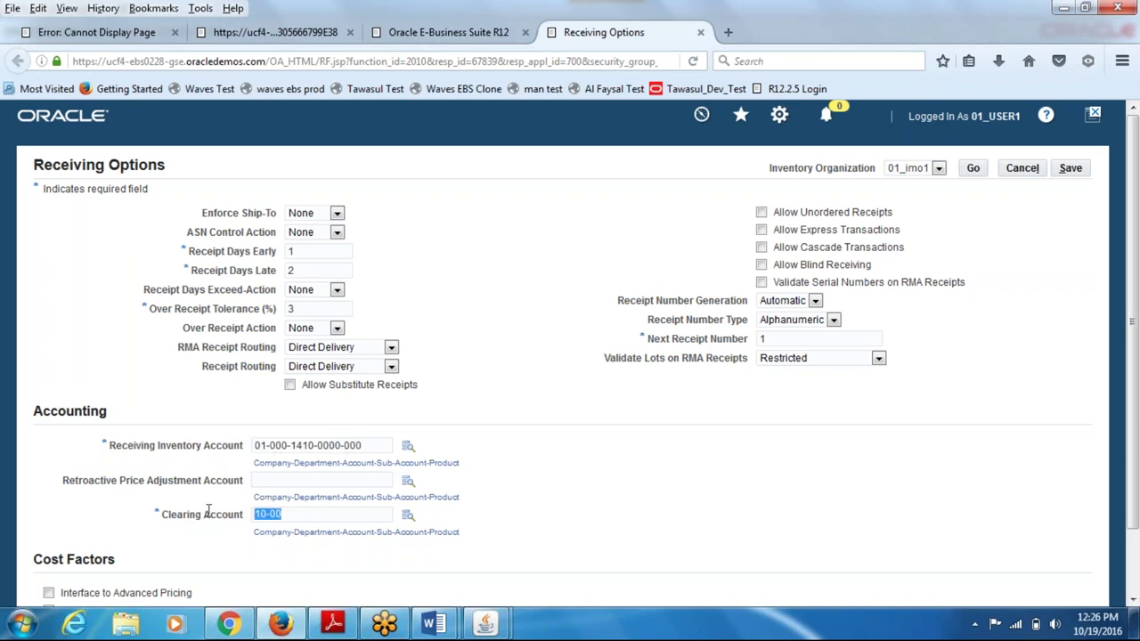
{"action": "key", "text": "ctrl+v"}
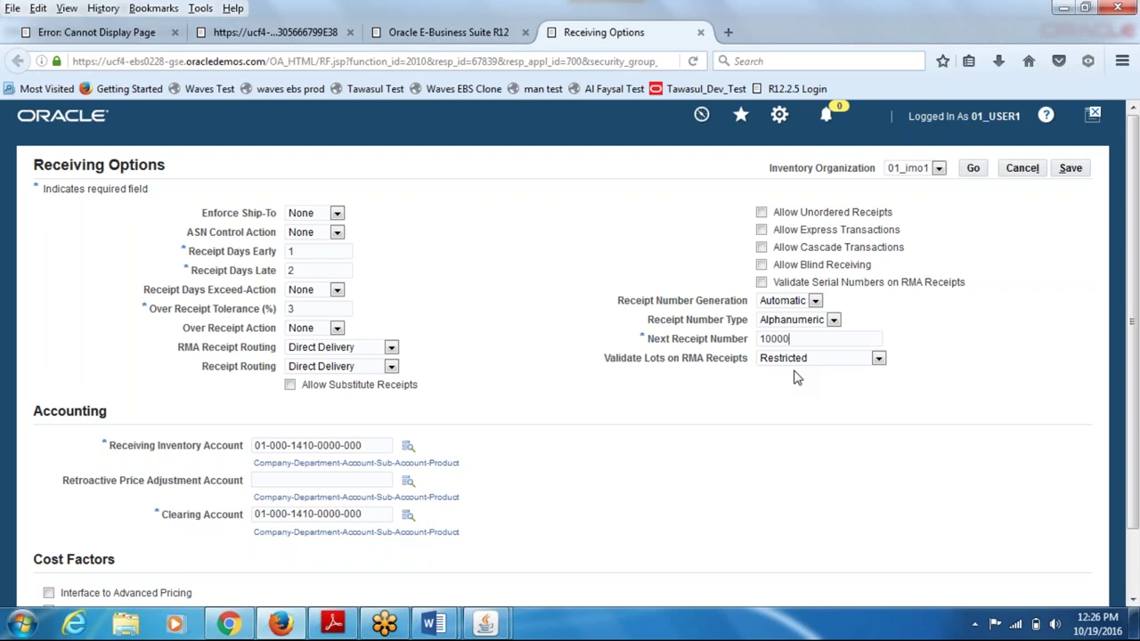
{"action": "key", "text": "BackSpace"}
{"action": "left_click", "coordinate": [1070, 167]}
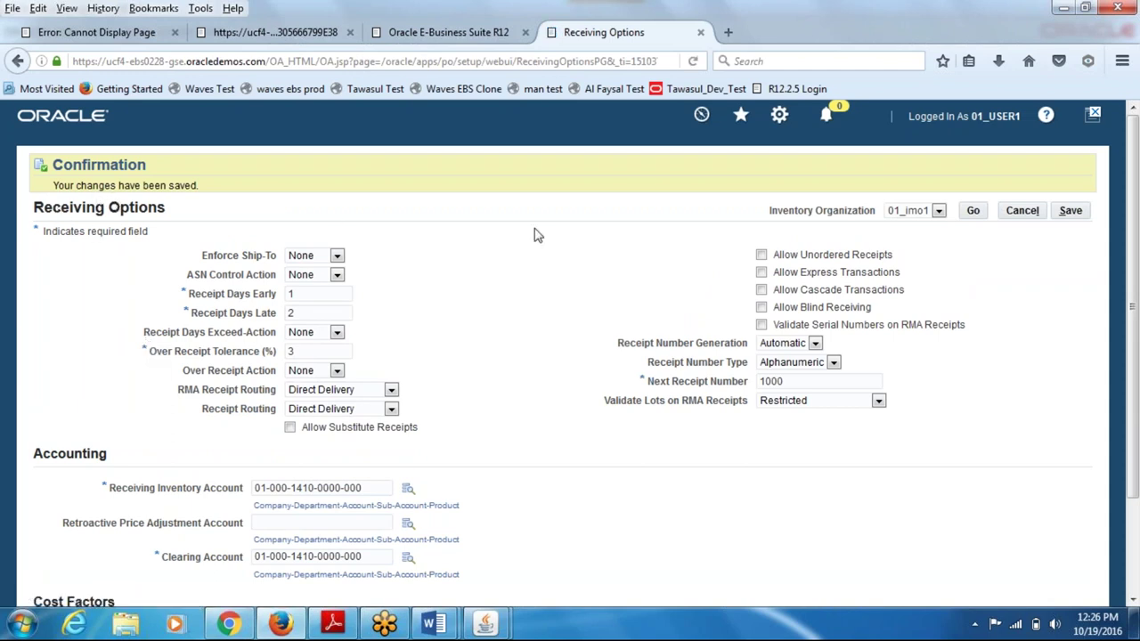
- Close the Receiving Options page and return to the Oracle Applications forms window
{"action": "left_click", "coordinate": [700, 32]}
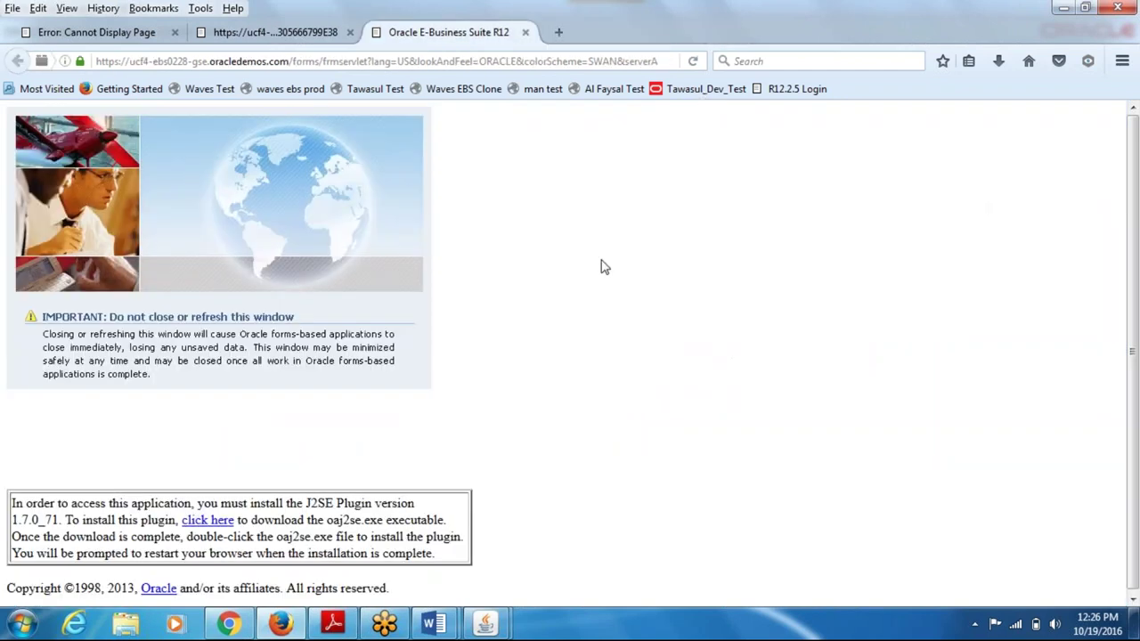
{"action": "left_click", "coordinate": [485, 623]}
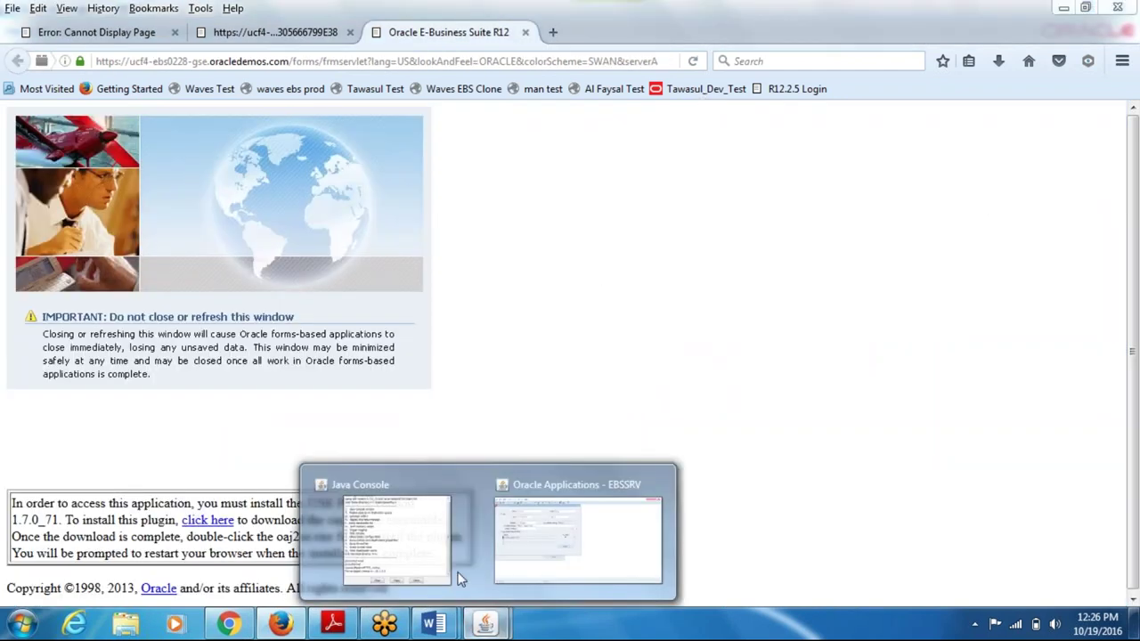
{"action": "left_click", "coordinate": [511, 508]}
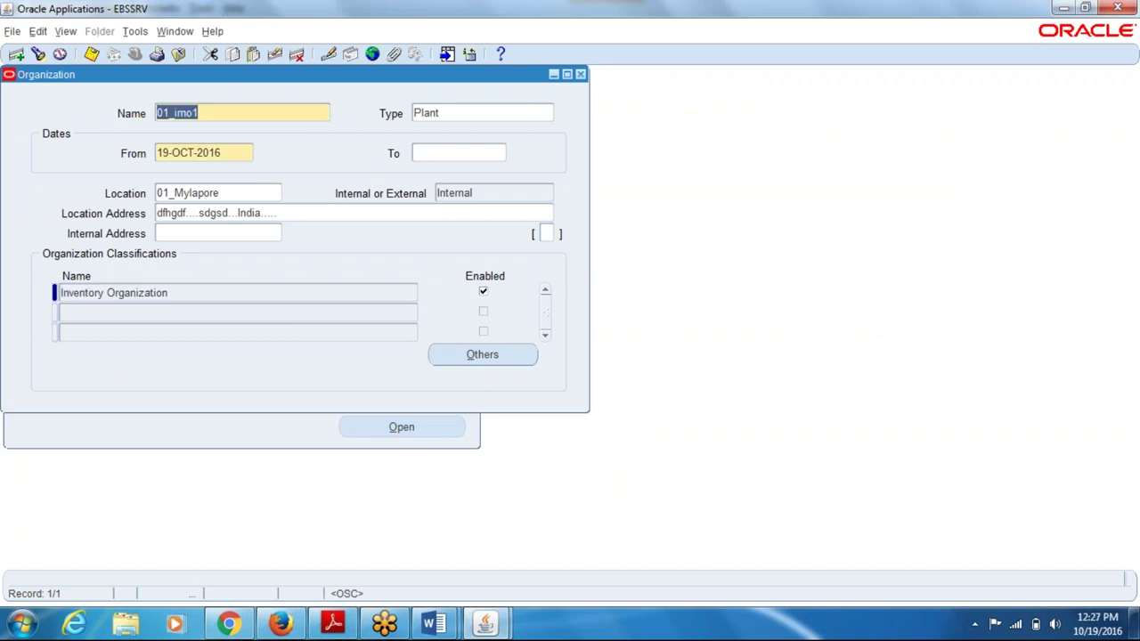
- Create and save organization 01_inv2 of type Plant at location 01_Mylapore
{"action": "key", "text": "Down"}
{"action": "key", "text": "Down"}
{"action": "type", "text": "90"}
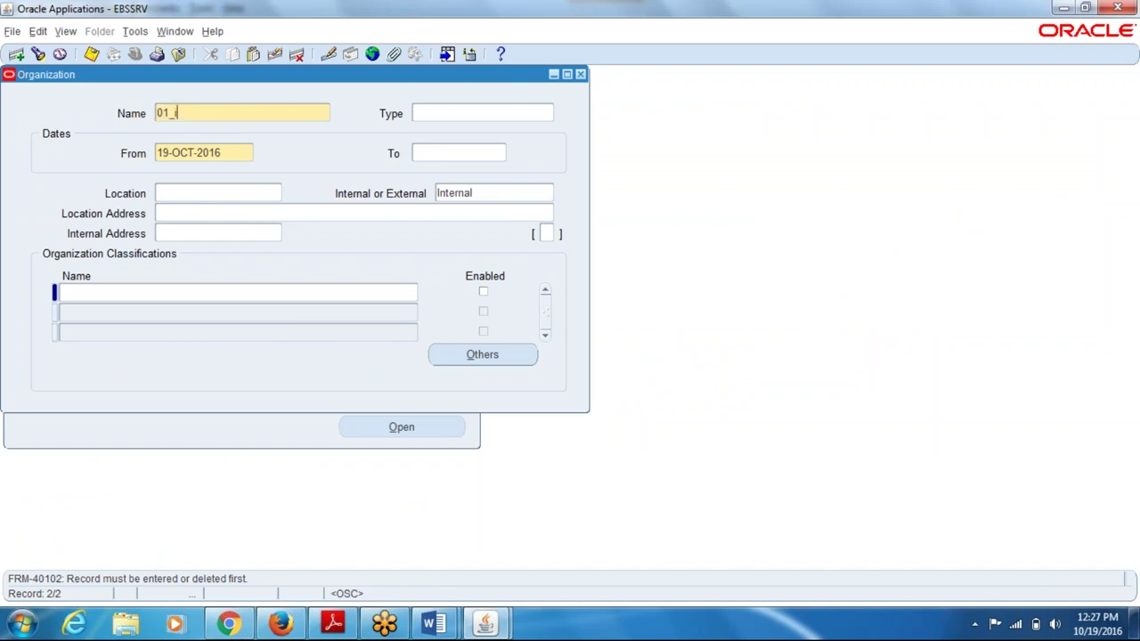
{"action": "key", "text": "Tab"}
{"action": "type", "text": "plant"}
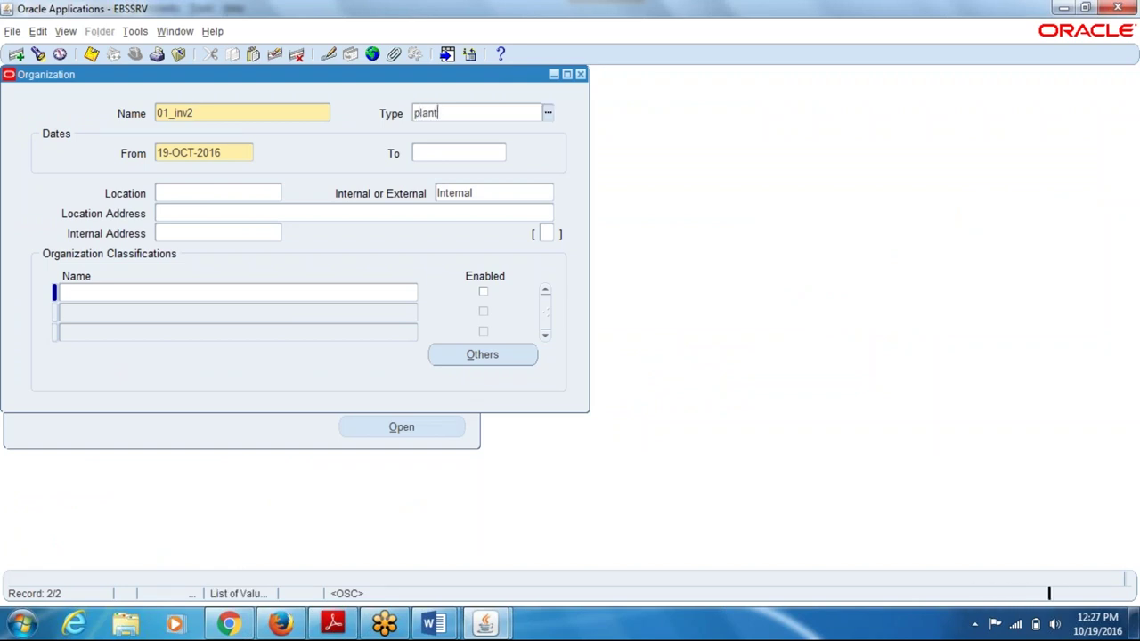
{"action": "key", "text": "Tab"}
{"action": "key", "text": "Tab"}
{"action": "key", "text": "Tab"}
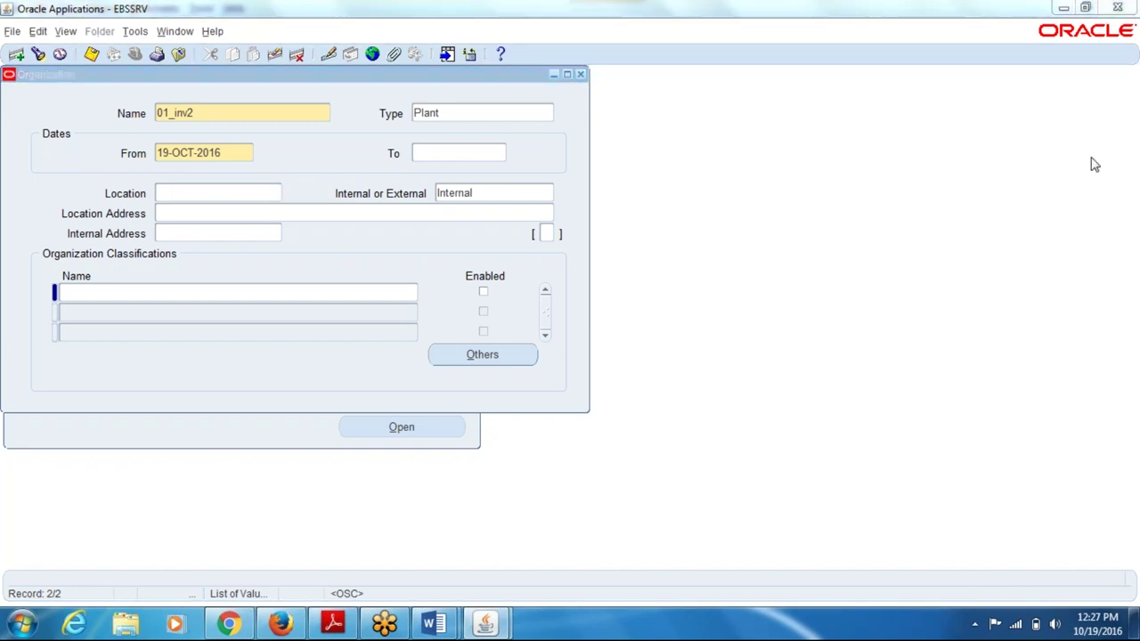
{"action": "left_click", "coordinate": [183, 271]}
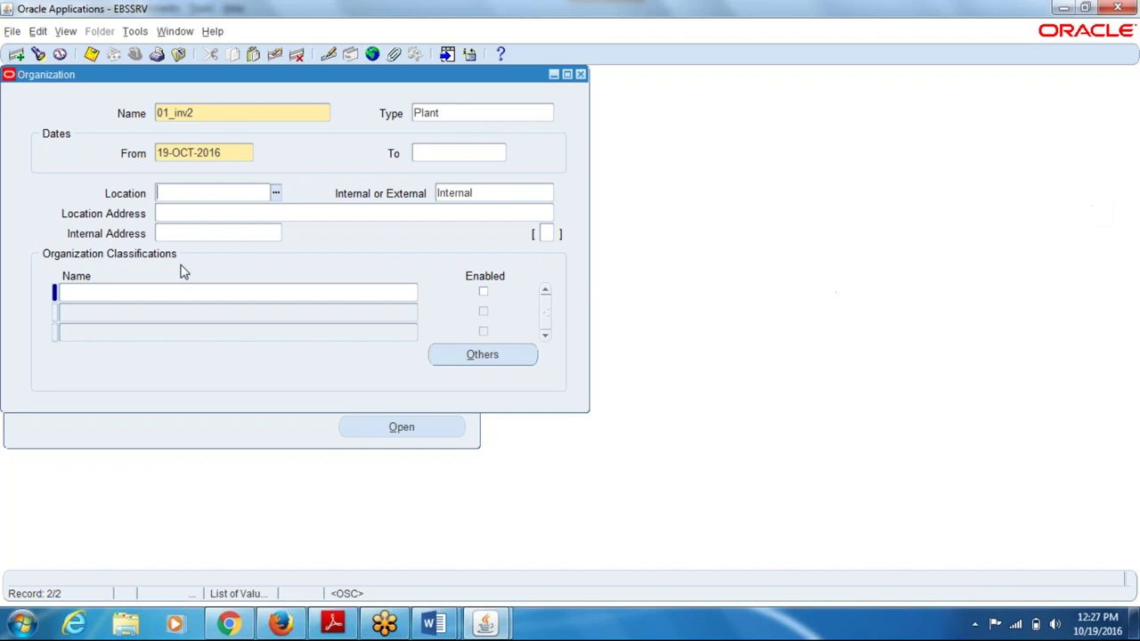
{"action": "type", "text": "01"}
{"action": "key", "text": "Tab"}
{"action": "left_click", "coordinate": [369, 510]}
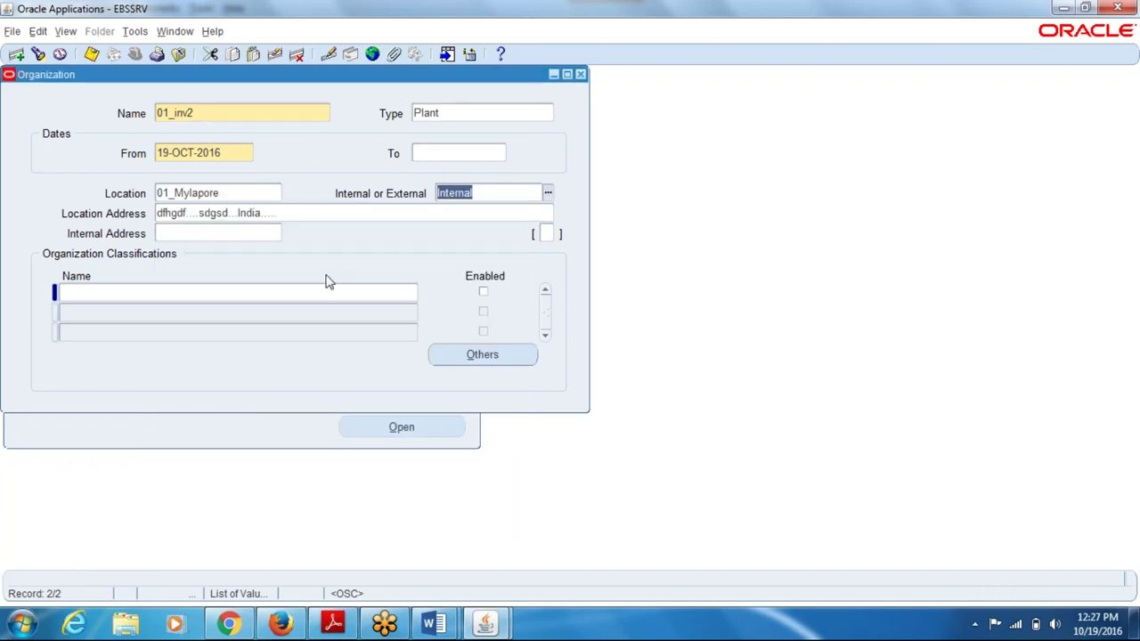
{"action": "key", "text": "ctrl+s"}
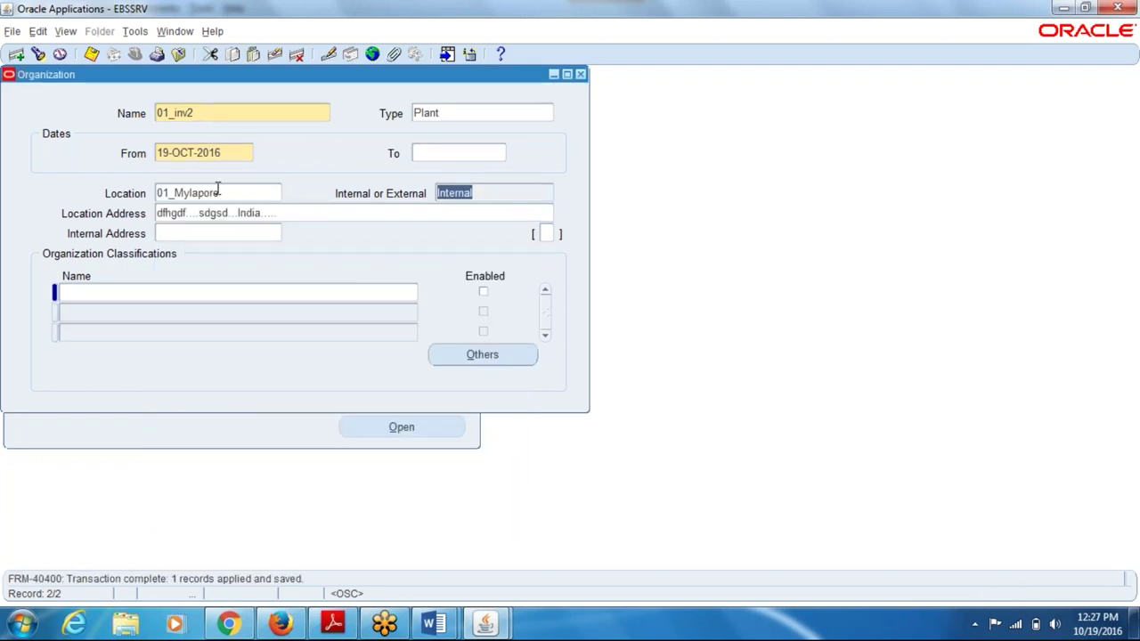
- Classify 01_inv2 as an enabled Inventory Organization and save it
{"action": "left_click", "coordinate": [119, 295]}
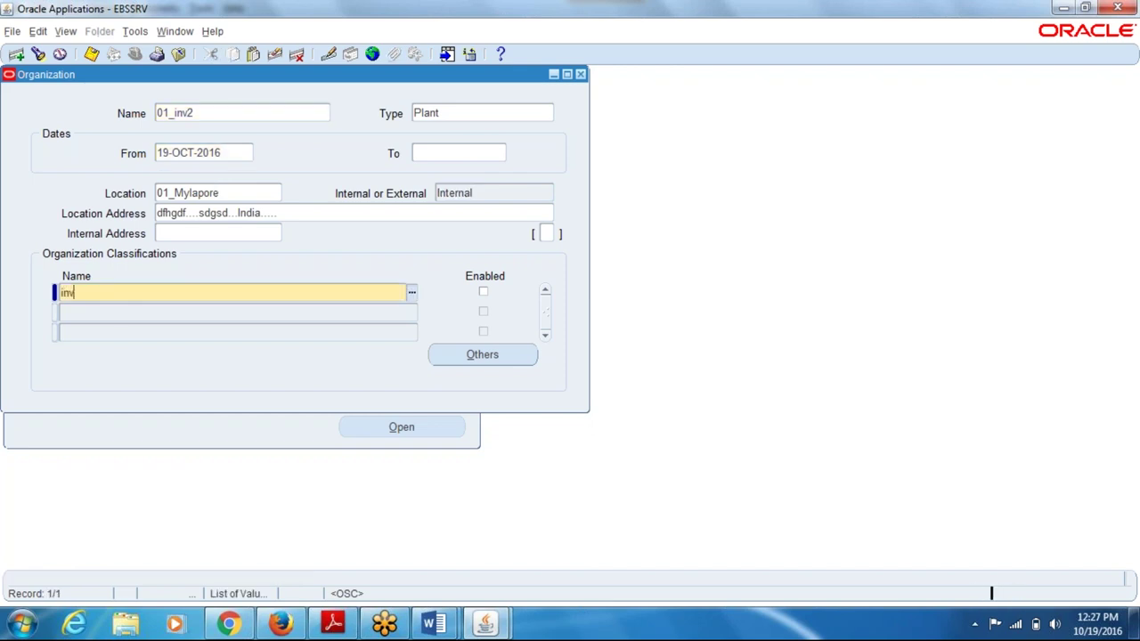
{"action": "type", "text": "inv"}
{"action": "key", "text": "Tab"}
{"action": "key", "text": "space"}
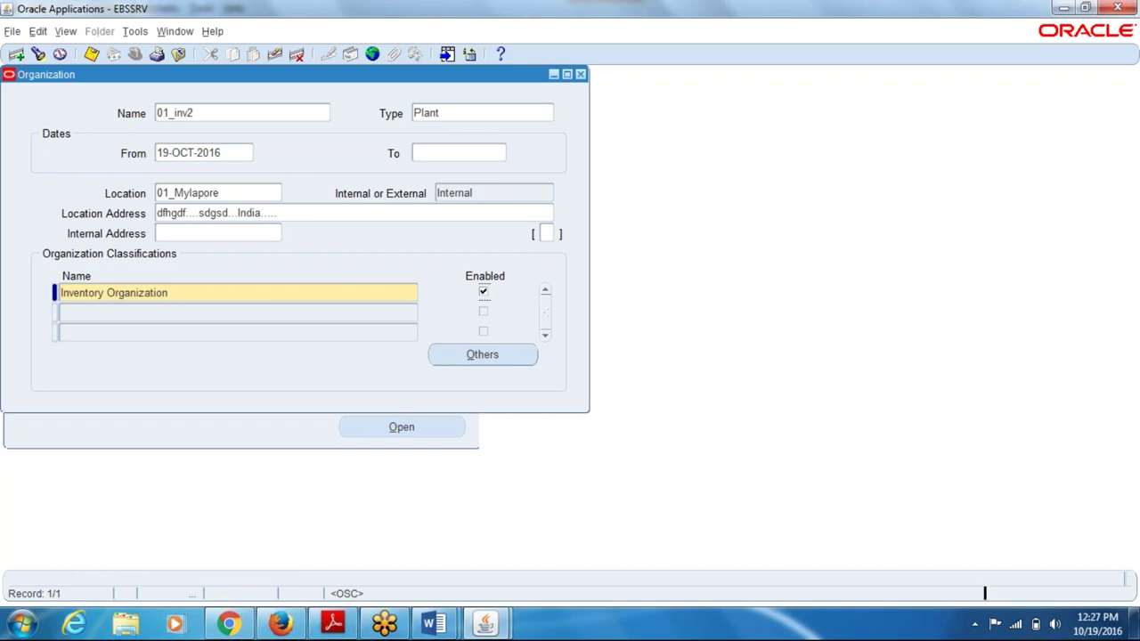
{"action": "key", "text": "ctrl+s"}
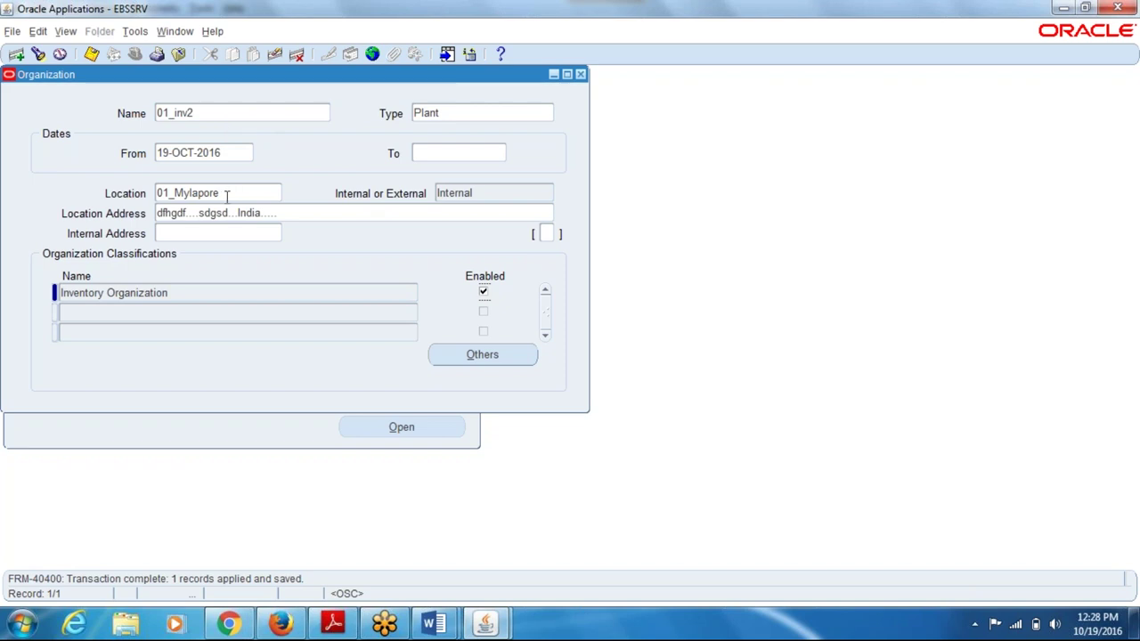
- Save accounting information: ledger 01_led, legal entity 01_legal_entity, operating unit 01_ope_unit
{"action": "left_click", "coordinate": [485, 358]}
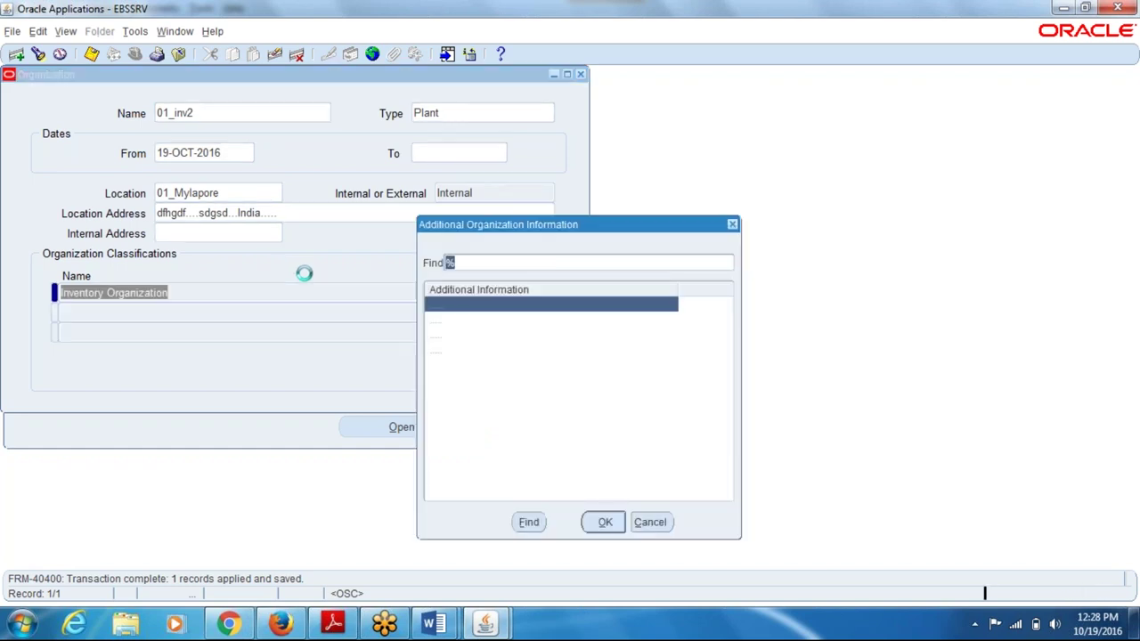
{"action": "left_click", "coordinate": [594, 528]}
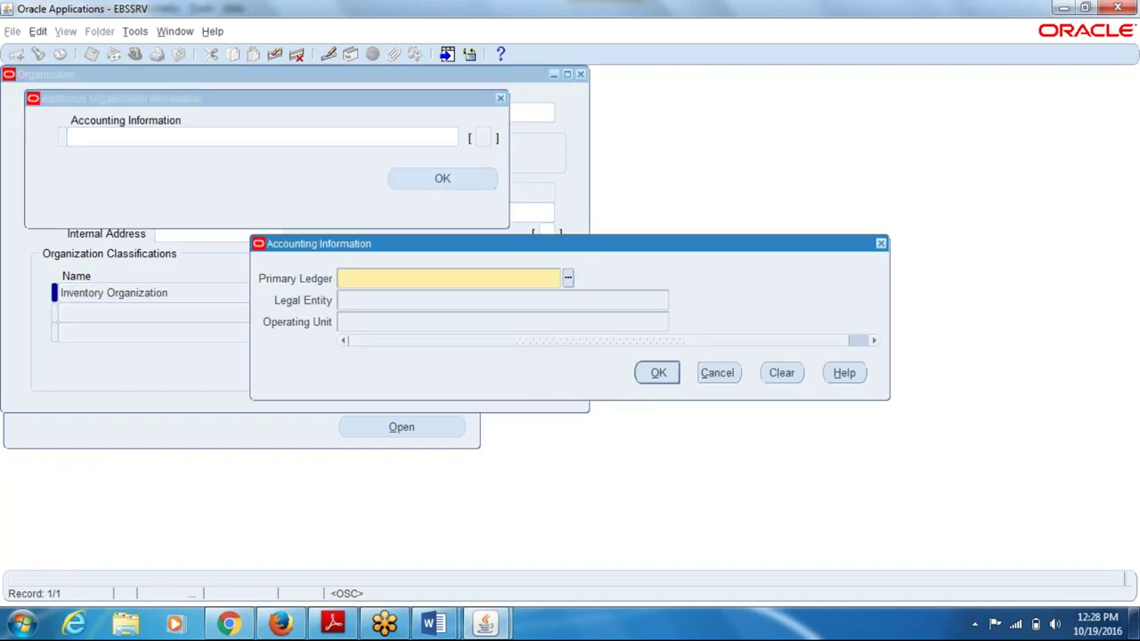
{"action": "type", "text": "01_led"}
{"action": "key", "text": "Tab"}
{"action": "key", "text": "Tab"}
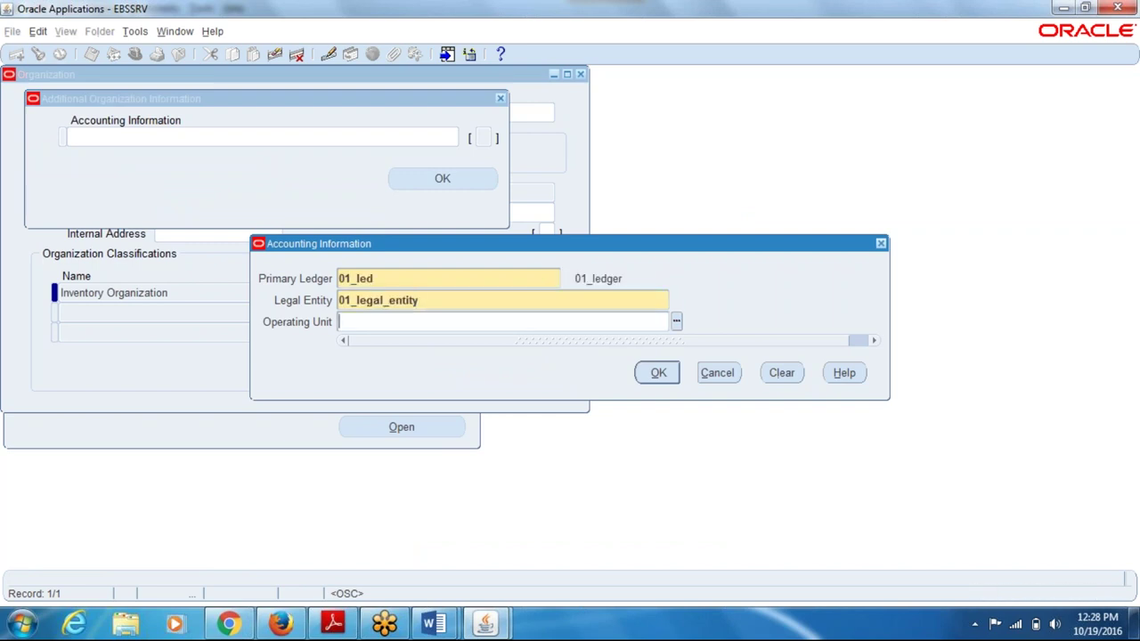
{"action": "type", "text": "01_ope_unit"}
{"action": "key", "text": "Tab"}
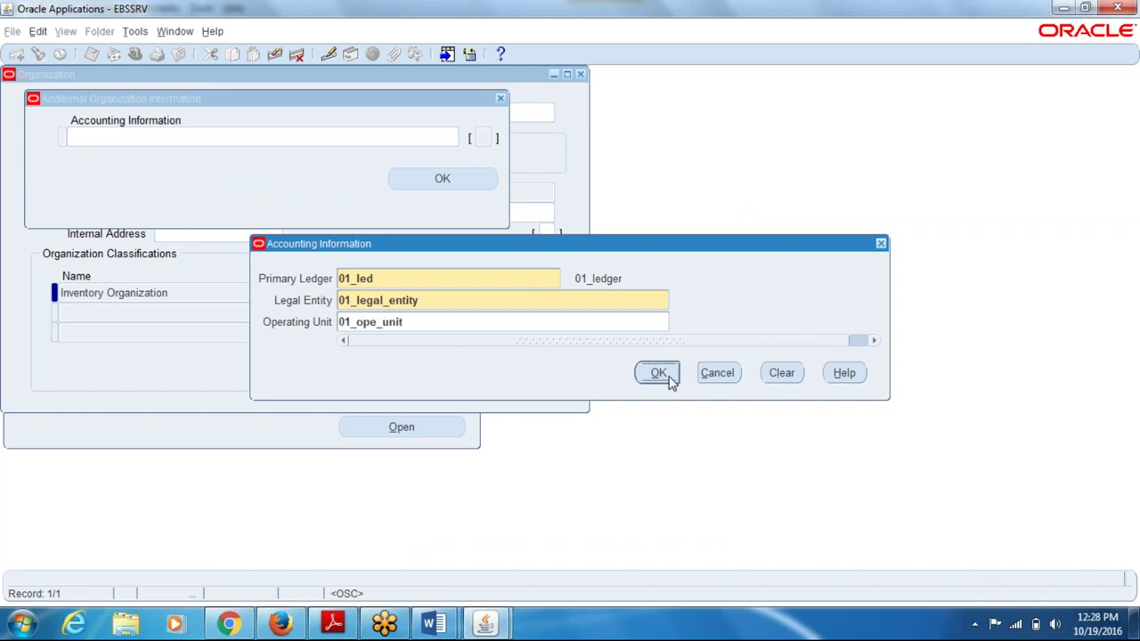
{"action": "left_click", "coordinate": [663, 374]}
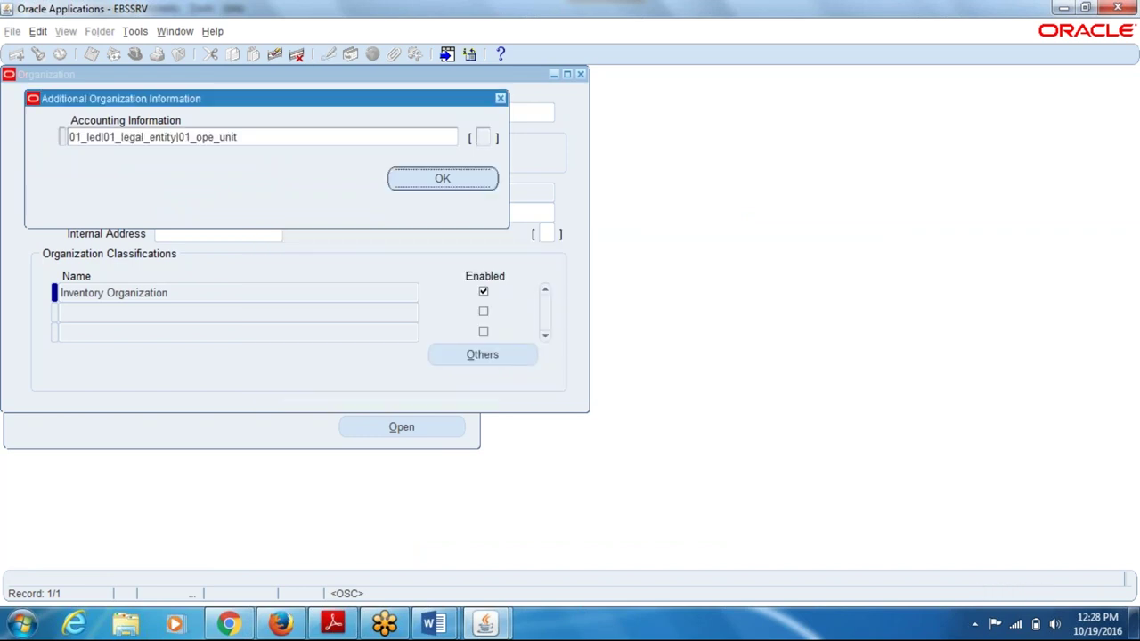
{"action": "left_click", "coordinate": [552, 365]}
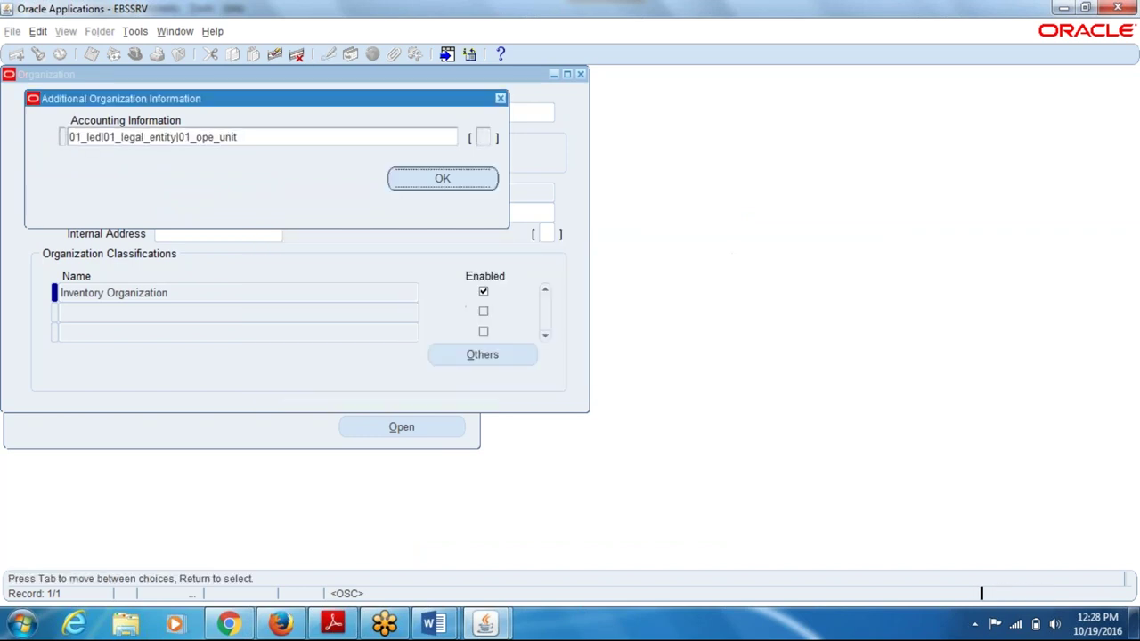
{"action": "left_click", "coordinate": [528, 359]}
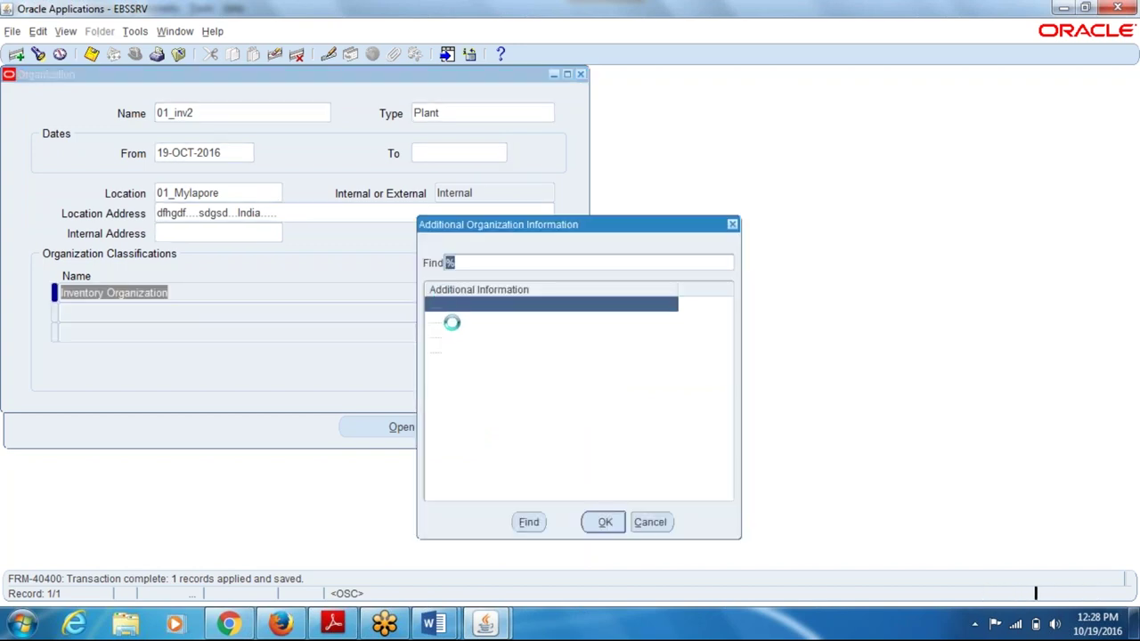
- Open Inventory Information for 01_inv2 and get back to the Organization Parameters form
{"action": "left_click", "coordinate": [458, 334]}
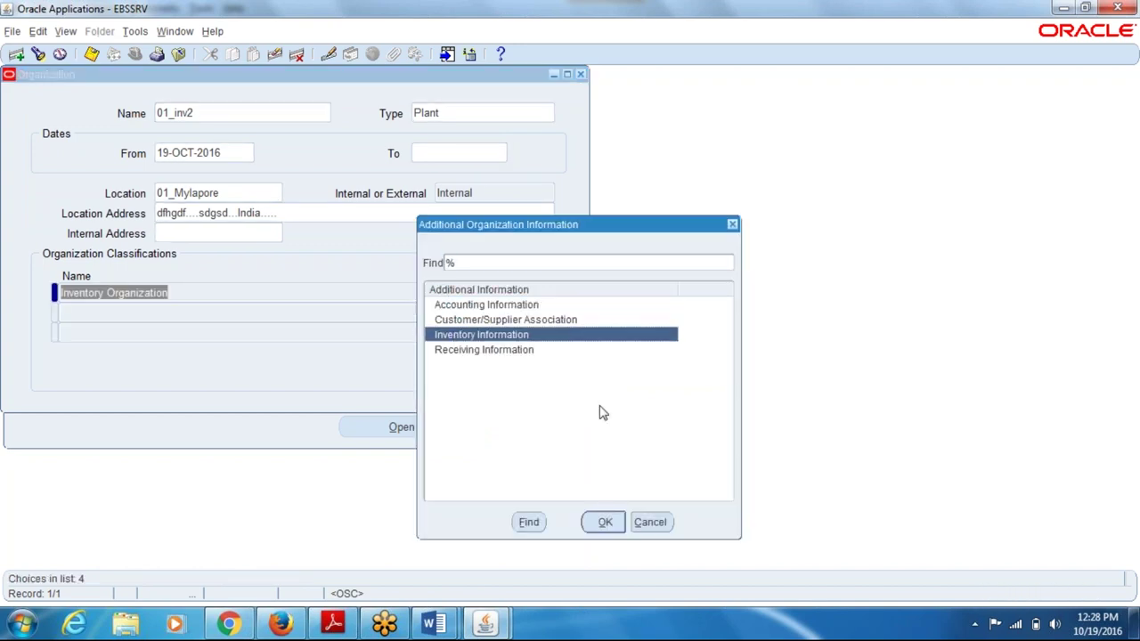
{"action": "left_click", "coordinate": [605, 522]}
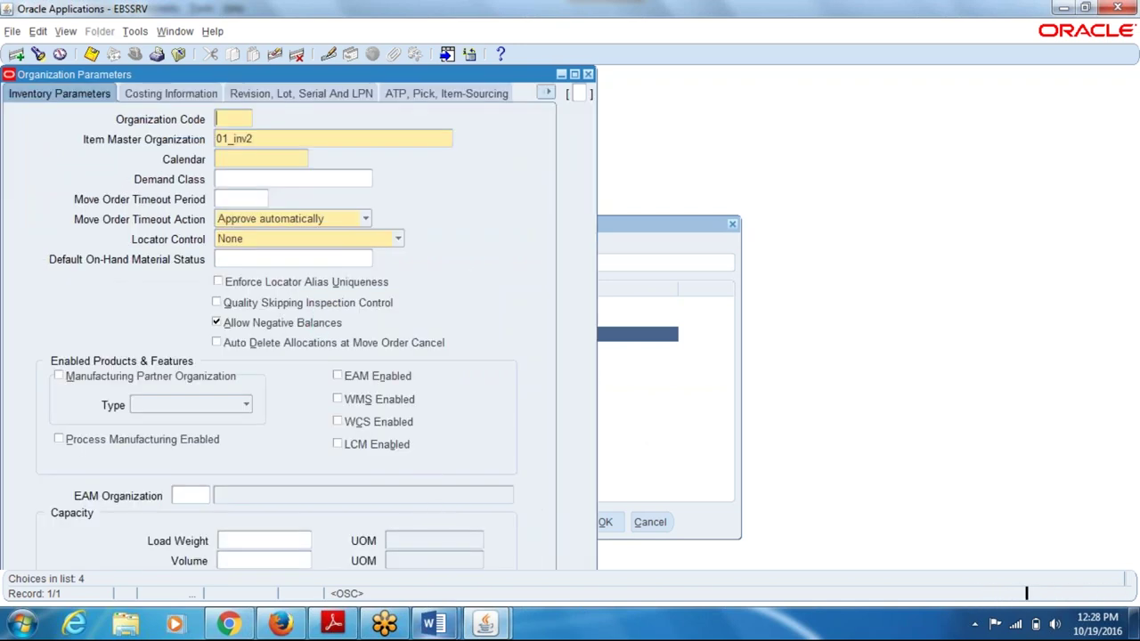
{"action": "mouse_move", "coordinate": [425, 630]}
{"action": "left_click", "coordinate": [381, 505]}
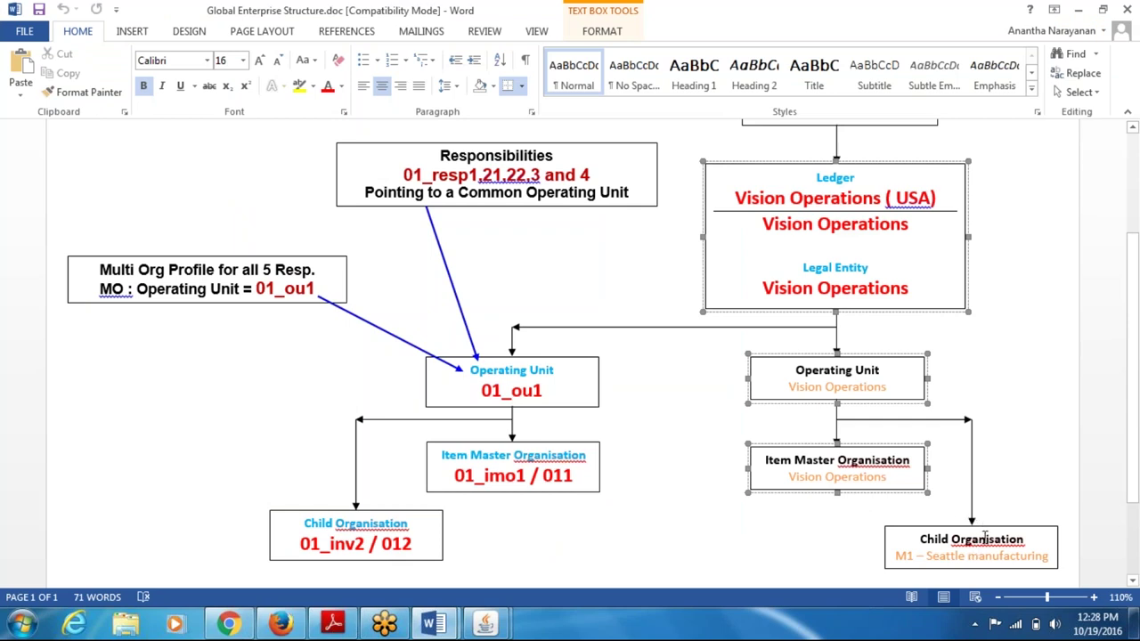
{"action": "key", "text": "alt+Tab"}
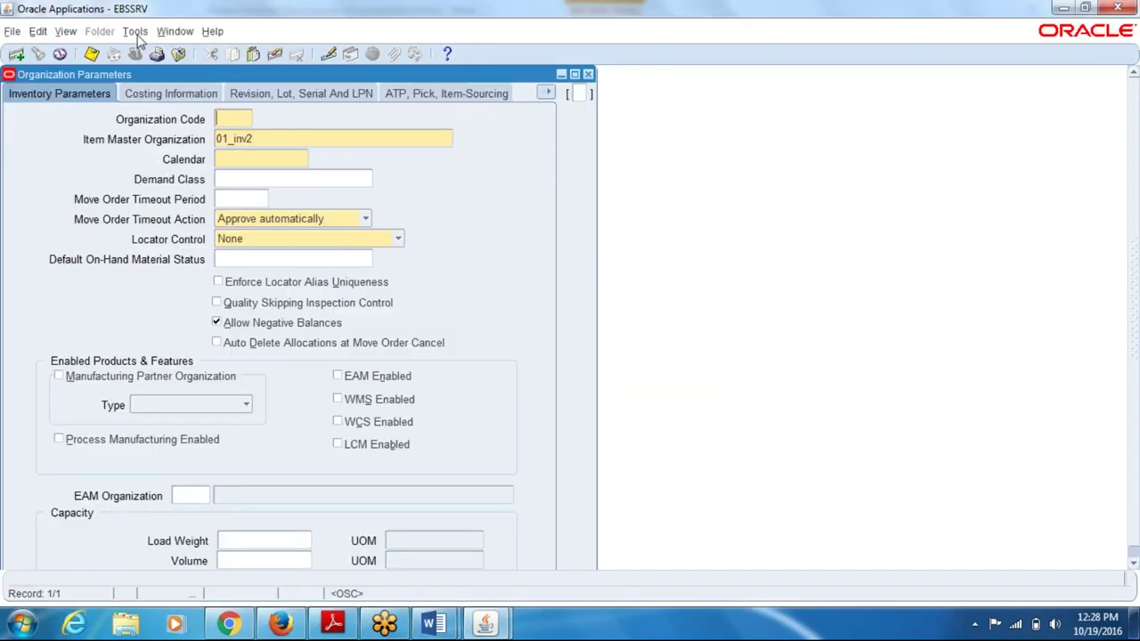
- Copy parameters from 01_imo1, with organization code 012 and item master 01_imo1
{"action": "left_click", "coordinate": [135, 32]}
{"action": "left_click", "coordinate": [157, 120]}
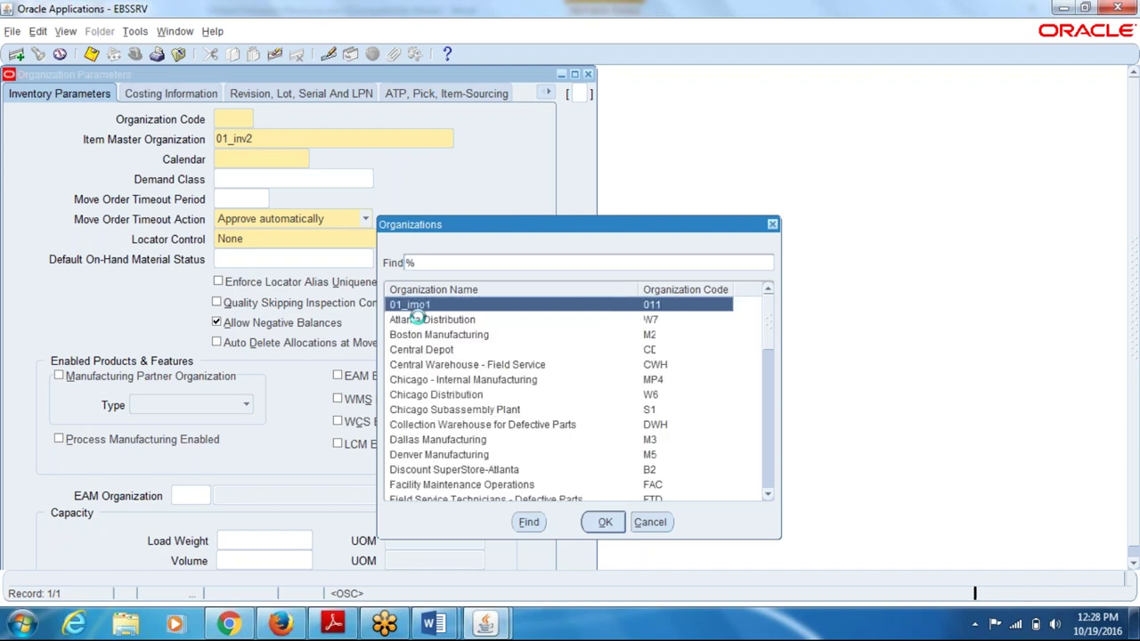
{"action": "left_click", "coordinate": [605, 522]}
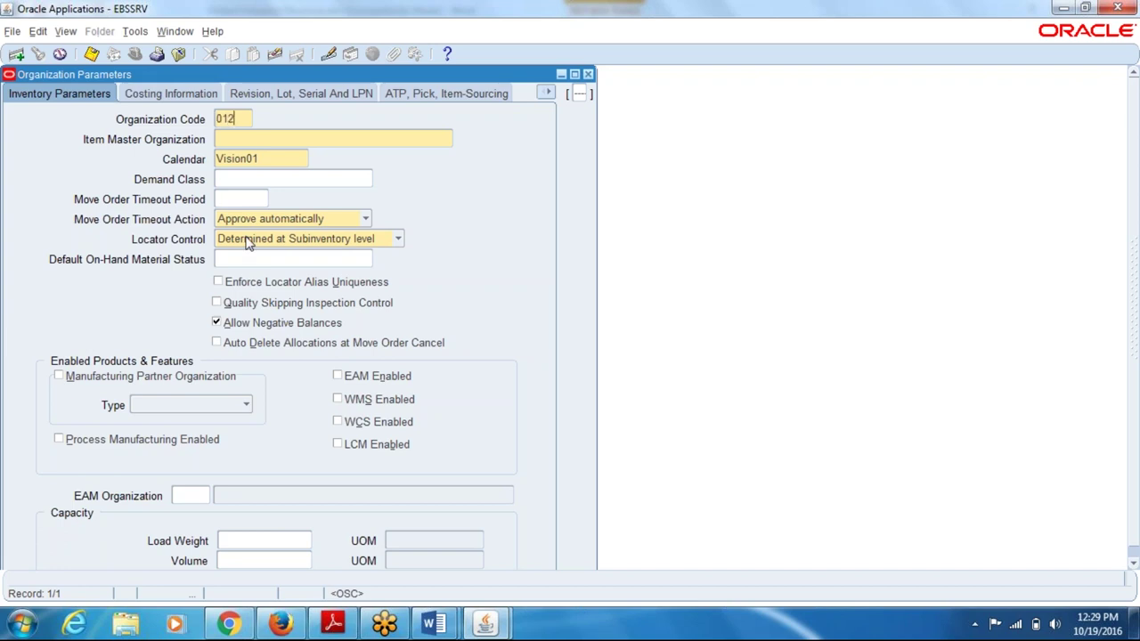
{"action": "left_click", "coordinate": [269, 139]}
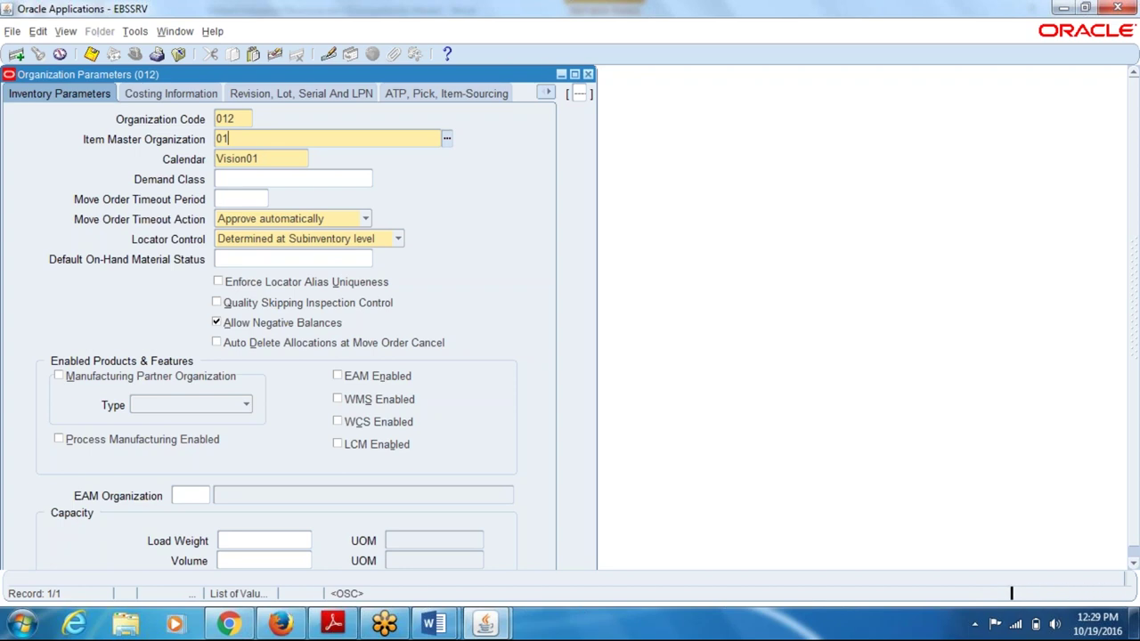
{"action": "type", "text": "01_i%"}
{"action": "key", "text": "Tab"}
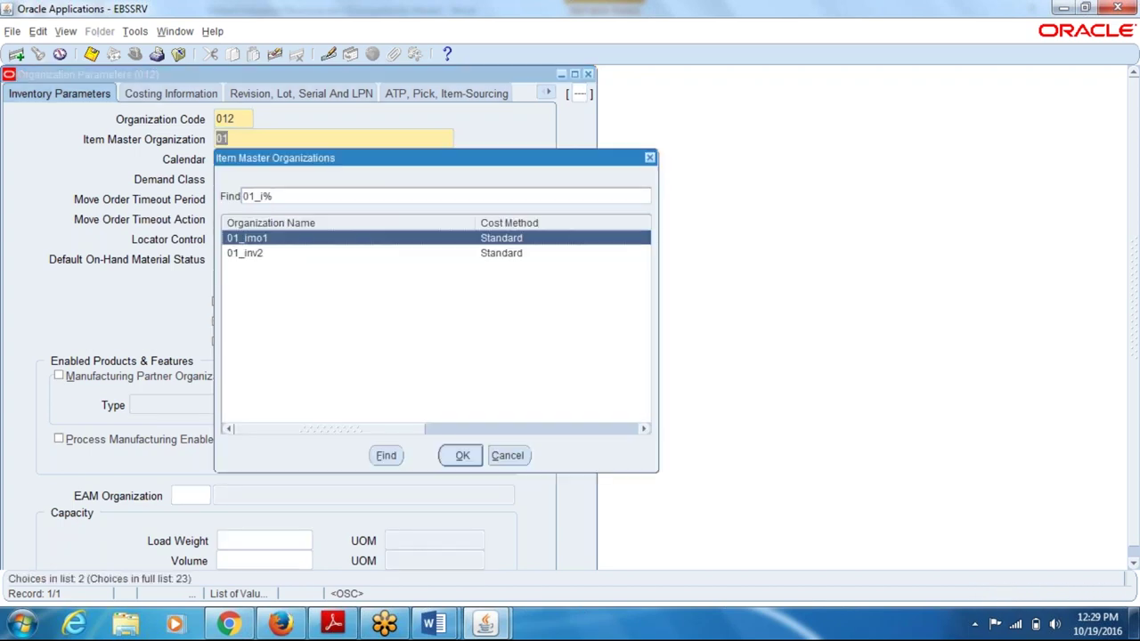
{"action": "key", "text": "Return"}
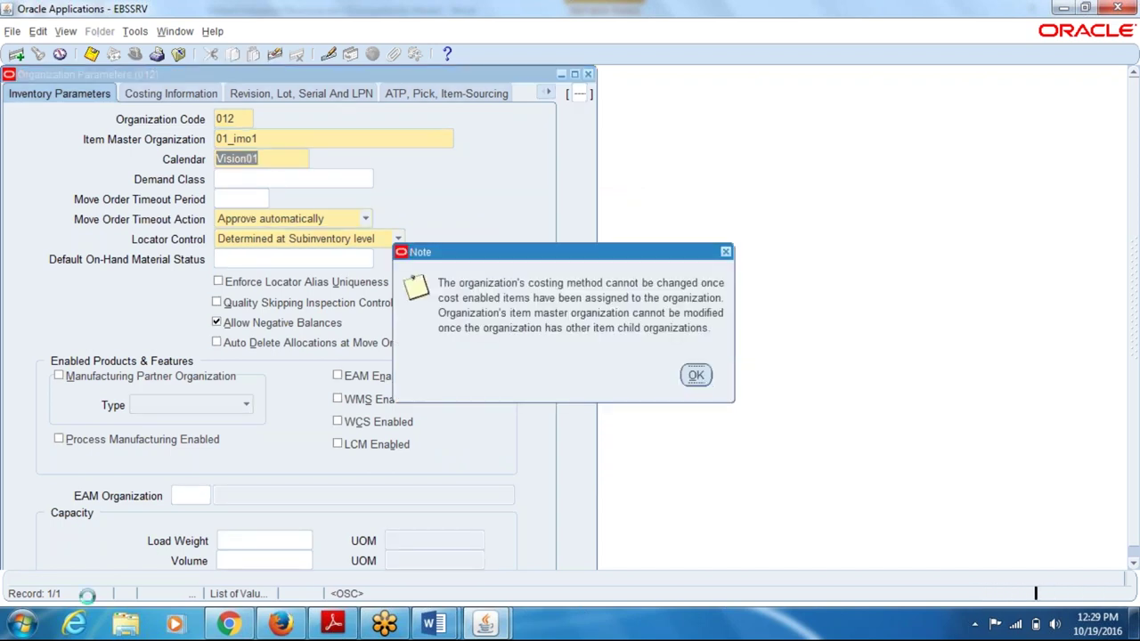
- Close the organization parameters and open Receiving Information for 01_inv2
{"action": "left_click", "coordinate": [587, 74]}
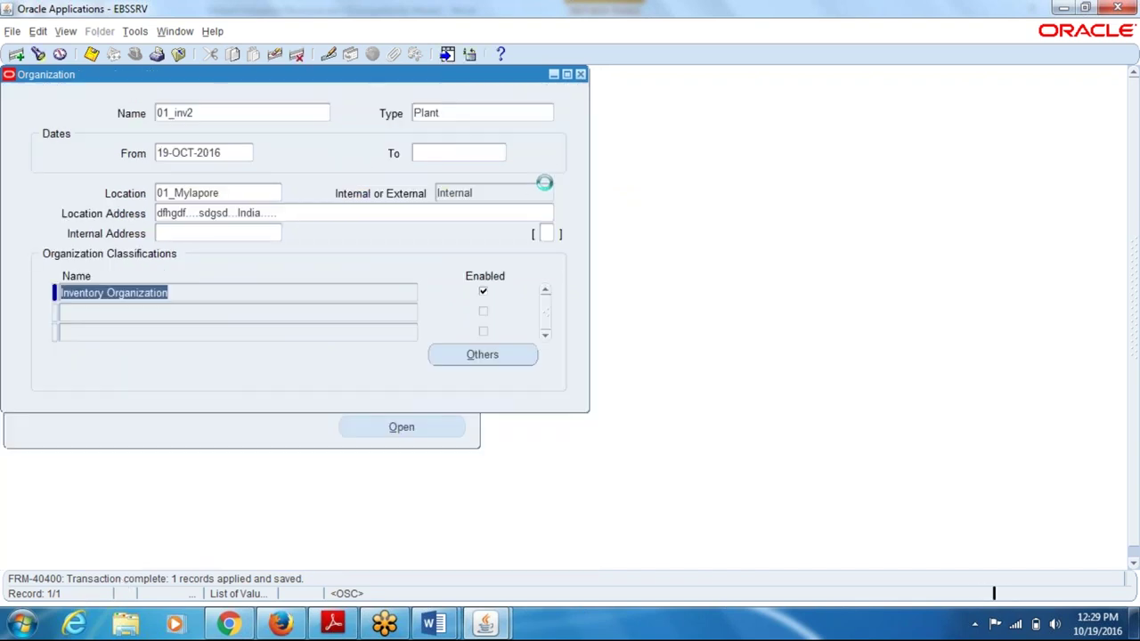
{"action": "left_click", "coordinate": [486, 353]}
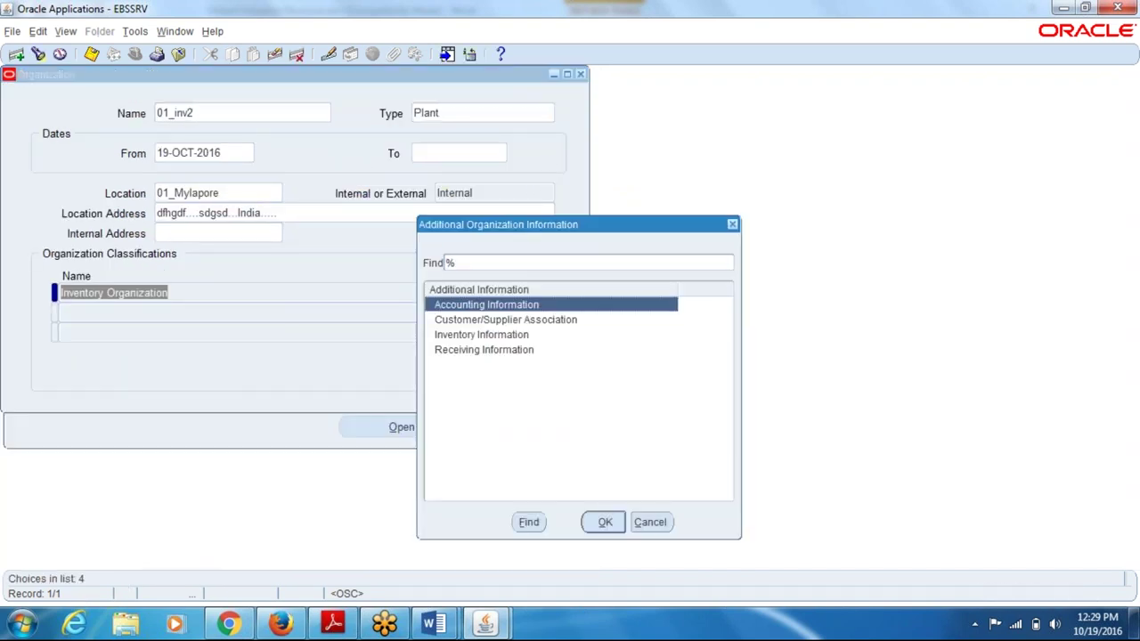
{"action": "left_click", "coordinate": [486, 350]}
{"action": "left_click", "coordinate": [602, 521]}
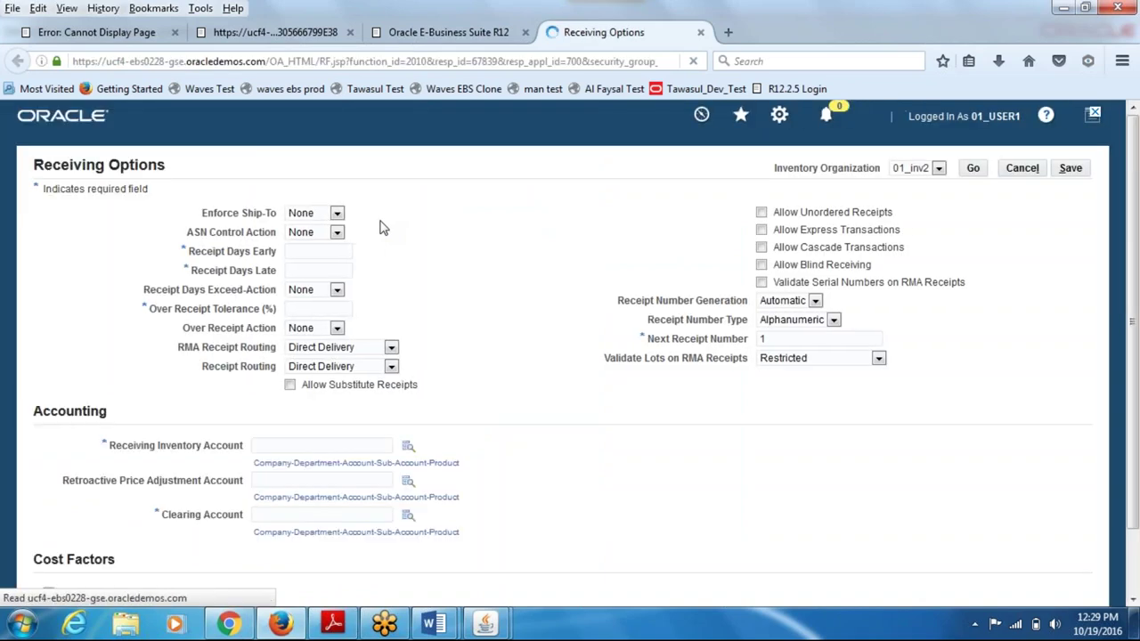
- Set receipt days early to 1, days late to 2 and over-receipt tolerance to 3%
{"action": "left_click", "coordinate": [320, 251]}
{"action": "type", "text": "1"}
{"action": "key", "text": "Tab"}
{"action": "type", "text": "2"}
{"action": "key", "text": "Tab"}
{"action": "key", "text": "Tab"}
{"action": "type", "text": "3"}
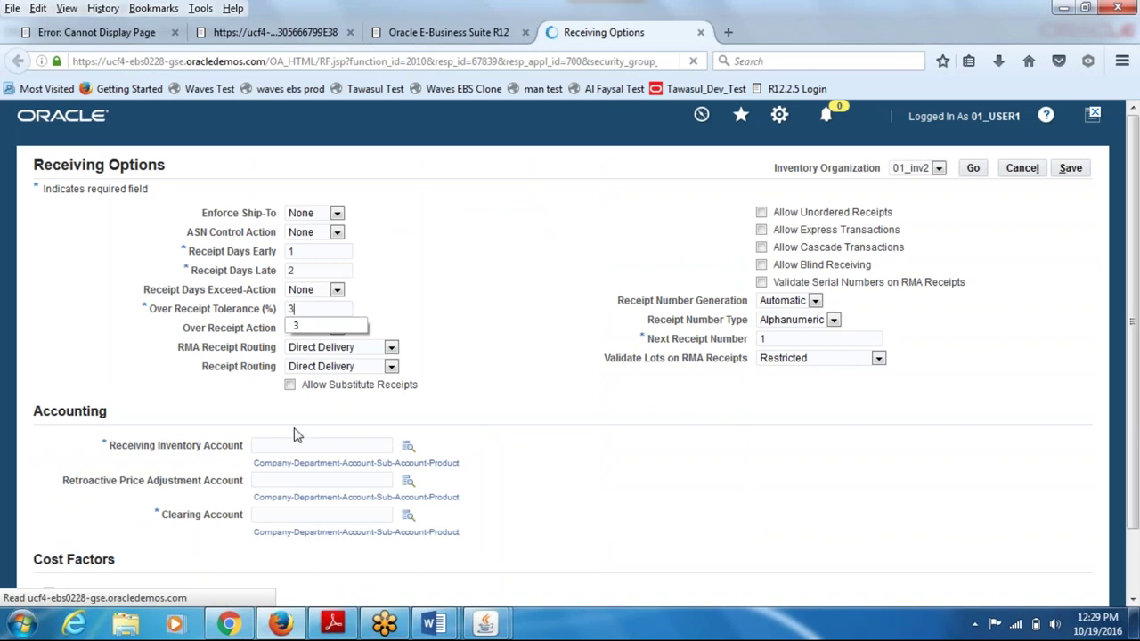
{"action": "left_click", "coordinate": [290, 445]}
{"action": "key", "text": "Down"}
{"action": "key", "text": "Down"}
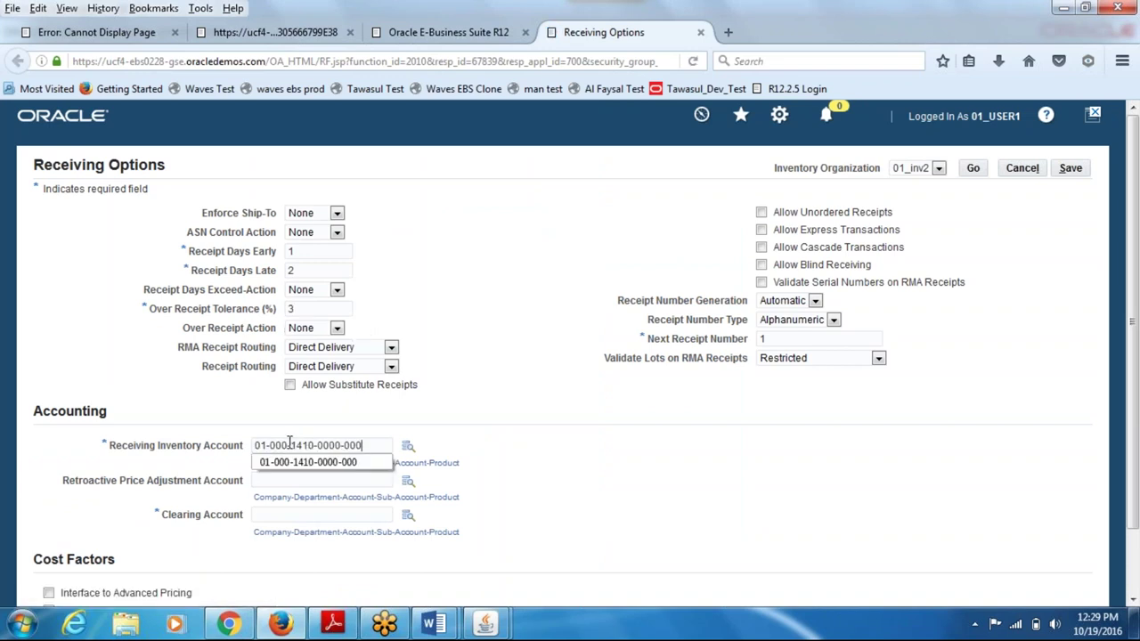
{"action": "left_click", "coordinate": [259, 515]}
{"action": "key", "text": "ctrl+v"}
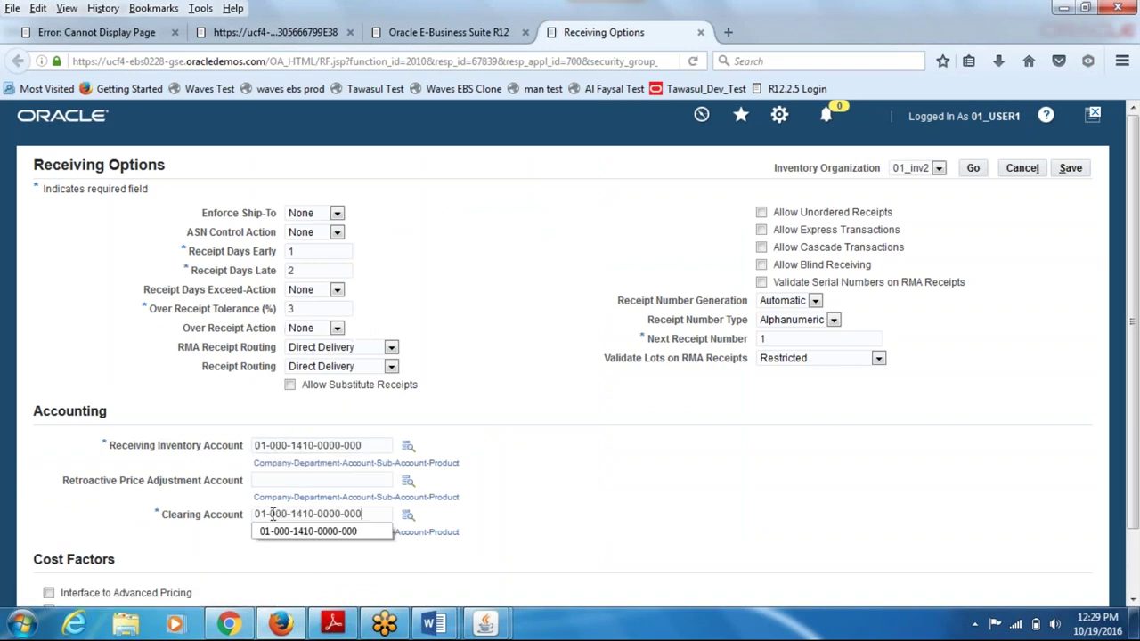
{"action": "left_click", "coordinate": [776, 341]}
{"action": "left_click_drag", "start_coordinate": [777, 340], "coordinate": [746, 347]}
{"action": "type", "text": "2000"}
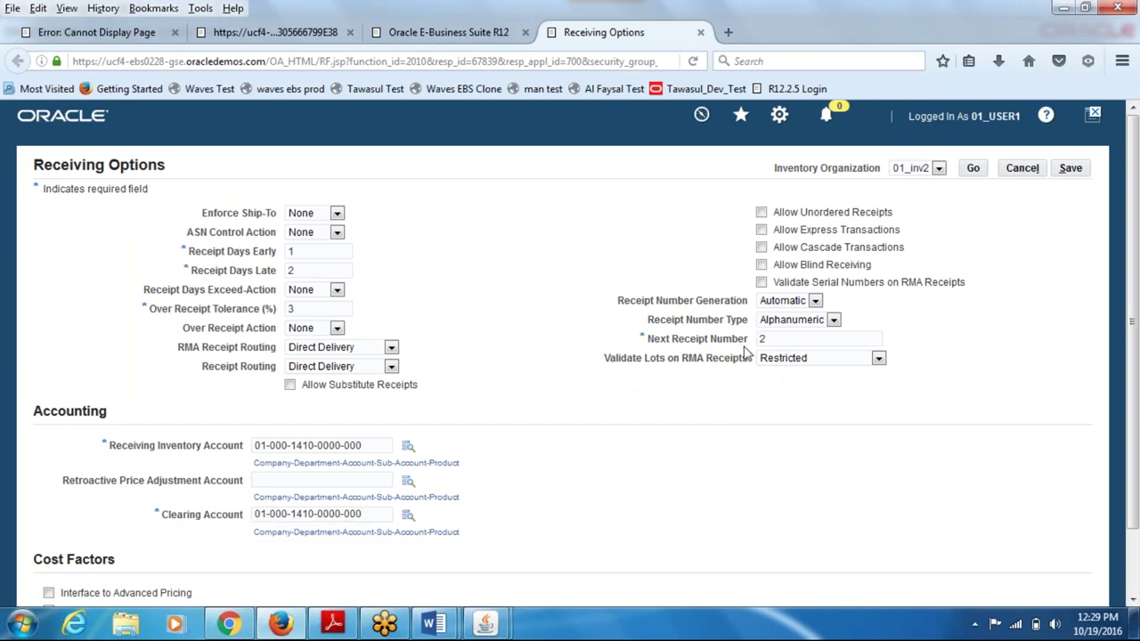
{"action": "left_click", "coordinate": [1070, 167]}
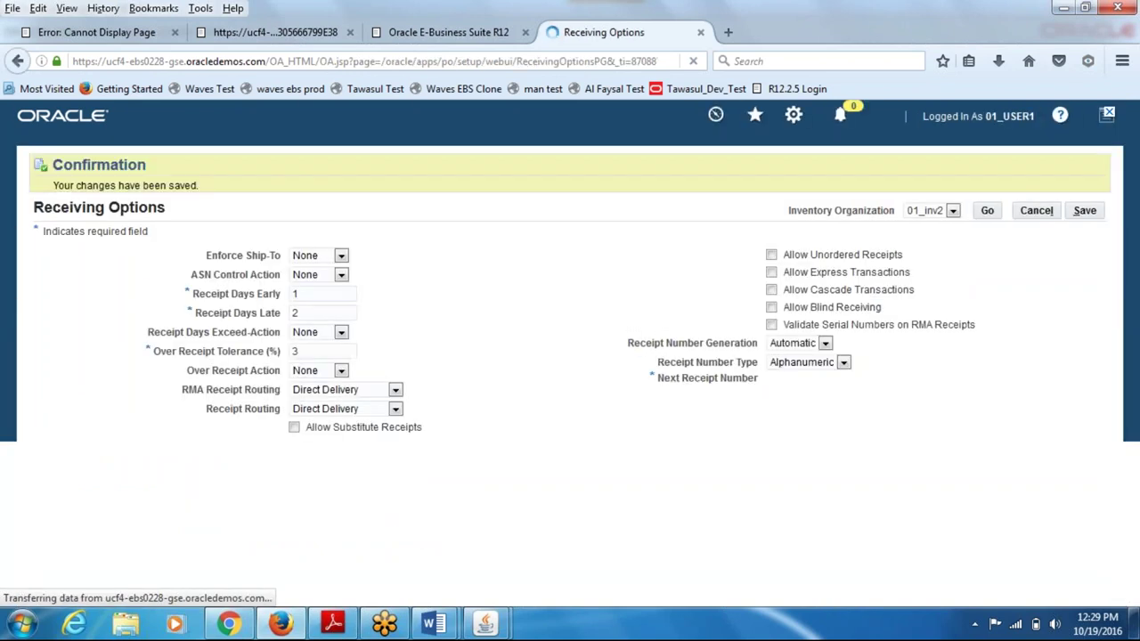
- Switch from the Global Enterprise Structure diagram to the po_work_sheet.doc document
{"action": "mouse_move", "coordinate": [436, 621]}
{"action": "left_click", "coordinate": [339, 534]}
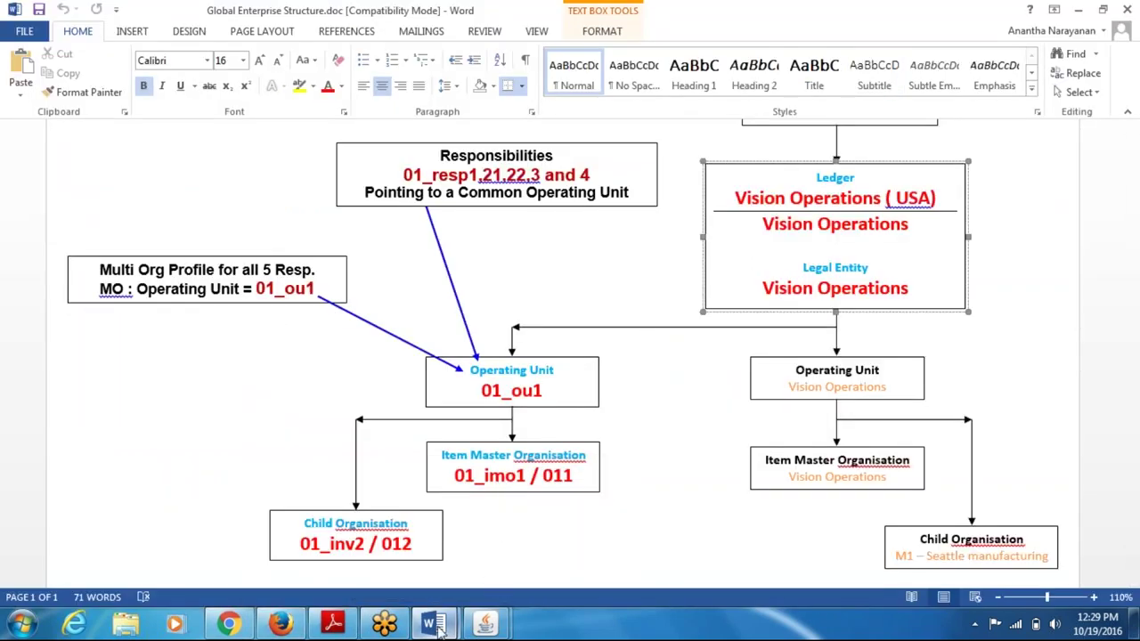
{"action": "mouse_move", "coordinate": [437, 628]}
{"action": "left_click", "coordinate": [401, 492]}
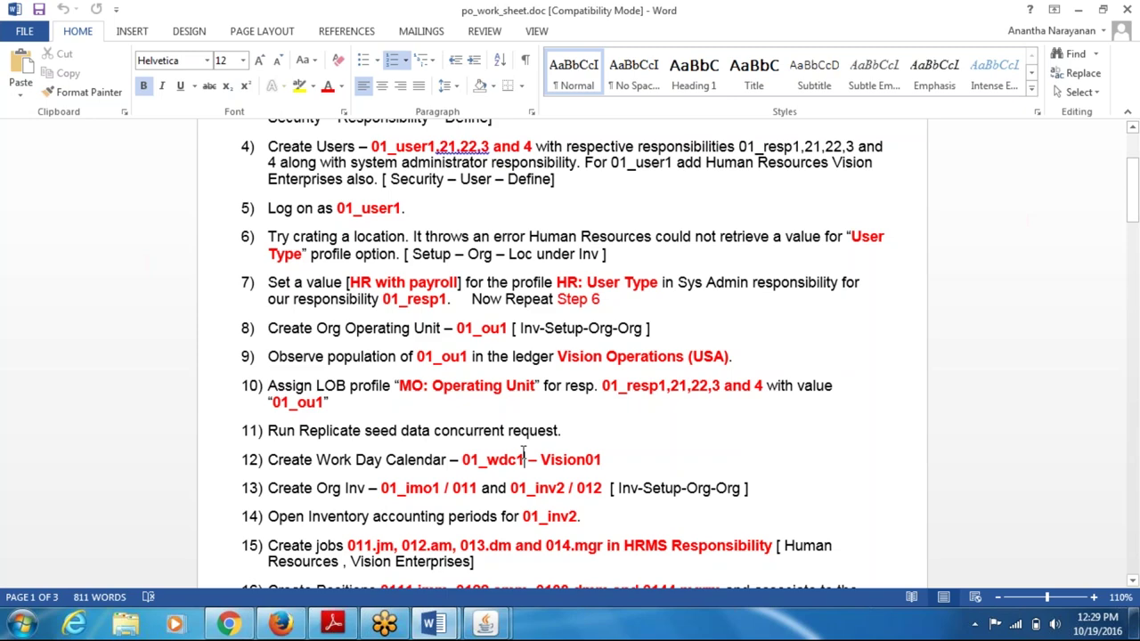
- Select checklist items 15 through 18, from creating jobs to the position hierarchy
{"action": "scroll", "coordinate": [519, 453], "scroll_direction": "down", "scroll_amount": 4}
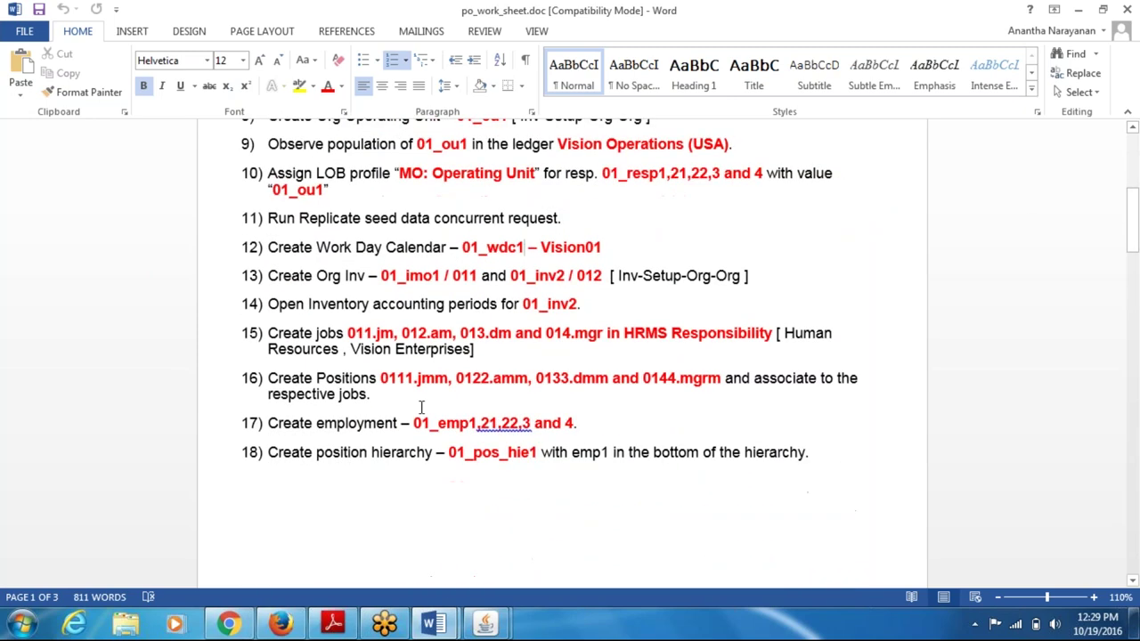
{"action": "left_click_drag", "start_coordinate": [326, 333], "coordinate": [362, 464]}
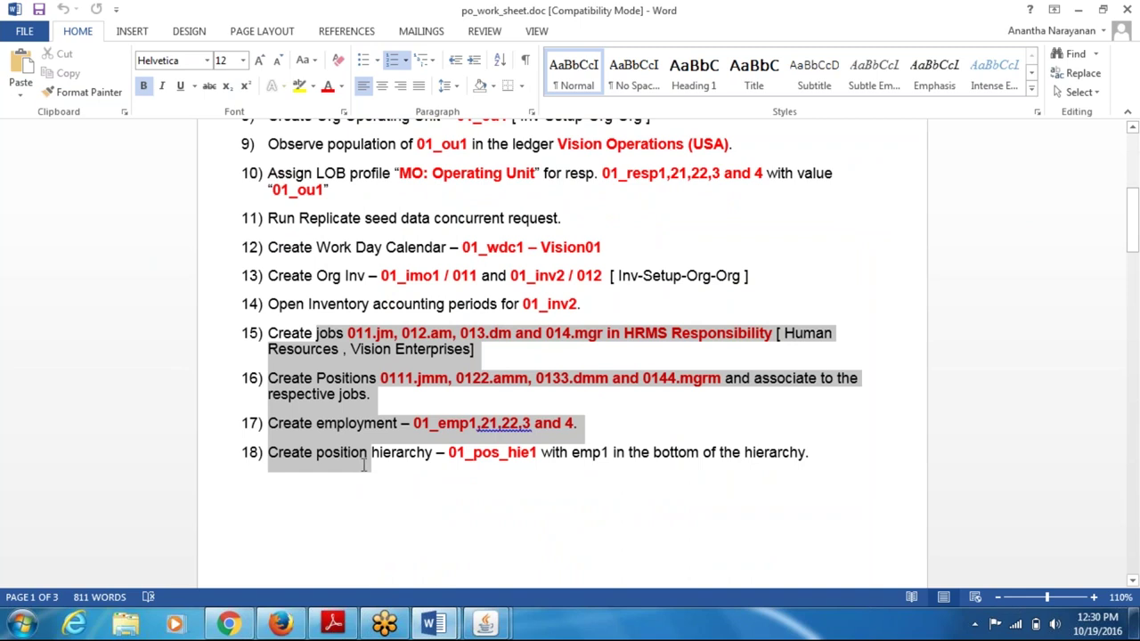
{"action": "left_click_drag", "start_coordinate": [364, 465], "coordinate": [363, 465]}
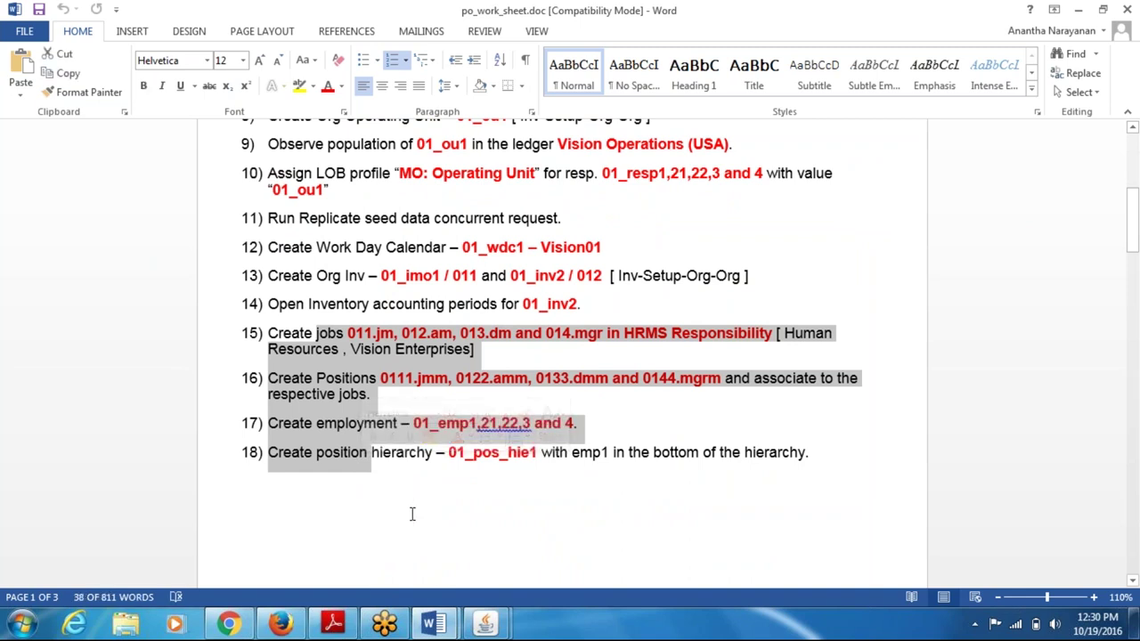